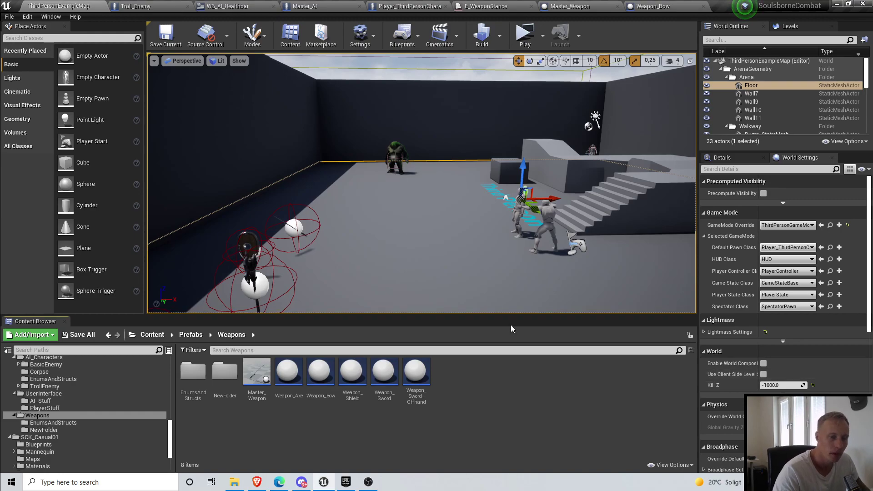
{"action": "right_click_drag", "start_coordinate": [425, 282], "coordinate": [434, 255]}
{"action": "key", "text": "s"}
{"action": "key", "text": "w"}
{"action": "right_click_drag", "start_coordinate": [391, 291], "coordinate": [435, 172]}
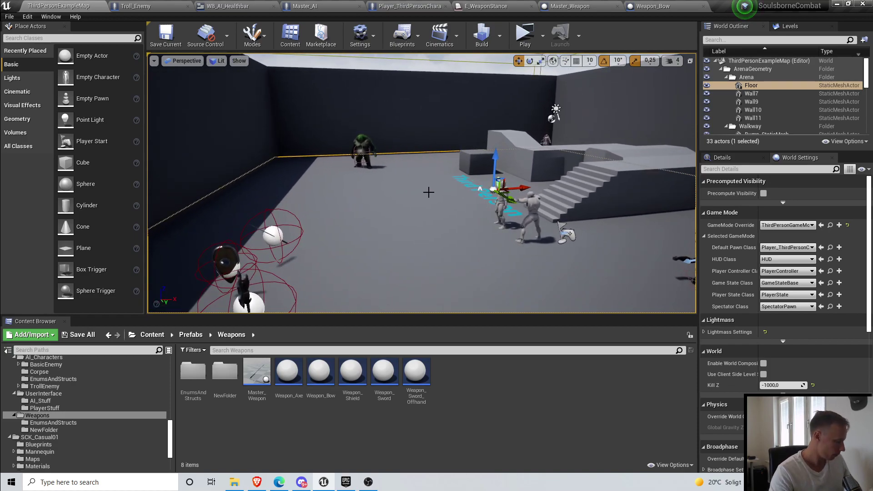
{"action": "key", "text": "d"}
{"action": "right_click_drag", "start_coordinate": [491, 64], "coordinate": [445, 63]}
{"action": "key", "text": "s"}
Step: Start a play preview of the level and have the character pick up the bow and equip it
{"action": "left_click", "coordinate": [525, 36]}
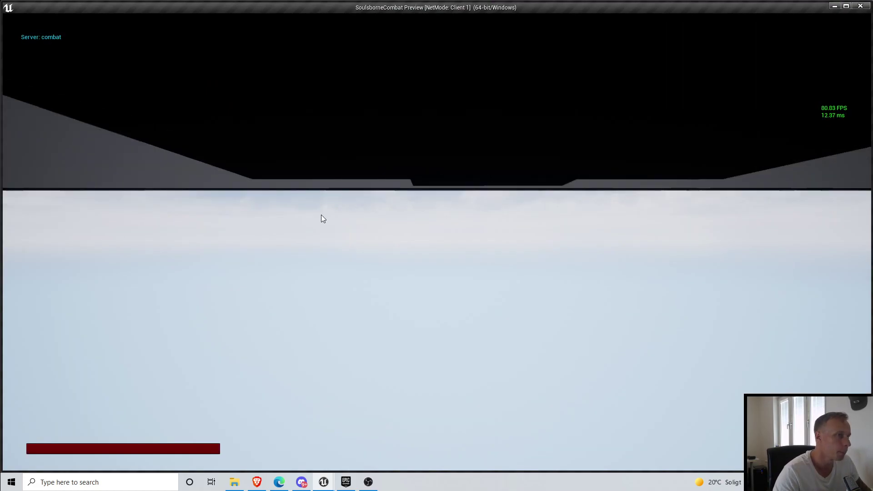
{"action": "left_click", "coordinate": [321, 215]}
{"action": "key", "text": "w"}
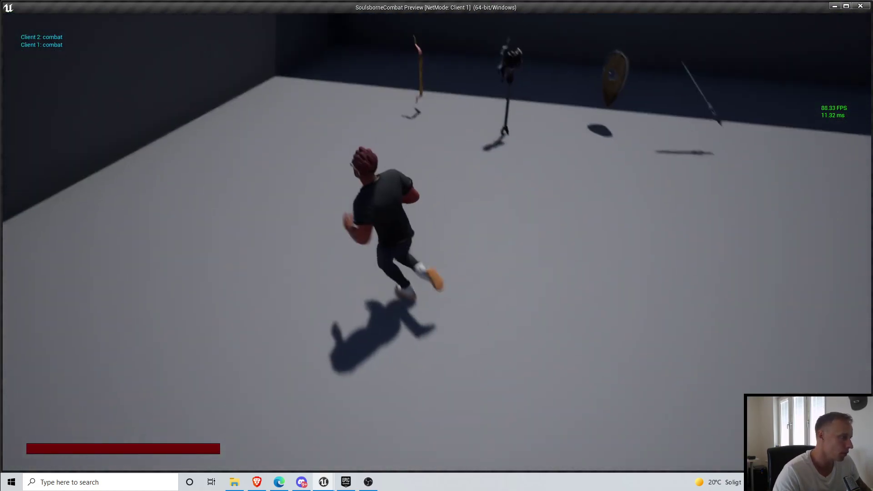
{"action": "key", "text": "e"}
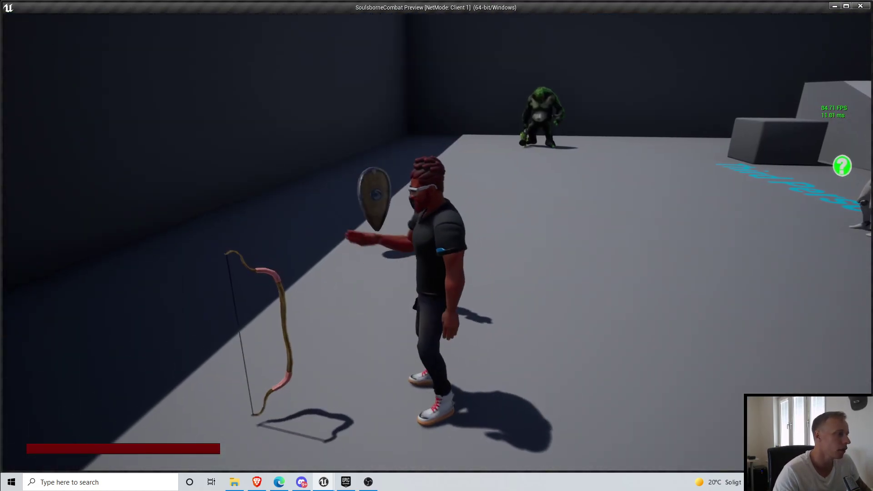
{"action": "key", "text": "w"}
{"action": "key", "text": "r"}
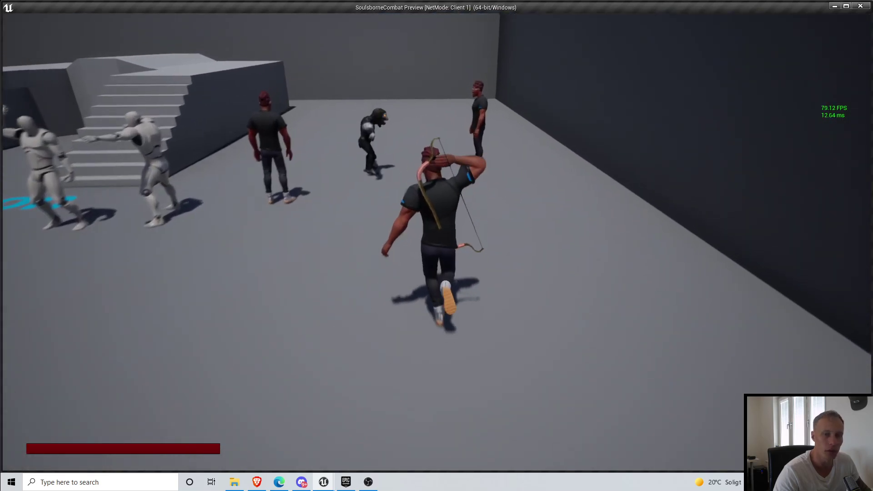
Step: Run the character around the arena to examine its movement with the bow equipped, and end the preview
{"action": "key", "text": "w"}
{"action": "key", "text": "s"}
{"action": "key", "text": "w"}
{"action": "key", "text": "s"}
{"action": "key", "text": "a"}
{"action": "key", "text": "d"}
{"action": "key", "text": "w"}
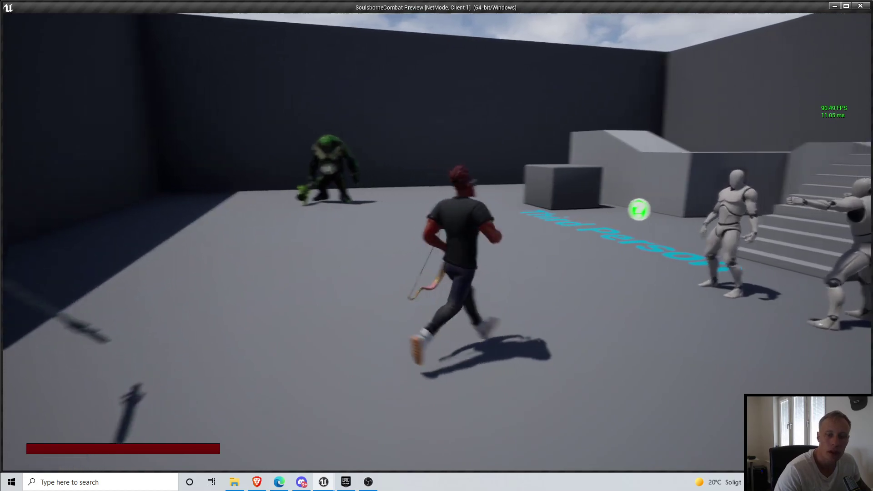
{"action": "key", "text": "a"}
{"action": "key", "text": "w"}
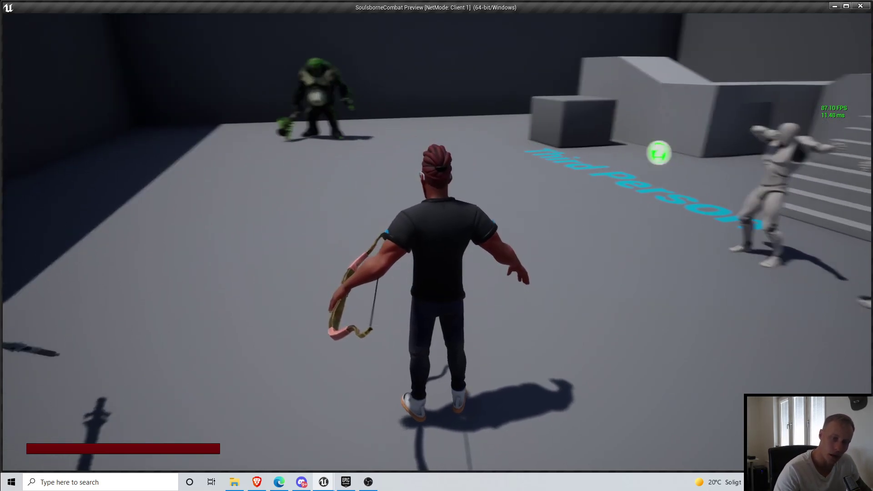
{"action": "key", "text": "s"}
{"action": "key", "text": "w"}
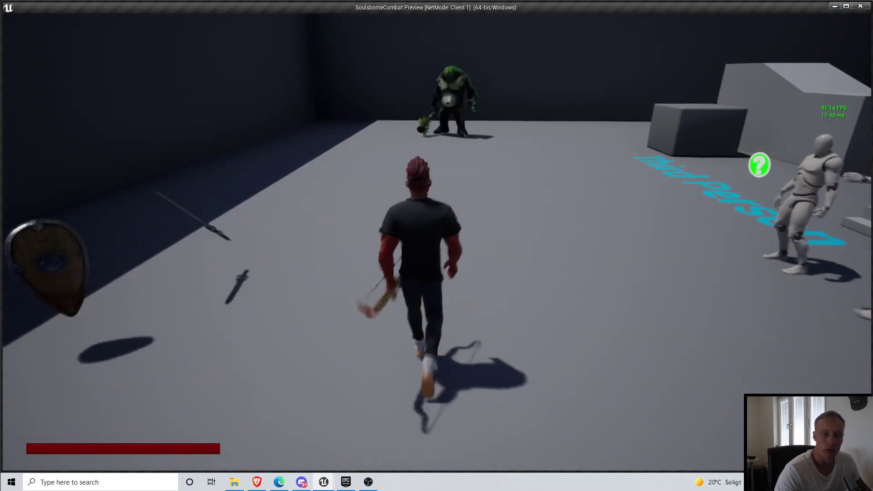
{"action": "key", "text": "s"}
{"action": "key", "text": "w"}
{"action": "key", "text": "s"}
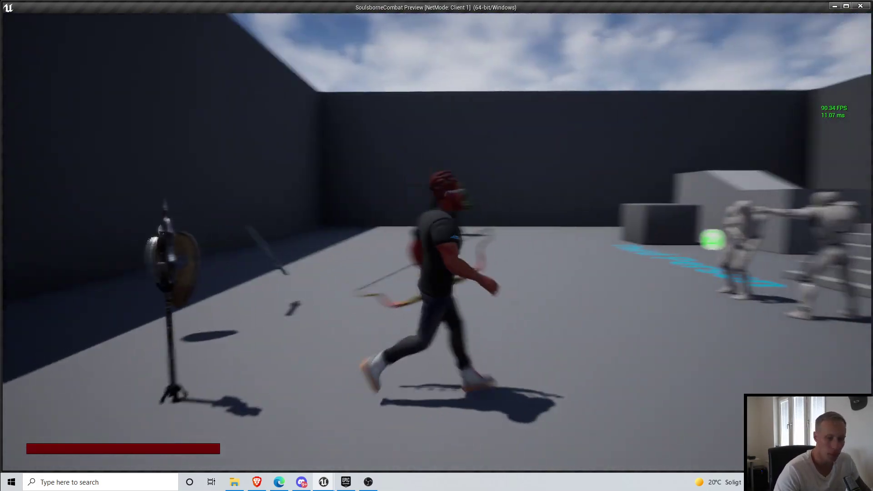
{"action": "key", "text": "Escape"}
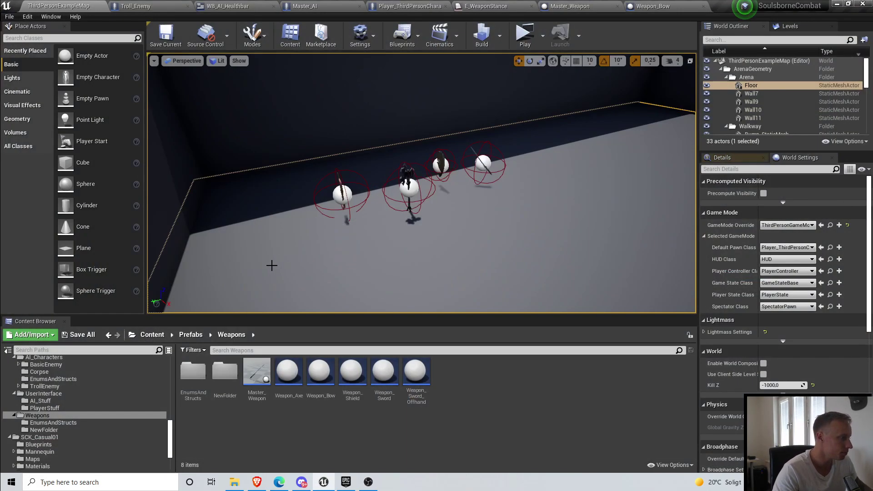
Step: Save the current level and collapse the Models folder in the content folder tree
{"action": "right_click_drag", "start_coordinate": [407, 235], "coordinate": [582, 223]}
{"action": "left_click", "coordinate": [168, 37]}
{"action": "right_click_drag", "start_coordinate": [384, 231], "coordinate": [404, 207]}
{"action": "scroll", "coordinate": [91, 426], "scroll_direction": "up", "scroll_amount": 10}
{"action": "left_click", "coordinate": [9, 398]}
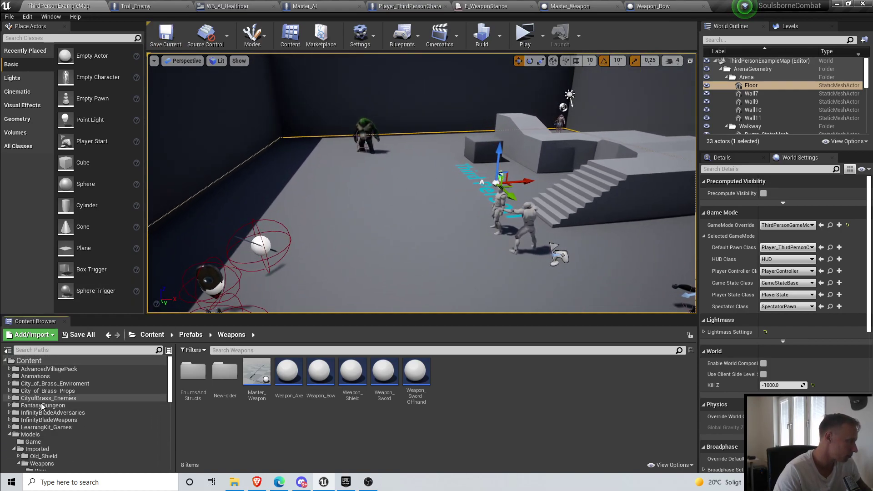
{"action": "right_click_drag", "start_coordinate": [354, 232], "coordinate": [335, 232]}
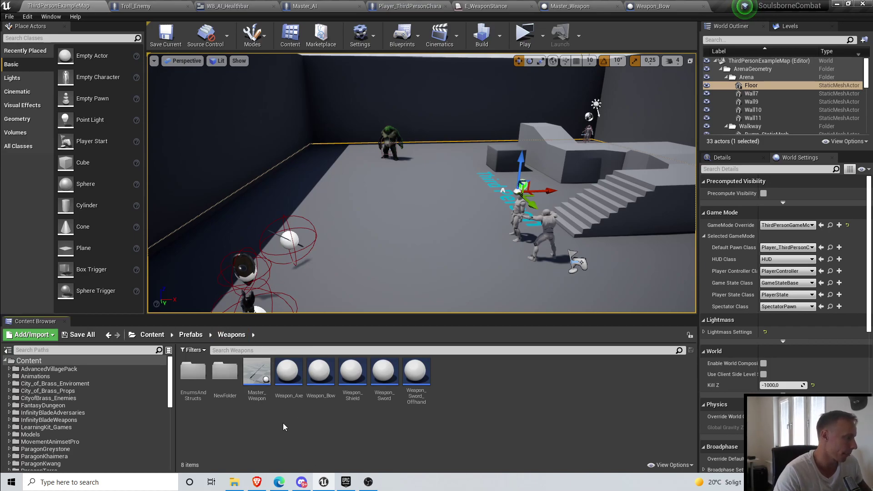
Step: Open the Master_Weapon blueprint and examine its default weapon details, including moveset, blend space and hit reactions
{"action": "double_click", "coordinate": [261, 395]}
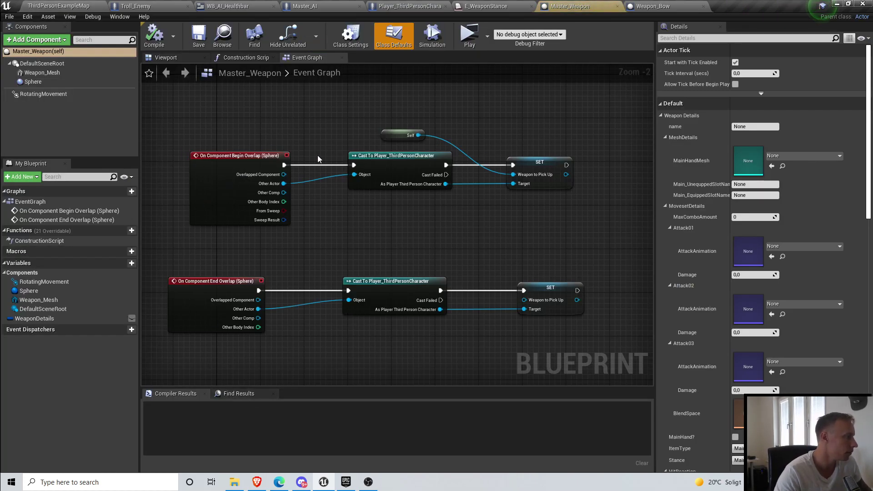
{"action": "scroll", "coordinate": [751, 182], "scroll_direction": "down", "scroll_amount": 5}
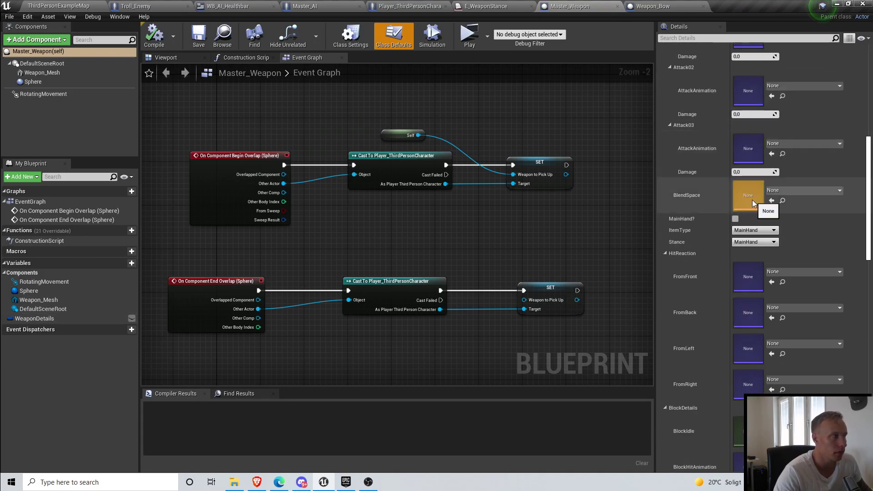
{"action": "scroll", "coordinate": [752, 200], "scroll_direction": "up", "scroll_amount": 3}
Step: Examine the weapon details of the Weapon_Bow blueprint and filter them for "block"
{"action": "left_click", "coordinate": [628, 9]}
{"action": "scroll", "coordinate": [720, 203], "scroll_direction": "down", "scroll_amount": 5}
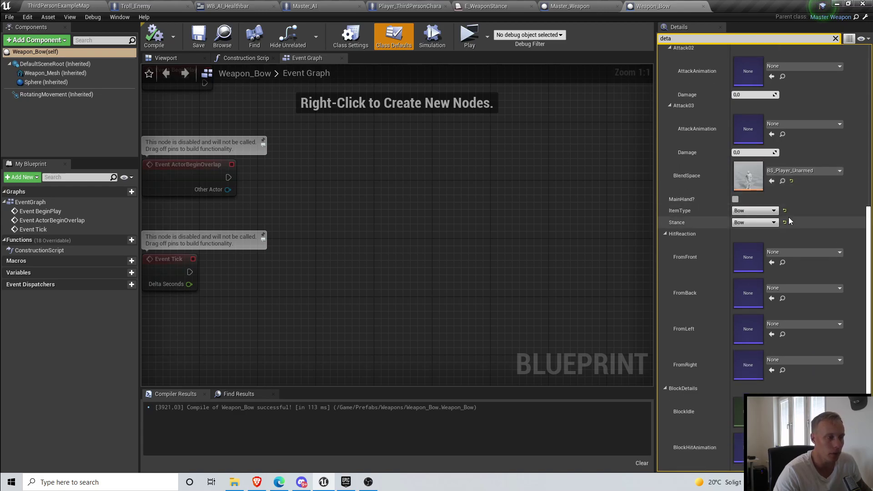
{"action": "scroll", "coordinate": [790, 241], "scroll_direction": "up", "scroll_amount": 4}
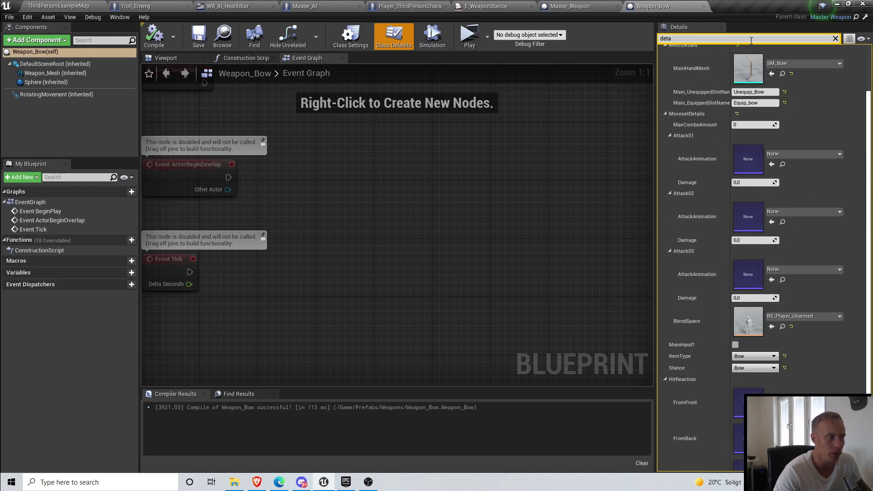
{"action": "type", "text": "block"}
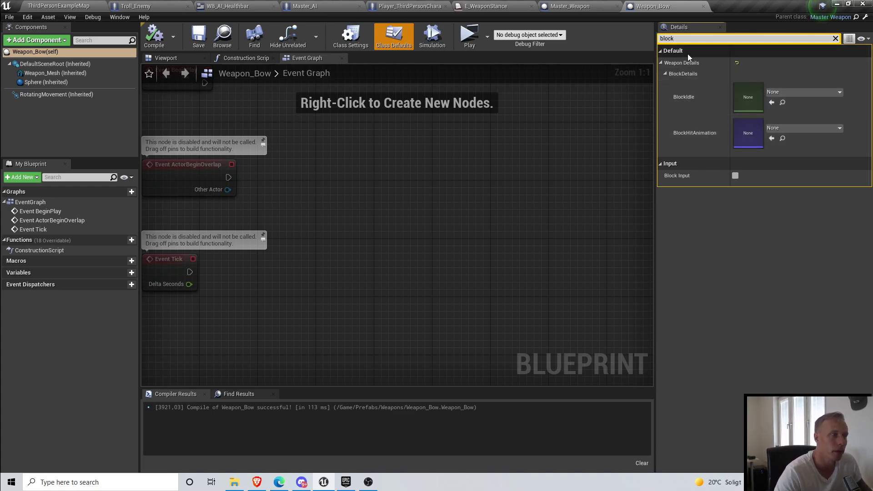
{"action": "key", "text": "BackSpace"}
Step: Return to the ThirdPersonExampleMap level and open the EnumsAndStructs folder of the weapons
{"action": "left_click", "coordinate": [48, 5]}
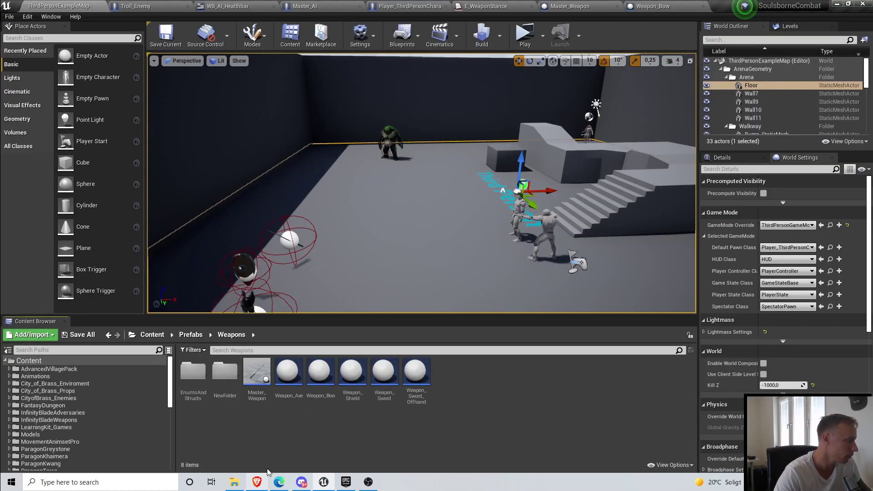
{"action": "double_click", "coordinate": [192, 371]}
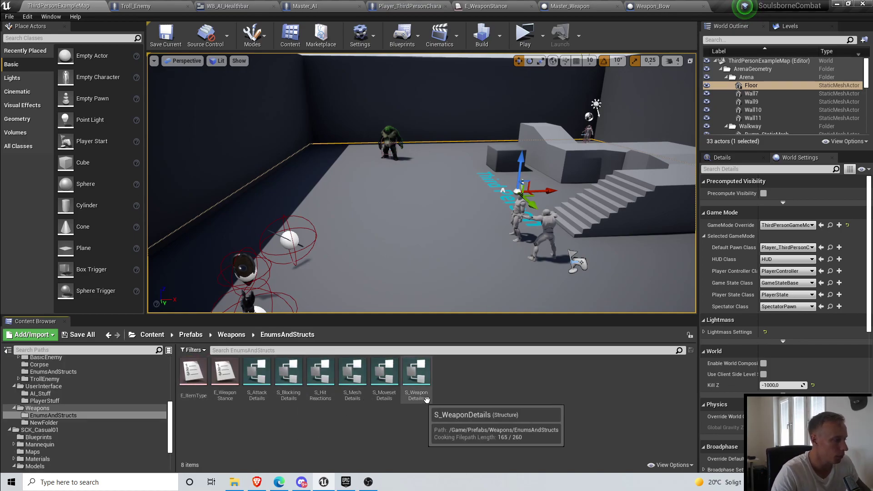
{"action": "right_click", "coordinate": [455, 395]}
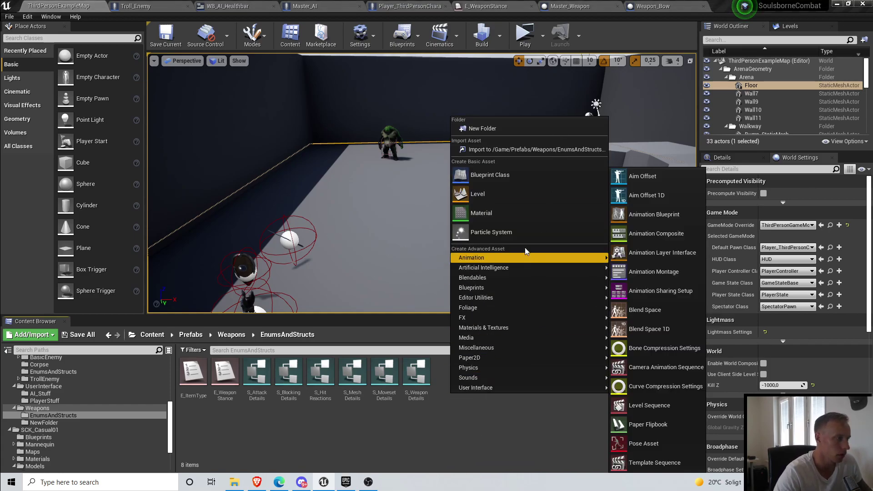
{"action": "left_click", "coordinate": [441, 369]}
{"action": "double_click", "coordinate": [422, 372]}
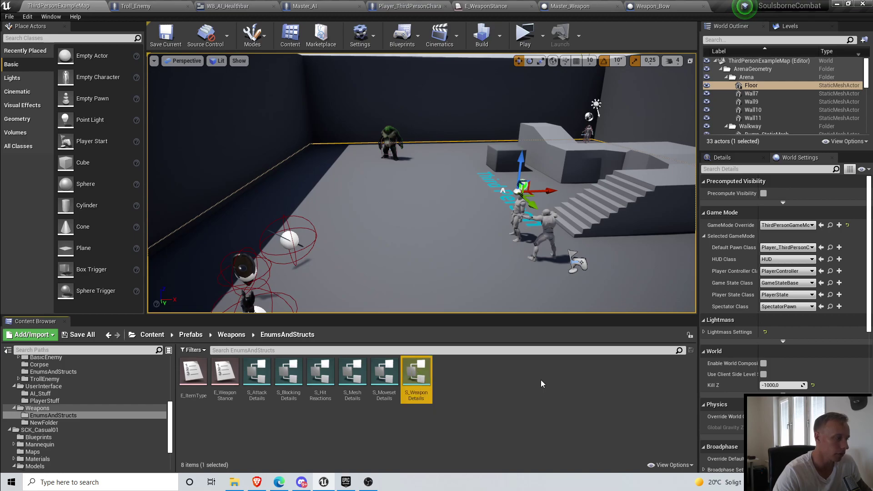
{"action": "right_click", "coordinate": [423, 375]}
{"action": "left_click", "coordinate": [492, 388]}
Step: Create a new structure asset named S_AimDetails in the EnumsAndStructs folder
{"action": "right_click", "coordinate": [492, 392]}
{"action": "mouse_move", "coordinate": [535, 254]}
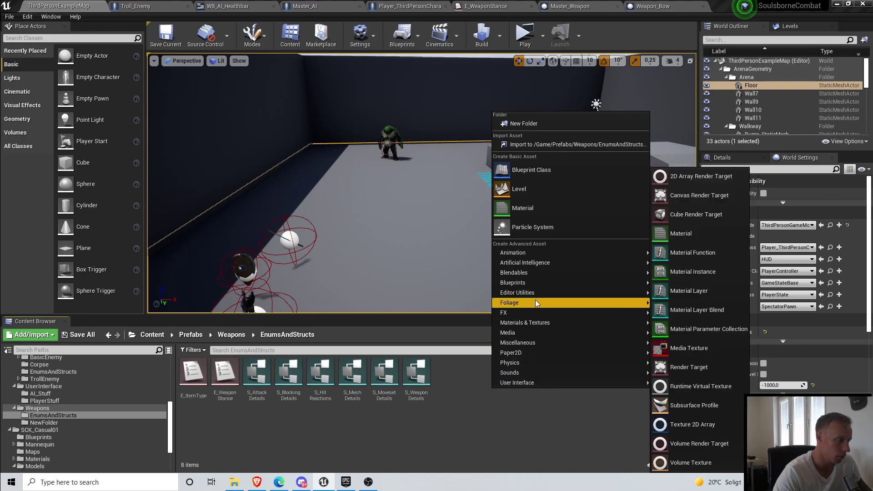
{"action": "mouse_move", "coordinate": [544, 283]}
{"action": "left_click", "coordinate": [701, 383]}
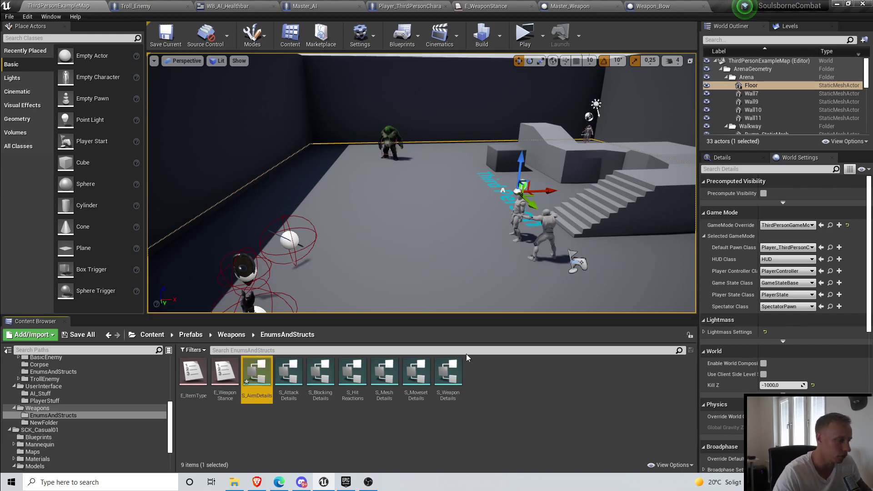
{"action": "left_click", "coordinate": [522, 412]}
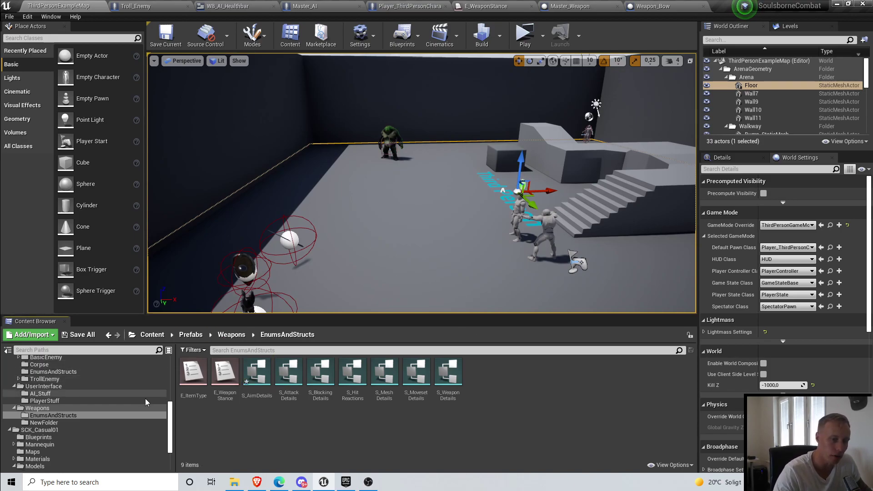
Step: Open the S_AimDetails structure, enlarge its member list and rename the first variable AimWalkSpeed
{"action": "double_click", "coordinate": [263, 399]}
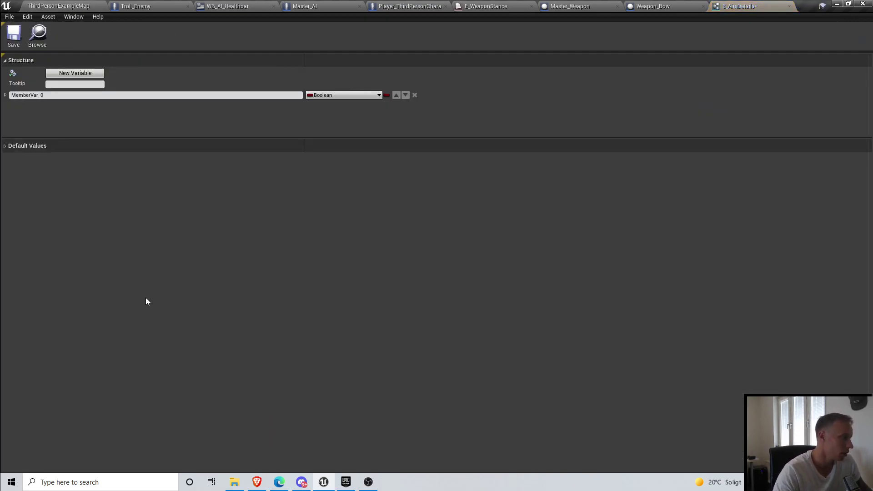
{"action": "left_click_drag", "start_coordinate": [105, 142], "coordinate": [118, 253]}
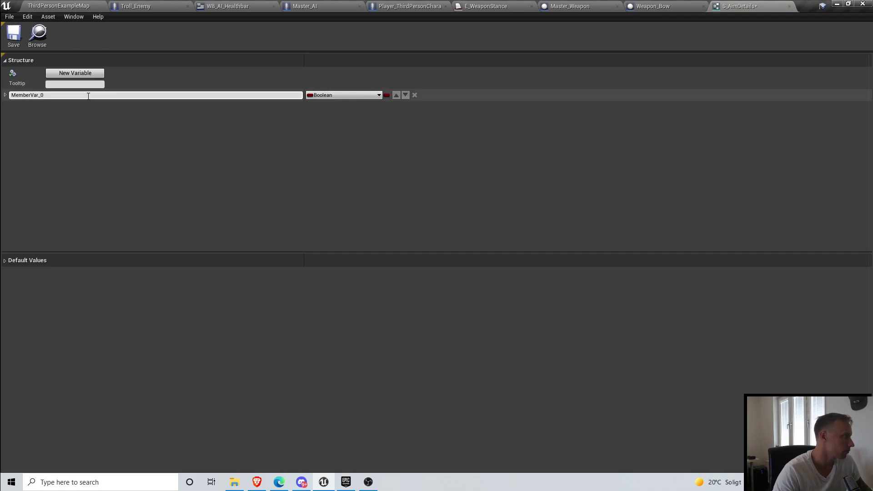
{"action": "left_click", "coordinate": [82, 95]}
{"action": "type", "text": "A"}
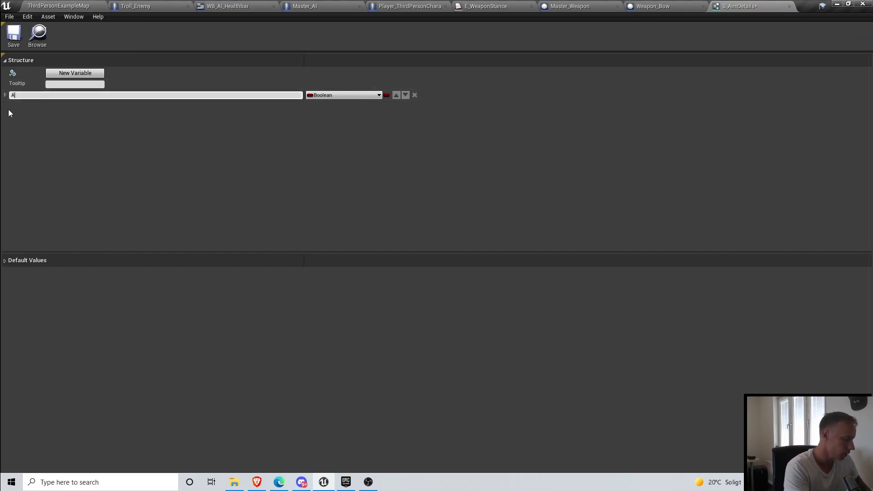
{"action": "type", "text": "imWalkSpeed"}
{"action": "key", "text": "Return"}
Step: Add a second member variable to the structure and set the type of AimWalkSpeed to Float
{"action": "left_click", "coordinate": [61, 72]}
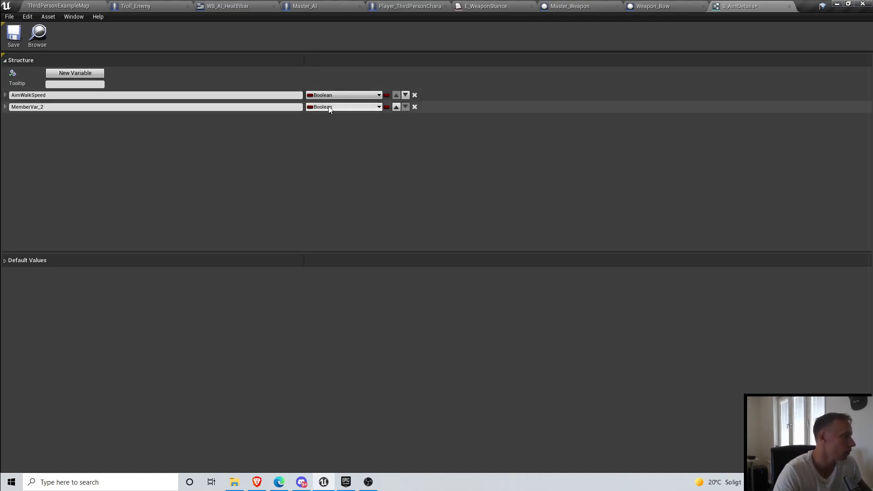
{"action": "left_click", "coordinate": [344, 95]}
{"action": "left_click", "coordinate": [280, 153]}
Step: Rename the second variable AimBlendSpace, set its type to Blend Space and save the structure
{"action": "left_click", "coordinate": [10, 107]}
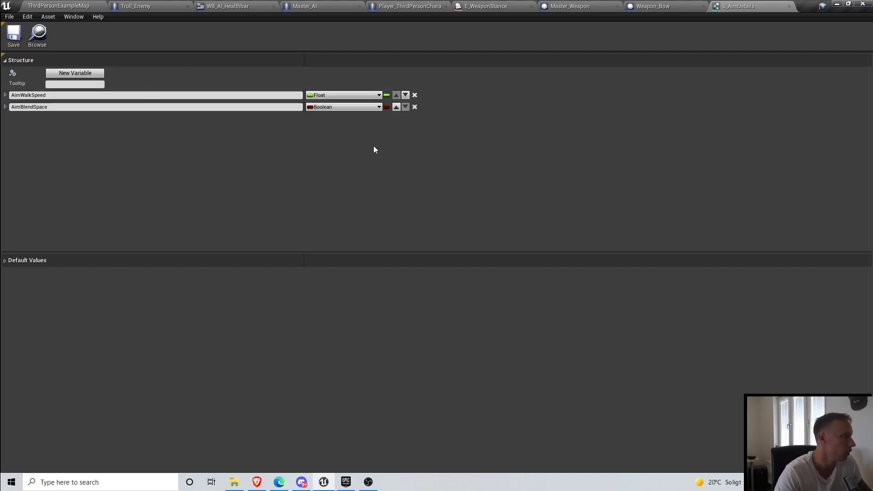
{"action": "left_click", "coordinate": [332, 107]}
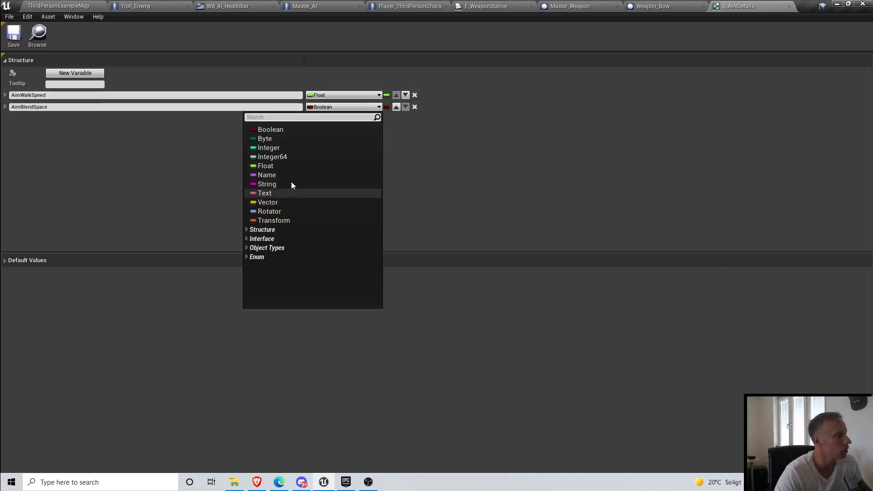
{"action": "type", "text": "blend sp"}
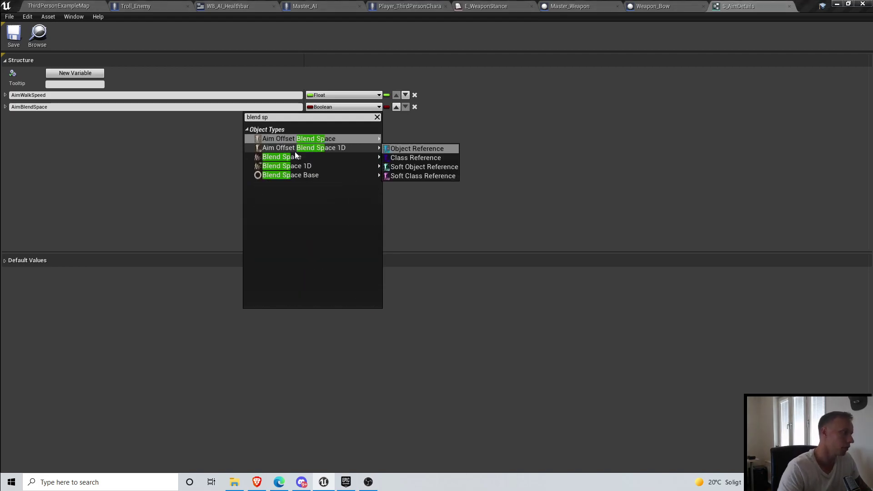
{"action": "left_click", "coordinate": [301, 157]}
{"action": "key", "text": "ctrl+s"}
{"action": "left_click", "coordinate": [9, 17]}
{"action": "left_click", "coordinate": [25, 57]}
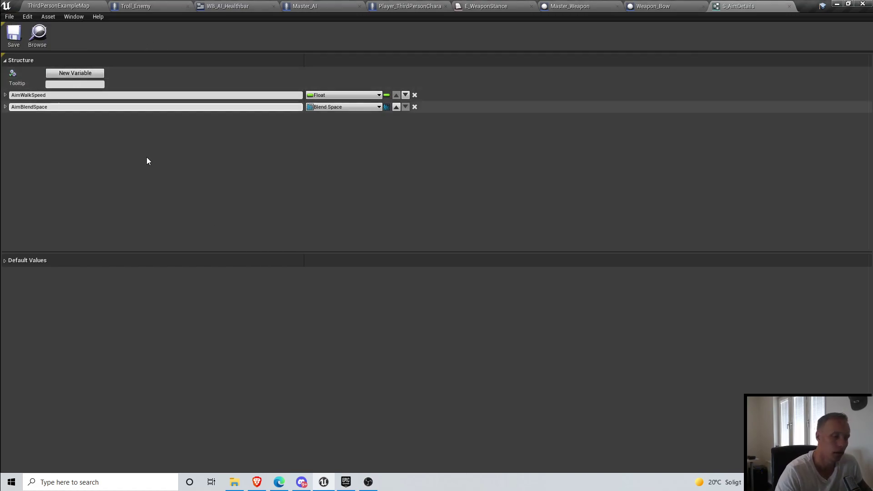
Step: Add a third member variable to the structure, delete it again and save
{"action": "left_click", "coordinate": [75, 73]}
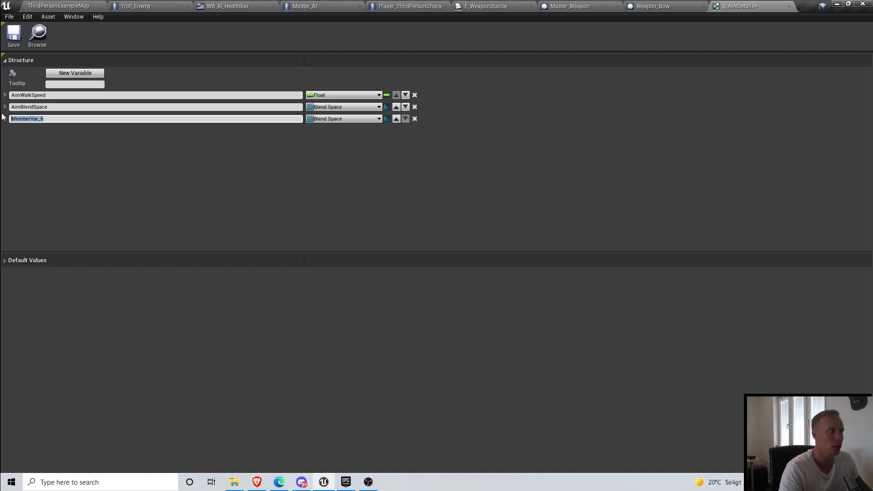
{"action": "left_click", "coordinate": [414, 119]}
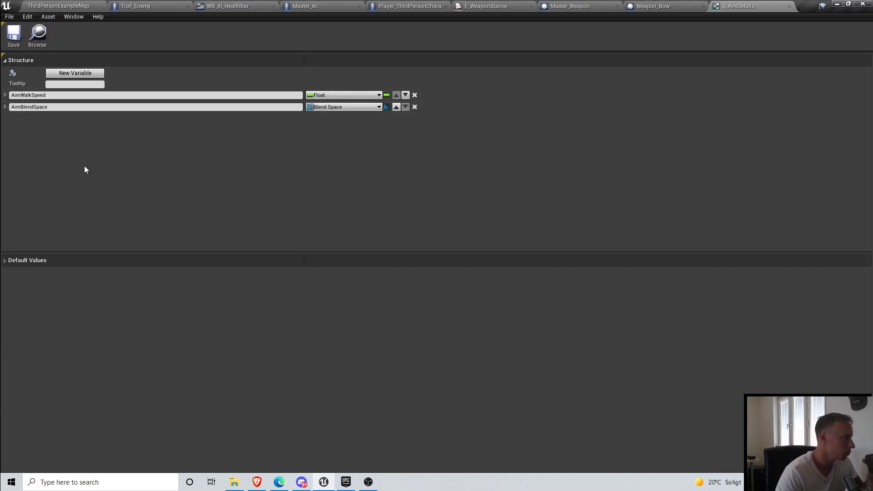
{"action": "left_click", "coordinate": [17, 41]}
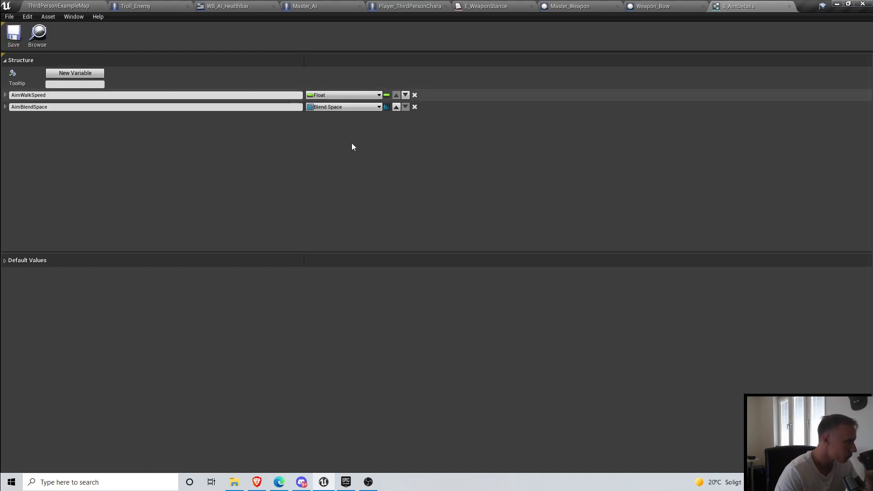
{"action": "left_click", "coordinate": [82, 5]}
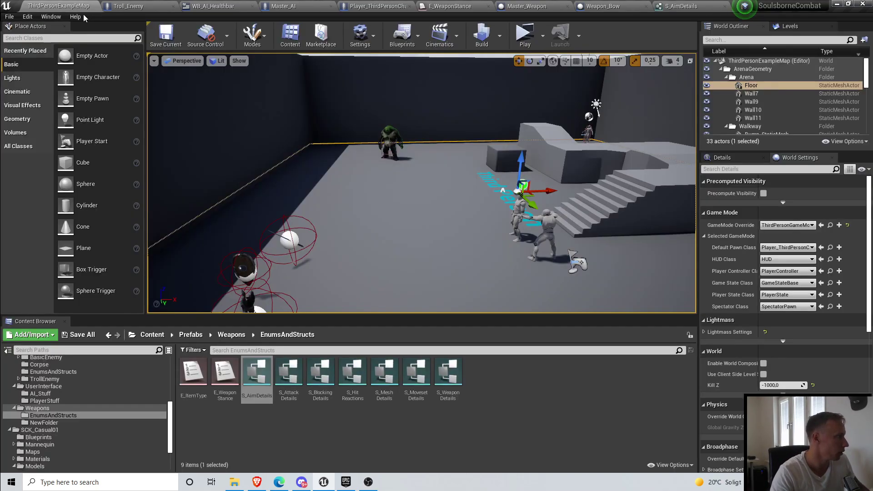
{"action": "scroll", "coordinate": [403, 229], "scroll_direction": "down", "scroll_amount": 2}
{"action": "scroll", "coordinate": [403, 229], "scroll_direction": "up", "scroll_amount": 2}
{"action": "mouse_move", "coordinate": [403, 229]}
{"action": "right_mouse_down"}
{"action": "mouse_move", "coordinate": [397, 221]}
{"action": "mouse_move", "coordinate": [436, 229]}
{"action": "mouse_move", "coordinate": [387, 228]}
{"action": "mouse_move", "coordinate": [400, 229]}
{"action": "right_mouse_up"}
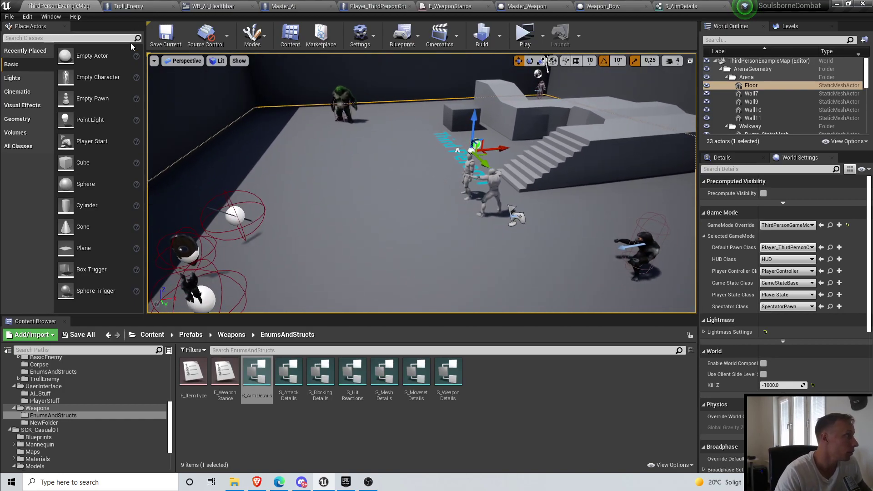
Step: Search the Player_ThirdPersonCharacter blueprint for "right mouse" and go to the Right Mouse Button event in the Combat graph
{"action": "left_click", "coordinate": [372, 6]}
{"action": "left_click", "coordinate": [241, 394]}
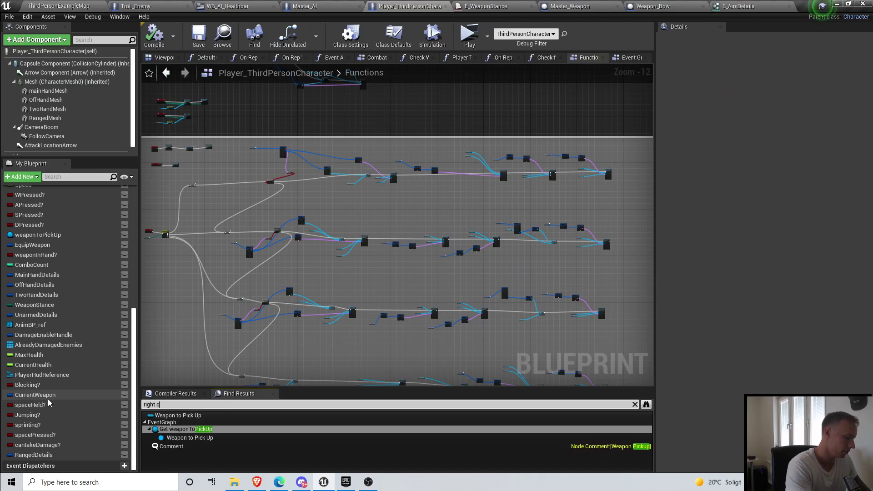
{"action": "key", "text": "Return"}
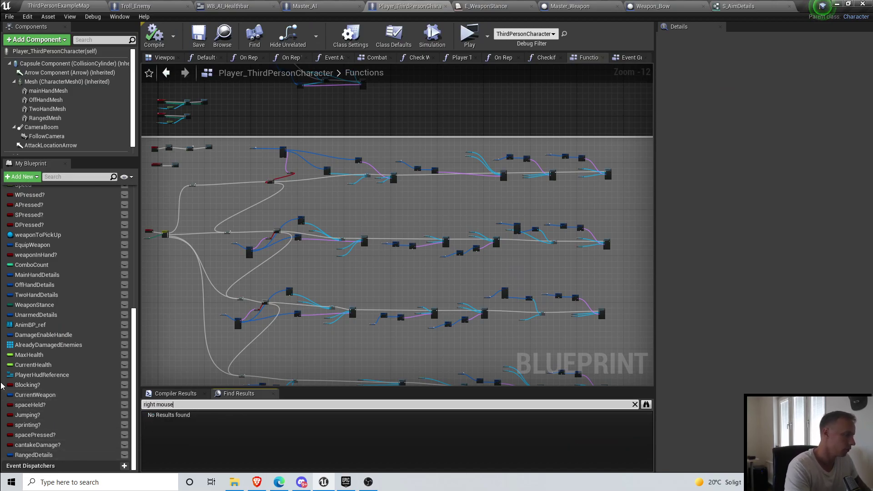
{"action": "double_click", "coordinate": [182, 422]}
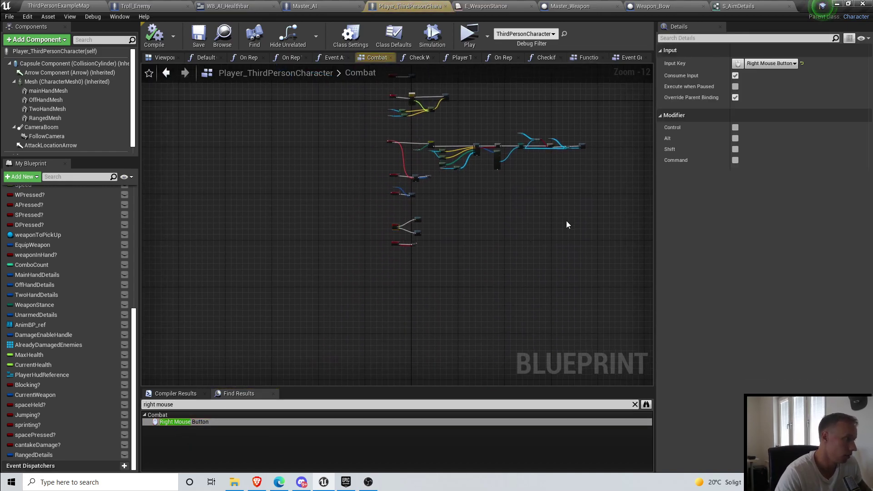
Step: Spread the two Server Set Blocking nodes of the Right Mouse Button event further apart vertically
{"action": "scroll", "coordinate": [309, 212], "scroll_direction": "down", "scroll_amount": 2}
{"action": "right_click_drag", "start_coordinate": [298, 234], "coordinate": [368, 160]}
{"action": "scroll", "coordinate": [362, 169], "scroll_direction": "down", "scroll_amount": 4}
{"action": "left_click_drag", "start_coordinate": [296, 176], "coordinate": [389, 256]}
{"action": "scroll", "coordinate": [411, 137], "scroll_direction": "up", "scroll_amount": 3}
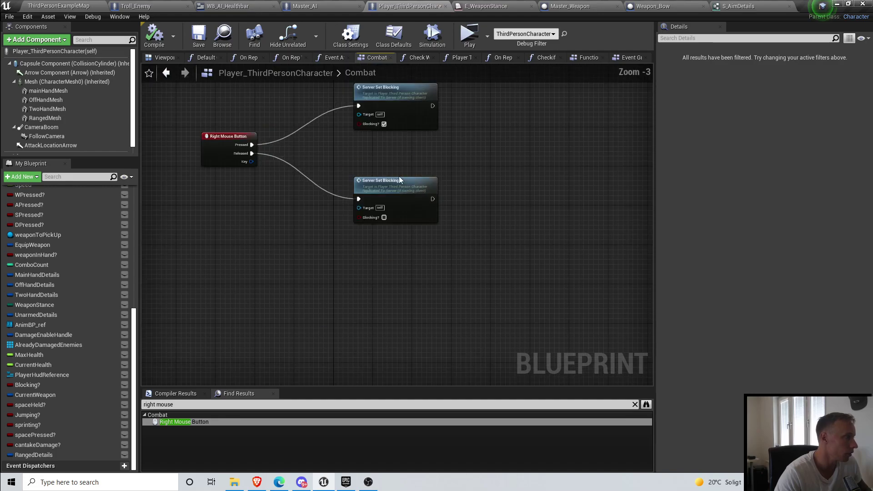
{"action": "left_click_drag", "start_coordinate": [399, 181], "coordinate": [399, 210]}
{"action": "left_click_drag", "start_coordinate": [407, 112], "coordinate": [406, 102]}
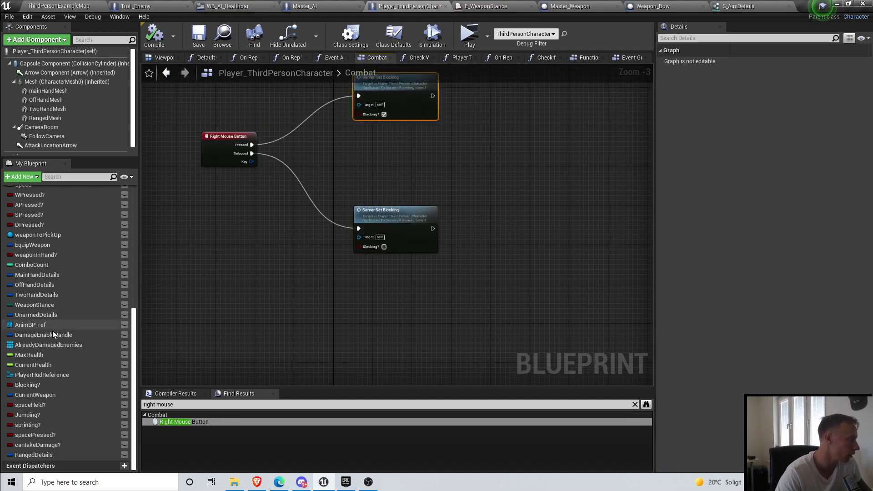
Step: Place a getter for the WeaponStance variable below the Right Mouse Button event
{"action": "scroll", "coordinate": [51, 444], "scroll_direction": "up", "scroll_amount": 5}
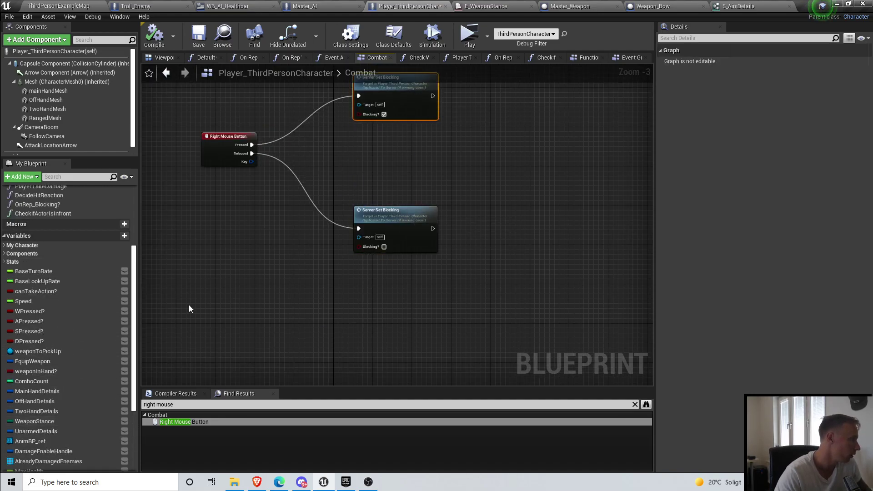
{"action": "right_click", "coordinate": [208, 283]}
{"action": "key", "text": "Escape"}
{"action": "left_click_drag", "start_coordinate": [34, 421], "coordinate": [207, 268]}
{"action": "left_click", "coordinate": [234, 279]}
{"action": "right_click_drag", "start_coordinate": [449, 233], "coordinate": [476, 294]}
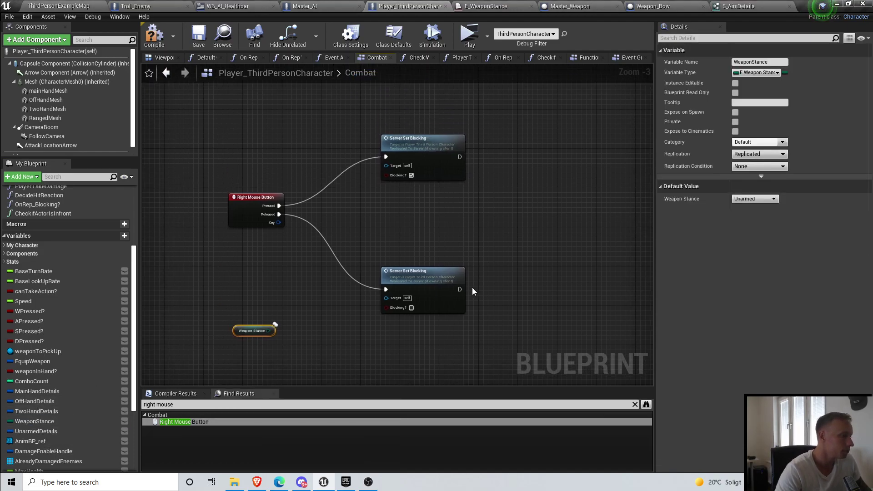
Step: Move the lower Server Set Blocking node down and add a Switch on E_WeaponStance node fed by the Weapon Stance getter
{"action": "left_click_drag", "start_coordinate": [432, 275], "coordinate": [447, 328]}
{"action": "left_click_drag", "start_coordinate": [244, 336], "coordinate": [308, 255]}
{"action": "type", "text": "switch"}
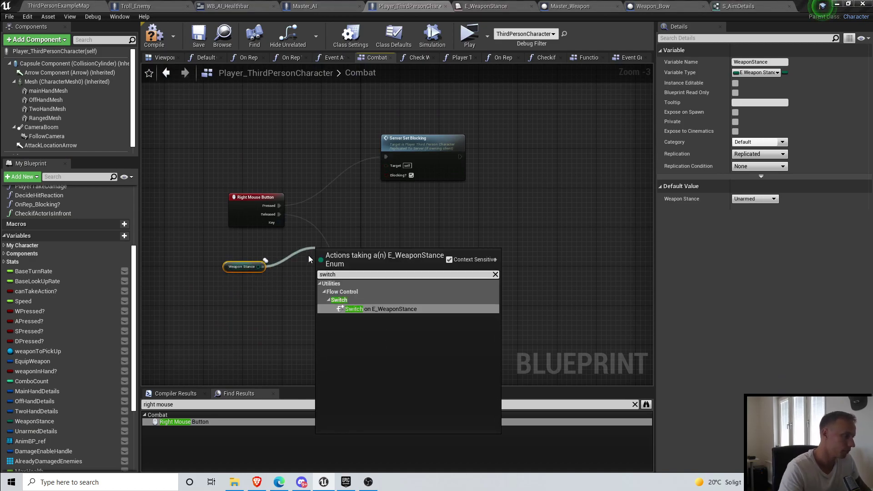
{"action": "left_click", "coordinate": [394, 310]}
{"action": "left_click_drag", "start_coordinate": [394, 268], "coordinate": [403, 246]}
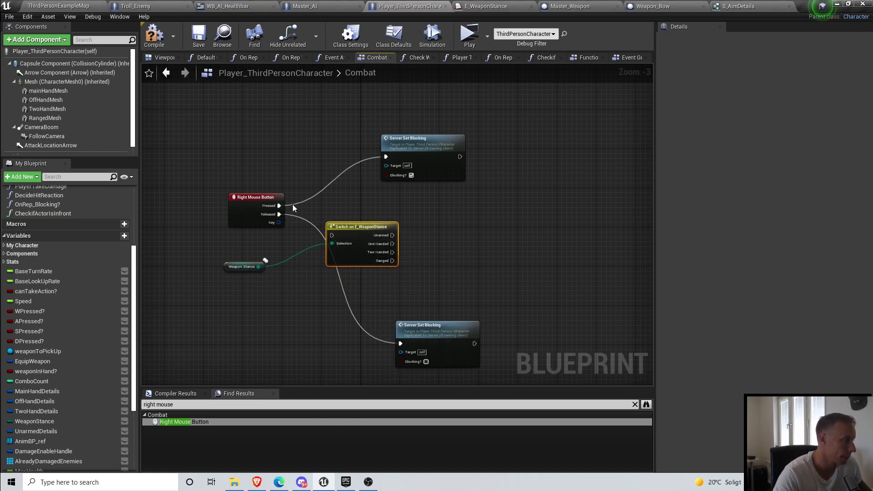
Step: Connect the Pressed output of Right Mouse Button to the stance switch and rearrange the getter, switch and Server Set Blocking nodes around it
{"action": "left_click_drag", "start_coordinate": [332, 241], "coordinate": [332, 239]}
{"action": "left_click_drag", "start_coordinate": [353, 240], "coordinate": [337, 176]}
{"action": "left_click_drag", "start_coordinate": [424, 144], "coordinate": [483, 144]}
{"action": "left_click_drag", "start_coordinate": [343, 170], "coordinate": [373, 161]}
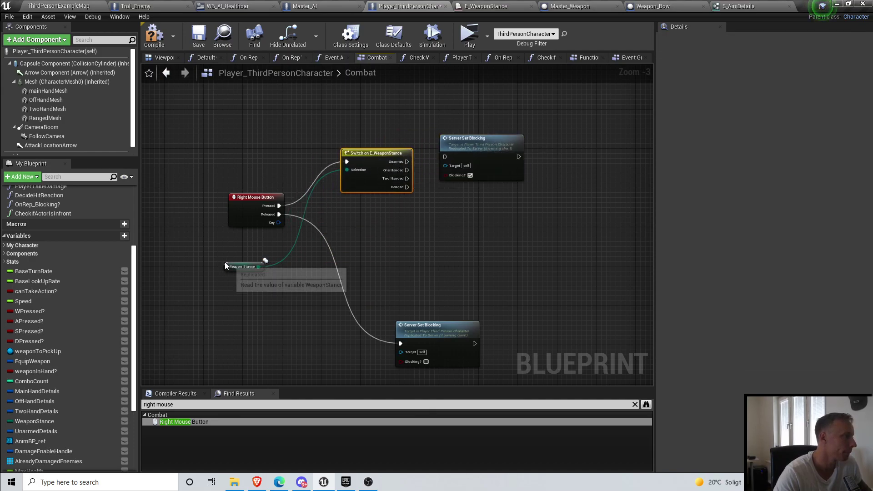
{"action": "left_click_drag", "start_coordinate": [224, 266], "coordinate": [234, 138]}
{"action": "right_click_drag", "start_coordinate": [581, 262], "coordinate": [554, 245]}
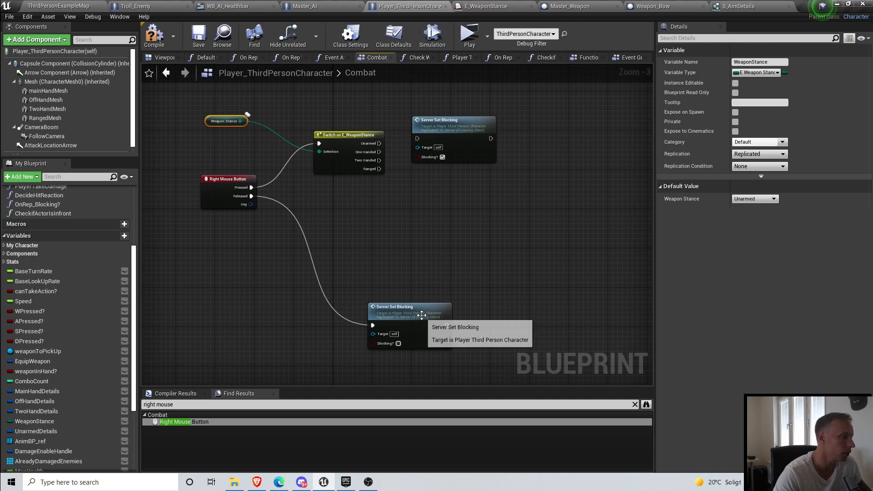
{"action": "left_click_drag", "start_coordinate": [419, 313], "coordinate": [462, 316]}
Step: Connect the switch's Unarmed, One Handed and Two Handed outputs to the Server Set Blocking node with Blocking? enabled
{"action": "scroll", "coordinate": [402, 134], "scroll_direction": "up", "scroll_amount": 2}
{"action": "left_click_drag", "start_coordinate": [366, 184], "coordinate": [368, 185]}
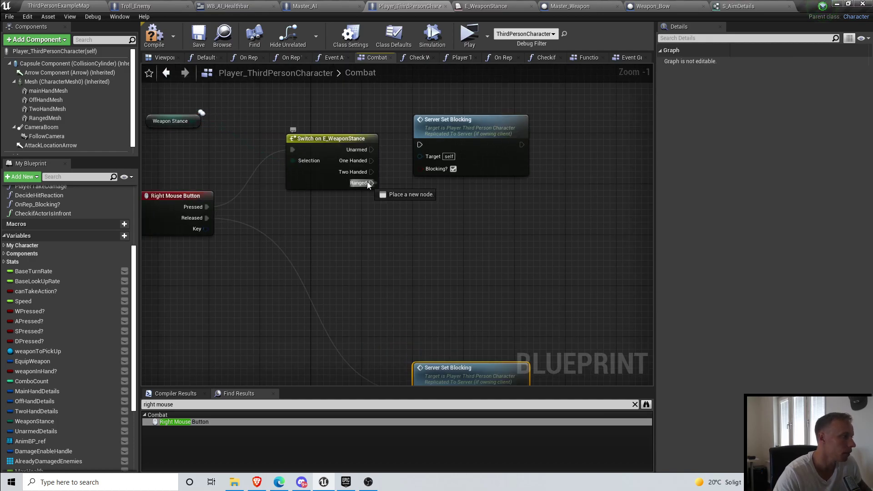
{"action": "left_click", "coordinate": [464, 208]}
{"action": "left_click_drag", "start_coordinate": [372, 149], "coordinate": [427, 146]}
{"action": "left_click_drag", "start_coordinate": [371, 160], "coordinate": [421, 145]}
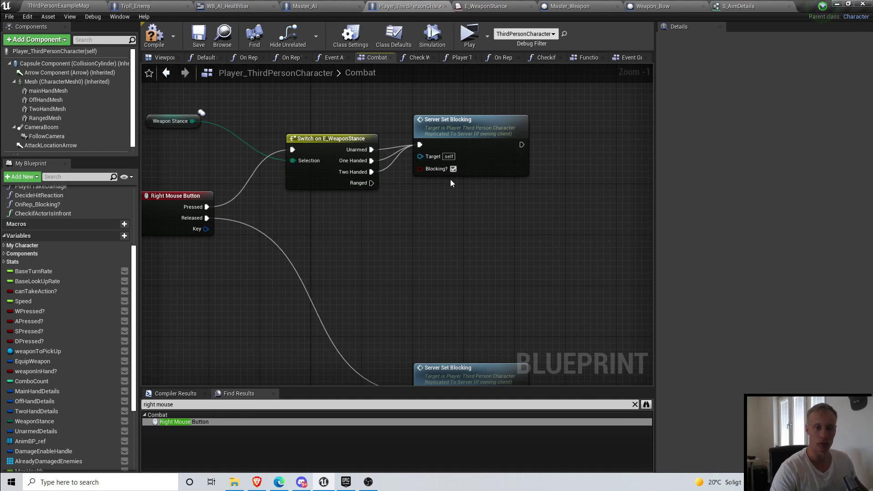
Step: Reposition the stance switch and both Server Set Blocking nodes to make room between the Pressed and Released branches
{"action": "scroll", "coordinate": [455, 209], "scroll_direction": "down", "scroll_amount": 2}
{"action": "left_click", "coordinate": [473, 154]}
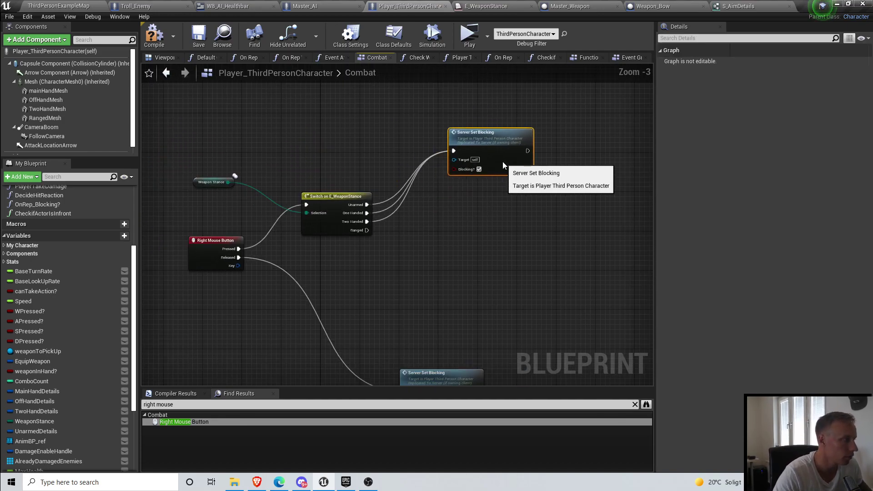
{"action": "left_click", "coordinate": [340, 216]}
{"action": "right_click_drag", "start_coordinate": [455, 186], "coordinate": [458, 156]}
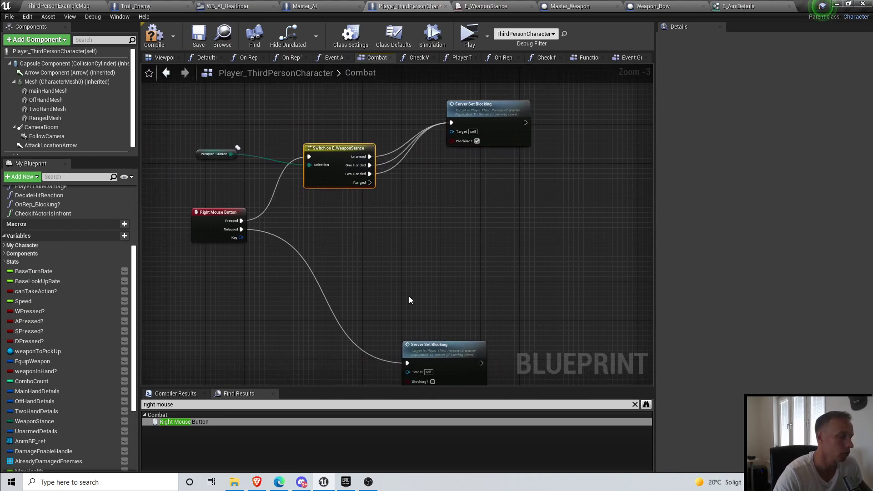
{"action": "right_click_drag", "start_coordinate": [435, 225], "coordinate": [430, 185]}
{"action": "left_click_drag", "start_coordinate": [436, 308], "coordinate": [480, 317]}
{"action": "left_click", "coordinate": [347, 257]}
{"action": "left_click_drag", "start_coordinate": [317, 145], "coordinate": [318, 145]}
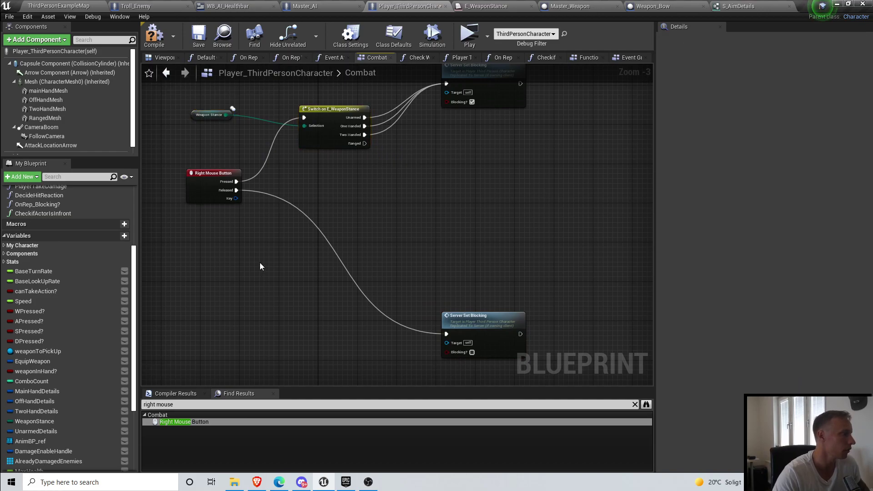
{"action": "key", "text": "ctrl+c"}
{"action": "key", "text": "ctrl+v"}
{"action": "left_click_drag", "start_coordinate": [325, 279], "coordinate": [319, 271]}
{"action": "key", "text": "Delete"}
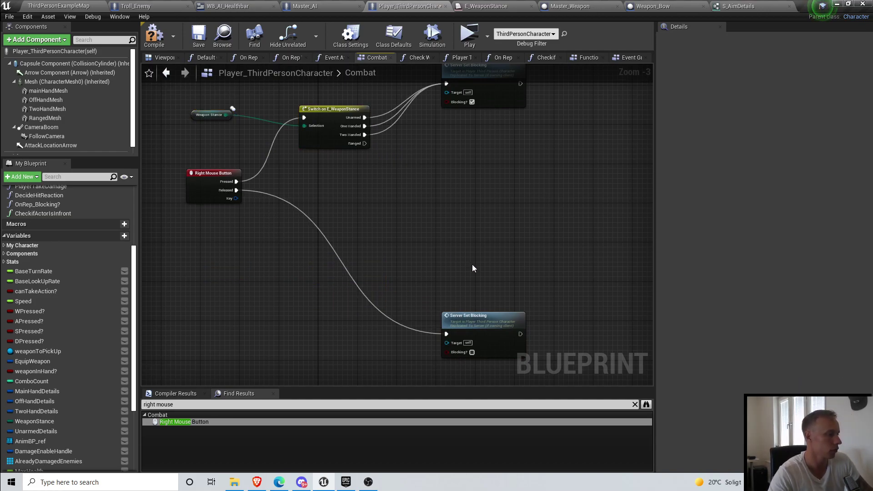
Step: Save the blueprint and expand its list of graphs
{"action": "scroll", "coordinate": [467, 262], "scroll_direction": "down", "scroll_amount": 1}
{"action": "left_click", "coordinate": [199, 37]}
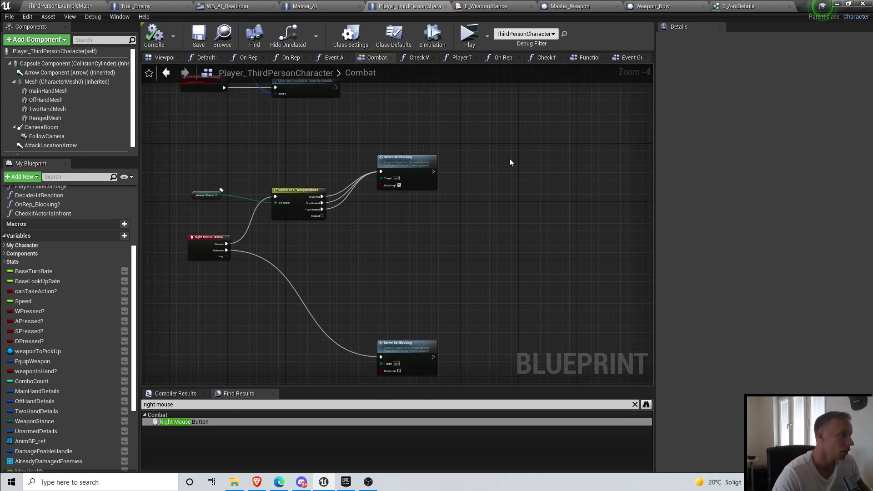
{"action": "scroll", "coordinate": [467, 192], "scroll_direction": "down", "scroll_amount": 5}
{"action": "scroll", "coordinate": [105, 277], "scroll_direction": "up", "scroll_amount": 5}
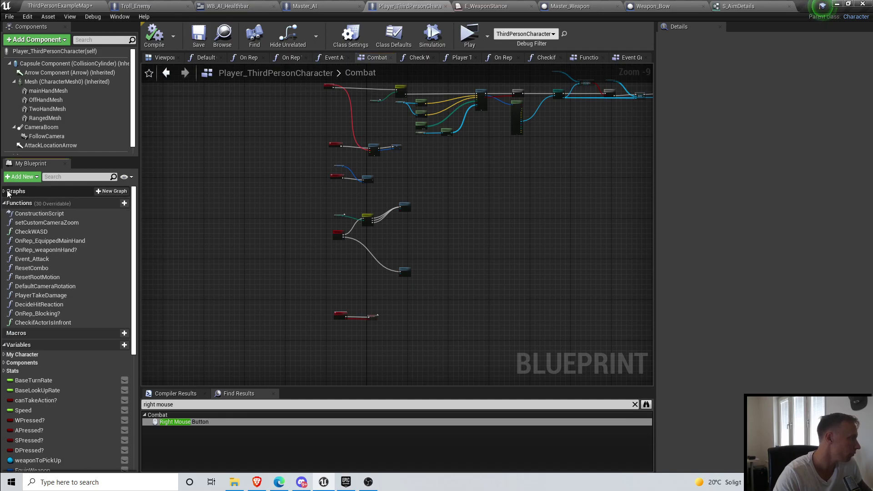
{"action": "left_click", "coordinate": [6, 191]}
{"action": "left_click", "coordinate": [28, 221]}
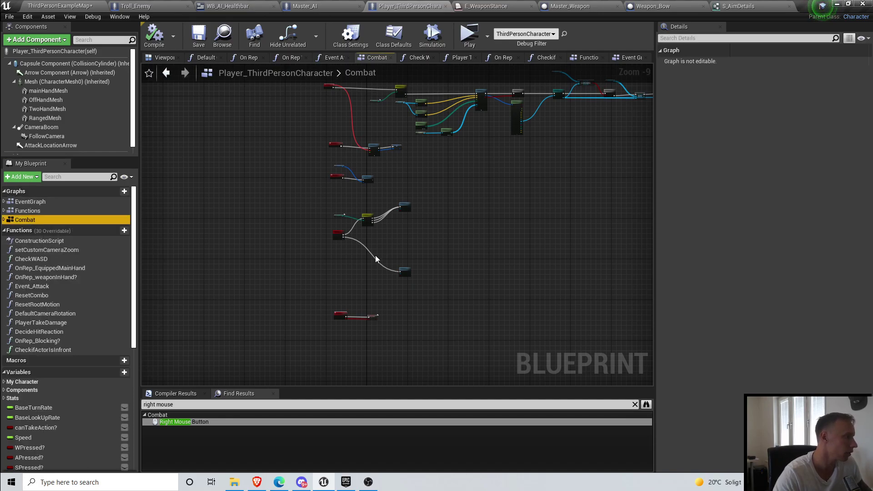
Step: Add a new event graph named RangedGraph to the blueprint and save it
{"action": "scroll", "coordinate": [380, 230], "scroll_direction": "down", "scroll_amount": 3}
{"action": "mouse_move", "coordinate": [455, 201]}
{"action": "right_mouse_down"}
{"action": "mouse_move", "coordinate": [362, 328]}
{"action": "mouse_move", "coordinate": [447, 215]}
{"action": "right_mouse_up"}
{"action": "right_click_drag", "start_coordinate": [345, 327], "coordinate": [329, 283]}
{"action": "left_click", "coordinate": [4, 220]}
{"action": "left_click", "coordinate": [5, 220]}
{"action": "left_click", "coordinate": [124, 191]}
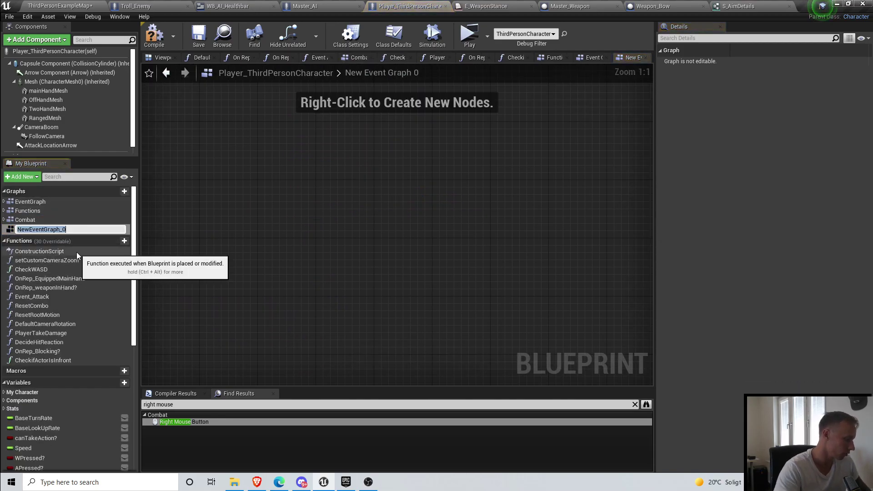
{"action": "type", "text": "RangedGraph"}
{"action": "key", "text": "Return"}
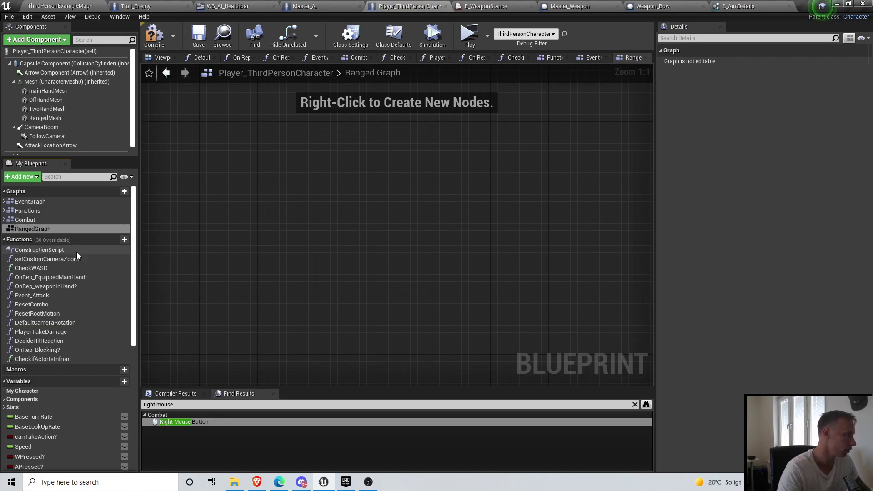
{"action": "left_click", "coordinate": [197, 42]}
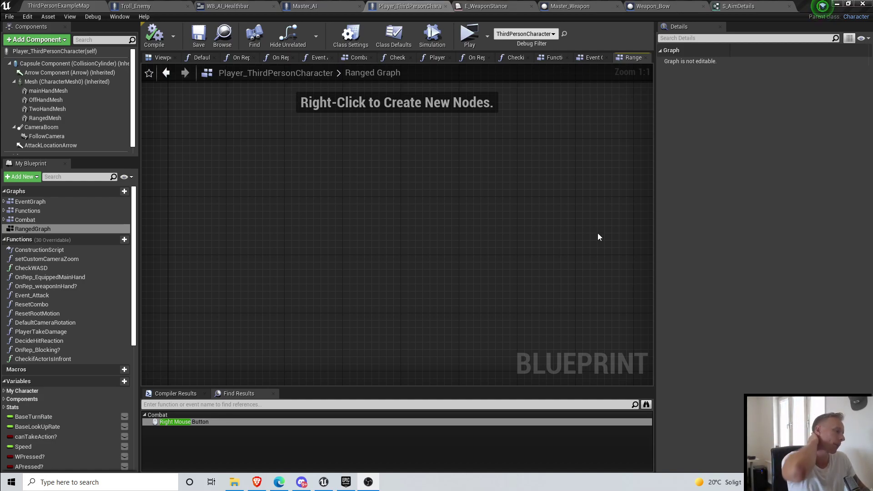
Step: Add a custom event named Client_StartAim to RangedGraph
{"action": "right_click", "coordinate": [342, 216]}
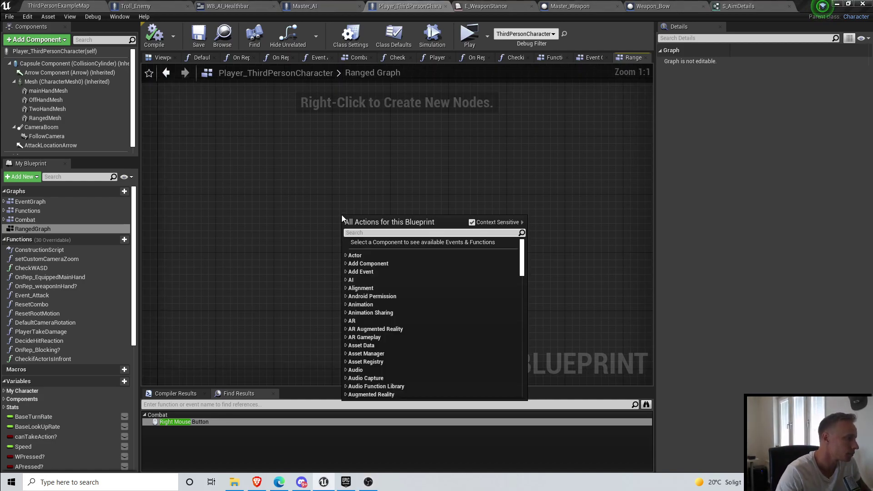
{"action": "type", "text": "custom eve"}
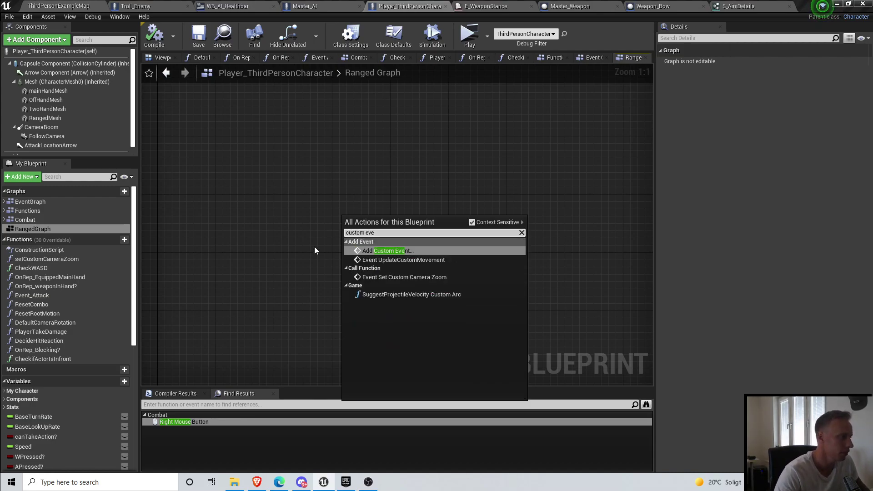
{"action": "left_click", "coordinate": [369, 250]}
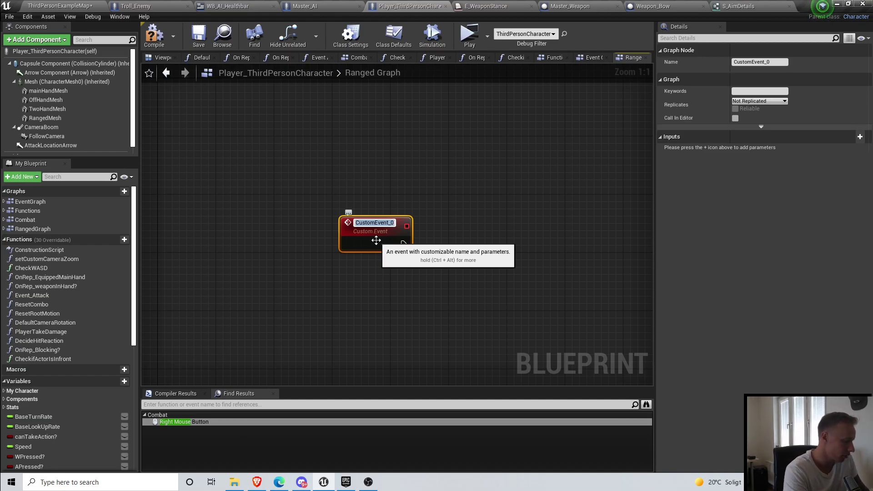
{"action": "type", "text": "Client_"}
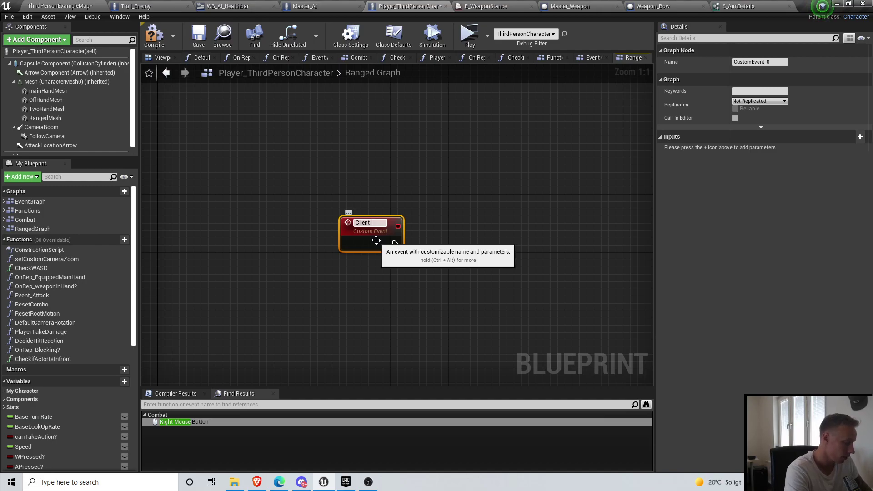
{"action": "type", "text": "StartAi"}
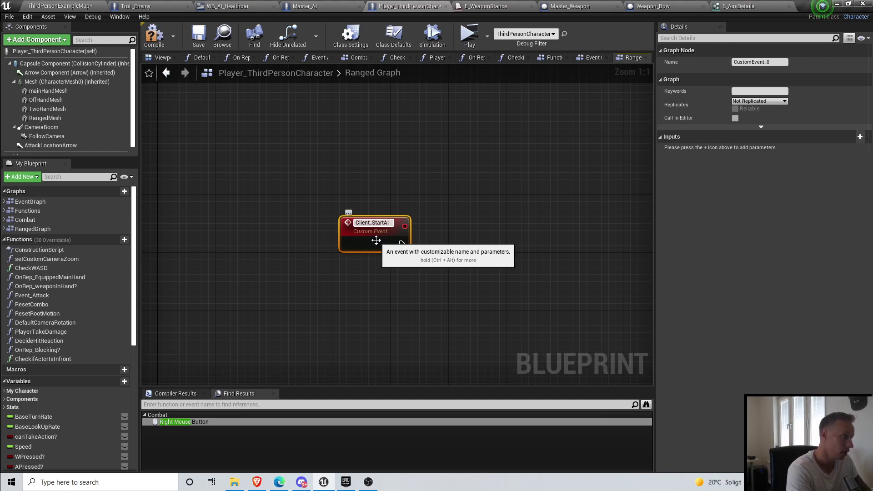
{"action": "type", "text": "m"}
{"action": "key", "text": "Return"}
{"action": "scroll", "coordinate": [349, 214], "scroll_direction": "down", "scroll_amount": 1}
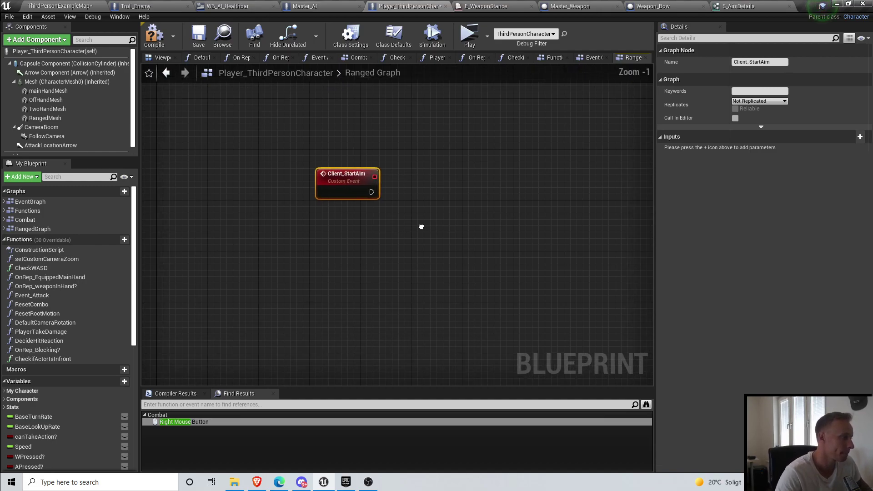
Step: Add a second custom event named Server_startAim, align it below Client_StartAim and save the blueprint
{"action": "right_click", "coordinate": [355, 279]}
{"action": "type", "text": "custom event"}
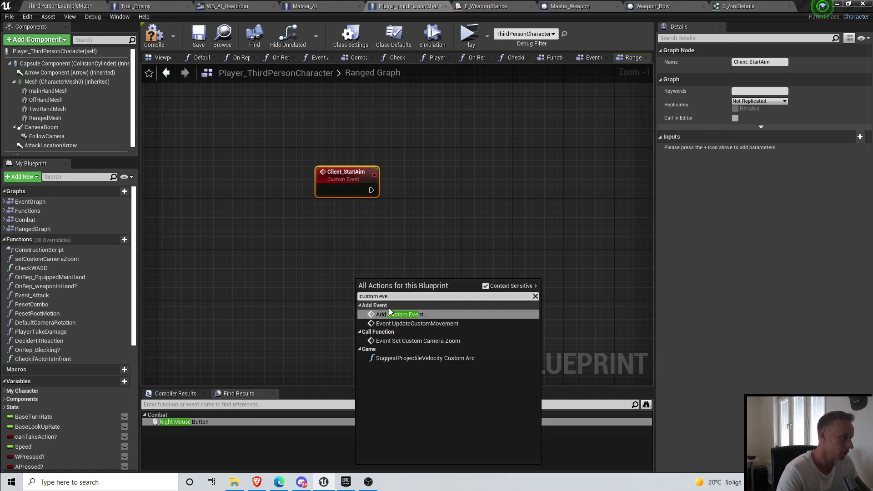
{"action": "left_click", "coordinate": [389, 311]}
{"action": "type", "text": "Serve"}
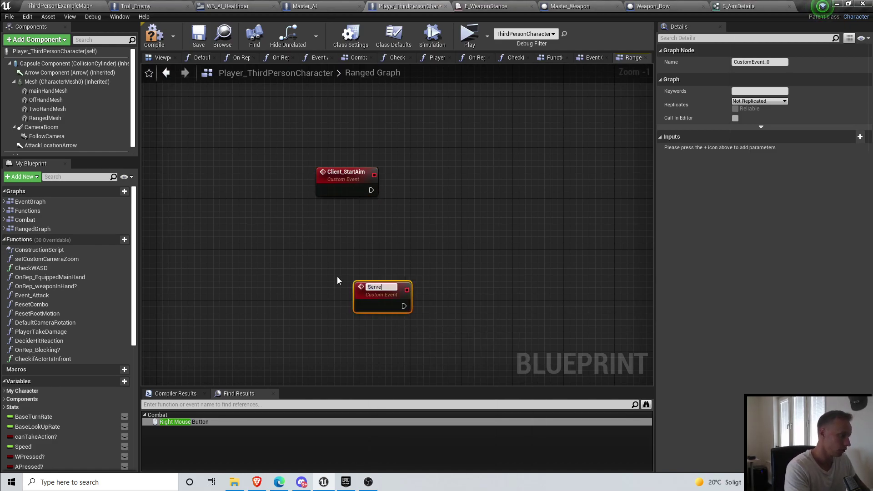
{"action": "type", "text": "r_startAim"}
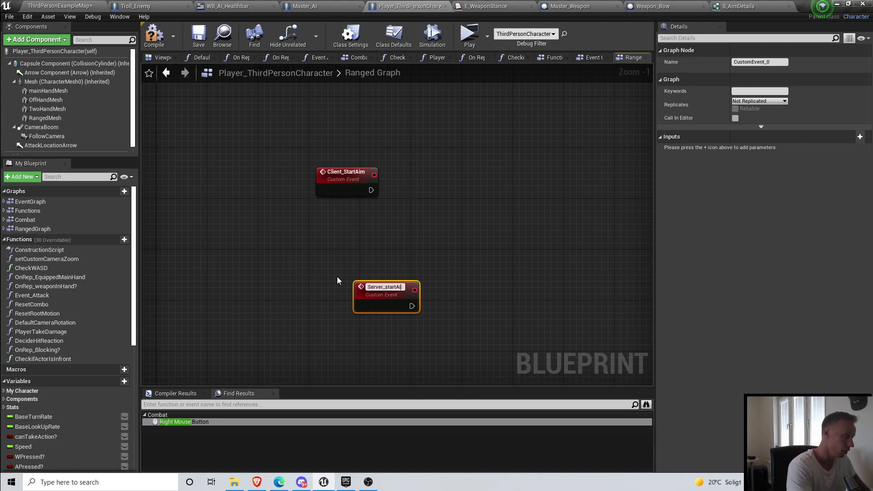
{"action": "key", "text": "Return"}
{"action": "left_click_drag", "start_coordinate": [378, 296], "coordinate": [340, 295]}
{"action": "key", "text": "ctrl+s"}
{"action": "scroll", "coordinate": [37, 353], "scroll_direction": "down", "scroll_amount": 10}
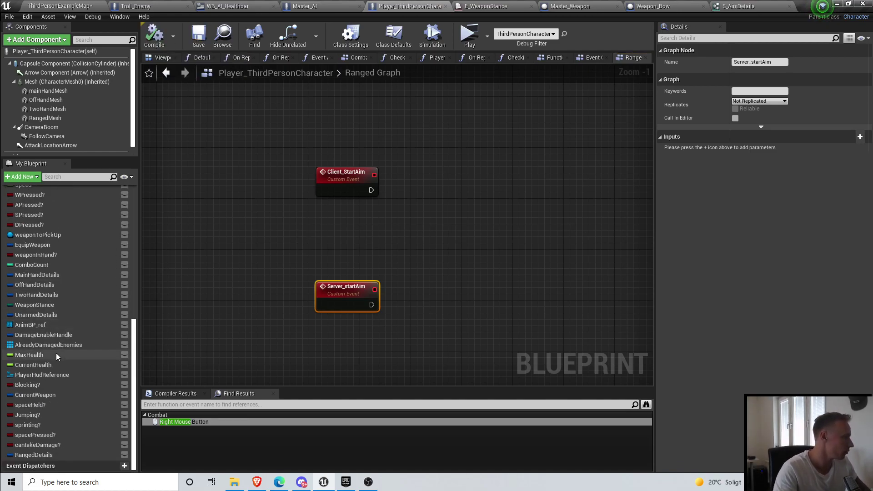
Step: Duplicate the cantakeDamage? variable, rename the copy isAiming?, then compile and save the blueprint
{"action": "left_click", "coordinate": [57, 445]}
{"action": "key", "text": "ctrl+w"}
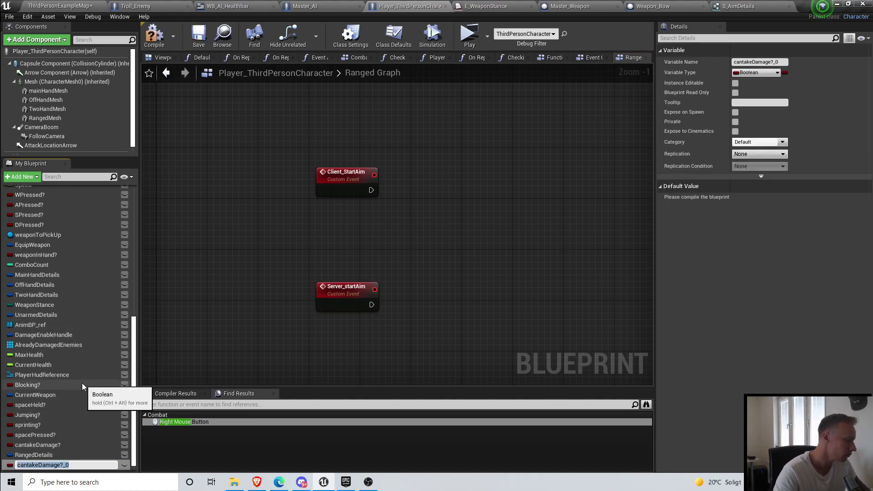
{"action": "type", "text": "isAiming?"}
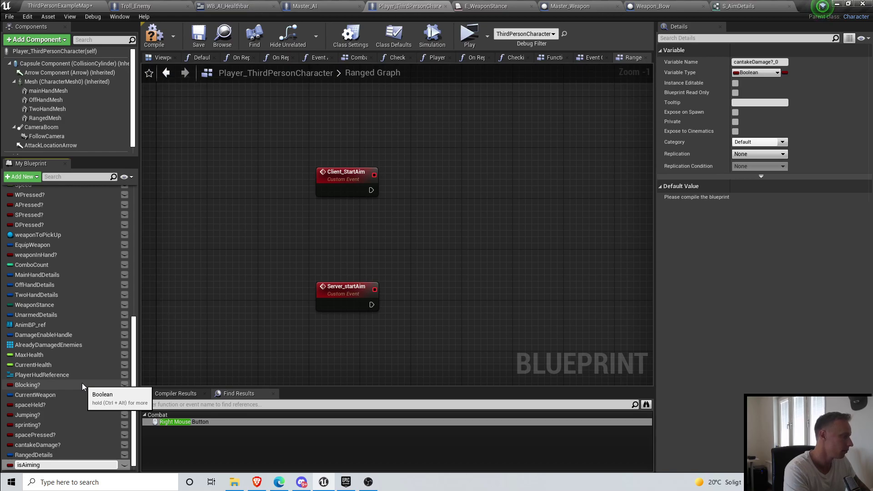
{"action": "key", "text": "Return"}
{"action": "left_click", "coordinate": [154, 34]}
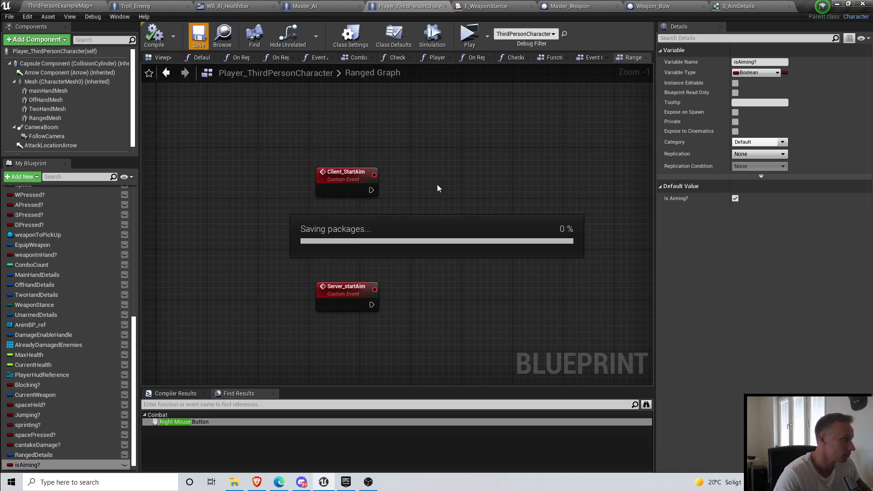
Step: Move the Server_startAim event further below Client_StartAim and save the blueprint
{"action": "right_click_drag", "start_coordinate": [372, 269], "coordinate": [354, 237]}
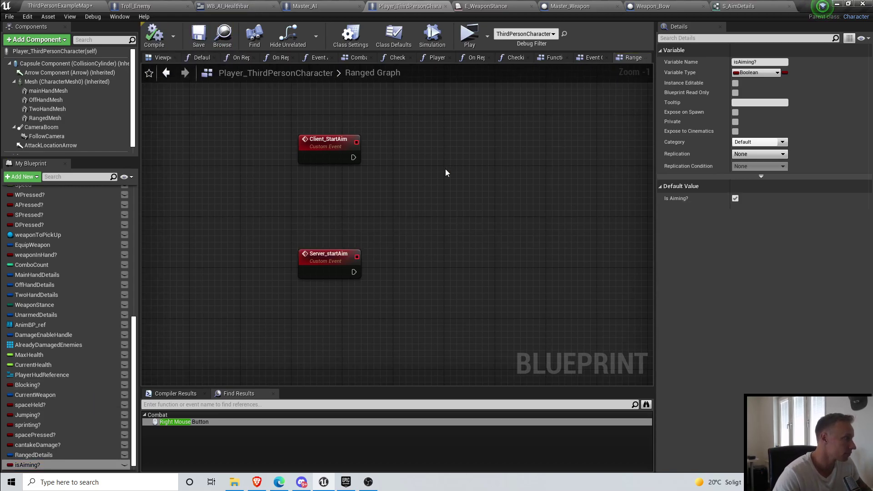
{"action": "right_click_drag", "start_coordinate": [445, 172], "coordinate": [409, 151]}
{"action": "left_click_drag", "start_coordinate": [300, 237], "coordinate": [293, 262]}
{"action": "left_click", "coordinate": [199, 35]}
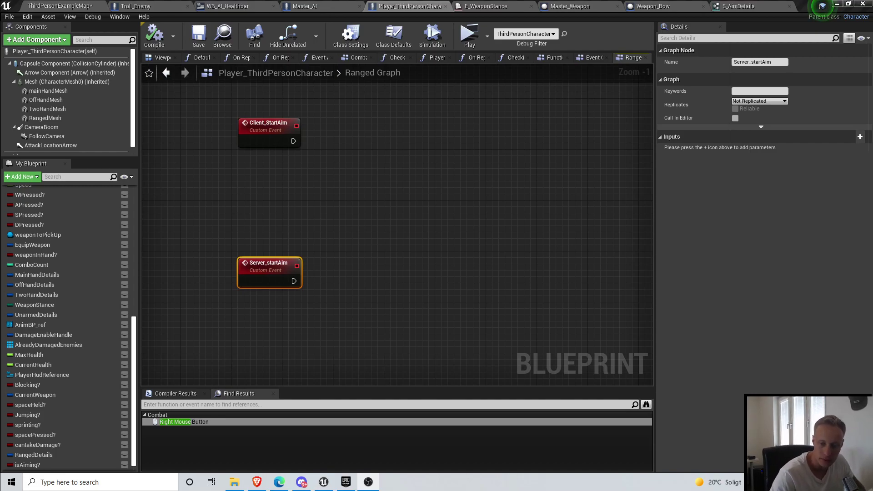
Step: Nudge the Client_StartAim event and align Server_startAim vertically beneath it
{"action": "scroll", "coordinate": [460, 258], "scroll_direction": "down", "scroll_amount": 2}
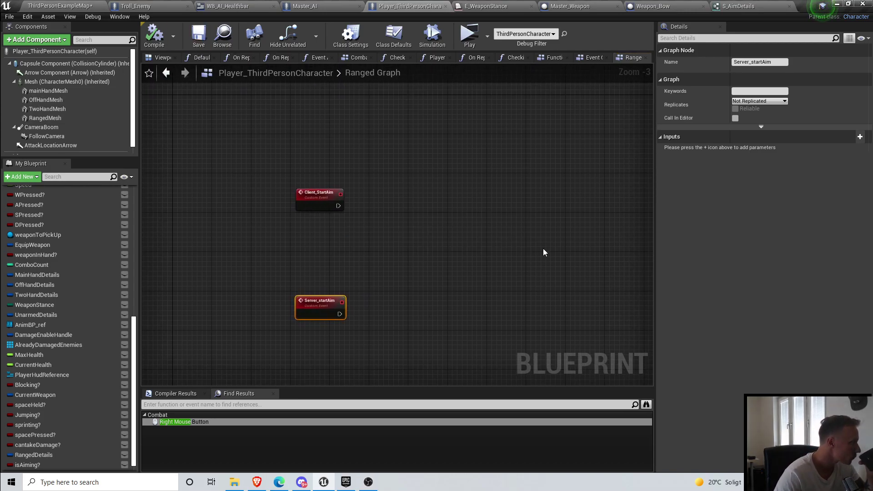
{"action": "right_click_drag", "start_coordinate": [441, 234], "coordinate": [452, 219]}
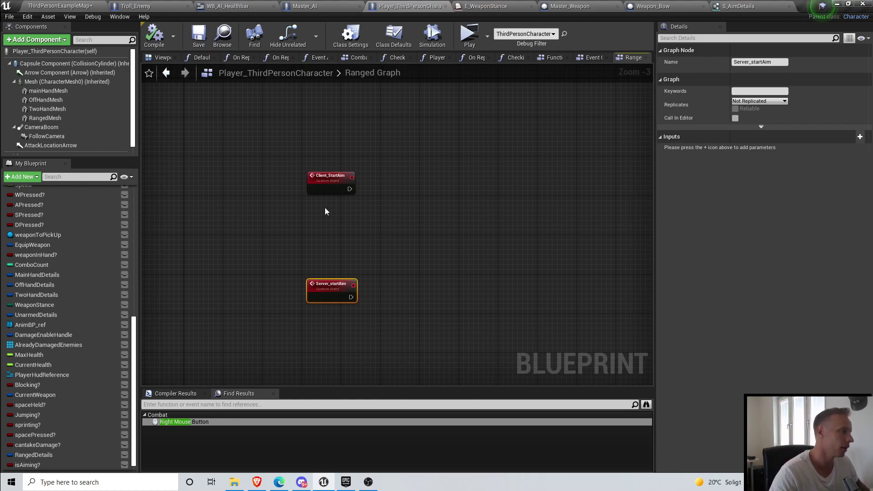
{"action": "left_click_drag", "start_coordinate": [326, 191], "coordinate": [330, 186]}
{"action": "left_click", "coordinate": [282, 219]}
{"action": "scroll", "coordinate": [57, 449], "scroll_direction": "down", "scroll_amount": 1}
{"action": "left_click_drag", "start_coordinate": [56, 454], "coordinate": [425, 296]}
{"action": "left_click", "coordinate": [359, 257]}
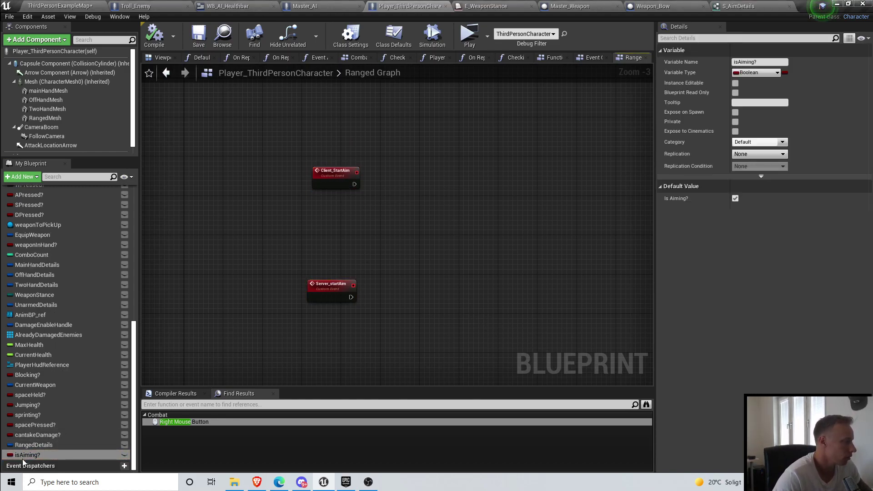
{"action": "left_click", "coordinate": [23, 457]}
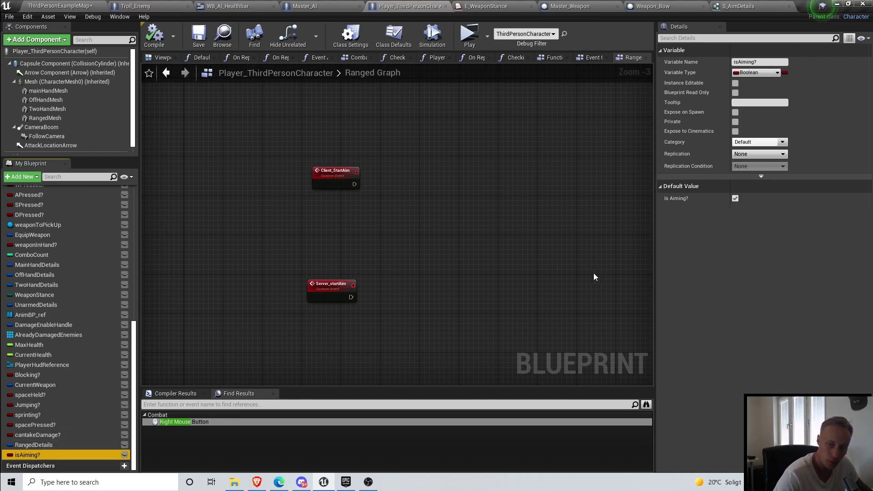
{"action": "right_click_drag", "start_coordinate": [455, 231], "coordinate": [468, 205]}
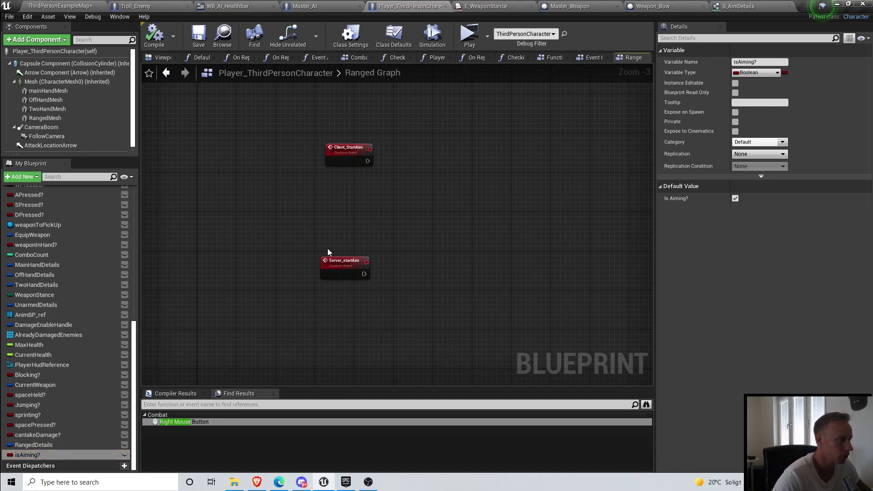
{"action": "left_click_drag", "start_coordinate": [342, 271], "coordinate": [347, 272]}
Step: Set the isAiming? variable's replication to Replicated and save the blueprint
{"action": "left_click", "coordinate": [41, 455]}
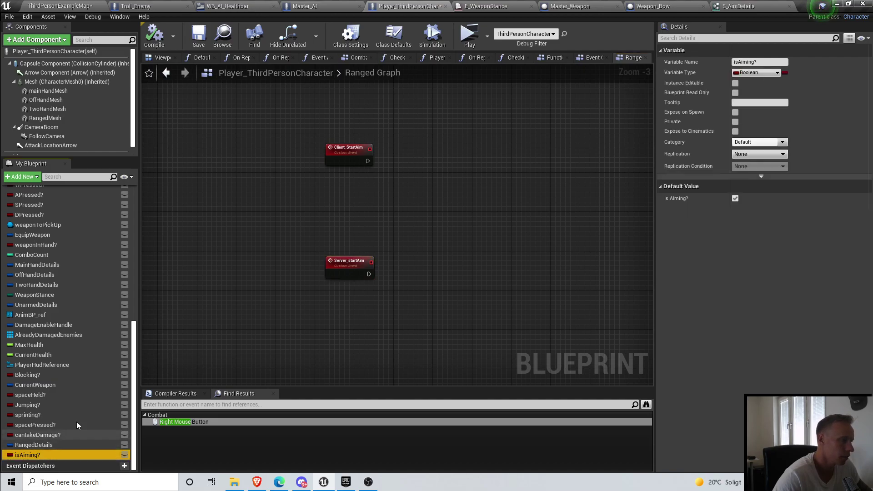
{"action": "scroll", "coordinate": [357, 159], "scroll_direction": "up", "scroll_amount": 2}
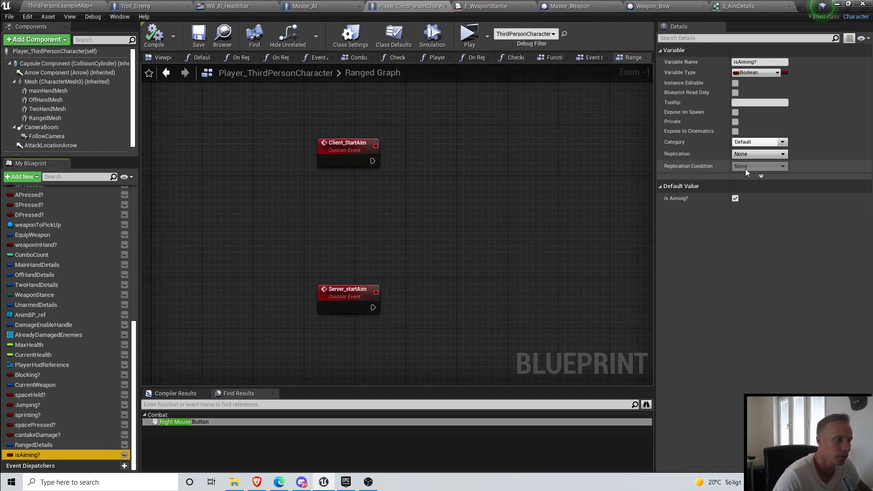
{"action": "left_click", "coordinate": [750, 154]}
{"action": "left_click", "coordinate": [746, 169]}
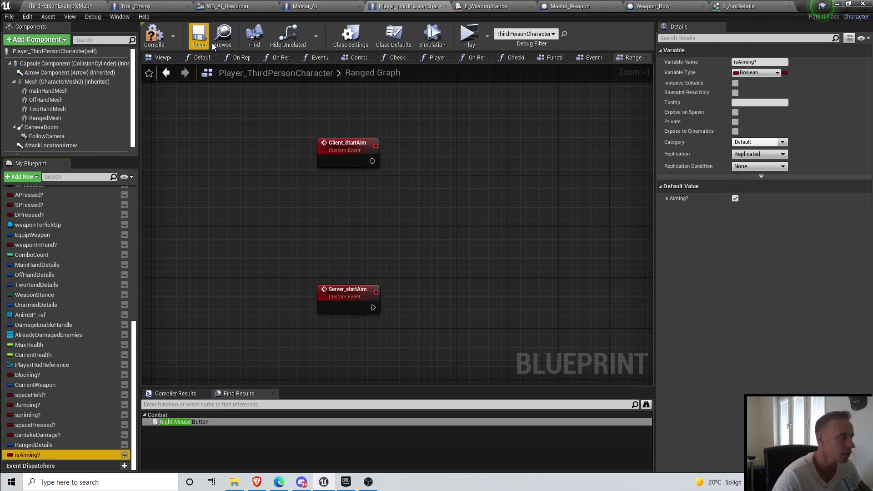
{"action": "left_click", "coordinate": [195, 41]}
Step: Set the replication of the isAiming? variable back to None
{"action": "scroll", "coordinate": [475, 180], "scroll_direction": "down", "scroll_amount": 1}
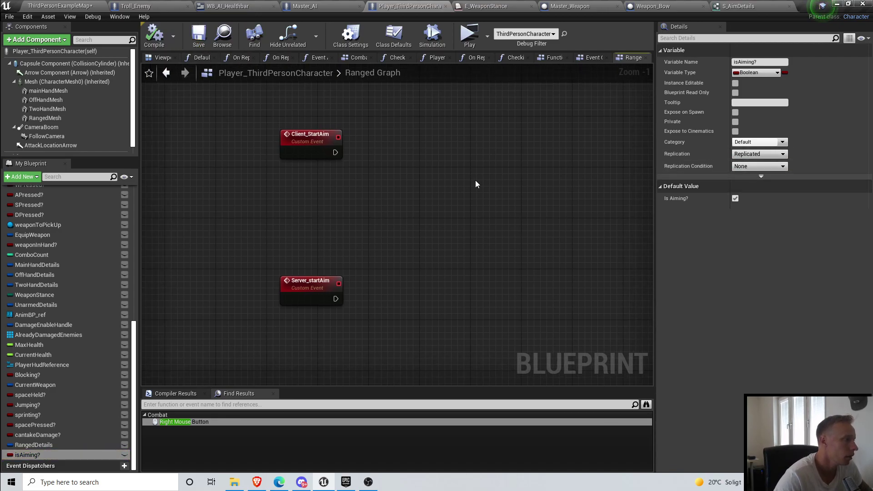
{"action": "left_click", "coordinate": [755, 154]}
{"action": "left_click", "coordinate": [745, 162]}
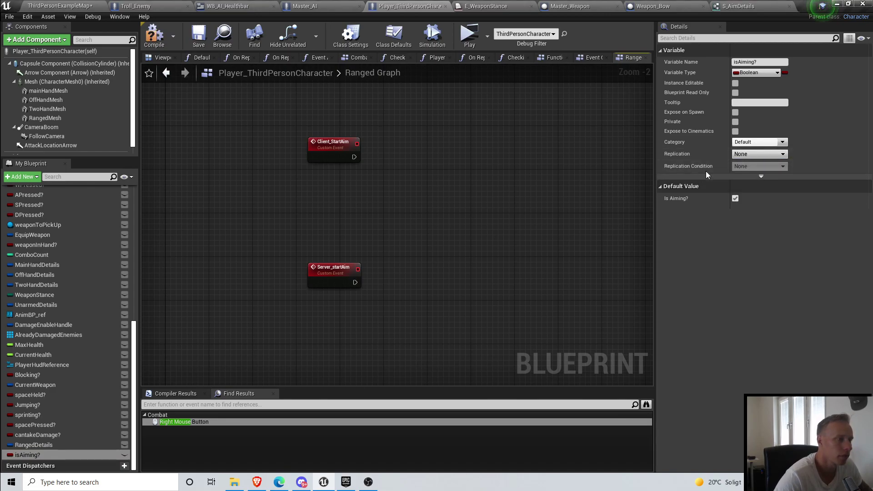
Step: Delete the Client_StartAim event from the ranged graph and save the blueprint
{"action": "right_click_drag", "start_coordinate": [383, 187], "coordinate": [399, 192]}
{"action": "left_click", "coordinate": [358, 152]}
{"action": "key", "text": "Delete"}
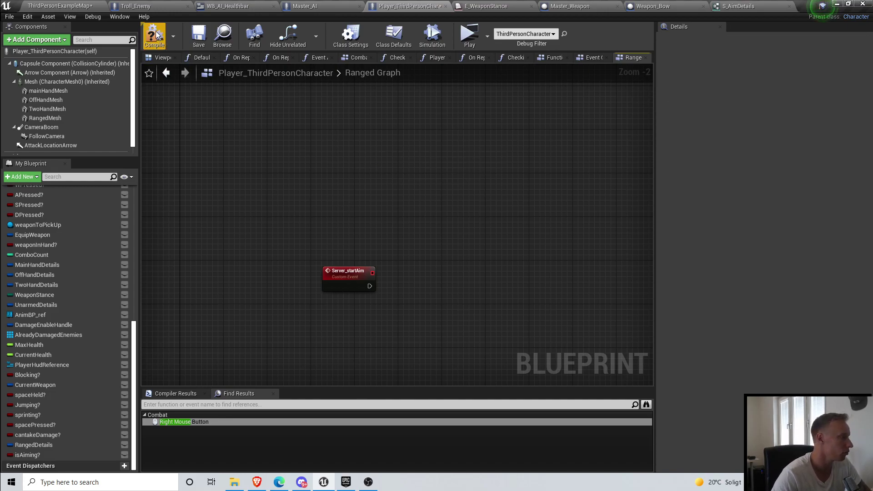
{"action": "left_click", "coordinate": [199, 36]}
Step: Set the isAiming? variable's replication to RepNotify and save the blueprint
{"action": "left_click", "coordinate": [30, 455]}
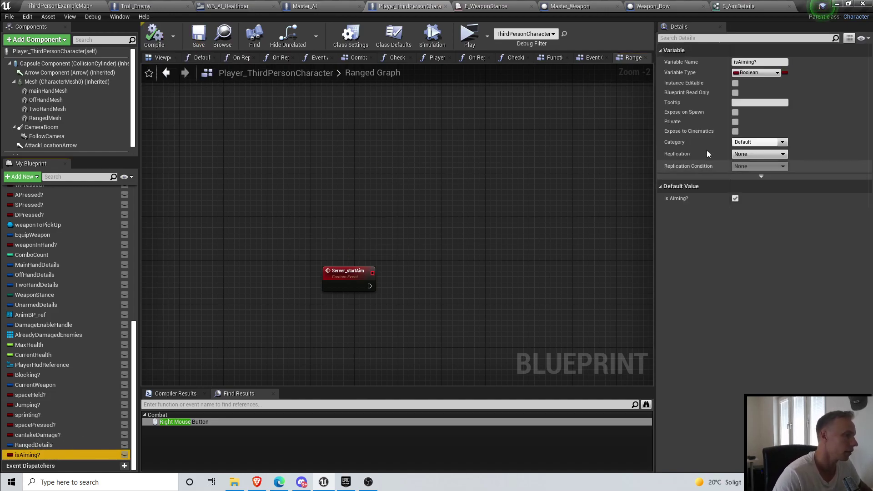
{"action": "left_click", "coordinate": [760, 154]}
{"action": "left_click", "coordinate": [755, 175]}
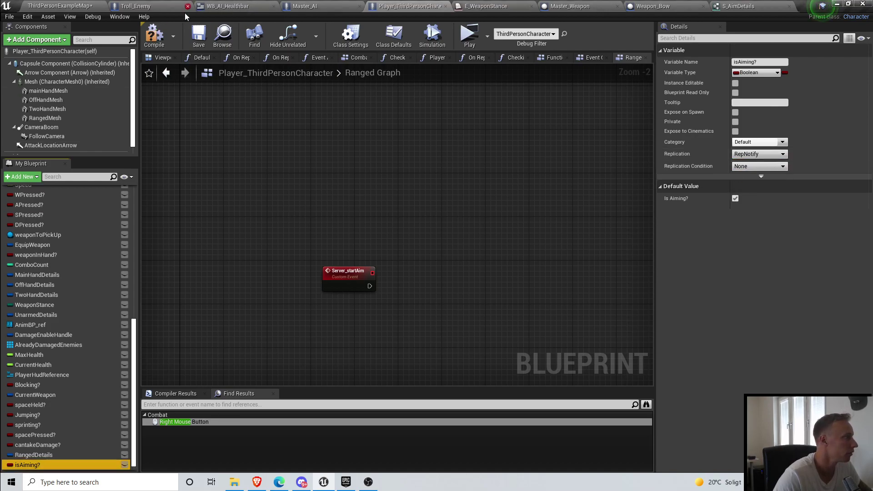
{"action": "left_click", "coordinate": [199, 36]}
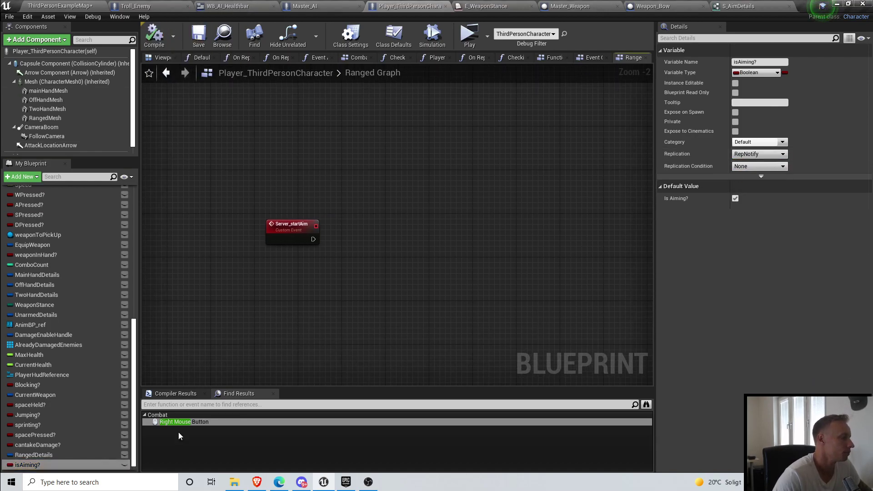
Step: Add an isAiming? setter, drive it from Server_startAim with its value exposed as an event input, and save
{"action": "left_click_drag", "start_coordinate": [27, 465], "coordinate": [400, 238]}
{"action": "left_click", "coordinate": [416, 255]}
{"action": "scroll", "coordinate": [355, 263], "scroll_direction": "up", "scroll_amount": 2}
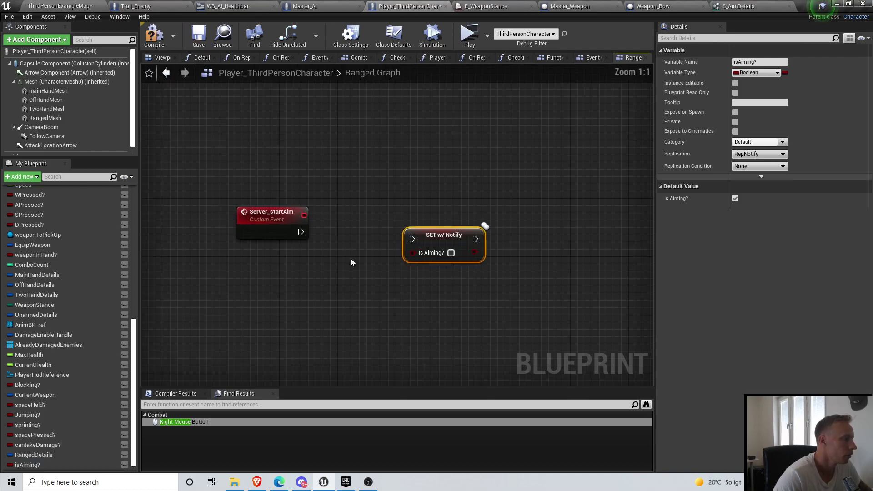
{"action": "mouse_move", "coordinate": [300, 233]}
{"action": "left_mouse_down"}
{"action": "mouse_move", "coordinate": [414, 238]}
{"action": "mouse_move", "coordinate": [291, 240]}
{"action": "left_mouse_up"}
{"action": "left_click", "coordinate": [199, 36]}
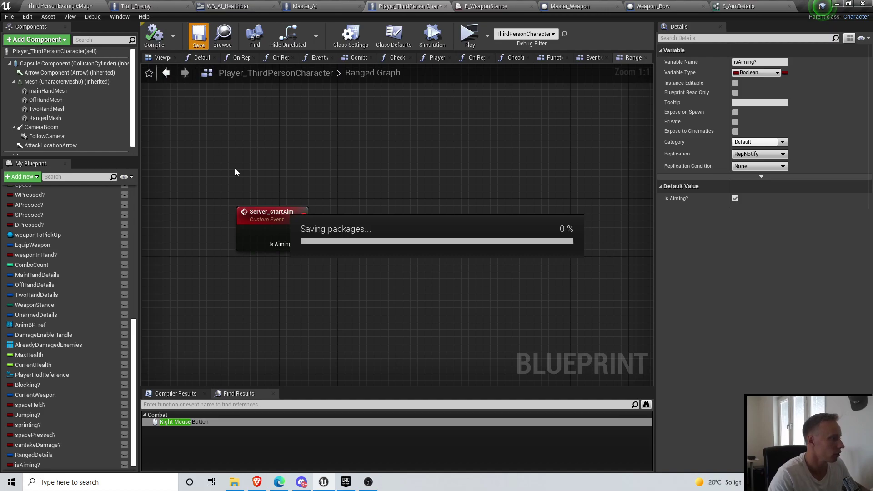
{"action": "scroll", "coordinate": [433, 261], "scroll_direction": "down", "scroll_amount": 1}
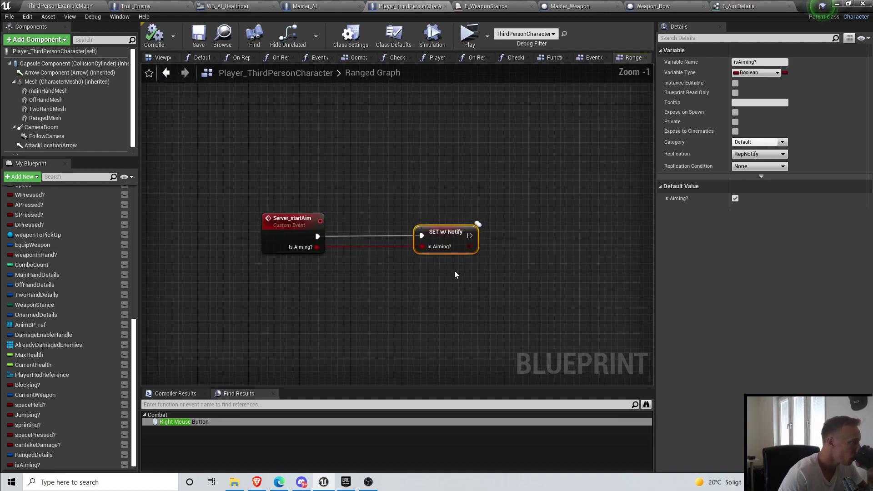
Step: Make Server_startAim execute on the server, align the isAiming? setter with it and save the blueprint
{"action": "scroll", "coordinate": [363, 219], "scroll_direction": "up", "scroll_amount": 1}
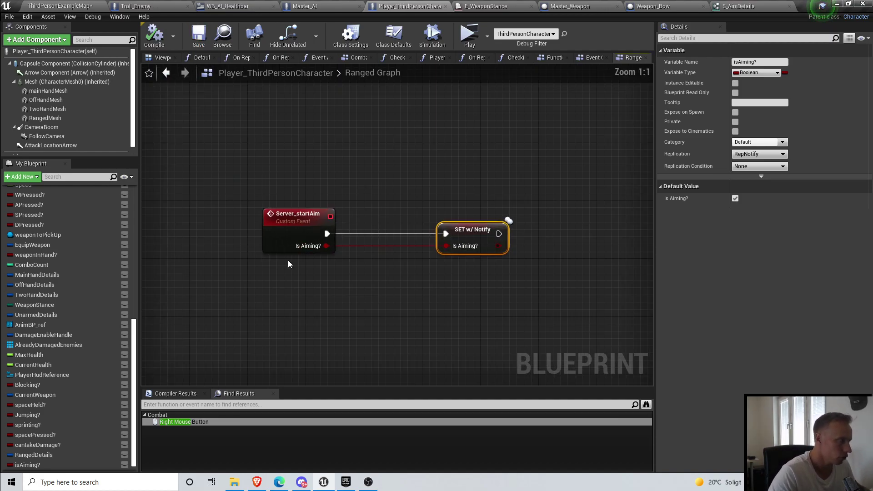
{"action": "left_click", "coordinate": [268, 226]}
{"action": "left_click", "coordinate": [759, 101]}
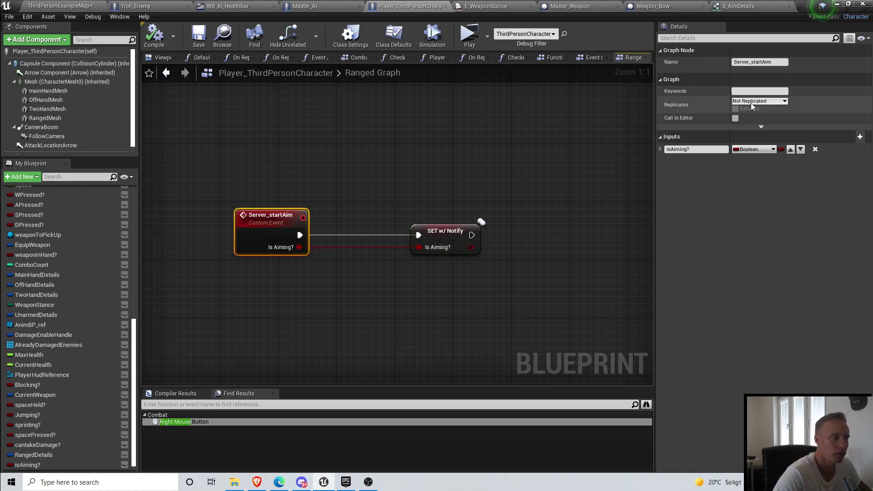
{"action": "left_click", "coordinate": [751, 127]}
{"action": "scroll", "coordinate": [454, 214], "scroll_direction": "down", "scroll_amount": 2}
{"action": "left_click_drag", "start_coordinate": [464, 234], "coordinate": [458, 241]}
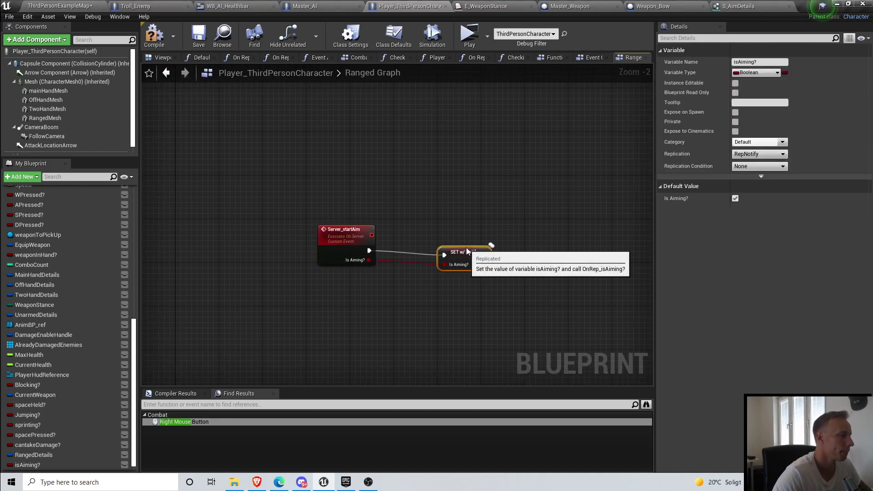
{"action": "left_click", "coordinate": [199, 37]}
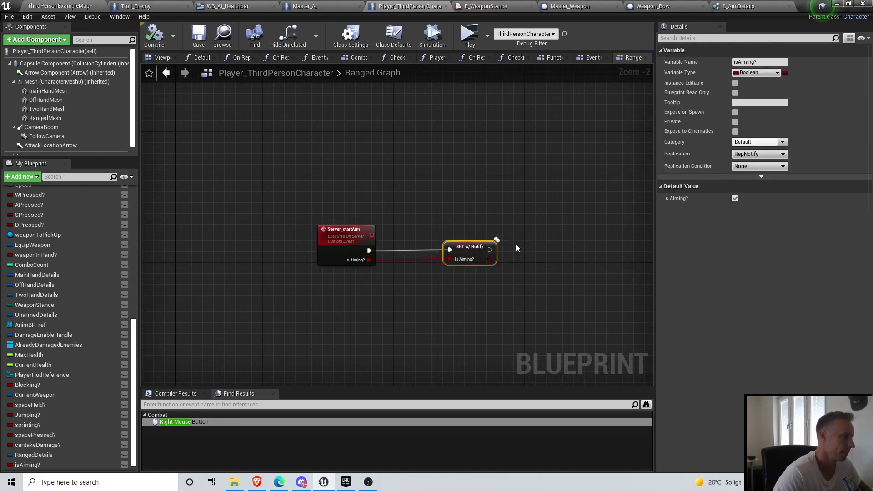
Step: Save the blueprint and open the isAiming? variable's OnRep function from its setter
{"action": "scroll", "coordinate": [492, 246], "scroll_direction": "up", "scroll_amount": 2}
{"action": "left_click", "coordinate": [414, 218]}
{"action": "key", "text": "ctrl+s"}
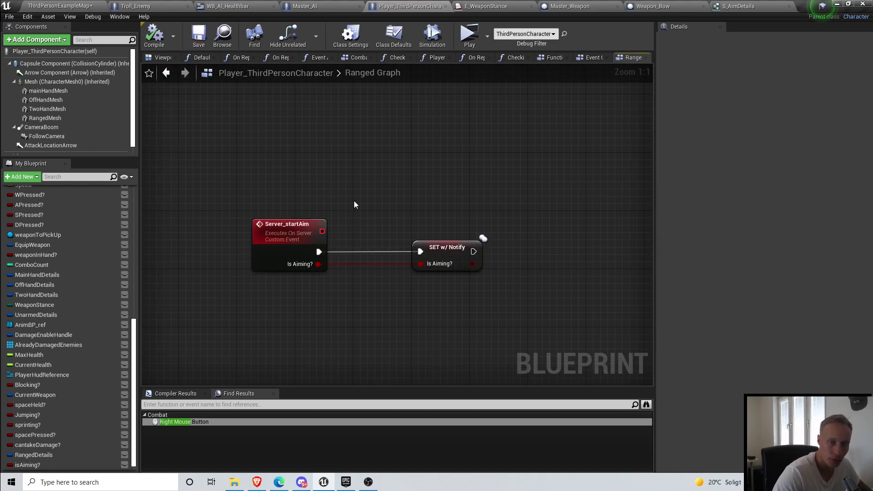
{"action": "left_click", "coordinate": [432, 249]}
{"action": "double_click", "coordinate": [432, 250]}
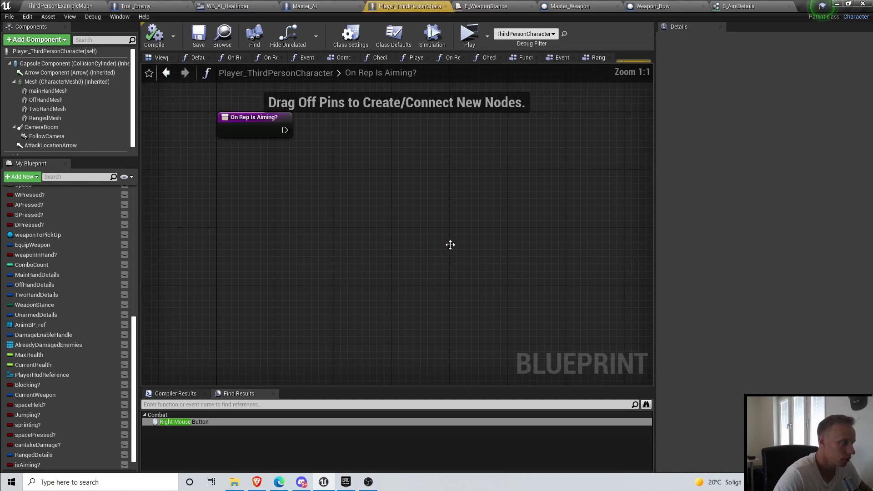
Step: Place a getter for AnimBP_ref in the On Rep Is Aiming? function graph
{"action": "scroll", "coordinate": [402, 226], "scroll_direction": "down", "scroll_amount": 3}
{"action": "scroll", "coordinate": [23, 357], "scroll_direction": "down", "scroll_amount": 2}
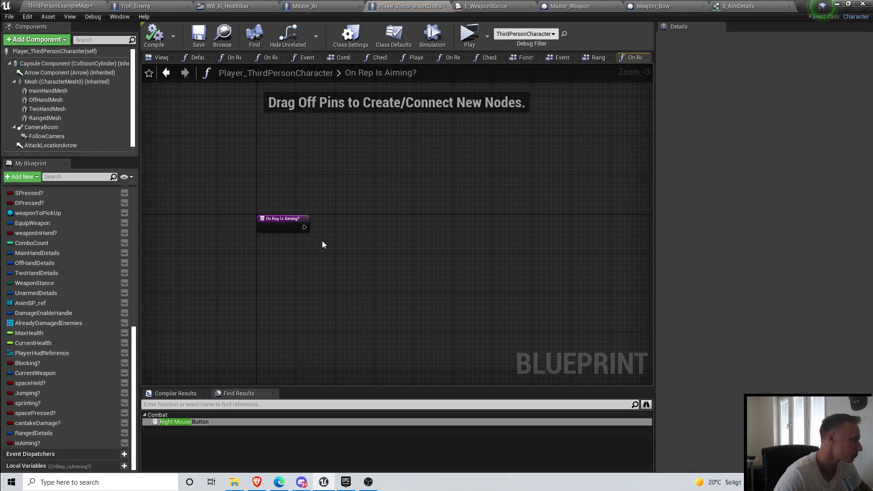
{"action": "left_click_drag", "start_coordinate": [48, 304], "coordinate": [293, 234]}
{"action": "left_click", "coordinate": [345, 236]}
{"action": "right_click_drag", "start_coordinate": [348, 257], "coordinate": [329, 236]}
{"action": "scroll", "coordinate": [328, 235], "scroll_direction": "up", "scroll_amount": 1}
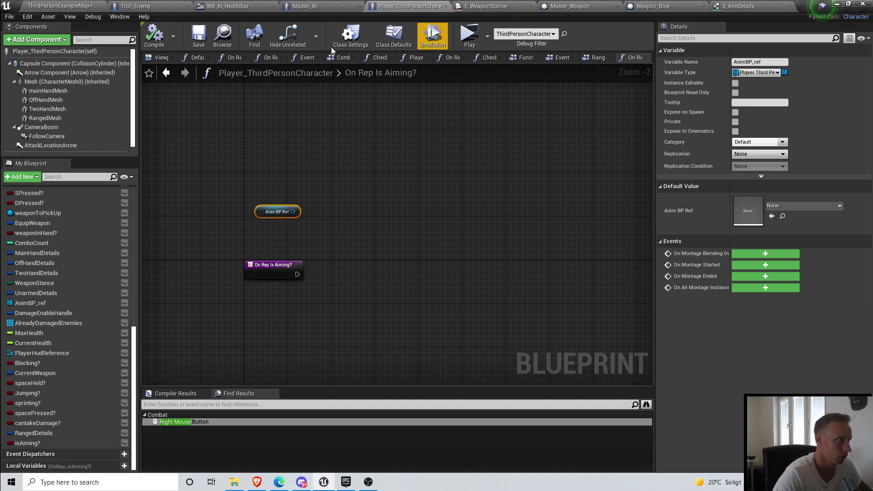
Step: Open the Player_ThirdPerson_AnimBP animation blueprint assigned to the character mesh
{"action": "left_click", "coordinate": [63, 82]}
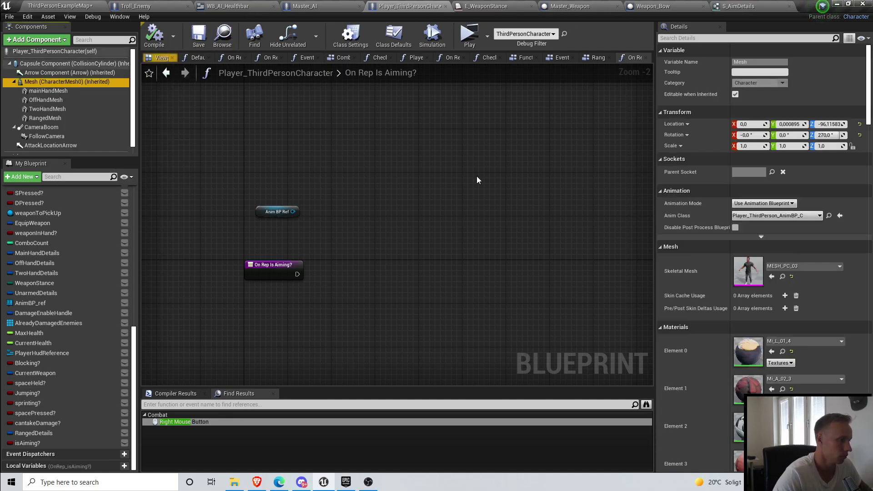
{"action": "left_click", "coordinate": [830, 216]}
{"action": "double_click", "coordinate": [224, 384]}
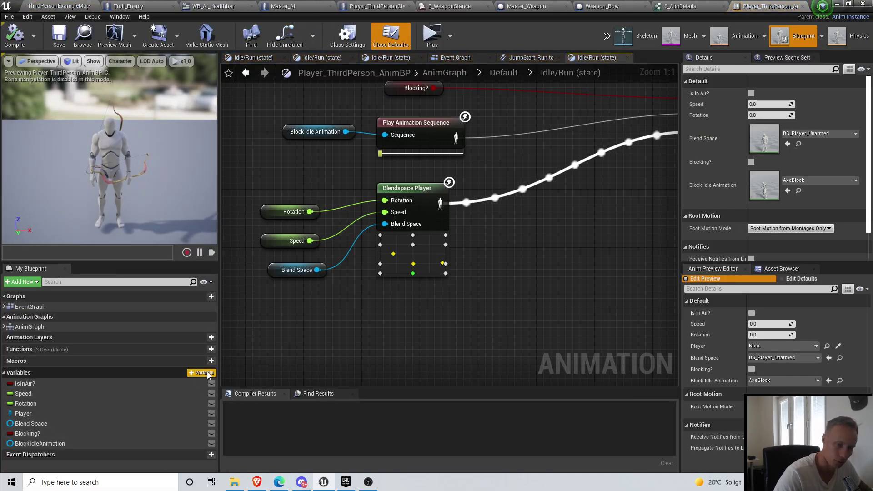
Step: Add a Boolean variable named isAiming? to the animation blueprint and compile it
{"action": "left_click", "coordinate": [209, 373]}
{"action": "type", "text": "isA"}
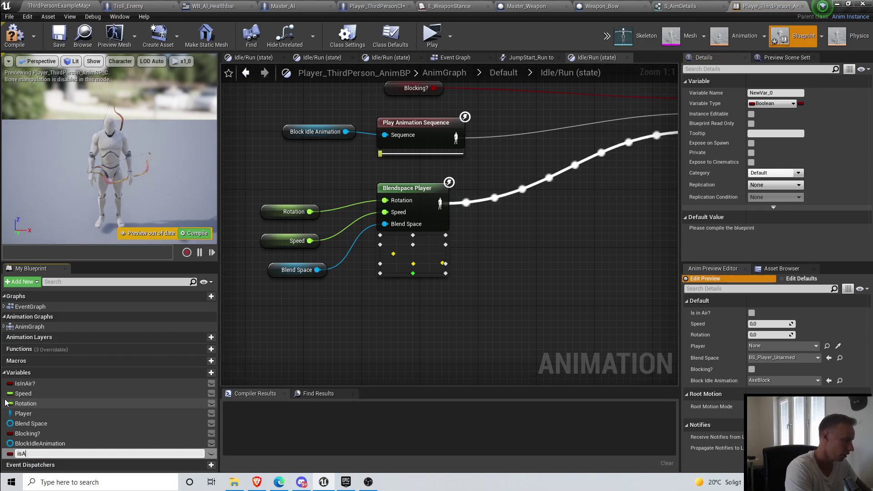
{"action": "type", "text": "iming?"}
{"action": "key", "text": "Return"}
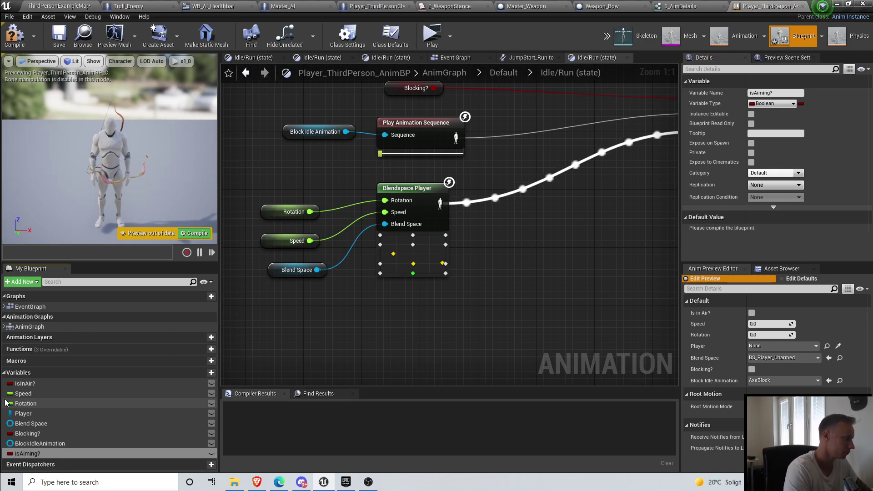
{"action": "left_click", "coordinate": [14, 35]}
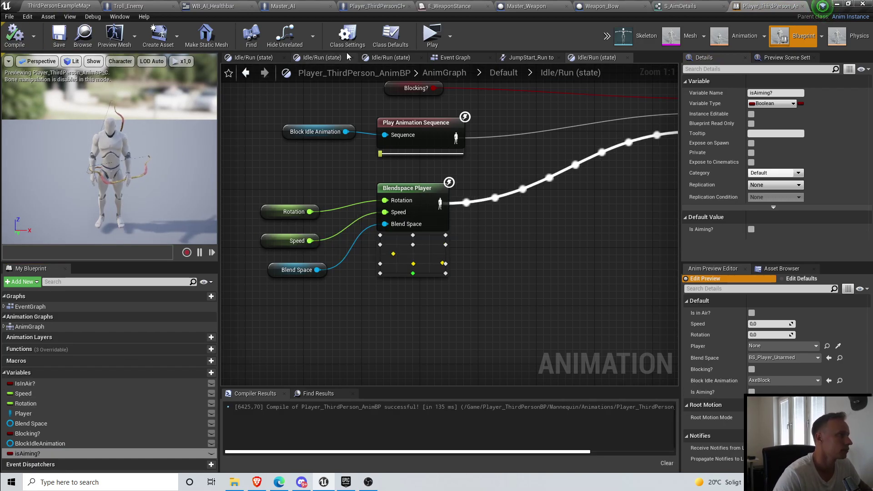
Step: In the character's On Rep Is Aiming? function, add a Set Is Aiming? node from the Anim BP Ref getter and wire it to the function entry
{"action": "left_click", "coordinate": [377, 7]}
{"action": "scroll", "coordinate": [260, 313], "scroll_direction": "up", "scroll_amount": 1}
{"action": "left_click_drag", "start_coordinate": [305, 200], "coordinate": [363, 225]}
{"action": "type", "text": "set is a"}
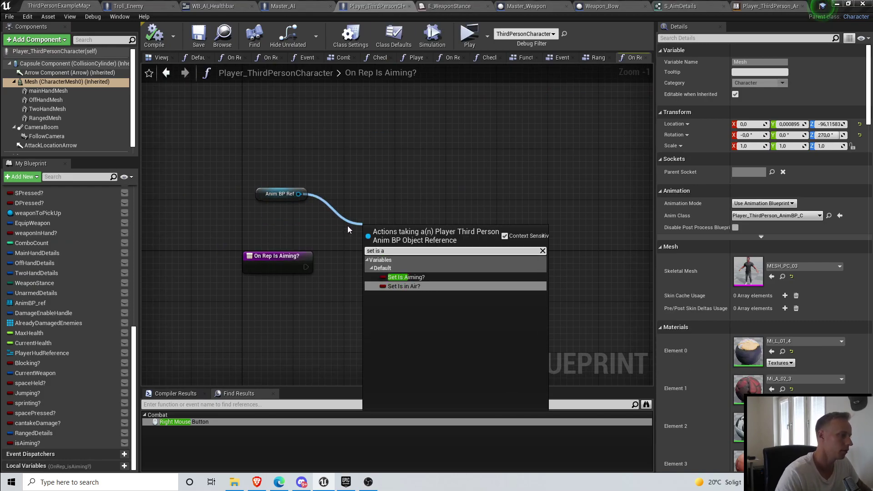
{"action": "left_click", "coordinate": [451, 279]}
{"action": "left_click_drag", "start_coordinate": [409, 236], "coordinate": [479, 268]}
{"action": "left_click_drag", "start_coordinate": [305, 267], "coordinate": [443, 269]}
Step: Feed the character's own isAiming? value into the Is Aiming? input of the animation blueprint setter
{"action": "left_click_drag", "start_coordinate": [63, 447], "coordinate": [262, 326]}
{"action": "left_click", "coordinate": [297, 339]}
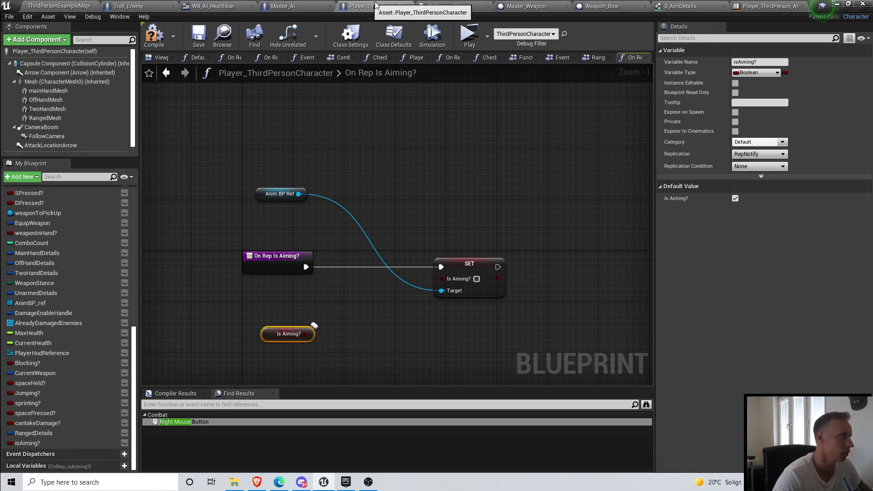
{"action": "left_click_drag", "start_coordinate": [306, 334], "coordinate": [442, 278]}
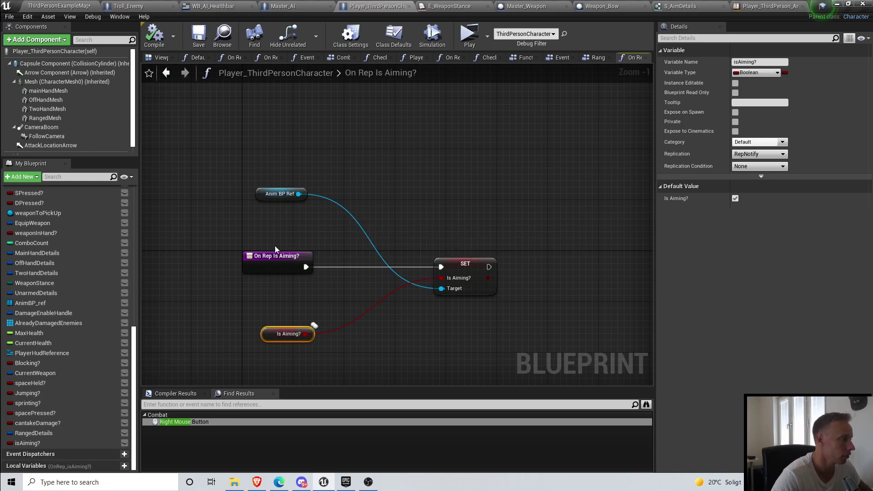
Step: Return to the Ranged Graph with the Server_startAim event and save the character blueprint
{"action": "left_click", "coordinate": [166, 73]}
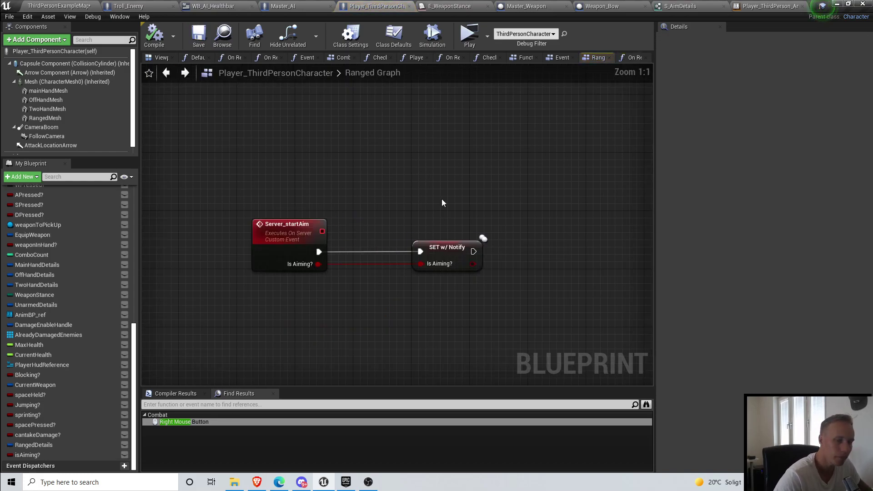
{"action": "key", "text": "ctrl+s"}
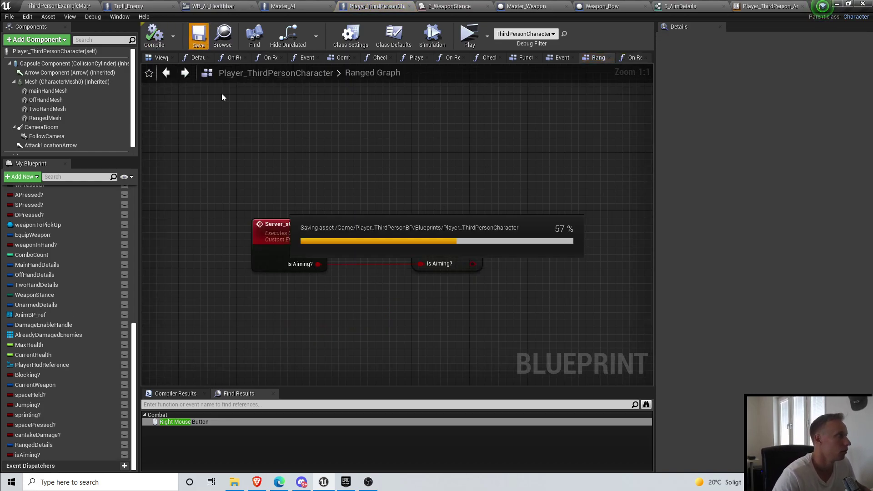
{"action": "right_click_drag", "start_coordinate": [265, 205], "coordinate": [244, 207]}
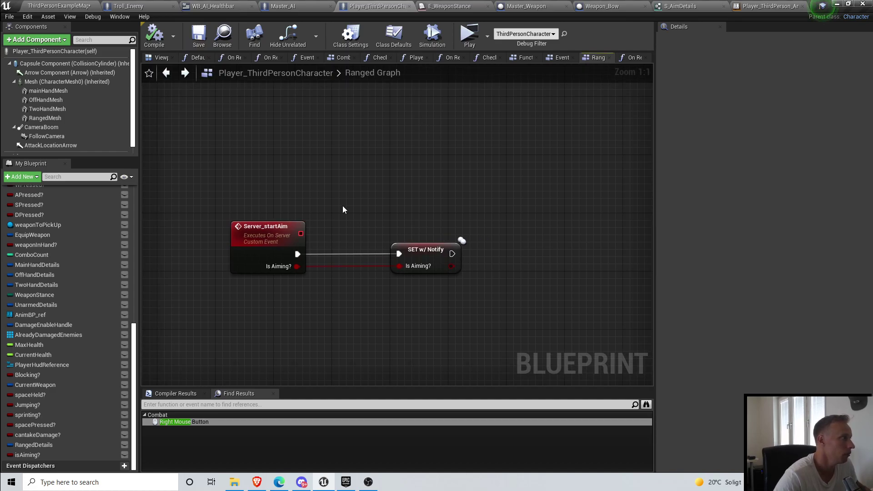
{"action": "scroll", "coordinate": [343, 209], "scroll_direction": "down", "scroll_amount": 1}
{"action": "left_click", "coordinate": [196, 40]}
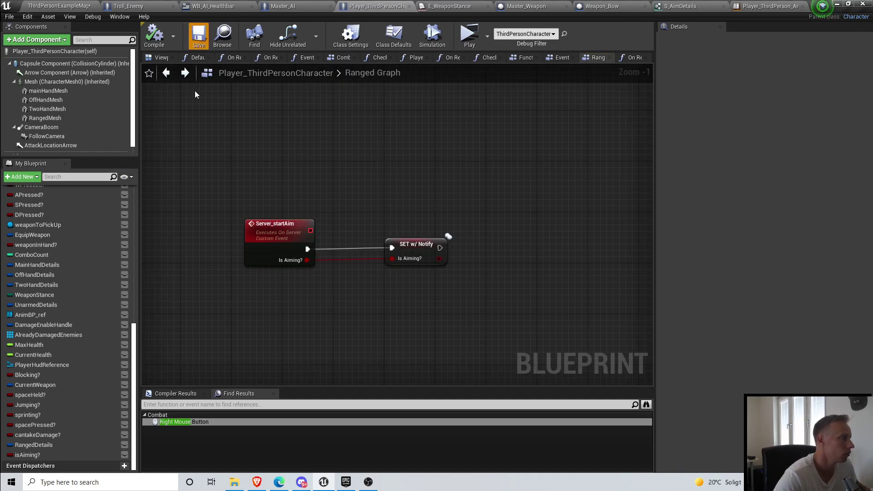
{"action": "right_click_drag", "start_coordinate": [328, 163], "coordinate": [318, 182]}
{"action": "left_click", "coordinate": [199, 37]}
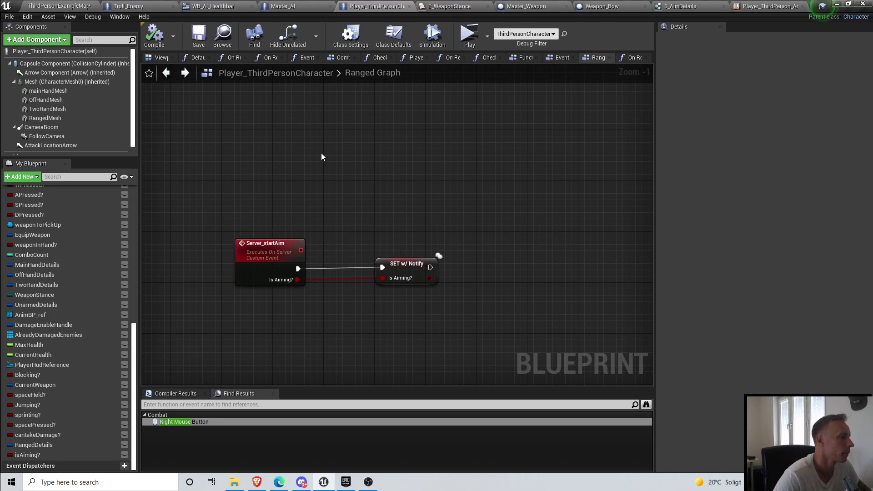
{"action": "scroll", "coordinate": [400, 179], "scroll_direction": "down", "scroll_amount": 1}
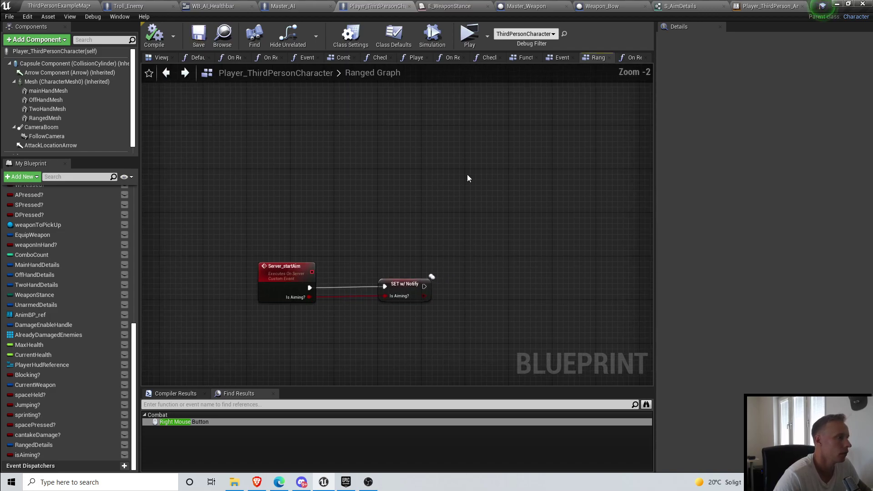
Step: Open the Right Mouse Button event in the Combat graph from the existing find result
{"action": "left_click", "coordinate": [559, 58]}
{"action": "left_click", "coordinate": [593, 58]}
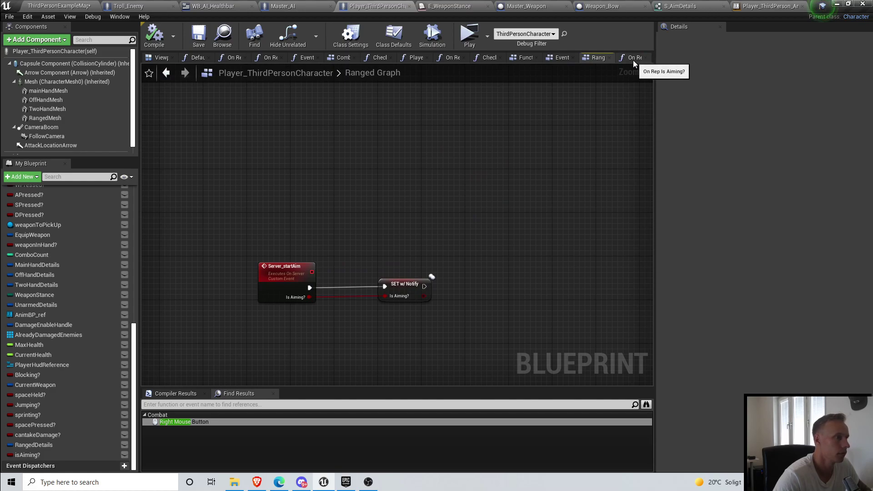
{"action": "left_click", "coordinate": [144, 405]}
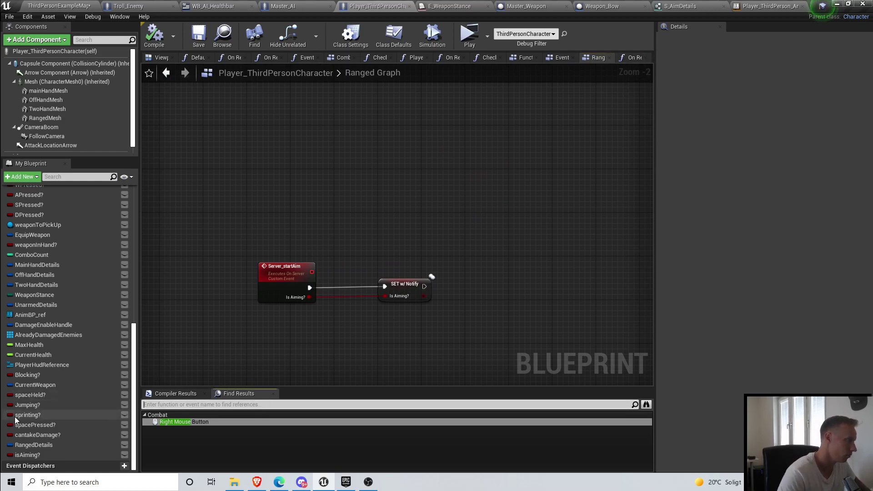
{"action": "double_click", "coordinate": [173, 426]}
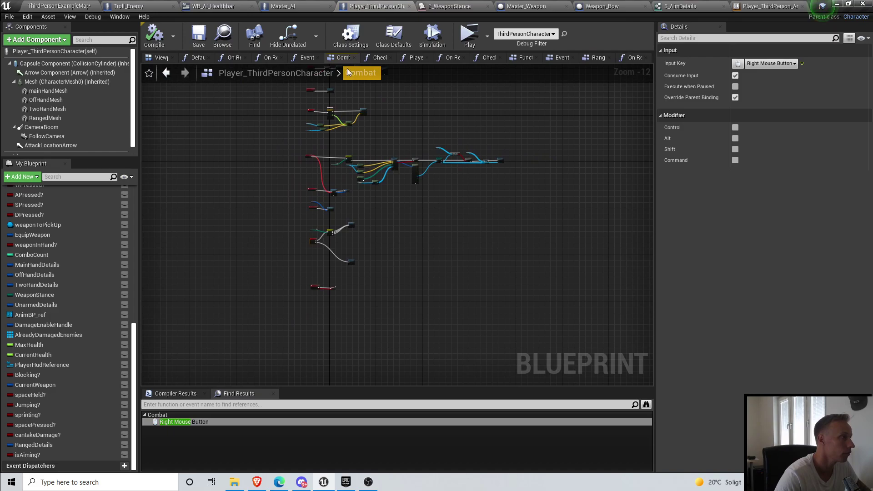
{"action": "scroll", "coordinate": [58, 270], "scroll_direction": "up", "scroll_amount": 10}
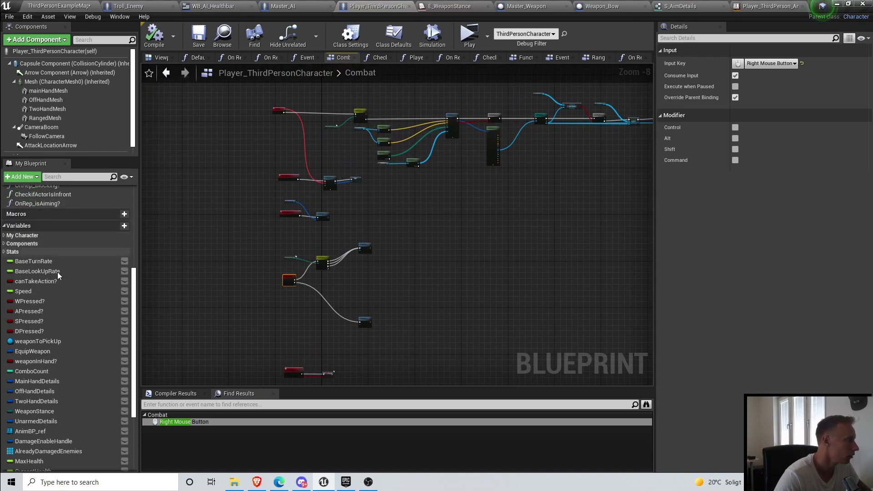
{"action": "scroll", "coordinate": [288, 193], "scroll_direction": "up", "scroll_amount": 4}
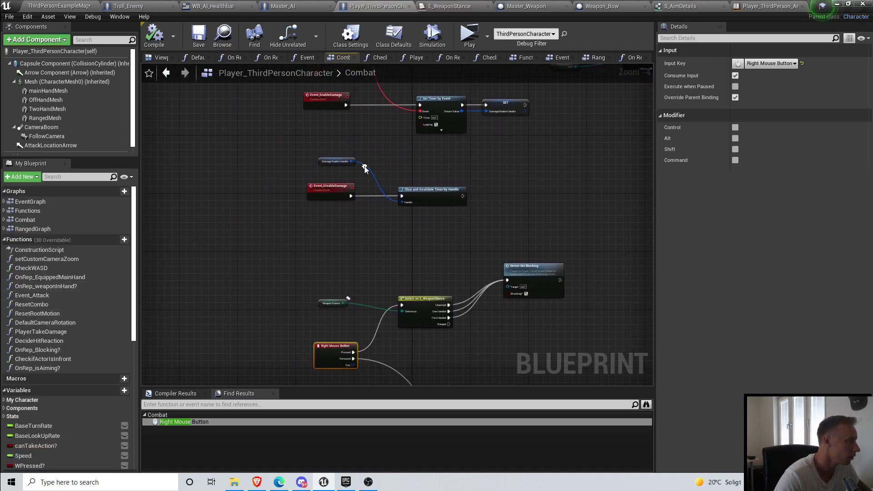
Step: Create a new event graph named InputGraph and save the blueprint
{"action": "left_click", "coordinate": [124, 191]}
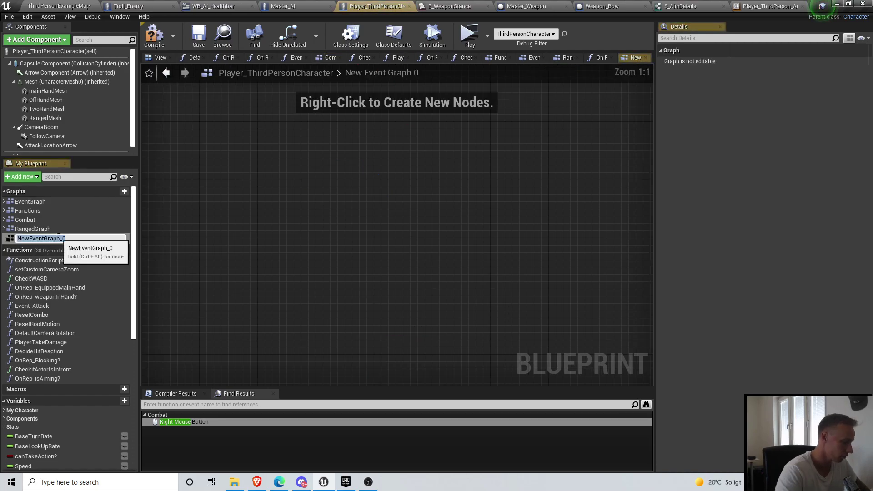
{"action": "type", "text": "InputGrap"}
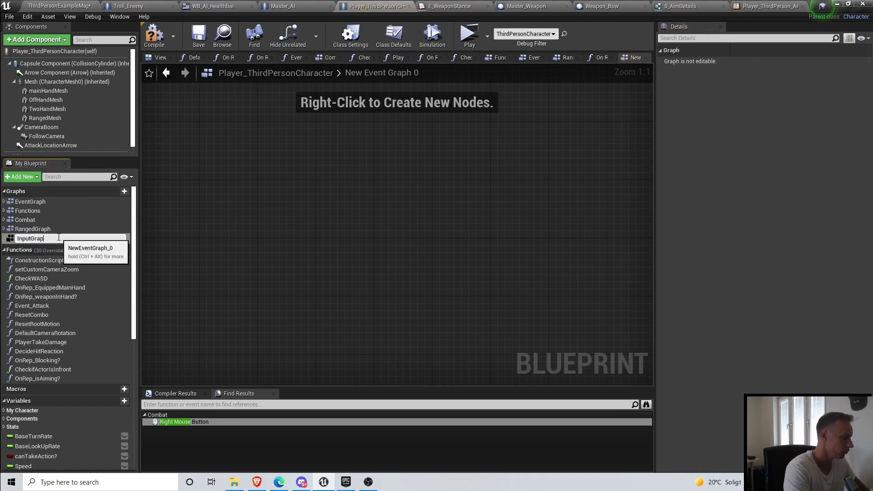
{"action": "type", "text": "h"}
{"action": "key", "text": "Return"}
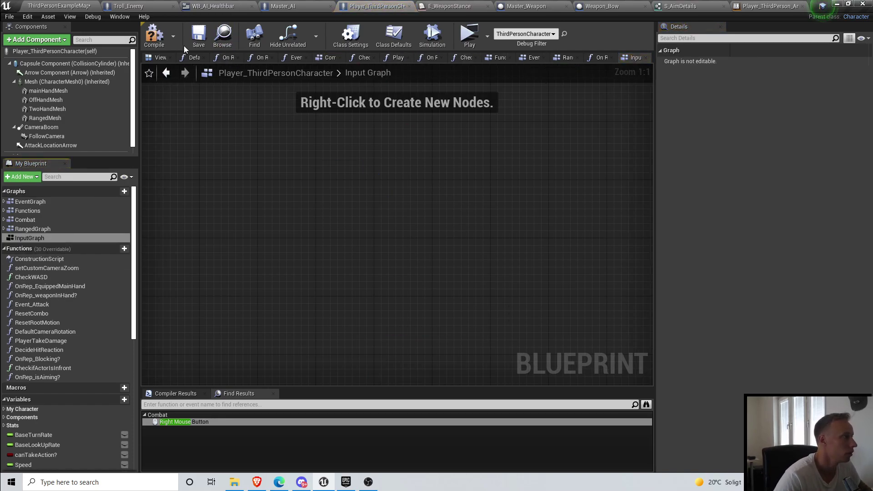
{"action": "left_click", "coordinate": [198, 35]}
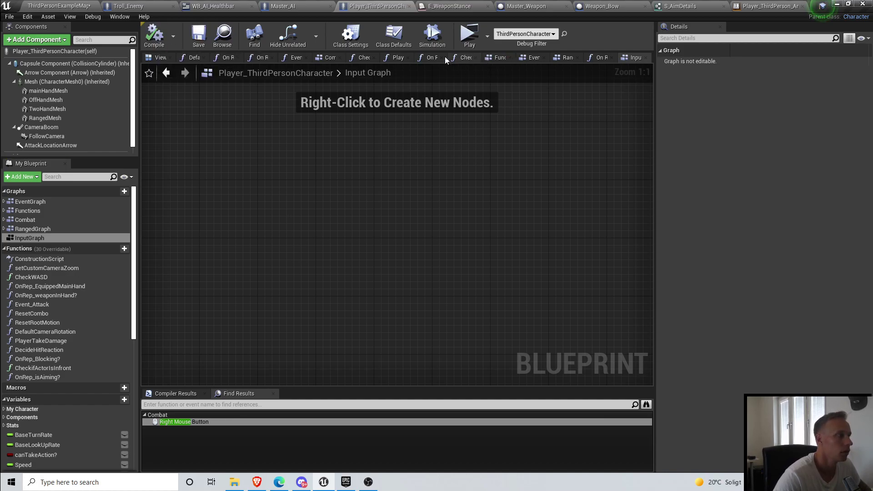
Step: Cut the Right Mouse Button event with its weapon stance switch and both Server Set Blocking calls from the Combat graph
{"action": "left_click", "coordinate": [329, 60]}
{"action": "scroll", "coordinate": [437, 261], "scroll_direction": "down", "scroll_amount": 1}
{"action": "right_click_drag", "start_coordinate": [466, 373], "coordinate": [435, 195]}
{"action": "left_click_drag", "start_coordinate": [245, 110], "coordinate": [518, 287]}
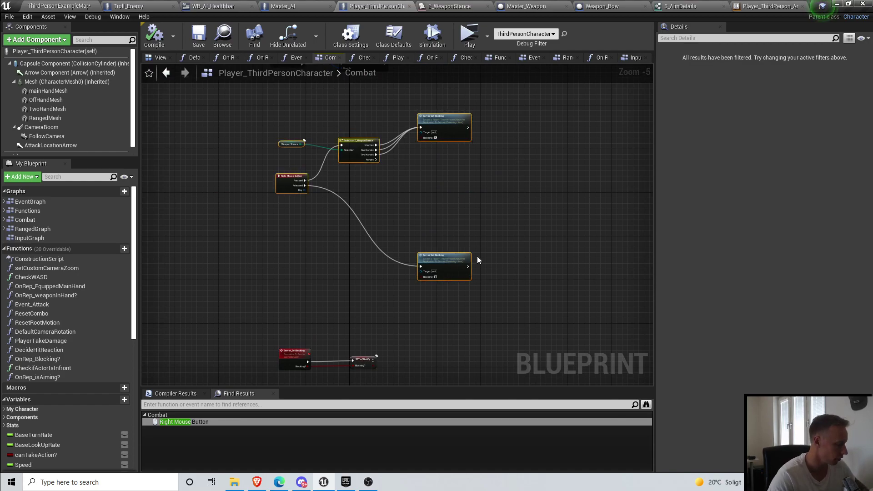
{"action": "key", "text": "Delete"}
Step: Move the blocking server event and its setter up beneath the disable-damage nodes in the Combat graph
{"action": "key", "text": "ctrl+a"}
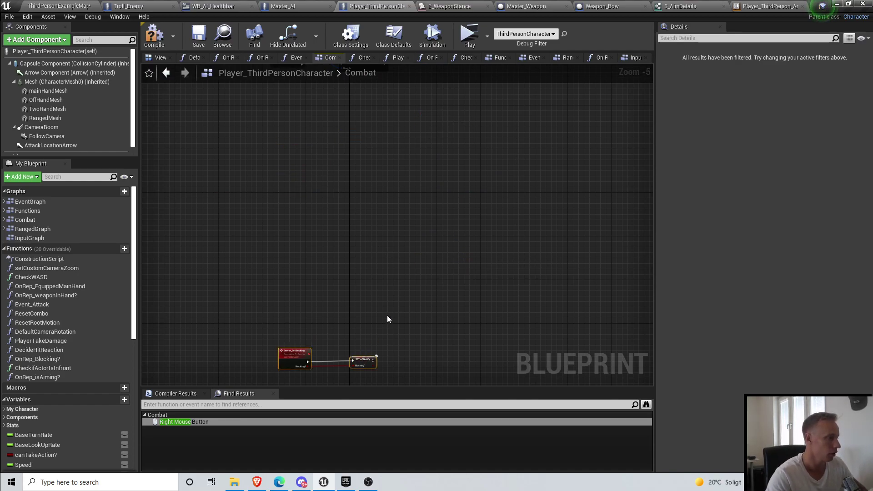
{"action": "left_click_drag", "start_coordinate": [365, 368], "coordinate": [389, 192]}
{"action": "right_click_drag", "start_coordinate": [414, 183], "coordinate": [413, 377]}
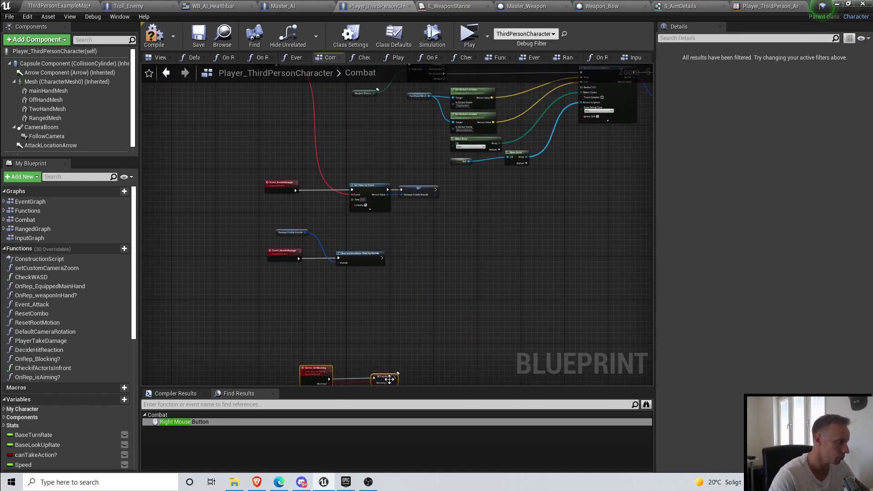
{"action": "left_click_drag", "start_coordinate": [389, 380], "coordinate": [367, 258]}
Step: Paste the cut Right Mouse Button logic into the InputGraph
{"action": "double_click", "coordinate": [88, 238]}
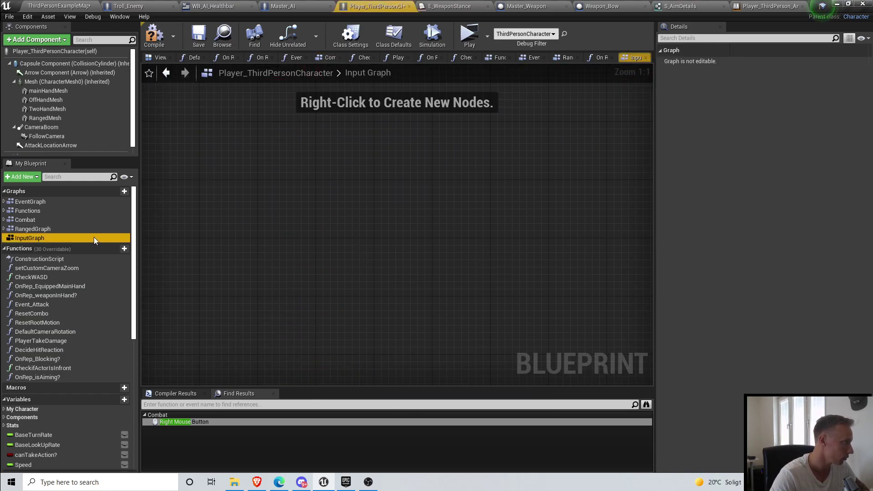
{"action": "key", "text": "ctrl+v"}
{"action": "scroll", "coordinate": [319, 241], "scroll_direction": "down", "scroll_amount": 5}
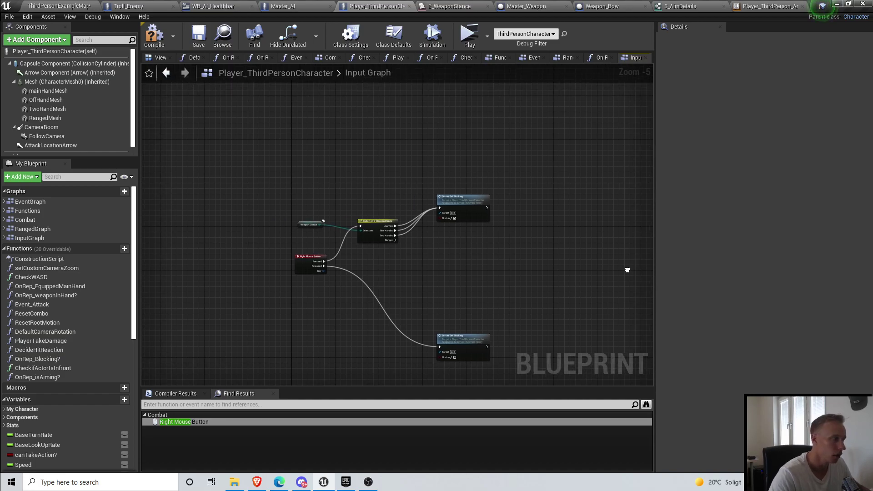
Step: Arrange the pasted Right Mouse Button nodes more compactly in the InputGraph, and compile and save the blueprint
{"action": "scroll", "coordinate": [376, 302], "scroll_direction": "up", "scroll_amount": 2}
{"action": "left_click_drag", "start_coordinate": [410, 144], "coordinate": [414, 137]}
{"action": "left_click", "coordinate": [229, 273]}
{"action": "right_click_drag", "start_coordinate": [411, 249], "coordinate": [379, 267]}
{"action": "left_click_drag", "start_coordinate": [242, 228], "coordinate": [237, 243]}
{"action": "right_click_drag", "start_coordinate": [425, 278], "coordinate": [391, 253]}
{"action": "left_click_drag", "start_coordinate": [495, 356], "coordinate": [384, 321]}
{"action": "scroll", "coordinate": [465, 196], "scroll_direction": "down", "scroll_amount": 3}
{"action": "right_click_drag", "start_coordinate": [465, 196], "coordinate": [432, 241]}
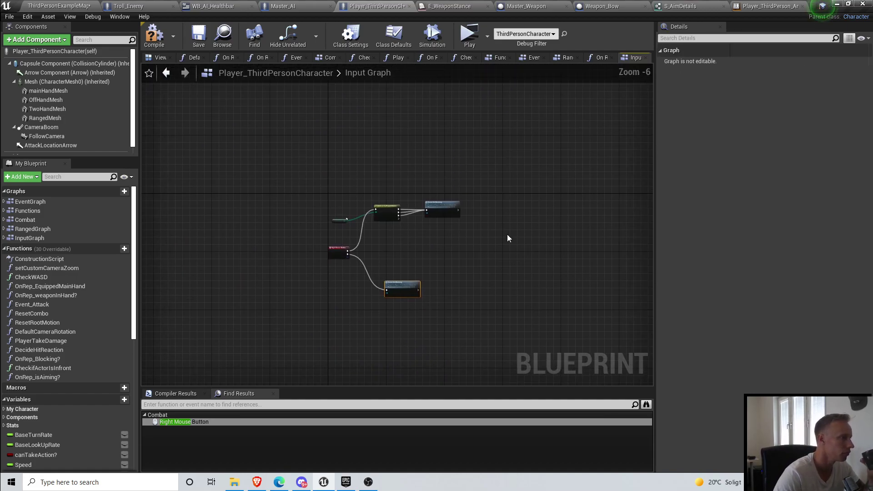
{"action": "left_click", "coordinate": [155, 35]}
{"action": "left_click", "coordinate": [199, 35]}
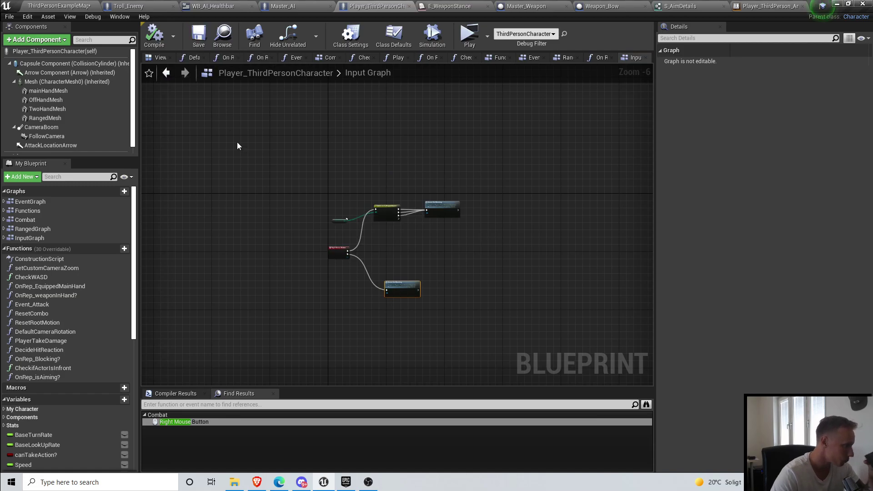
Step: Adjust the positions of the two Server Set Blocking calls to leave more room around the weapon stance switch
{"action": "scroll", "coordinate": [477, 300], "scroll_direction": "up", "scroll_amount": 2}
{"action": "left_click_drag", "start_coordinate": [404, 130], "coordinate": [425, 127]}
{"action": "right_click_drag", "start_coordinate": [429, 198], "coordinate": [483, 206]}
{"action": "left_click_drag", "start_coordinate": [380, 290], "coordinate": [373, 298]}
{"action": "right_click_drag", "start_coordinate": [499, 229], "coordinate": [477, 251]}
{"action": "left_click", "coordinate": [448, 121]}
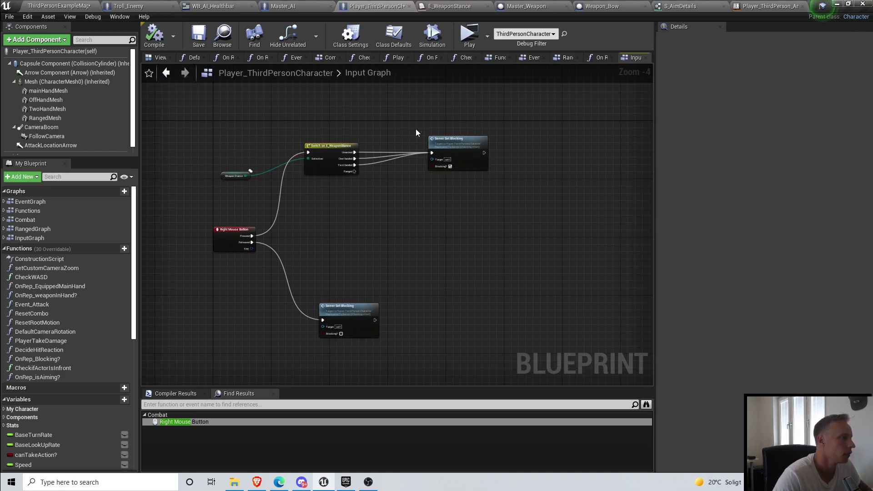
Step: Add a Server Start Aim call to the Ranged output of the weapon stance switch and place it below Server Set Blocking
{"action": "scroll", "coordinate": [359, 136], "scroll_direction": "up", "scroll_amount": 2}
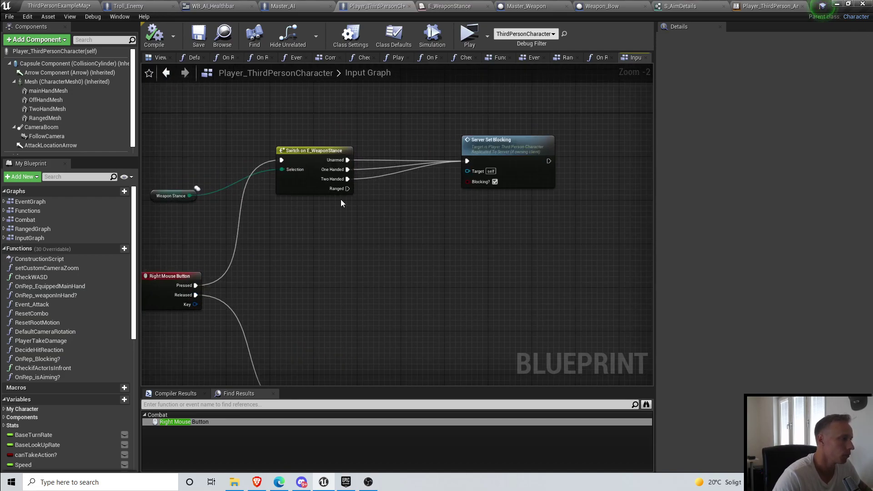
{"action": "left_click_drag", "start_coordinate": [348, 188], "coordinate": [430, 250]}
{"action": "type", "text": "start ai"}
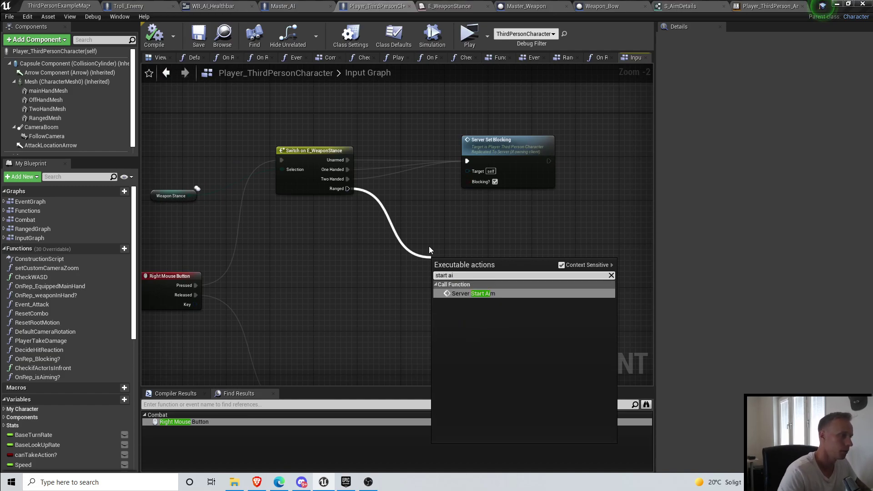
{"action": "left_click", "coordinate": [465, 294]}
{"action": "left_click_drag", "start_coordinate": [480, 268], "coordinate": [506, 240]}
Step: Rename the Server_startAim event to Server_setAim, and compile and save the blueprint
{"action": "double_click", "coordinate": [506, 240]}
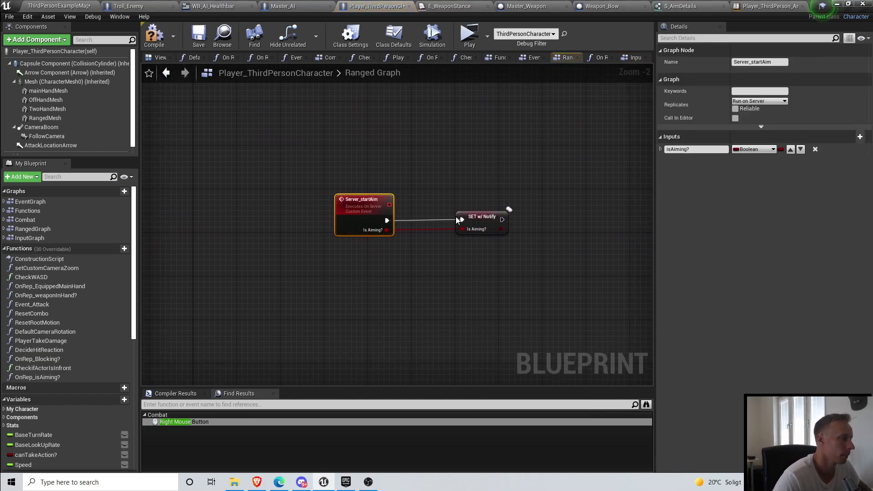
{"action": "left_click", "coordinate": [156, 40]}
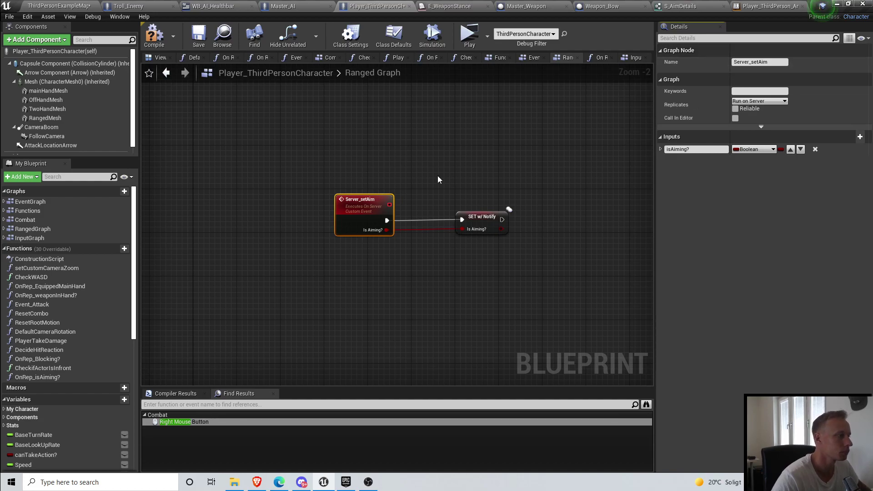
{"action": "left_click", "coordinate": [195, 36]}
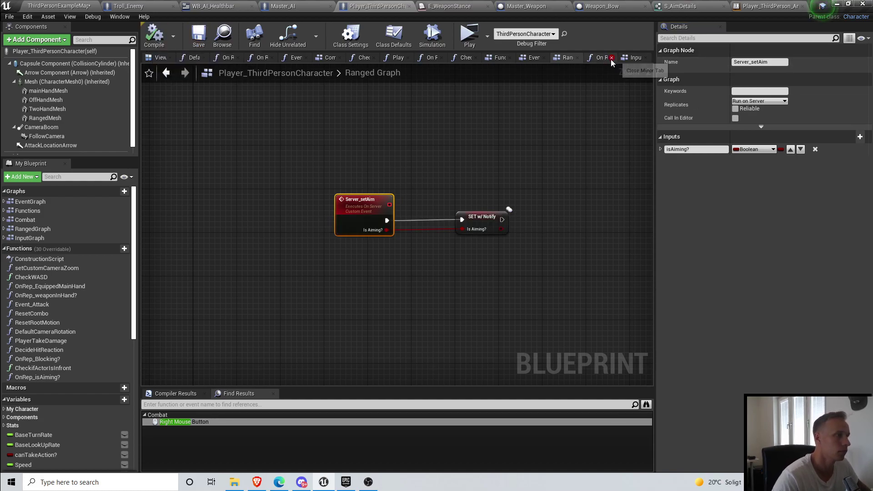
Step: Enable Is Aiming? on the ranged branch's Server Set Aim call in the InputGraph
{"action": "left_click", "coordinate": [634, 57]}
{"action": "scroll", "coordinate": [523, 278], "scroll_direction": "down", "scroll_amount": 1}
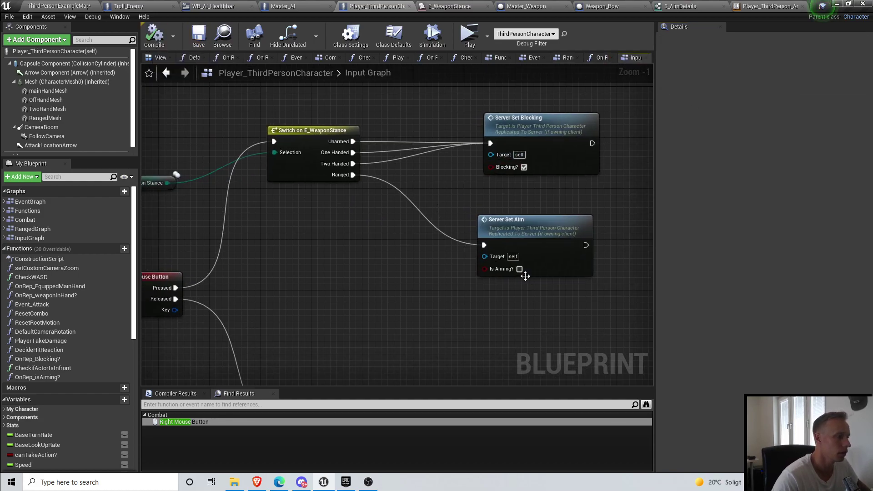
{"action": "scroll", "coordinate": [505, 264], "scroll_direction": "down", "scroll_amount": 2}
{"action": "scroll", "coordinate": [505, 233], "scroll_direction": "up", "scroll_amount": 1}
{"action": "right_click_drag", "start_coordinate": [505, 232], "coordinate": [499, 191]}
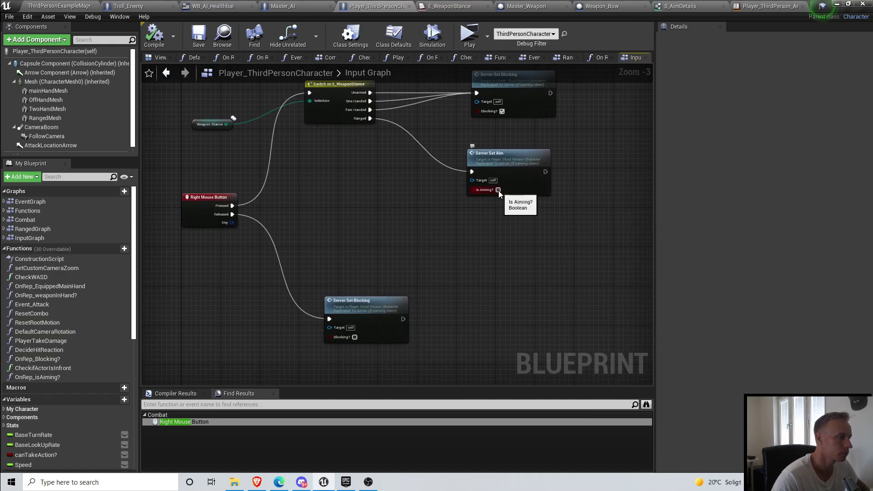
Step: Duplicate the Server Set Aim call, connect it after the Released branch's Server Set Blocking, and disable its Is Aiming? option
{"action": "left_click", "coordinate": [514, 192]}
{"action": "key", "text": "ctrl+c"}
{"action": "key", "text": "ctrl+v"}
{"action": "scroll", "coordinate": [398, 315], "scroll_direction": "up", "scroll_amount": 2}
{"action": "left_click_drag", "start_coordinate": [403, 318], "coordinate": [476, 320]}
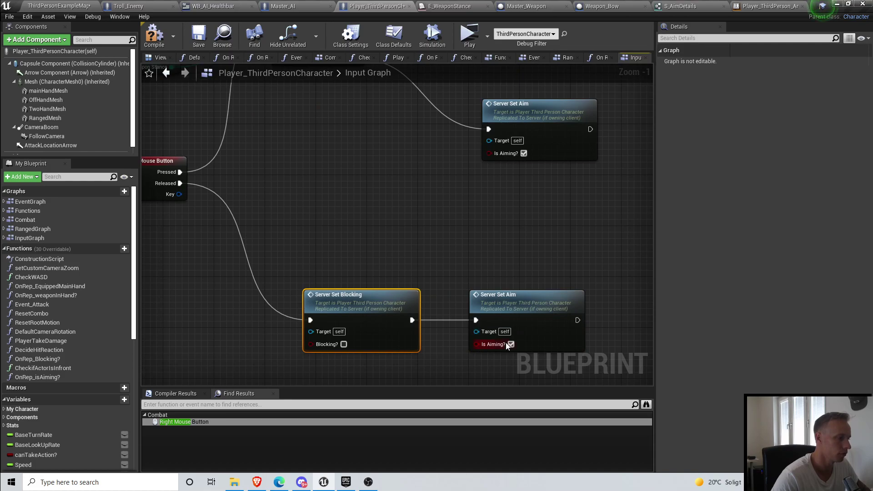
{"action": "scroll", "coordinate": [512, 286], "scroll_direction": "down", "scroll_amount": 3}
{"action": "left_click", "coordinate": [477, 288]}
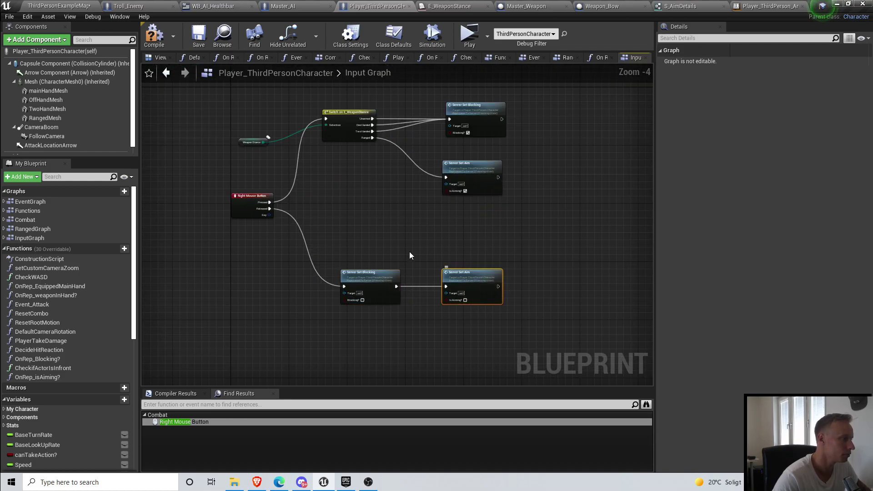
Step: Compile and save the Player_ThirdPersonCharacter blueprint
{"action": "left_click", "coordinate": [154, 36]}
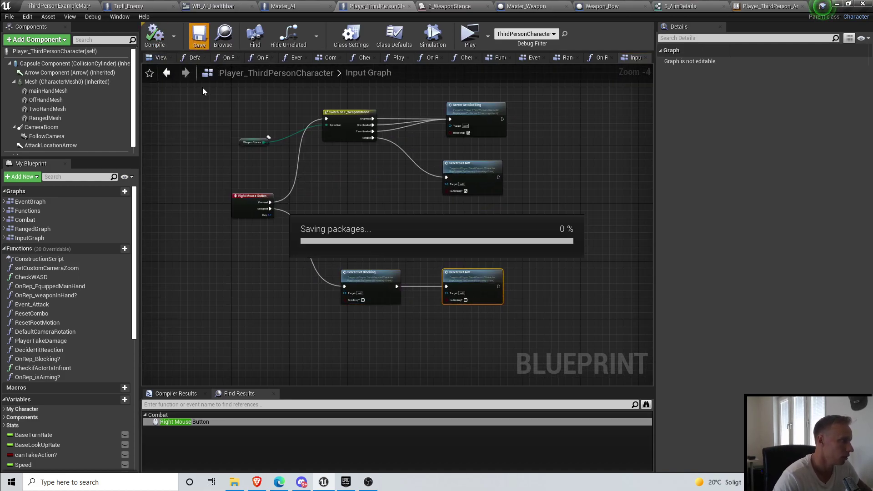
{"action": "right_click_drag", "start_coordinate": [414, 213], "coordinate": [407, 247]}
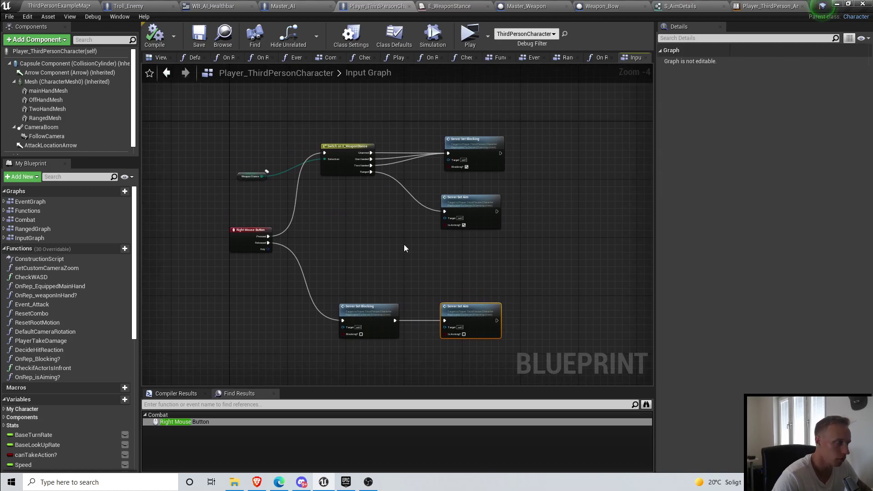
{"action": "left_click", "coordinate": [199, 35]}
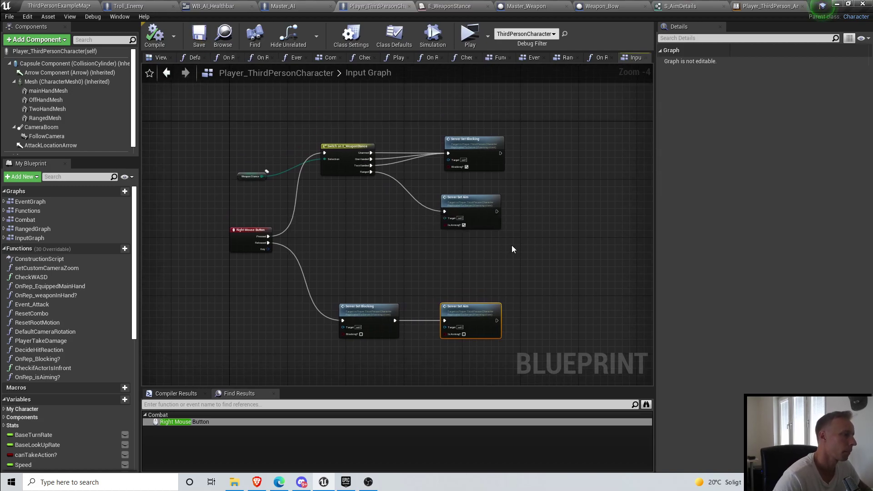
Step: Open the Server_setAim event definition from the ranged branch's Server Set Aim call
{"action": "left_click", "coordinate": [434, 279]}
{"action": "scroll", "coordinate": [443, 195], "scroll_direction": "up", "scroll_amount": 2}
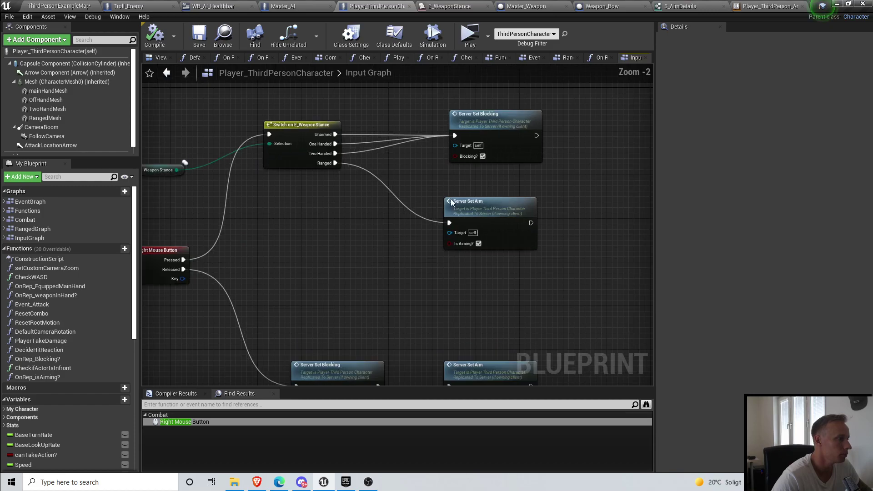
{"action": "left_click", "coordinate": [499, 212]}
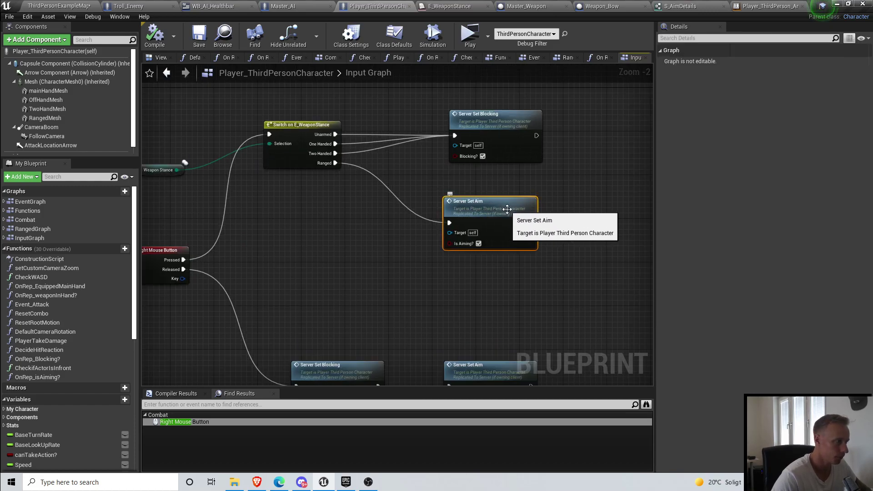
{"action": "double_click", "coordinate": [497, 209]}
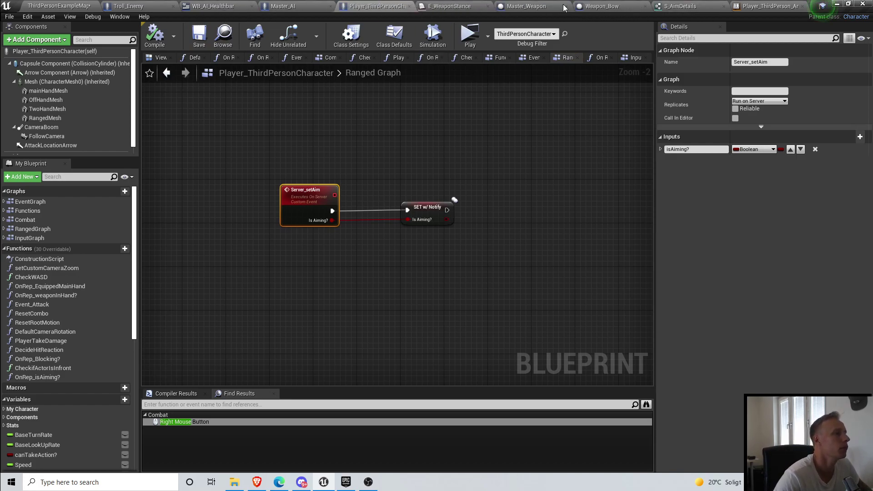
Step: Switch to the Player_ThirdPerson_AnimBP animation blueprint and review the Default state machine's connections in its AnimGraph
{"action": "left_click", "coordinate": [769, 6]}
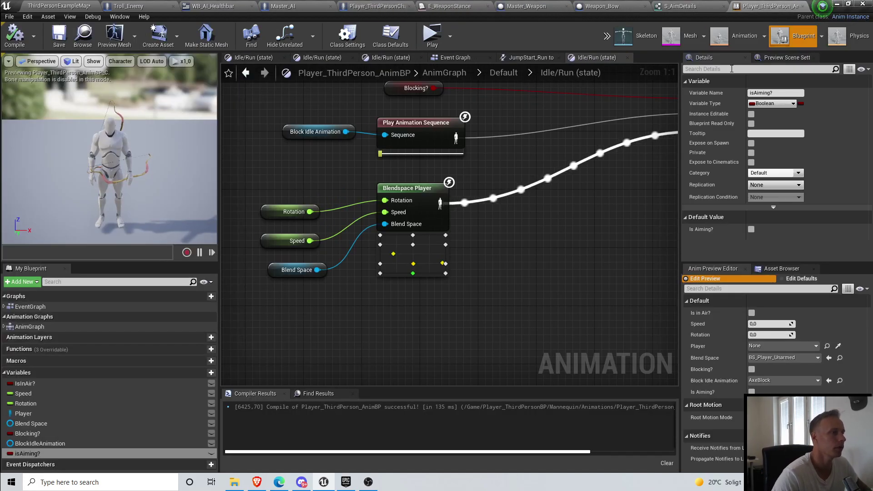
{"action": "scroll", "coordinate": [477, 200], "scroll_direction": "down", "scroll_amount": 2}
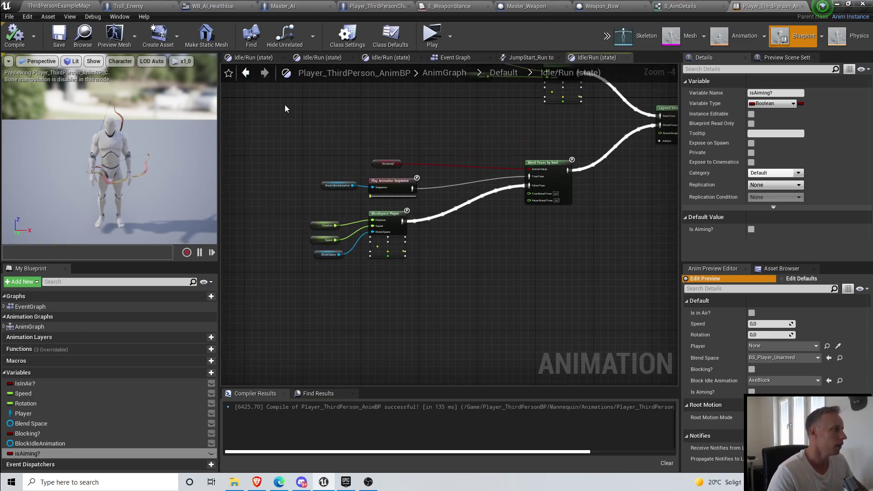
{"action": "left_click", "coordinate": [386, 61]}
{"action": "left_click", "coordinate": [444, 72]}
{"action": "scroll", "coordinate": [470, 233], "scroll_direction": "down", "scroll_amount": 3}
{"action": "scroll", "coordinate": [468, 231], "scroll_direction": "up", "scroll_amount": 3}
{"action": "left_click_drag", "start_coordinate": [274, 187], "coordinate": [438, 223]}
{"action": "left_click", "coordinate": [405, 251]}
{"action": "scroll", "coordinate": [292, 220], "scroll_direction": "up", "scroll_amount": 2}
{"action": "right_click_drag", "start_coordinate": [397, 281], "coordinate": [389, 277]}
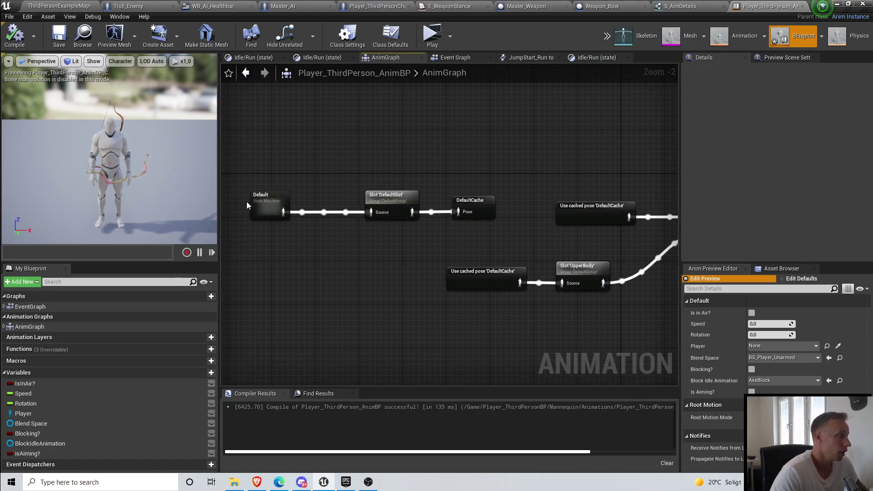
Step: Open the Default state machine and move its three jump states slightly farther from Idle/Run
{"action": "double_click", "coordinate": [259, 200]}
{"action": "right_click_drag", "start_coordinate": [415, 250], "coordinate": [431, 236]}
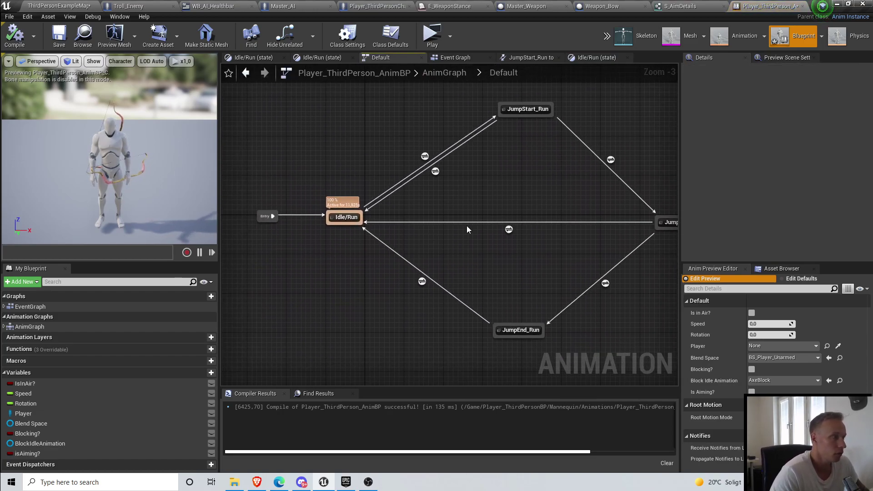
{"action": "scroll", "coordinate": [466, 226], "scroll_direction": "down", "scroll_amount": 2}
{"action": "left_click_drag", "start_coordinate": [405, 135], "coordinate": [587, 291]}
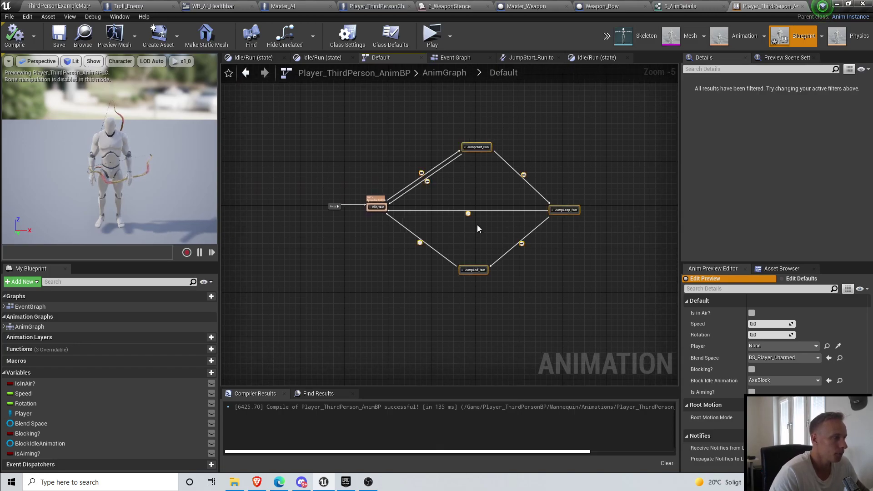
{"action": "left_click_drag", "start_coordinate": [476, 270], "coordinate": [496, 269]}
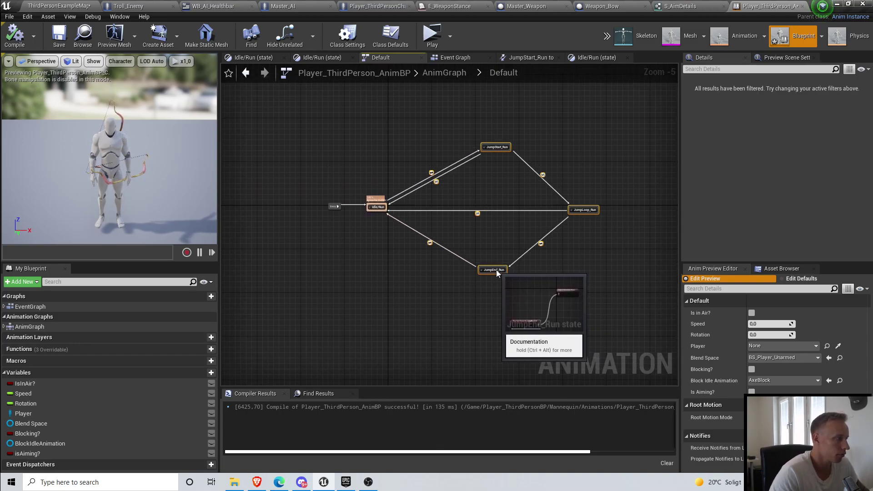
{"action": "left_click", "coordinate": [298, 220]}
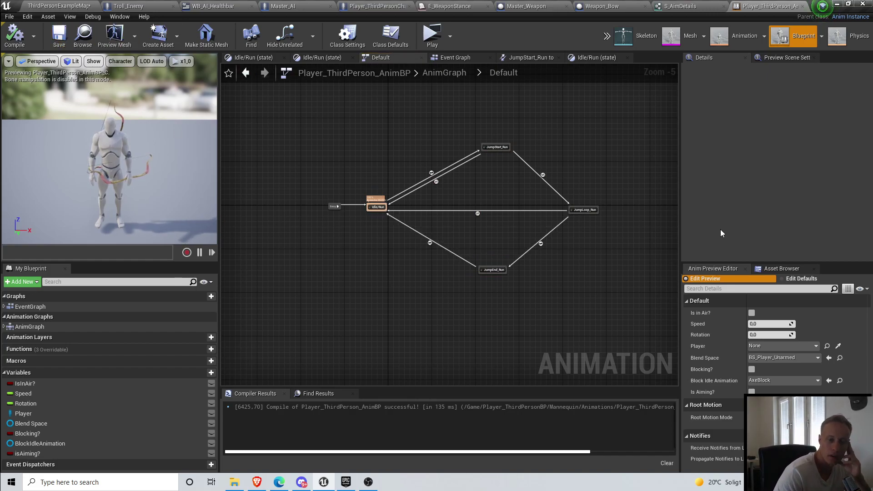
{"action": "scroll", "coordinate": [384, 278], "scroll_direction": "up", "scroll_amount": 1}
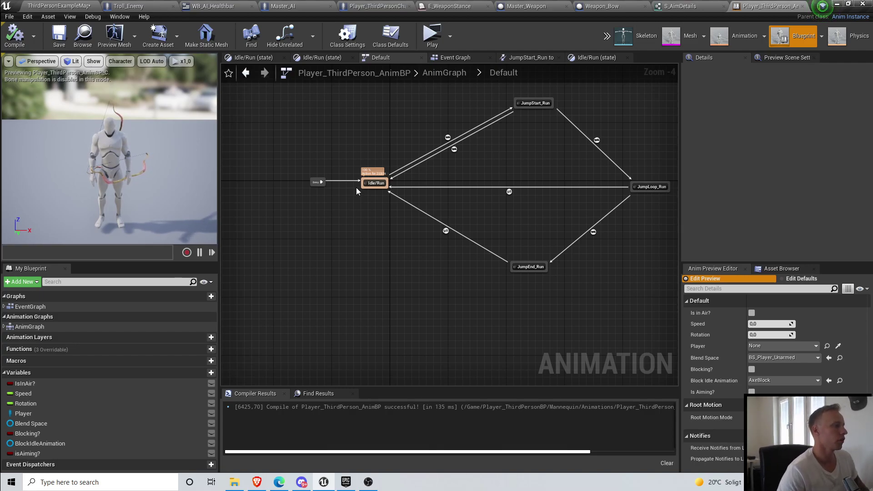
{"action": "scroll", "coordinate": [355, 188], "scroll_direction": "up", "scroll_amount": 2}
Step: Return to the AnimGraph and move the Default state machine node farther away from the DefaultSlot node
{"action": "left_click", "coordinate": [246, 72]}
{"action": "right_click_drag", "start_coordinate": [360, 193], "coordinate": [395, 199]}
{"action": "left_click_drag", "start_coordinate": [300, 214], "coordinate": [235, 213]}
{"action": "left_click", "coordinate": [457, 266]}
{"action": "right_click_drag", "start_coordinate": [265, 156], "coordinate": [420, 196]}
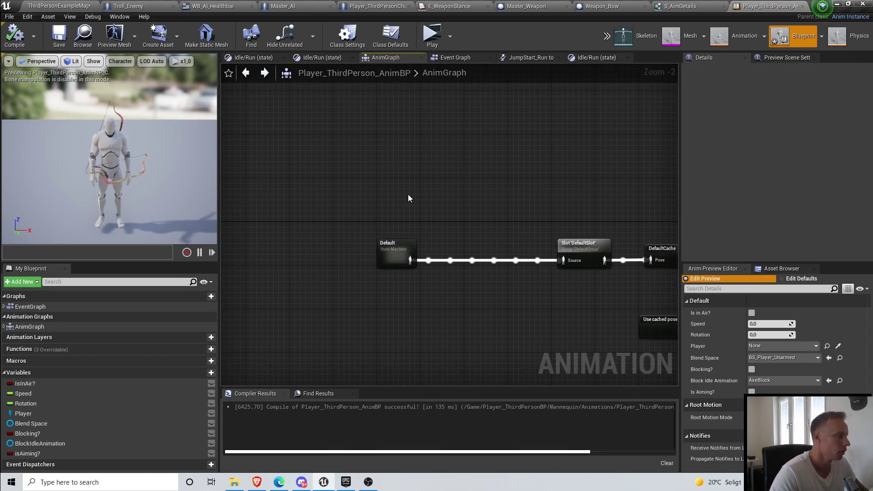
Step: Add a new state machine named Aiming to the AnimGraph and place it above the Default state machine
{"action": "scroll", "coordinate": [405, 197], "scroll_direction": "up", "scroll_amount": 2}
{"action": "right_click", "coordinate": [378, 176]}
{"action": "type", "text": "state mach"}
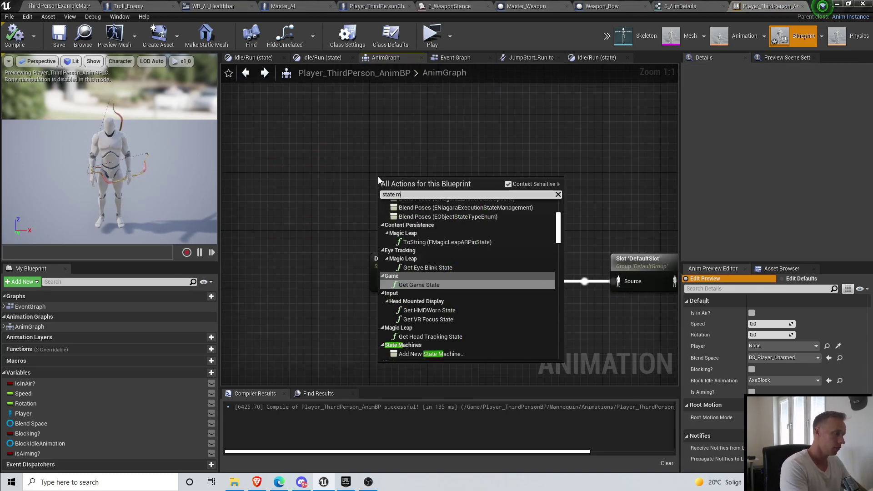
{"action": "left_click", "coordinate": [412, 212]}
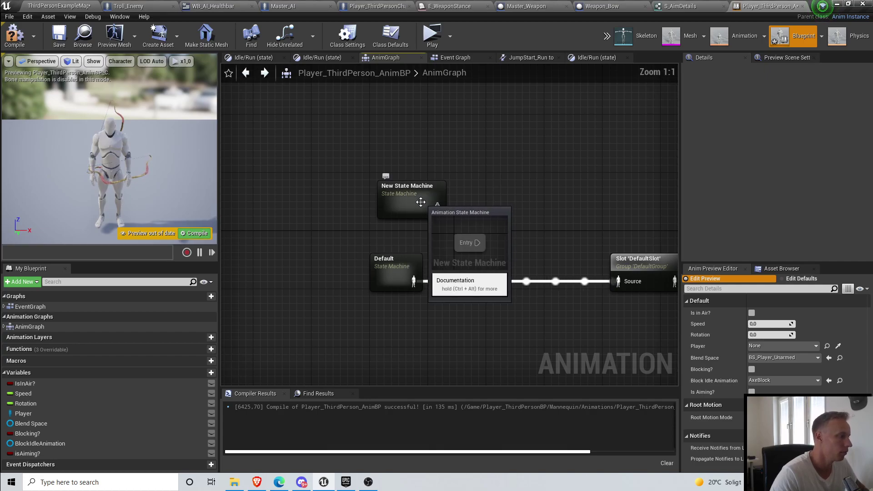
{"action": "left_click_drag", "start_coordinate": [420, 204], "coordinate": [403, 161]}
{"action": "left_click", "coordinate": [391, 142]}
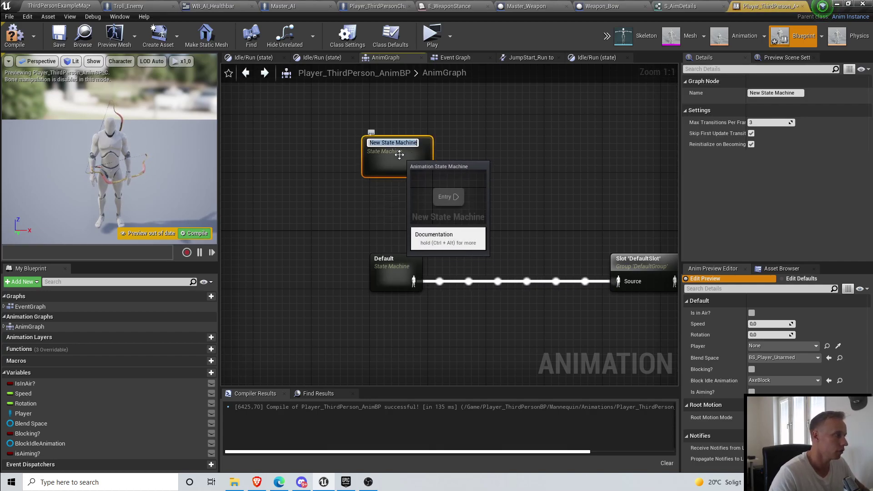
{"action": "type", "text": "Aiming"}
{"action": "key", "text": "Return"}
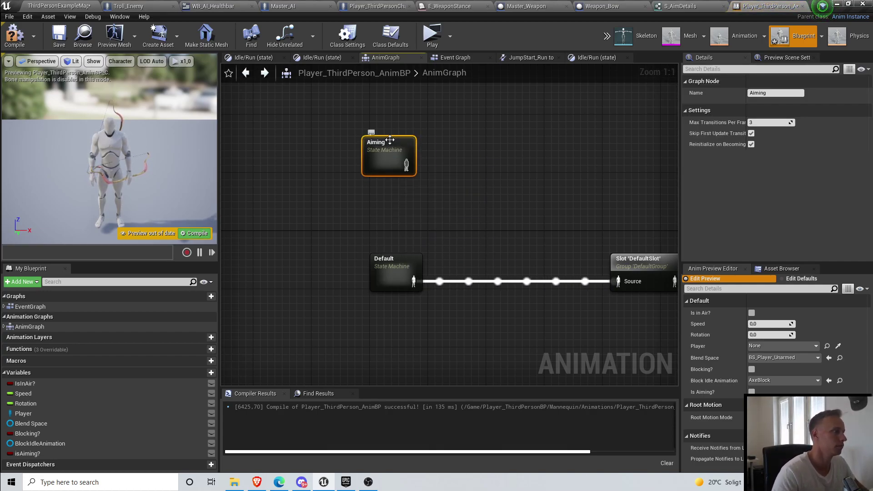
{"action": "left_click_drag", "start_coordinate": [400, 137], "coordinate": [407, 107]}
{"action": "left_click", "coordinate": [485, 149]}
{"action": "right_click_drag", "start_coordinate": [563, 169], "coordinate": [444, 181]}
{"action": "scroll", "coordinate": [445, 182], "scroll_direction": "down", "scroll_amount": 1}
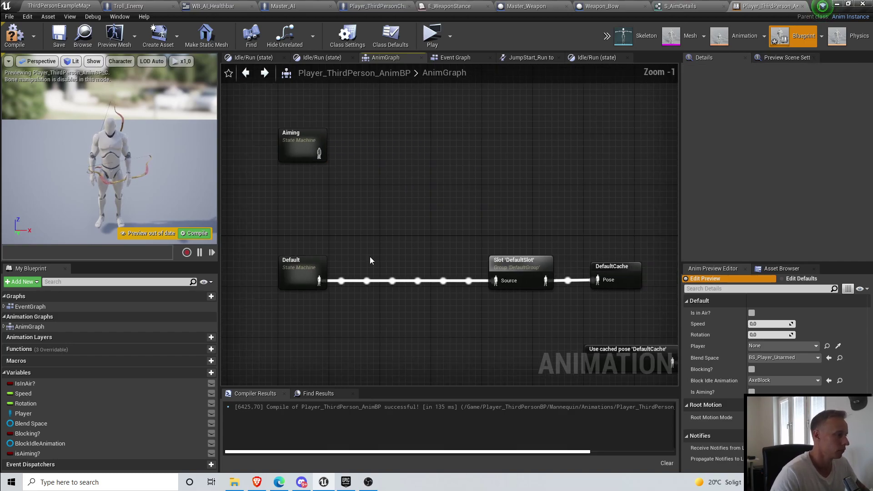
Step: Add a Blend Poses by bool node beside the Default state machine and connect its output to the DefaultSlot source
{"action": "scroll", "coordinate": [343, 265], "scroll_direction": "up", "scroll_amount": 1}
{"action": "left_click_drag", "start_coordinate": [302, 269], "coordinate": [280, 269]}
{"action": "right_click", "coordinate": [383, 198]}
{"action": "type", "text": "b"}
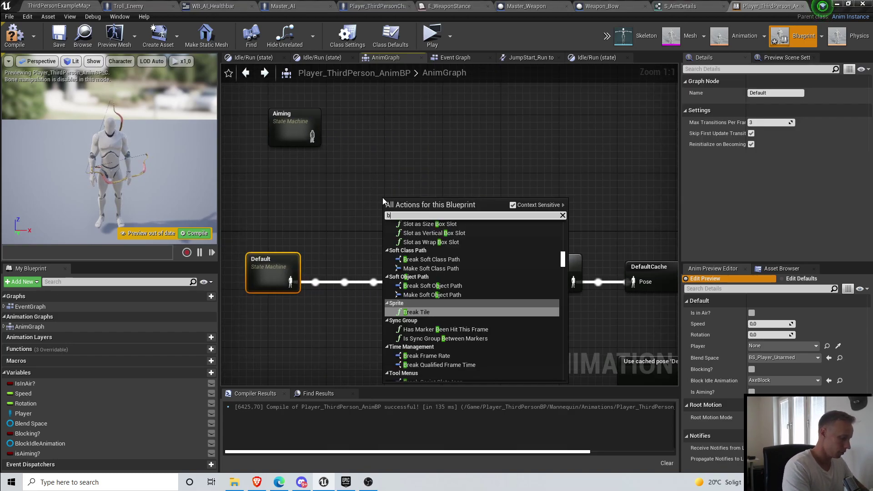
{"action": "type", "text": "lend pose b"}
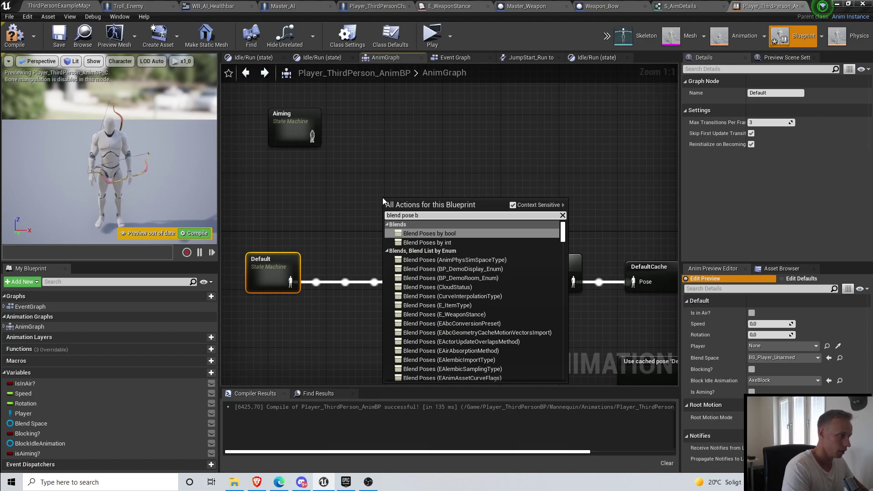
{"action": "left_click", "coordinate": [437, 233]}
{"action": "left_click_drag", "start_coordinate": [472, 217], "coordinate": [517, 282]}
{"action": "left_click_drag", "start_coordinate": [447, 206], "coordinate": [424, 206]}
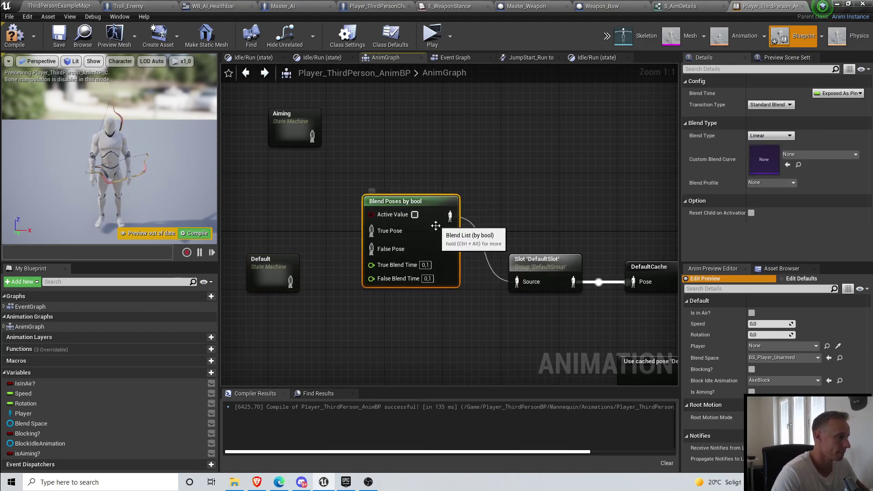
Step: Add an isAiming? variable getter and connect it to the Active Value of Blend Poses by bool
{"action": "left_click_drag", "start_coordinate": [27, 453], "coordinate": [371, 214]}
{"action": "right_click_drag", "start_coordinate": [277, 253], "coordinate": [404, 246]}
{"action": "mouse_move", "coordinate": [417, 232]}
{"action": "left_mouse_down"}
{"action": "mouse_move", "coordinate": [412, 241]}
{"action": "mouse_move", "coordinate": [417, 226]}
{"action": "left_mouse_up"}
{"action": "right_click_drag", "start_coordinate": [468, 227], "coordinate": [418, 239]}
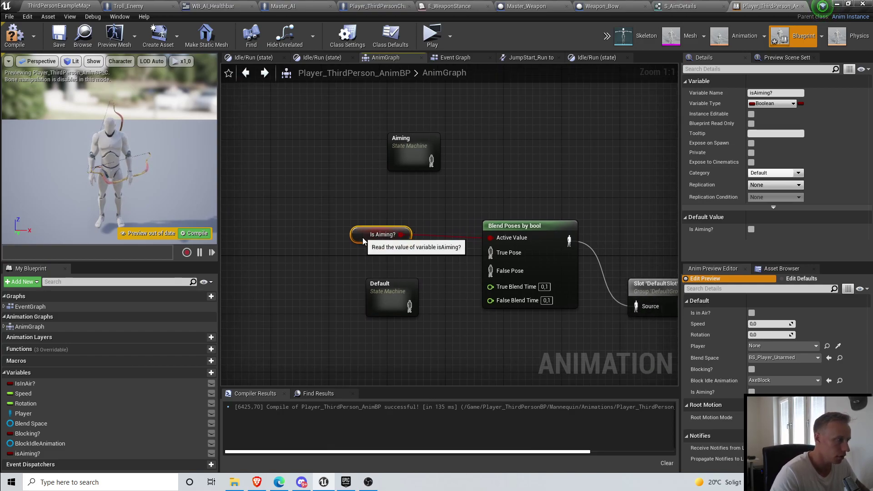
{"action": "left_click_drag", "start_coordinate": [371, 236], "coordinate": [378, 244]}
Step: Connect the Aiming state machine to True Pose and Default to False Pose, aligning the two nodes
{"action": "left_click_drag", "start_coordinate": [432, 160], "coordinate": [491, 253]}
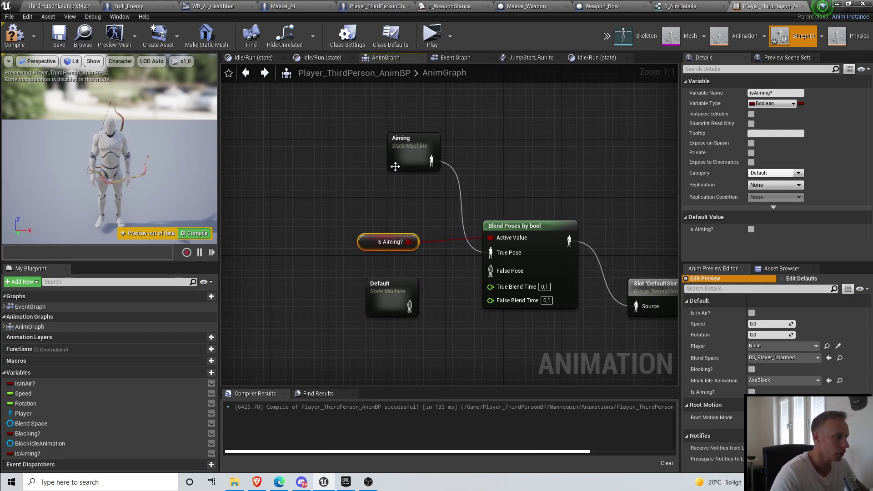
{"action": "left_click_drag", "start_coordinate": [397, 165], "coordinate": [368, 172]}
{"action": "left_click_drag", "start_coordinate": [410, 307], "coordinate": [391, 341]}
{"action": "right_click_drag", "start_coordinate": [578, 145], "coordinate": [517, 166]}
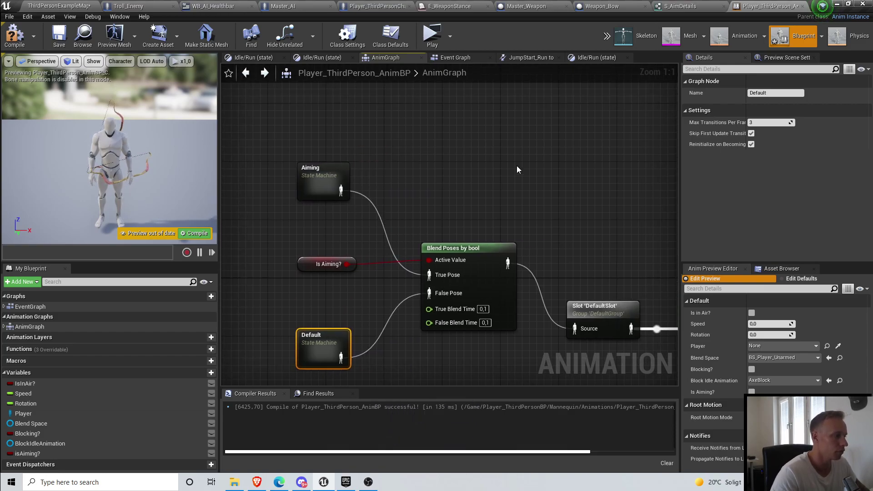
{"action": "left_click", "coordinate": [517, 166]}
{"action": "scroll", "coordinate": [527, 184], "scroll_direction": "down", "scroll_amount": 3}
{"action": "scroll", "coordinate": [487, 215], "scroll_direction": "up", "scroll_amount": 1}
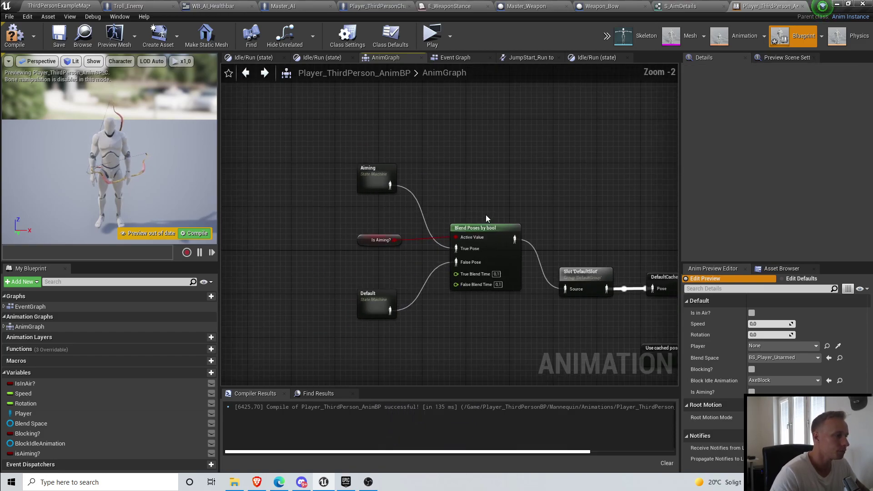
Step: Open the Aiming state machine and compile the animation blueprint
{"action": "double_click", "coordinate": [371, 178]}
{"action": "key", "text": "F7"}
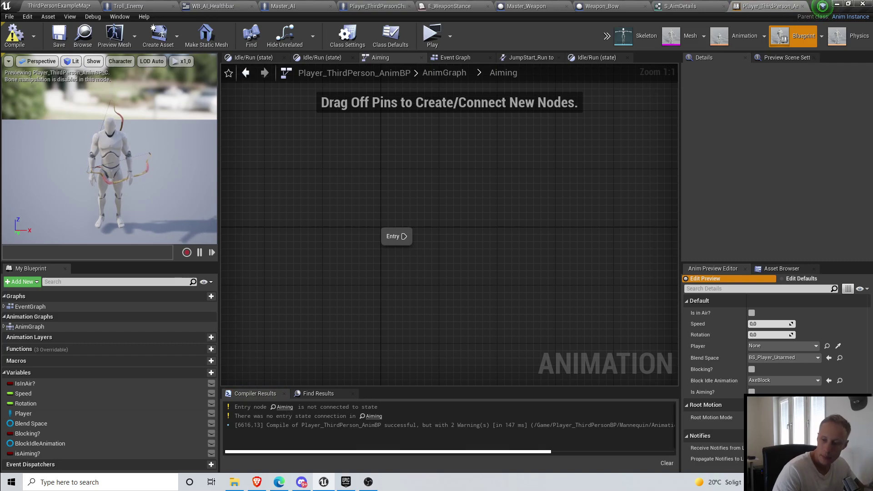
{"action": "right_click_drag", "start_coordinate": [546, 305], "coordinate": [505, 295]}
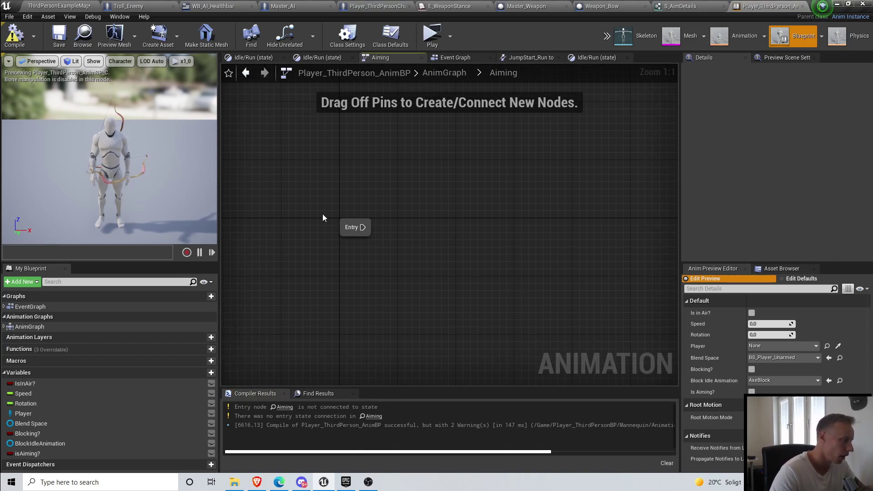
{"action": "mouse_move", "coordinate": [394, 245]}
{"action": "right_mouse_down"}
{"action": "mouse_move", "coordinate": [406, 250]}
{"action": "mouse_move", "coordinate": [401, 242]}
{"action": "right_mouse_up"}
{"action": "scroll", "coordinate": [387, 267], "scroll_direction": "up", "scroll_amount": 1}
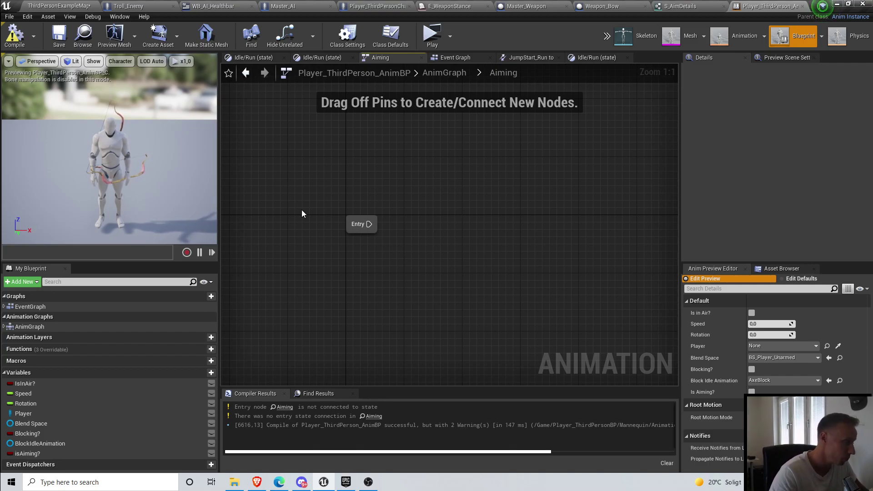
{"action": "right_click_drag", "start_coordinate": [475, 219], "coordinate": [478, 195]}
{"action": "scroll", "coordinate": [376, 211], "scroll_direction": "down", "scroll_amount": 1}
{"action": "scroll", "coordinate": [376, 212], "scroll_direction": "up", "scroll_amount": 1}
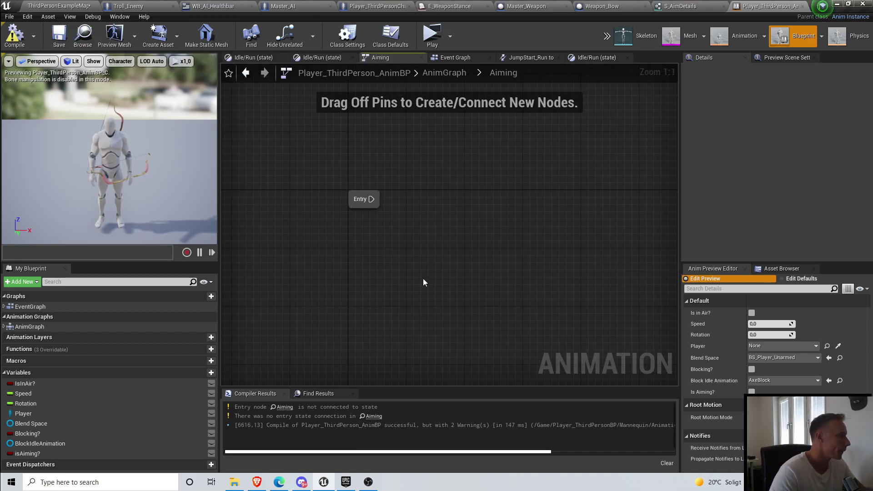
Step: Add a state named Aiming connected from Entry in the Aiming state machine and line it up with Entry
{"action": "left_click", "coordinate": [253, 78]}
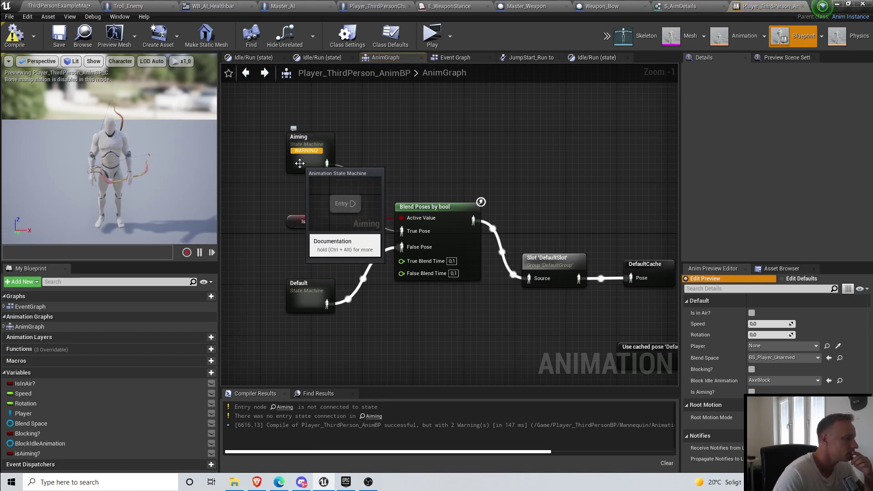
{"action": "double_click", "coordinate": [300, 163]}
{"action": "left_click_drag", "start_coordinate": [406, 212], "coordinate": [526, 218]}
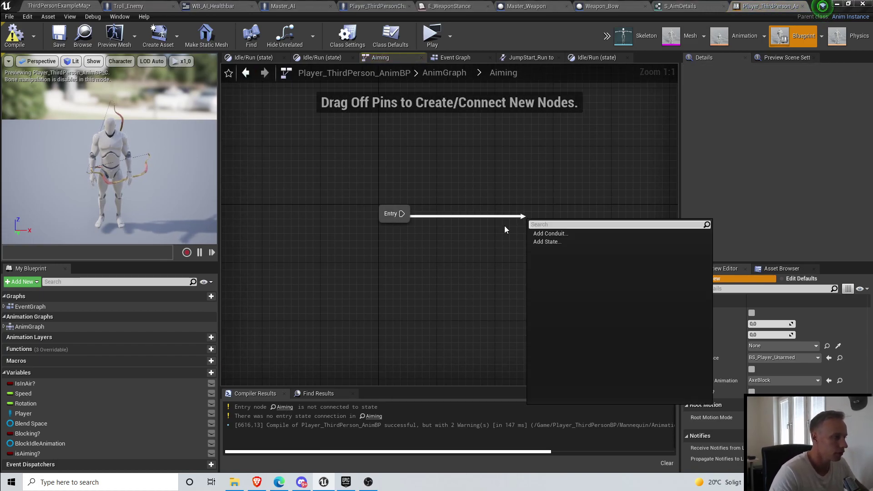
{"action": "left_click", "coordinate": [556, 241]}
{"action": "type", "text": "Aiming"}
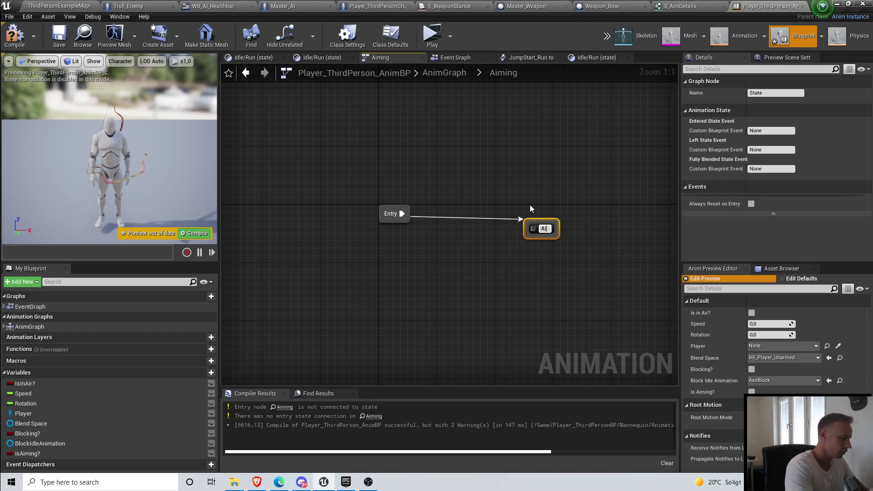
{"action": "key", "text": "Return"}
{"action": "left_click_drag", "start_coordinate": [551, 229], "coordinate": [551, 221]}
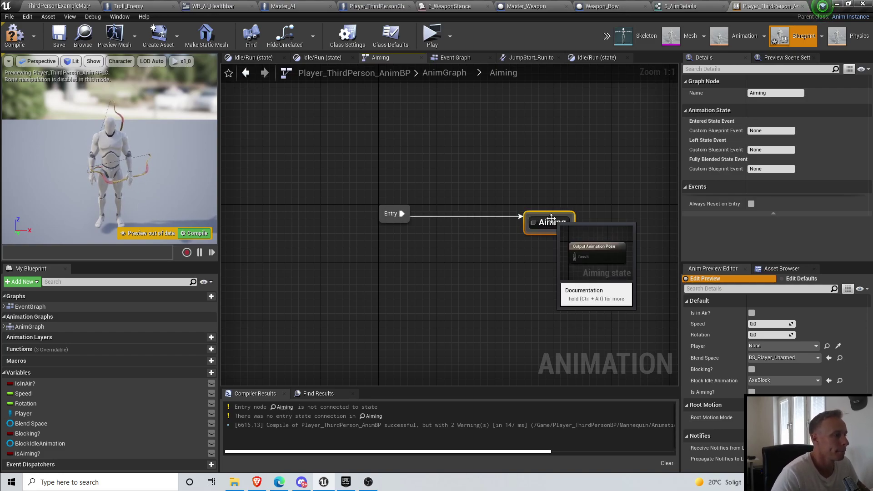
Step: Open the Aiming state inside the Aiming state machine, and compile and save the animation blueprint
{"action": "right_click_drag", "start_coordinate": [517, 276], "coordinate": [432, 277]}
{"action": "left_click", "coordinate": [432, 277]}
{"action": "left_click", "coordinate": [462, 223]}
{"action": "double_click", "coordinate": [461, 222]}
{"action": "right_click_drag", "start_coordinate": [519, 233], "coordinate": [410, 227]}
{"action": "scroll", "coordinate": [410, 227], "scroll_direction": "down", "scroll_amount": 2}
{"action": "right_click_drag", "start_coordinate": [309, 214], "coordinate": [621, 223]}
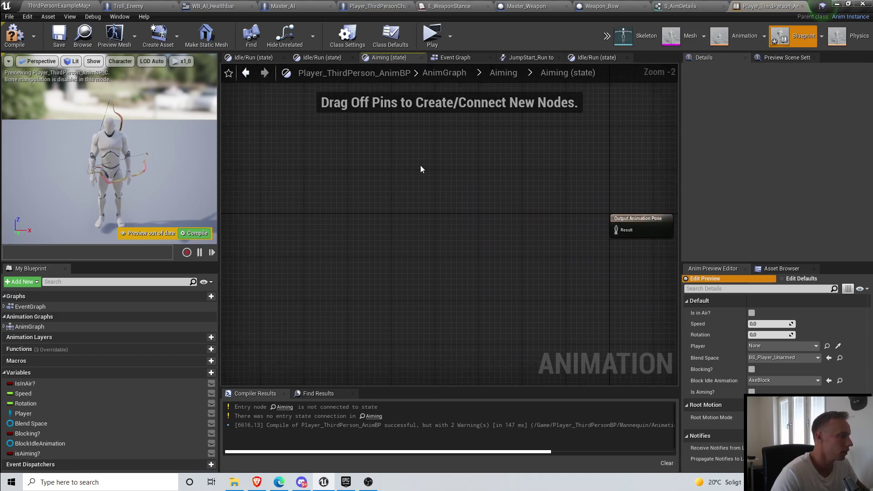
{"action": "left_click", "coordinate": [16, 39]}
{"action": "left_click", "coordinate": [61, 40]}
{"action": "right_click_drag", "start_coordinate": [526, 168], "coordinate": [430, 166]}
Step: Switch to the level editor, go to the Player_ThirdPersonBP content folder and collapse its tree and the Prefabs tree
{"action": "left_click", "coordinate": [59, 6]}
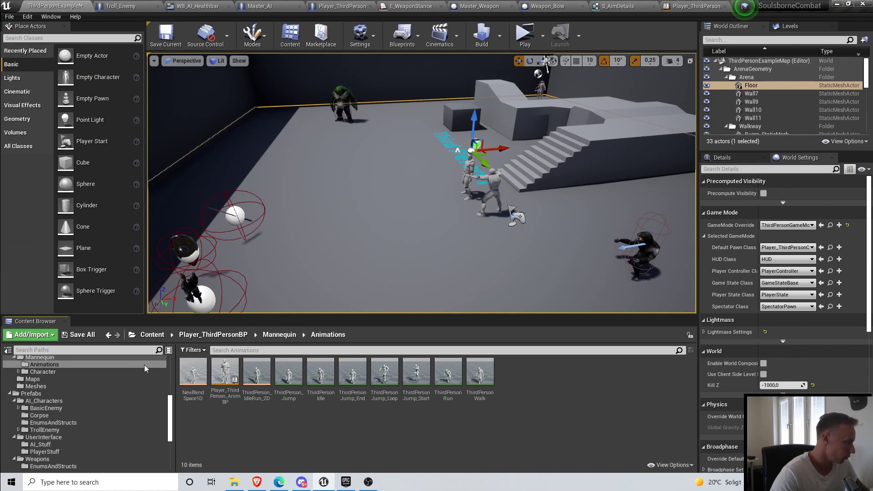
{"action": "left_click", "coordinate": [213, 335]}
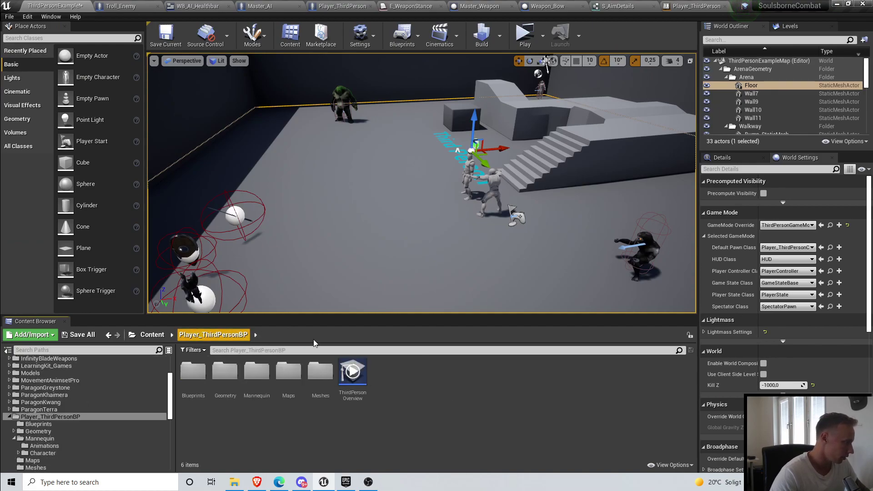
{"action": "left_click", "coordinate": [9, 417]}
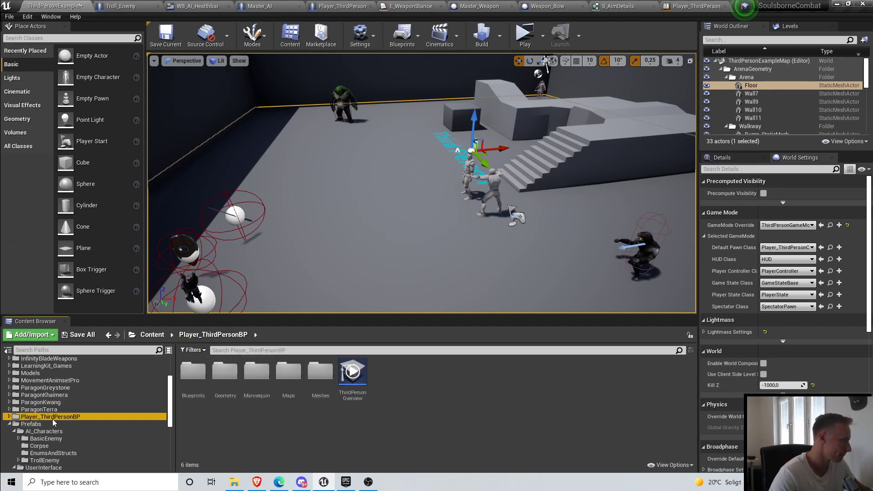
{"action": "left_click", "coordinate": [9, 424]}
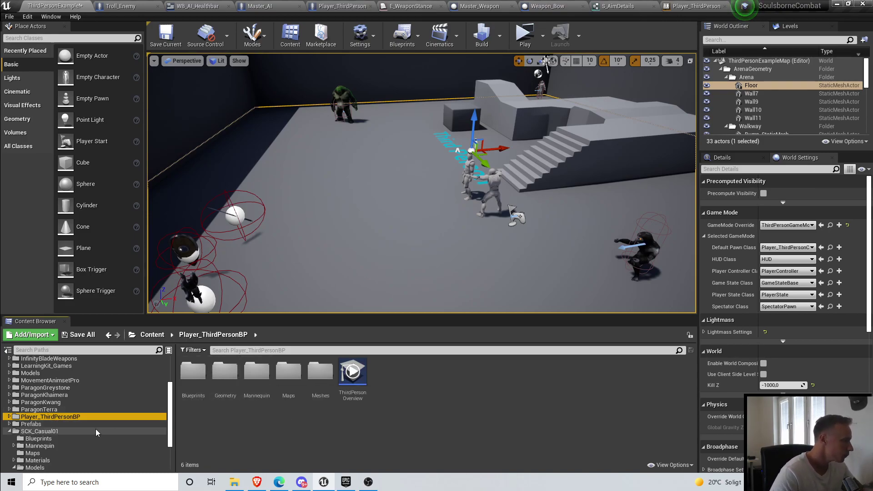
{"action": "scroll", "coordinate": [97, 430], "scroll_direction": "down", "scroll_amount": 3}
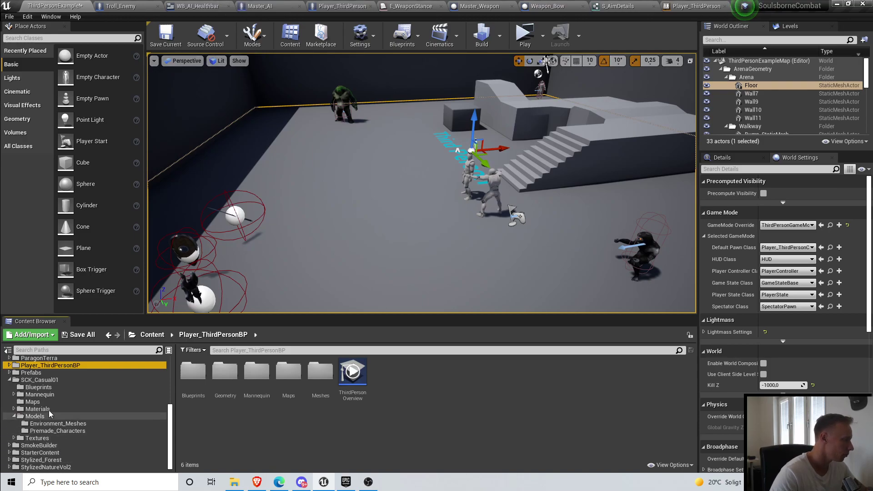
{"action": "left_click", "coordinate": [227, 434]}
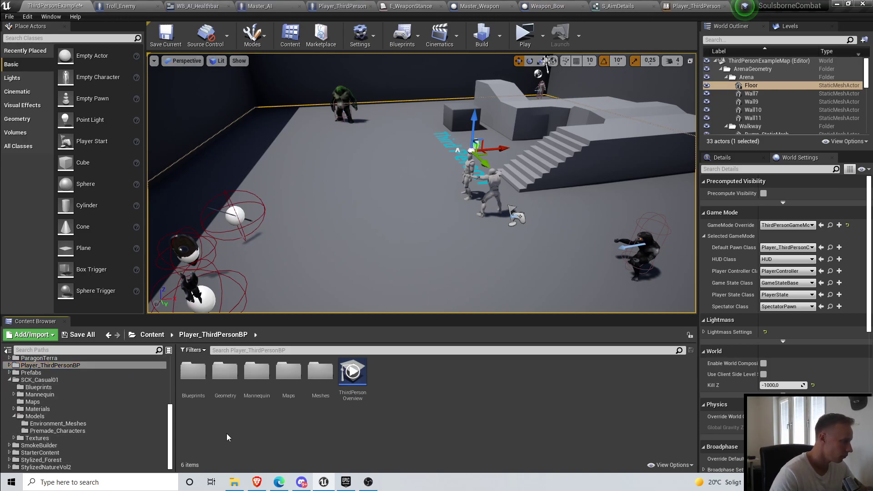
Step: Look through the Blueprints and Mannequin subfolders of Player_ThirdPersonBP and open Mannequin's Animations folder
{"action": "double_click", "coordinate": [193, 378]}
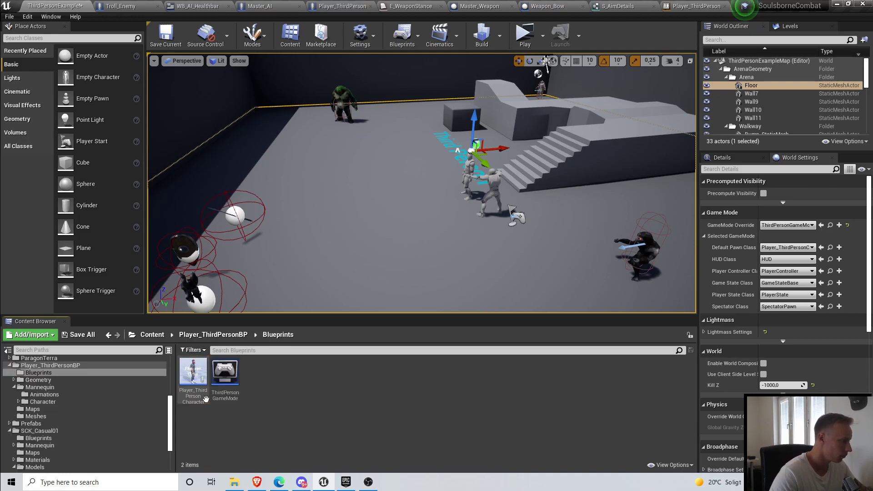
{"action": "left_click", "coordinate": [220, 337]}
{"action": "double_click", "coordinate": [257, 372]}
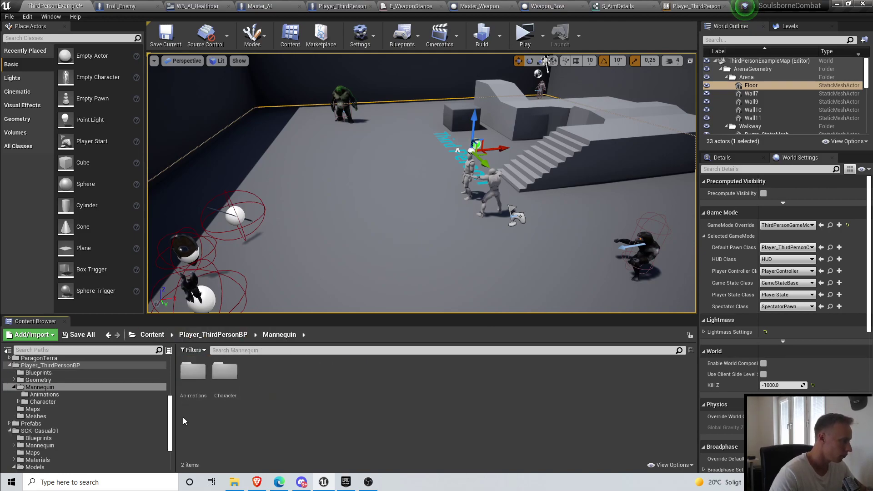
{"action": "double_click", "coordinate": [193, 371]}
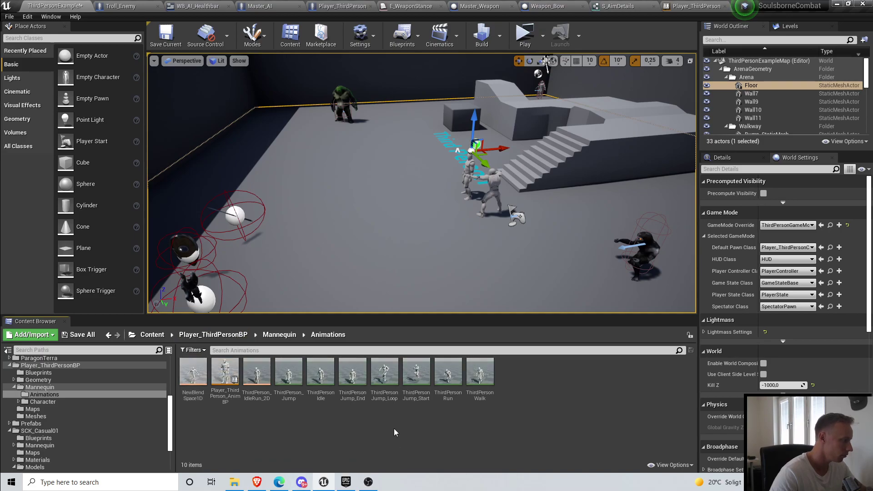
{"action": "left_click", "coordinate": [282, 335]}
{"action": "double_click", "coordinate": [192, 371]}
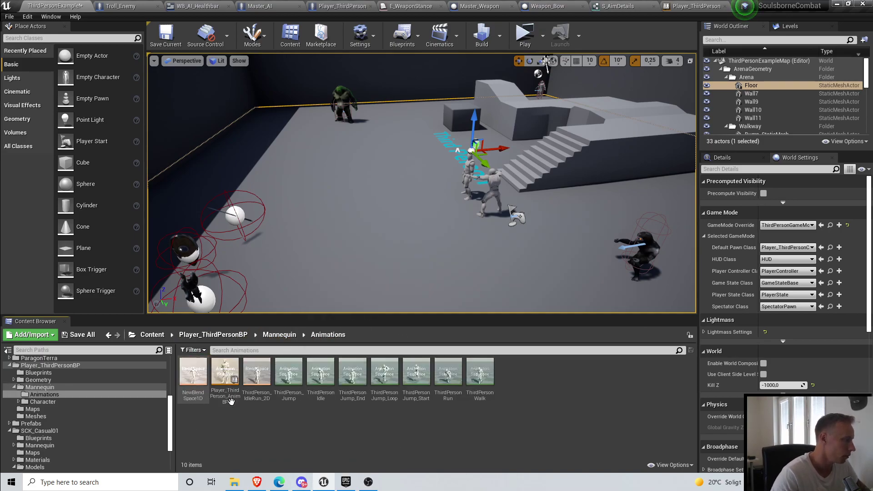
Step: Create a new folder named thirdpersondefault inside the Mannequin Animations folder
{"action": "right_click", "coordinate": [538, 421]}
{"action": "left_click", "coordinate": [571, 151]}
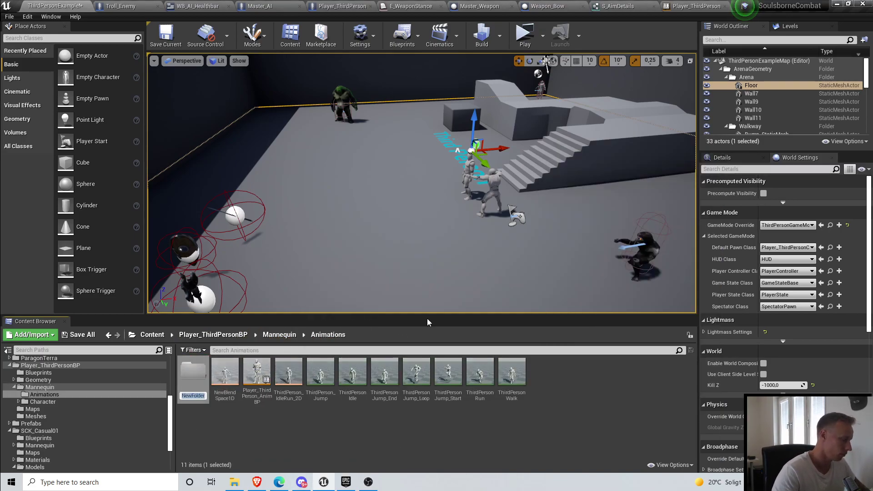
{"action": "type", "text": "thirdpersondefault"}
{"action": "key", "text": "Return"}
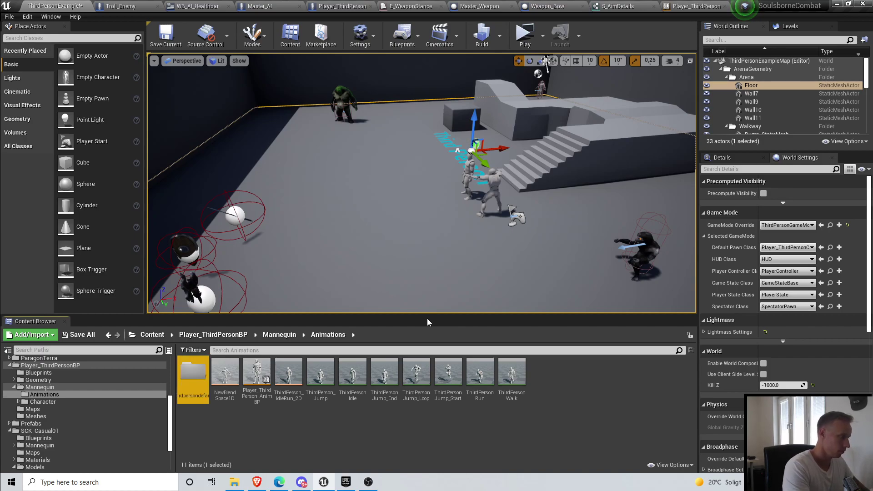
{"action": "left_click", "coordinate": [222, 378]}
{"action": "left_click", "coordinate": [511, 373], "text": "shift"}
{"action": "left_click_drag", "start_coordinate": [224, 372], "coordinate": [196, 378]}
{"action": "left_click", "coordinate": [211, 391]}
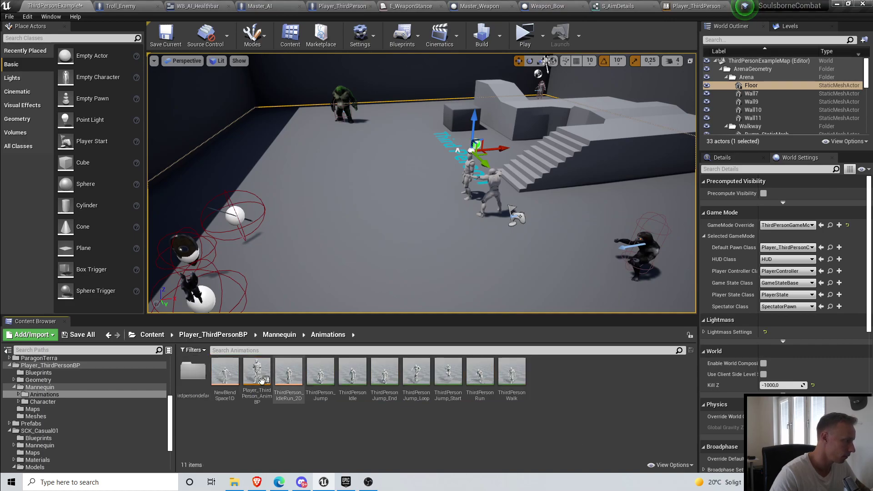
Step: Move the animation sequences from ThirdPerson_Jump through ThirdPersonWalk into the thirdpersondefault folder
{"action": "left_click", "coordinate": [320, 373]}
{"action": "left_click", "coordinate": [512, 376], "text": "shift"}
{"action": "left_click_drag", "start_coordinate": [320, 369], "coordinate": [196, 381]}
{"action": "left_click", "coordinate": [204, 389]}
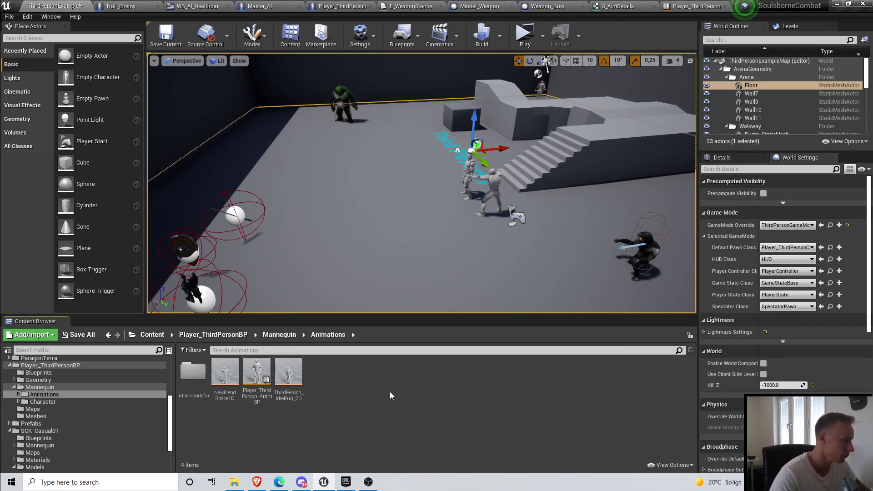
{"action": "right_click", "coordinate": [392, 391]}
{"action": "left_click", "coordinate": [365, 392]}
{"action": "right_click", "coordinate": [365, 392]}
{"action": "mouse_move", "coordinate": [440, 327]}
{"action": "left_click", "coordinate": [255, 423]}
Step: Delete the NewBlendSpace1D asset and move ThirdPerson_IdleRun_2D into the thirdpersondefault folder
{"action": "left_click", "coordinate": [227, 386]}
{"action": "key", "text": "Delete"}
{"action": "left_click", "coordinate": [383, 387]}
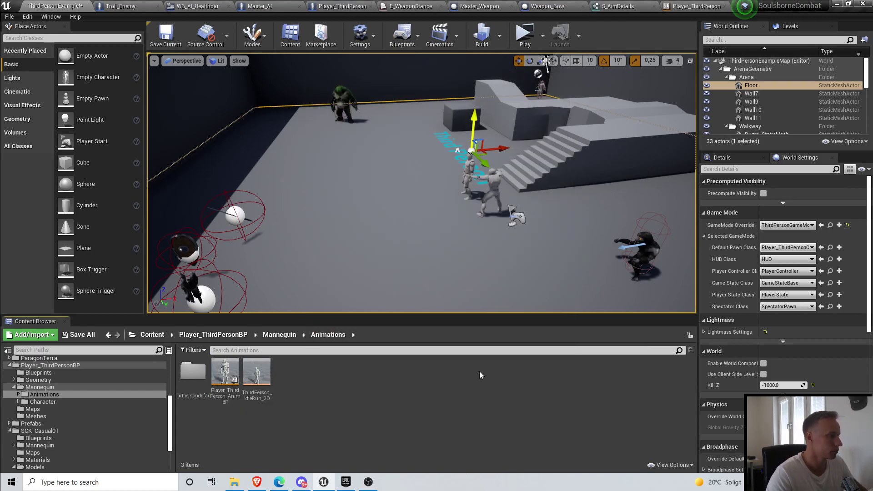
{"action": "left_click_drag", "start_coordinate": [266, 378], "coordinate": [192, 387]}
{"action": "left_click", "coordinate": [222, 395]}
Step: Create a Blend Space named Player_AimBlendspace in the Animations folder, using Player_UE4_Mannequin_Skeleton
{"action": "right_click", "coordinate": [298, 375]}
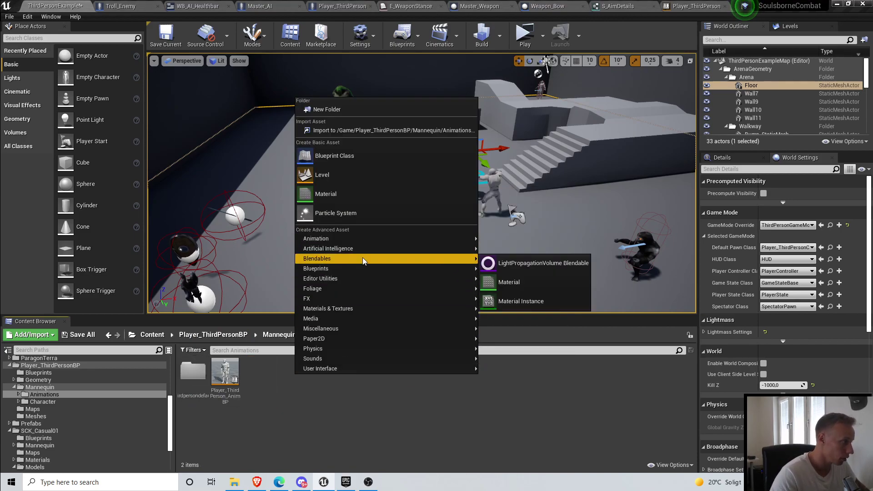
{"action": "mouse_move", "coordinate": [361, 238]}
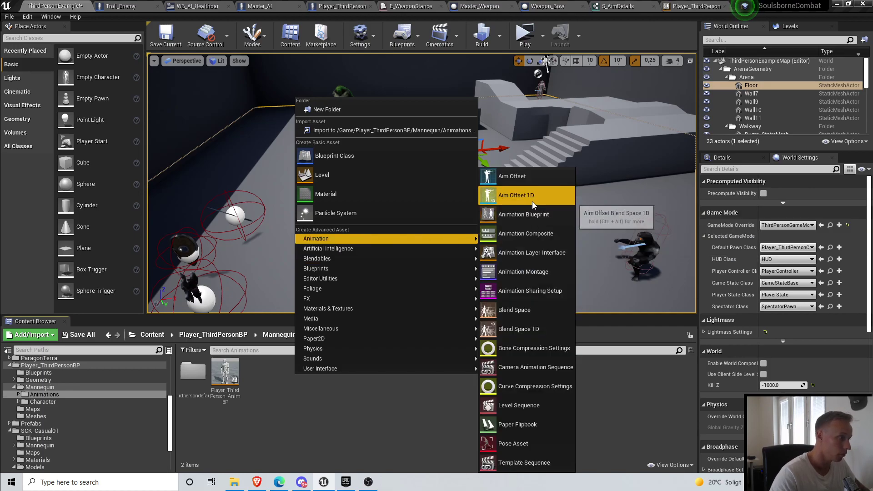
{"action": "left_click", "coordinate": [517, 309]}
{"action": "type", "text": "pla"}
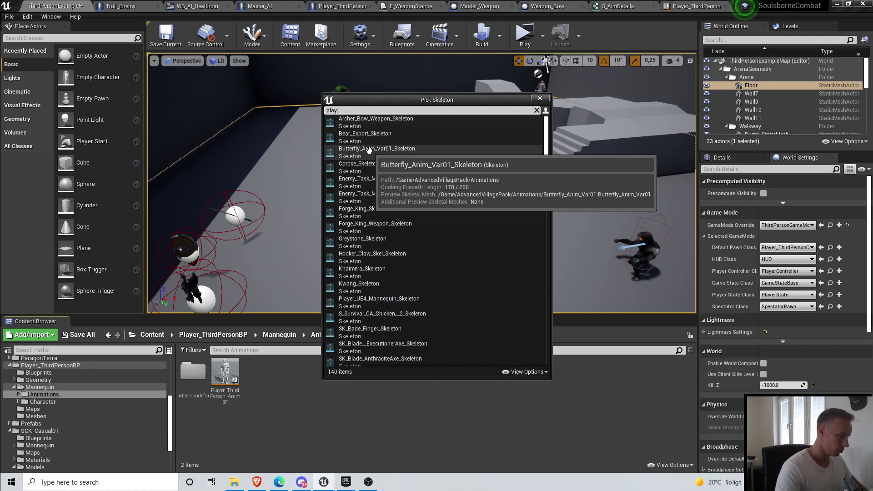
{"action": "type", "text": "y"}
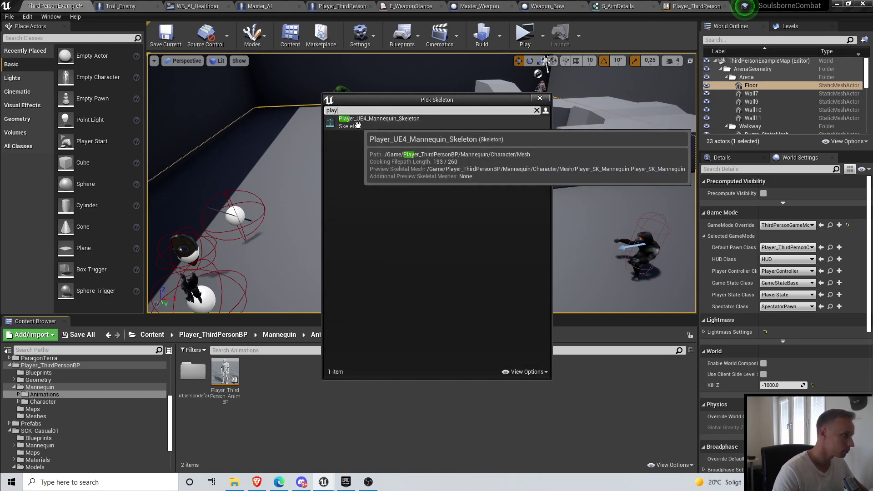
{"action": "left_click", "coordinate": [380, 118]}
{"action": "type", "text": "Player_Aim"}
{"action": "type", "text": "Blends"}
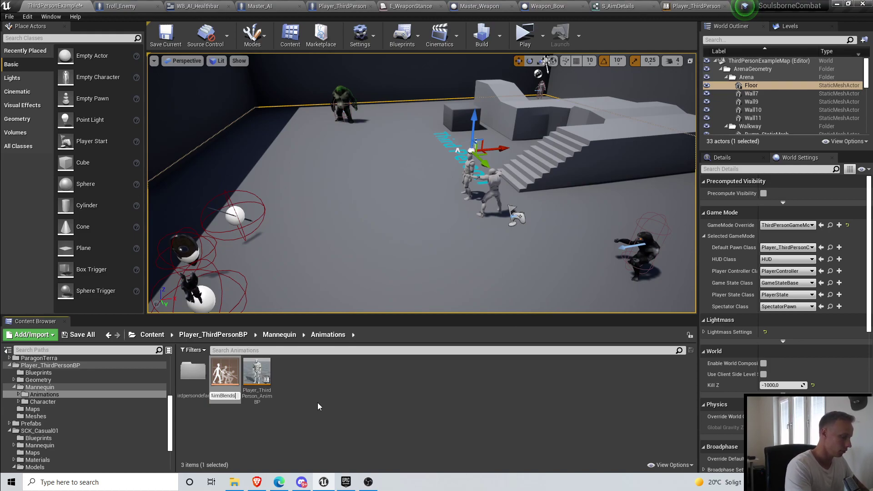
{"action": "type", "text": "pace"}
{"action": "key", "text": "Return"}
{"action": "double_click", "coordinate": [264, 392]}
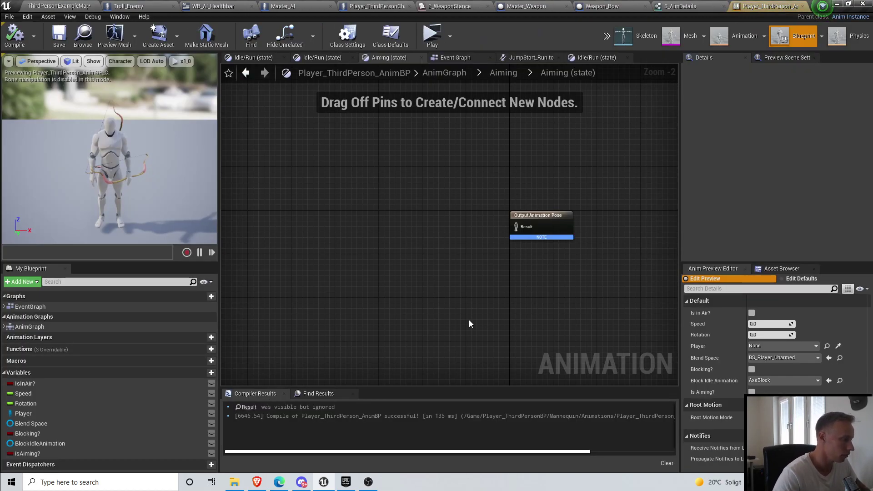
{"action": "left_click", "coordinate": [59, 5]}
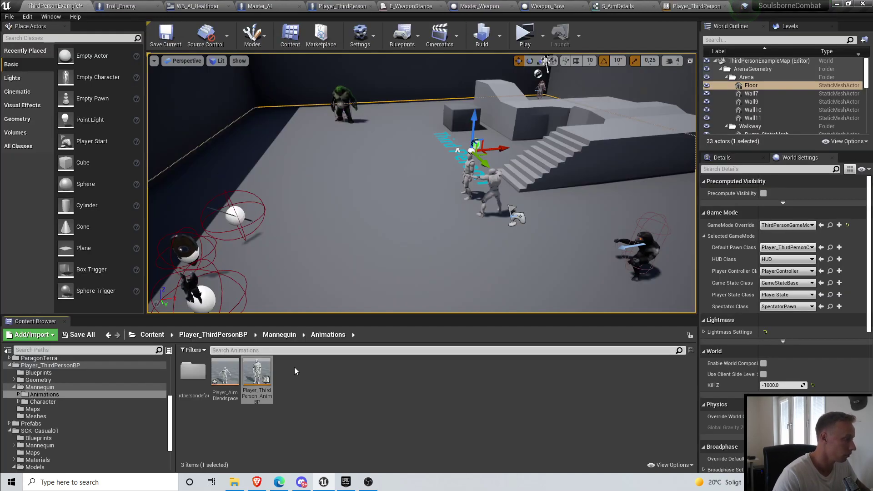
{"action": "double_click", "coordinate": [257, 375]}
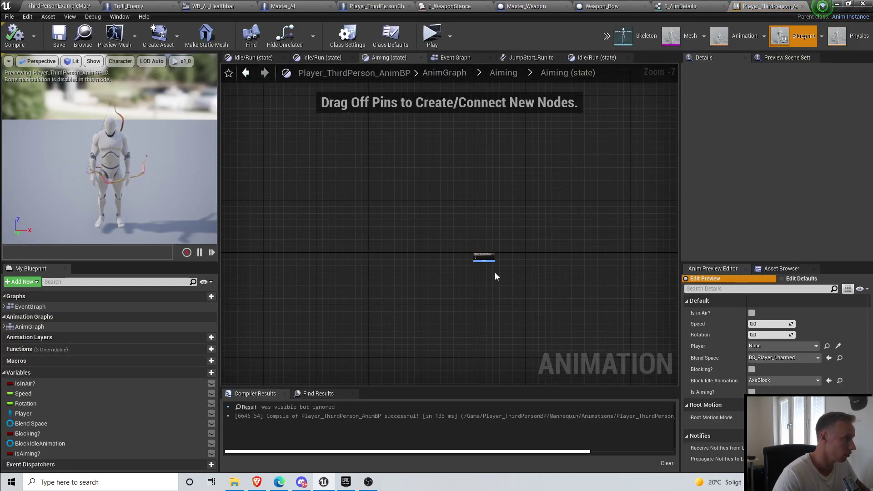
{"action": "scroll", "coordinate": [495, 274], "scroll_direction": "up", "scroll_amount": 3}
{"action": "left_click", "coordinate": [54, 5]}
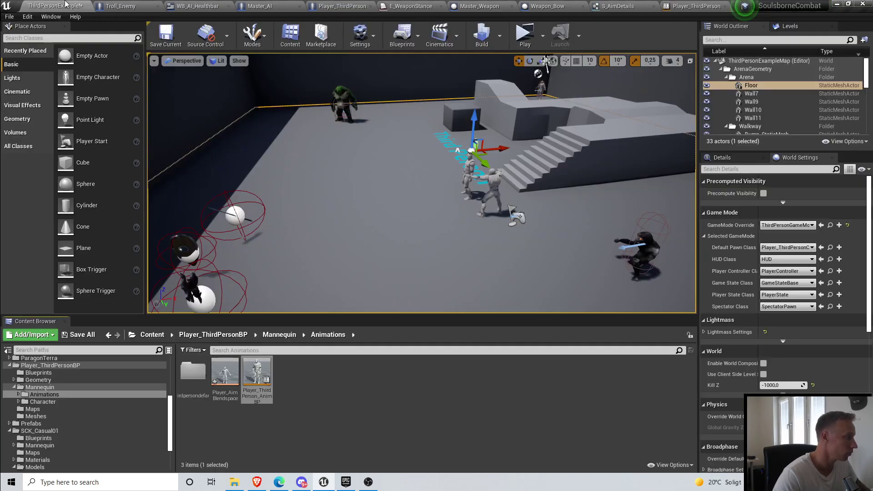
{"action": "double_click", "coordinate": [257, 377]}
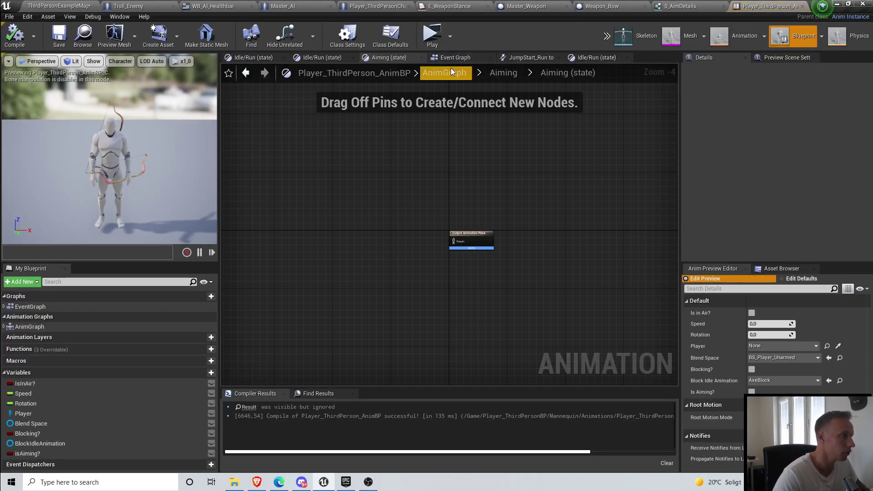
{"action": "key", "text": "ctrl+b"}
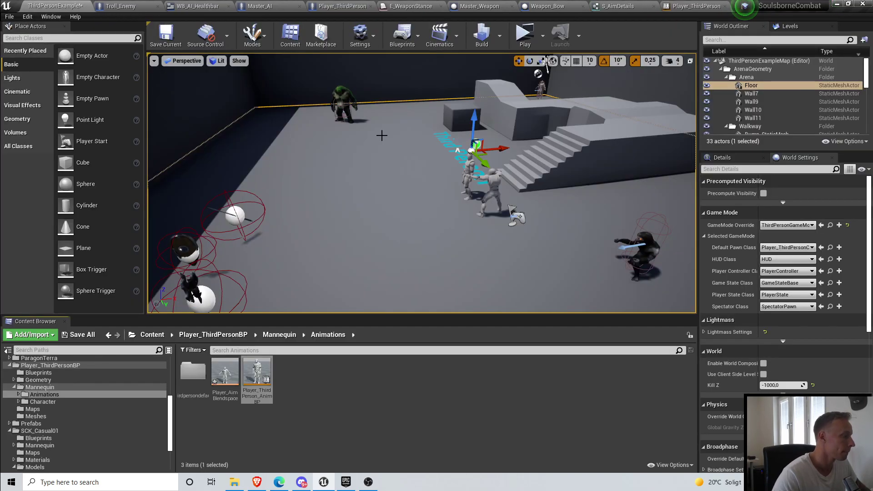
Step: In Player_ThirdPerson_AnimBP, inspect the Default state machine's Idle/Run state and locate the BS_Player_Unarmed blend space in the content folders
{"action": "double_click", "coordinate": [252, 379]}
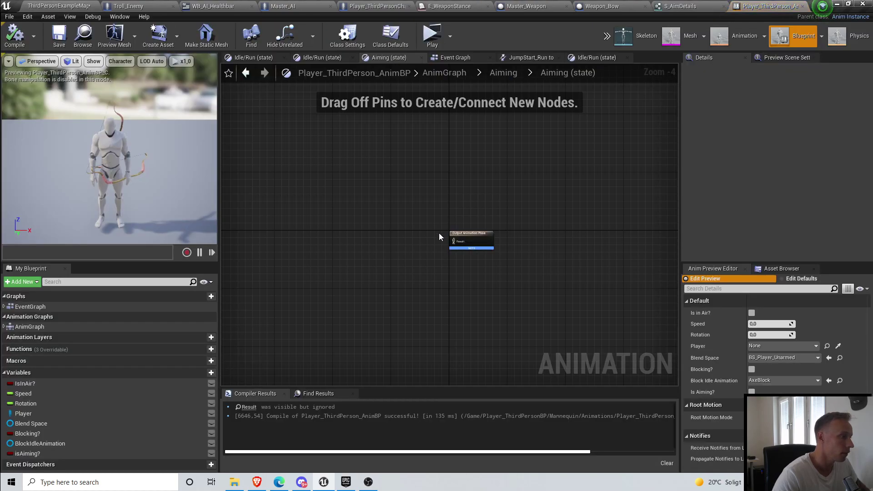
{"action": "left_click", "coordinate": [462, 73]}
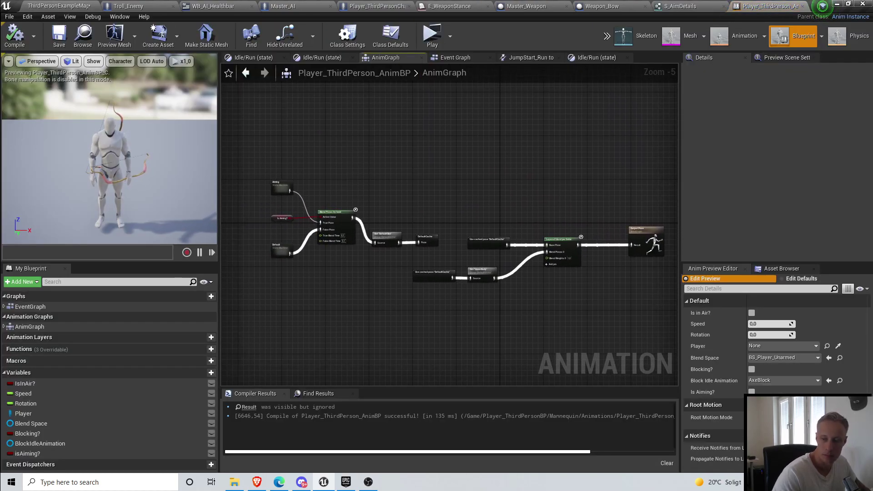
{"action": "right_click_drag", "start_coordinate": [355, 227], "coordinate": [374, 256]}
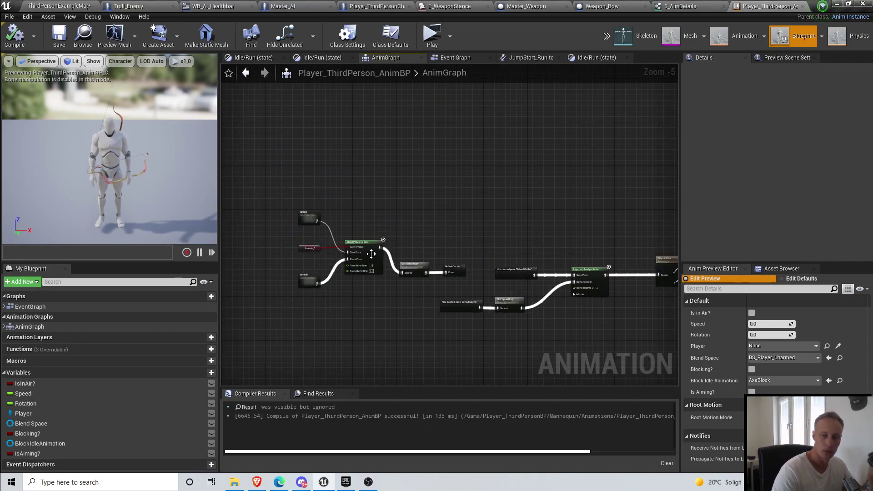
{"action": "scroll", "coordinate": [367, 244], "scroll_direction": "up", "scroll_amount": 1}
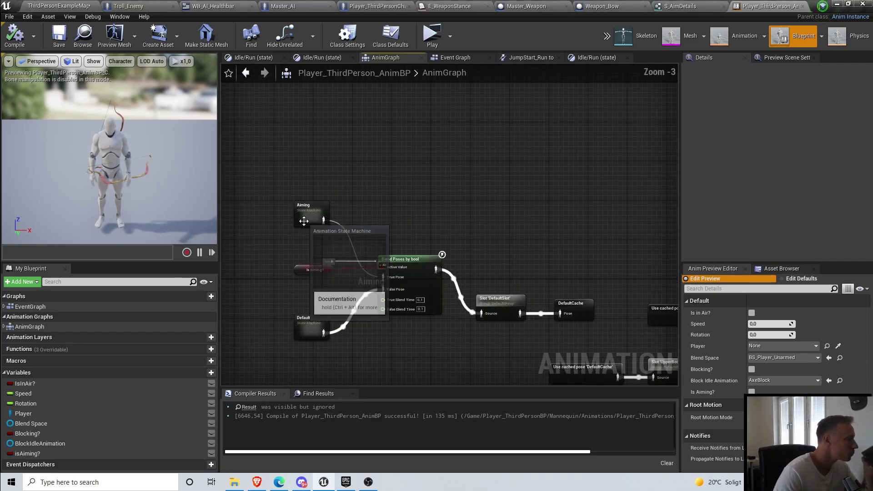
{"action": "left_click", "coordinate": [77, 4]}
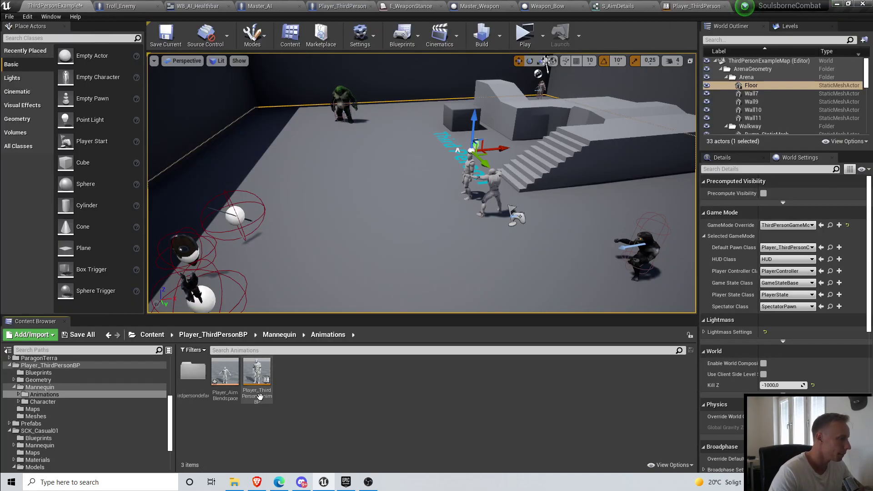
{"action": "double_click", "coordinate": [257, 378]}
{"action": "double_click", "coordinate": [321, 314]}
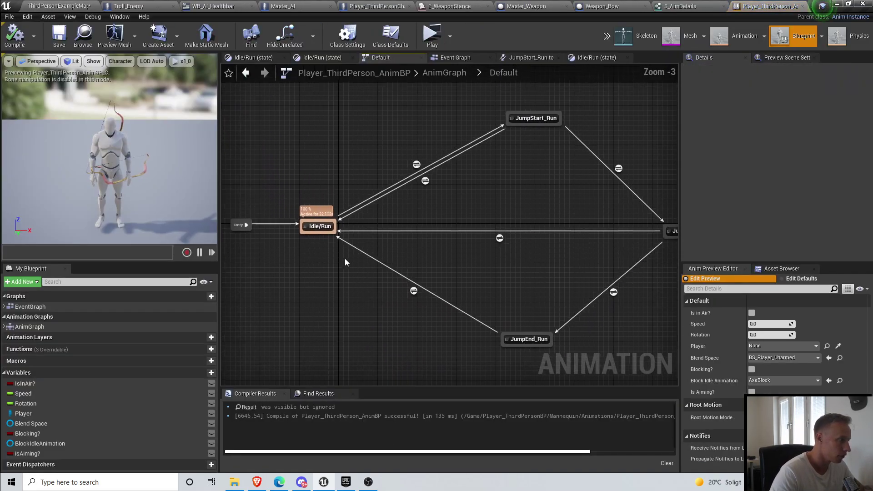
{"action": "double_click", "coordinate": [324, 230]}
{"action": "scroll", "coordinate": [255, 296], "scroll_direction": "up", "scroll_amount": 2}
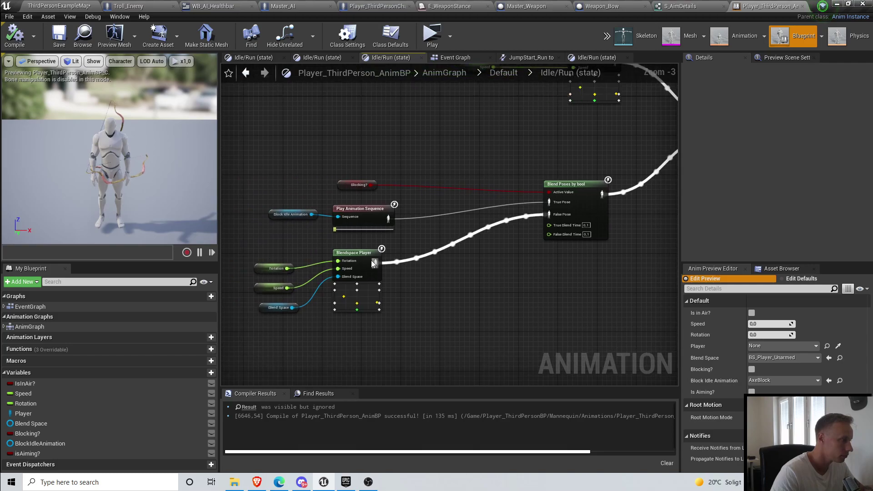
{"action": "left_click", "coordinate": [355, 264]}
{"action": "left_click", "coordinate": [840, 358]}
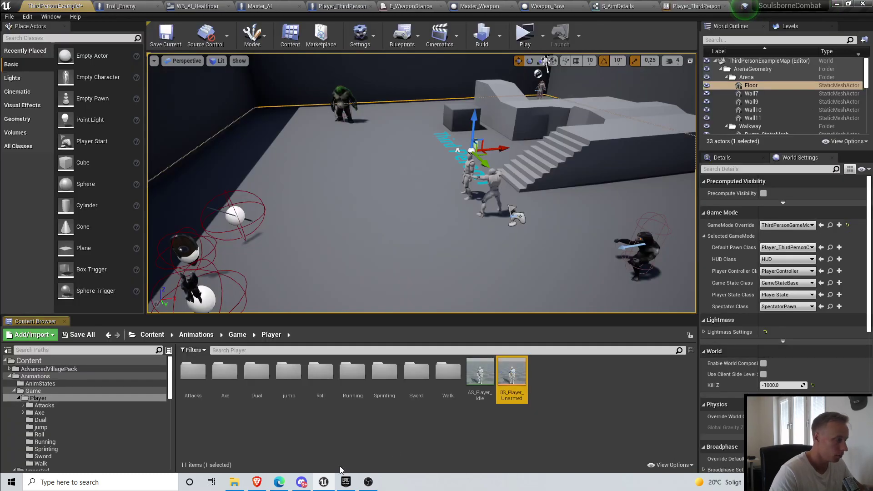
Step: Examine the BS_Player_Unarmed blend space, moving the preview pin across the grid to see how its rotation and speed samples blend
{"action": "double_click", "coordinate": [505, 398]}
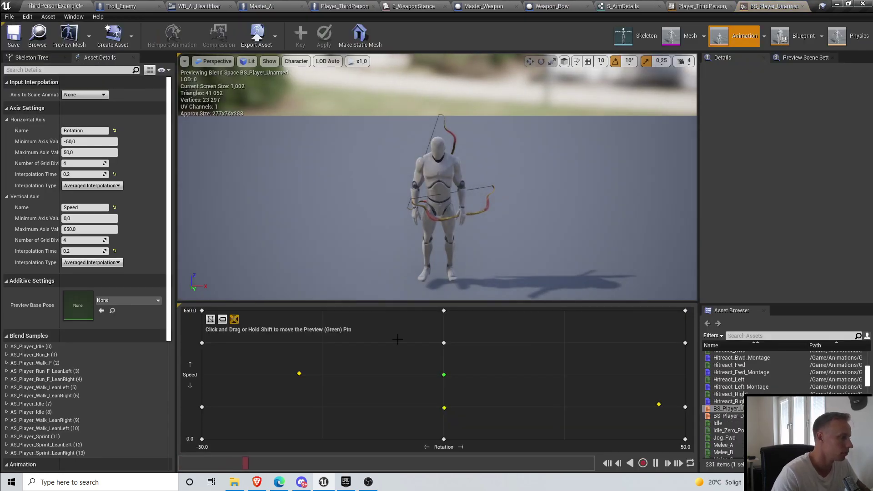
{"action": "left_click_drag", "start_coordinate": [444, 433], "coordinate": [377, 361]}
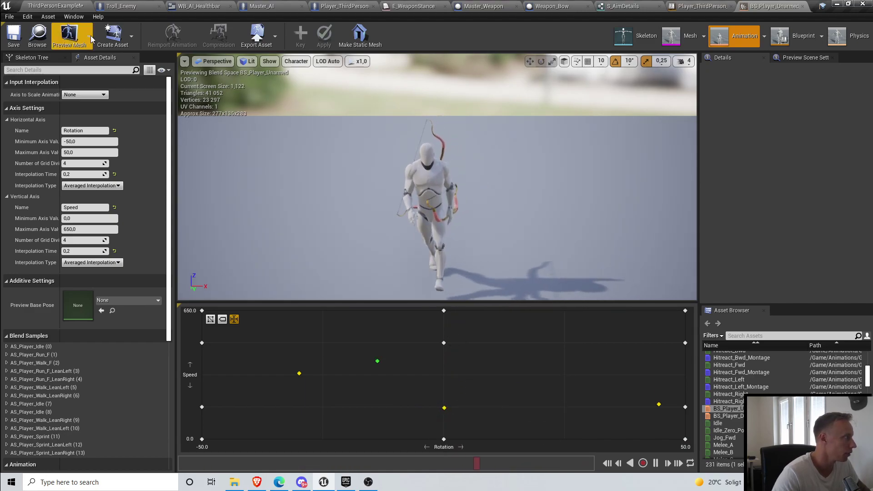
{"action": "left_click", "coordinate": [55, 6]}
{"action": "left_click", "coordinate": [397, 360]}
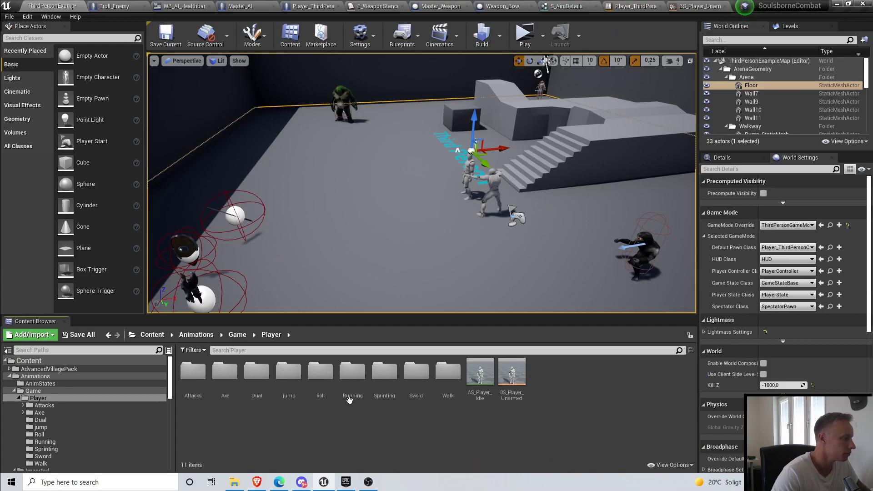
{"action": "left_click", "coordinate": [238, 335]}
{"action": "scroll", "coordinate": [105, 435], "scroll_direction": "down", "scroll_amount": 10}
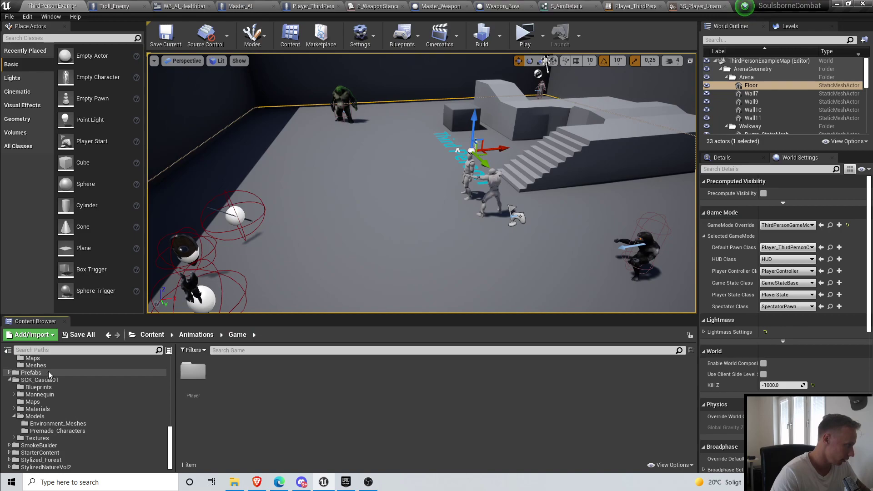
{"action": "scroll", "coordinate": [42, 402], "scroll_direction": "up", "scroll_amount": 3}
{"action": "left_click", "coordinate": [58, 388]}
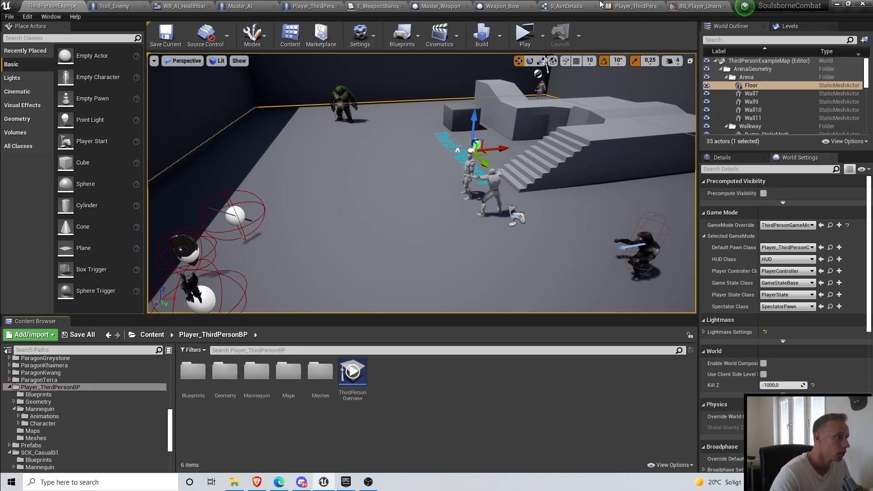
{"action": "left_click", "coordinate": [700, 6]}
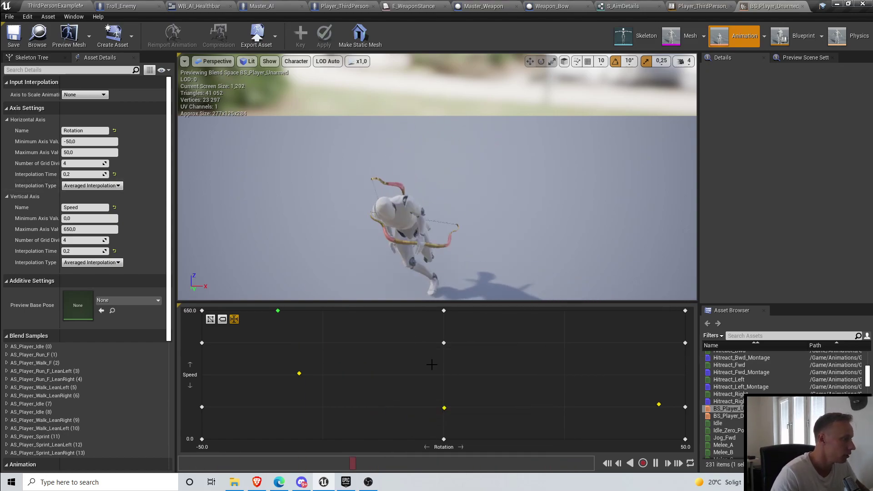
{"action": "left_click", "coordinate": [62, 4]}
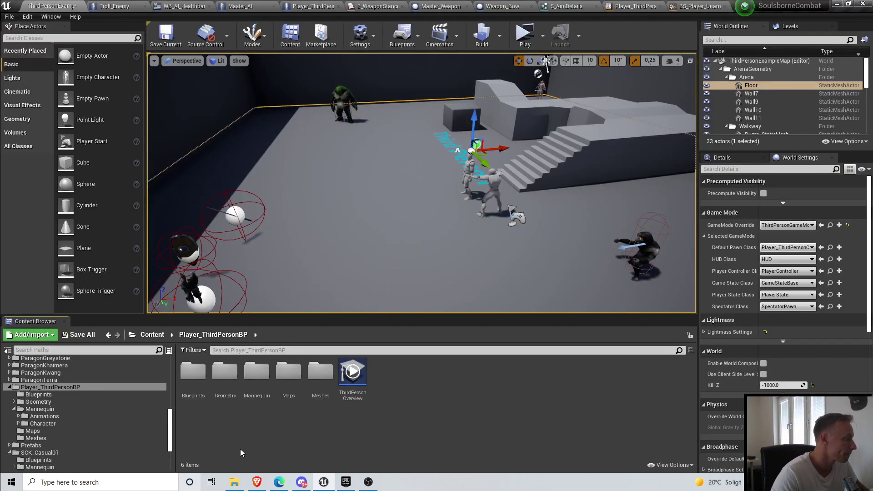
Step: Open the Player_AimBlendspace asset from the Player_ThirdPersonBP/Mannequin/Animations folder
{"action": "scroll", "coordinate": [121, 448], "scroll_direction": "down", "scroll_amount": 5}
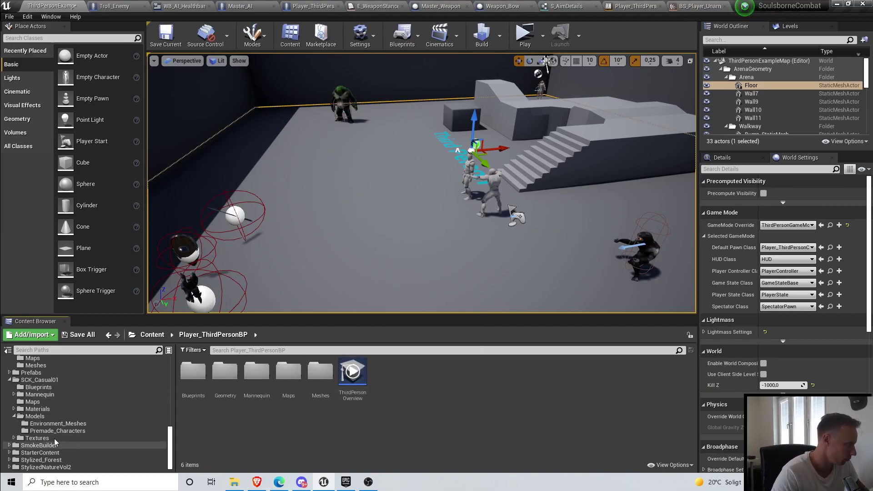
{"action": "left_click", "coordinate": [51, 373]}
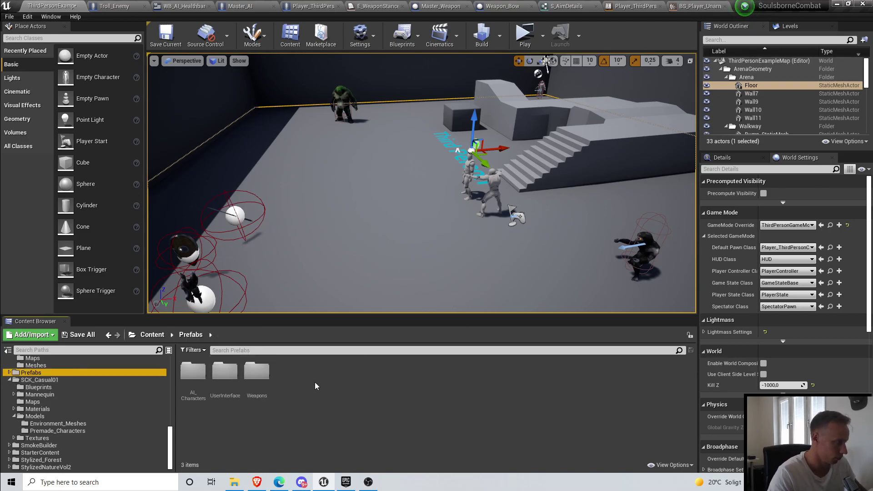
{"action": "left_click", "coordinate": [376, 403]}
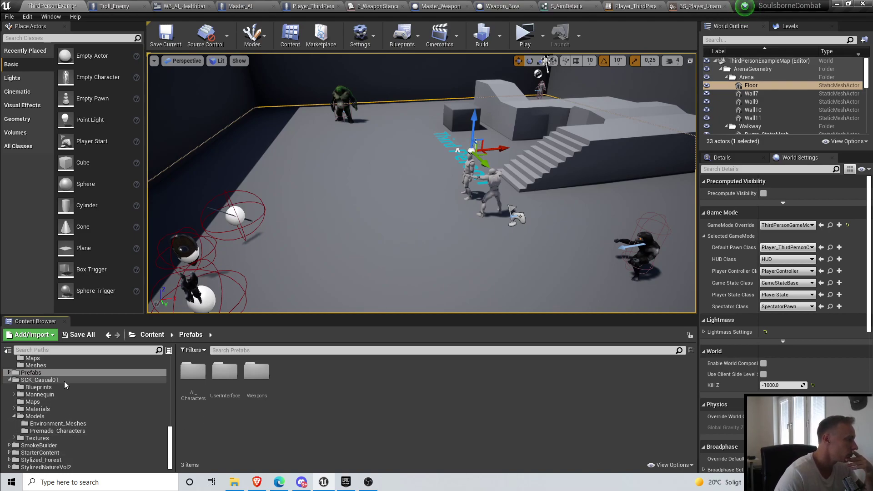
{"action": "left_click", "coordinate": [68, 431]}
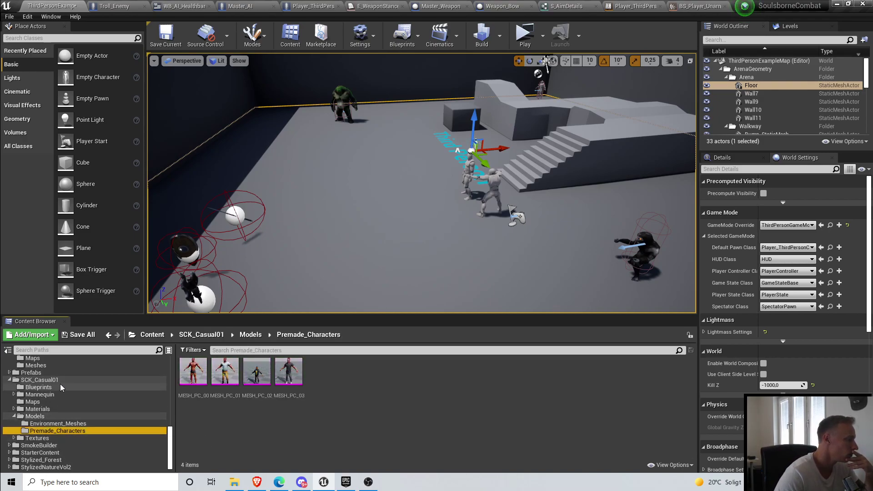
{"action": "scroll", "coordinate": [68, 411], "scroll_direction": "up", "scroll_amount": 4}
{"action": "left_click", "coordinate": [55, 388]}
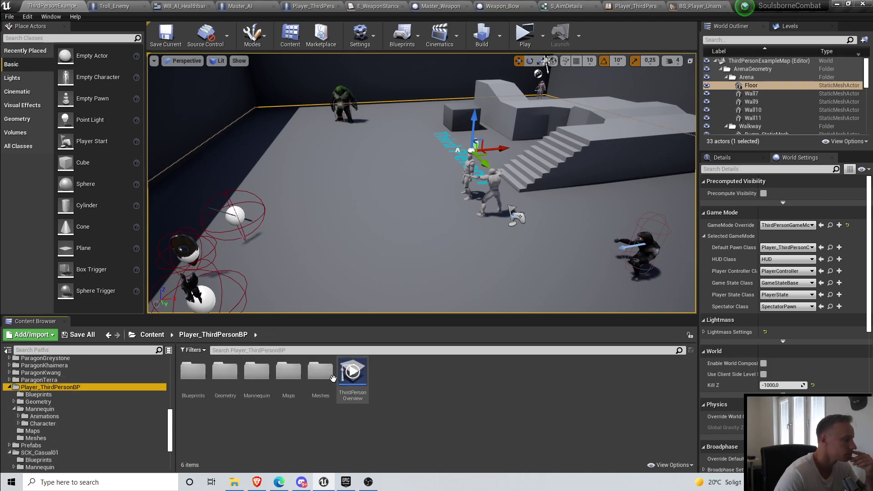
{"action": "double_click", "coordinate": [257, 371]}
{"action": "double_click", "coordinate": [194, 370]}
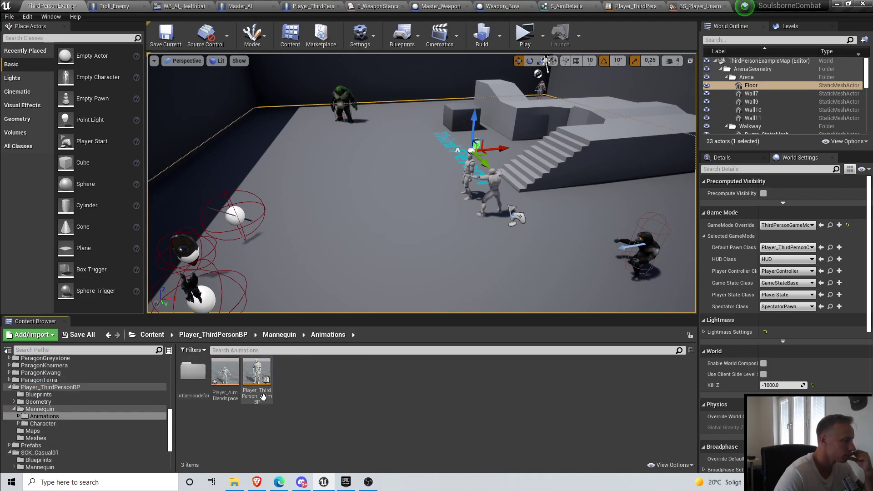
{"action": "left_click", "coordinate": [263, 396]}
{"action": "left_click", "coordinate": [220, 400]}
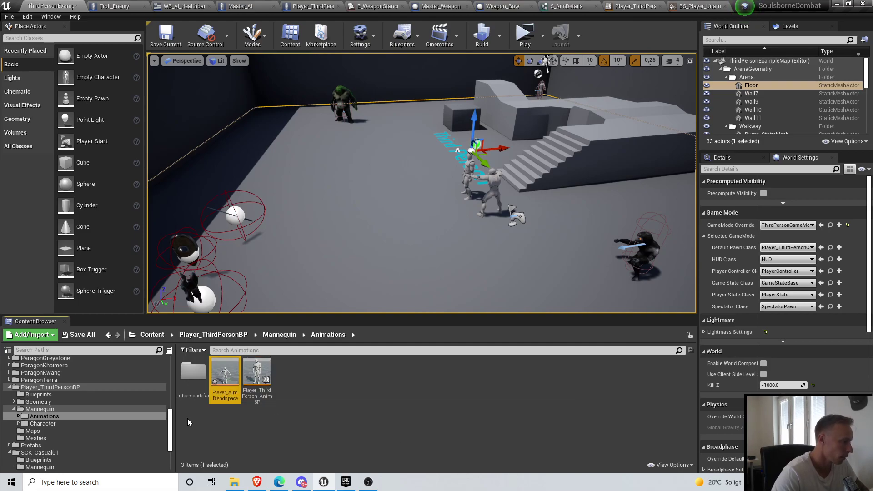
{"action": "double_click", "coordinate": [229, 396]}
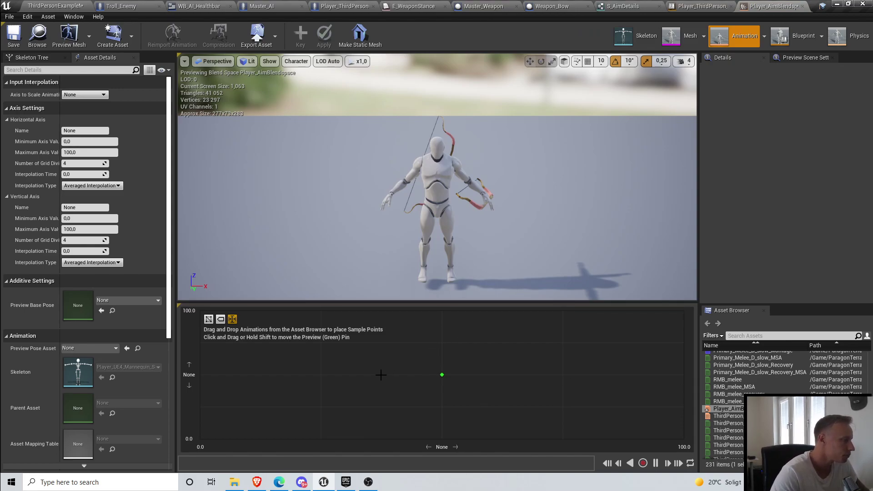
Step: Name the blend space's horizontal axis SpeedForward and its vertical axis SpeedRight
{"action": "left_click", "coordinate": [91, 131]}
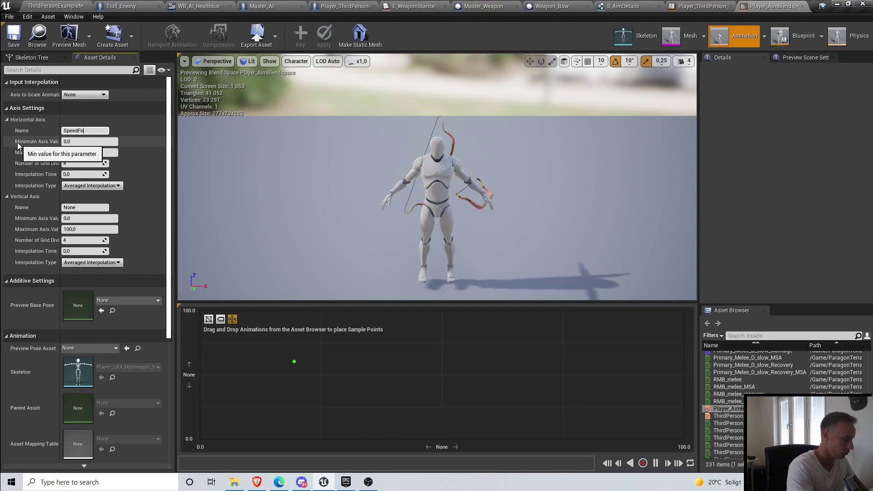
{"action": "left_click", "coordinate": [13, 227]}
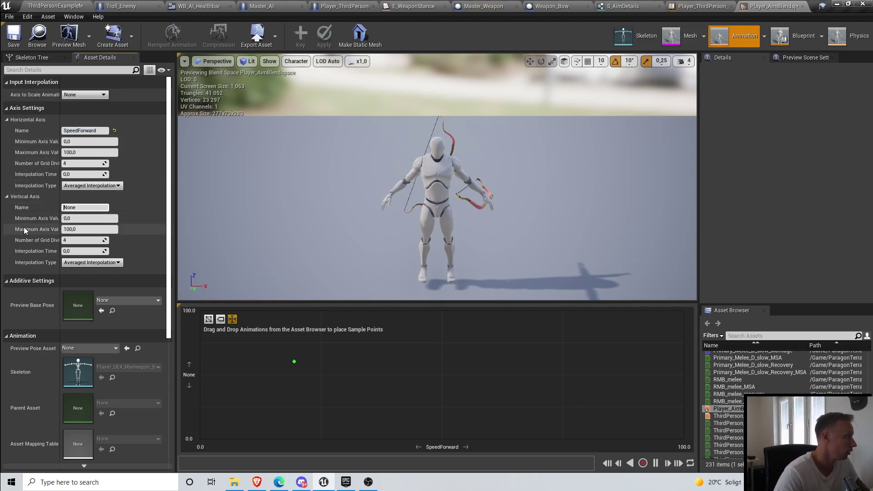
{"action": "type", "text": "Spe"}
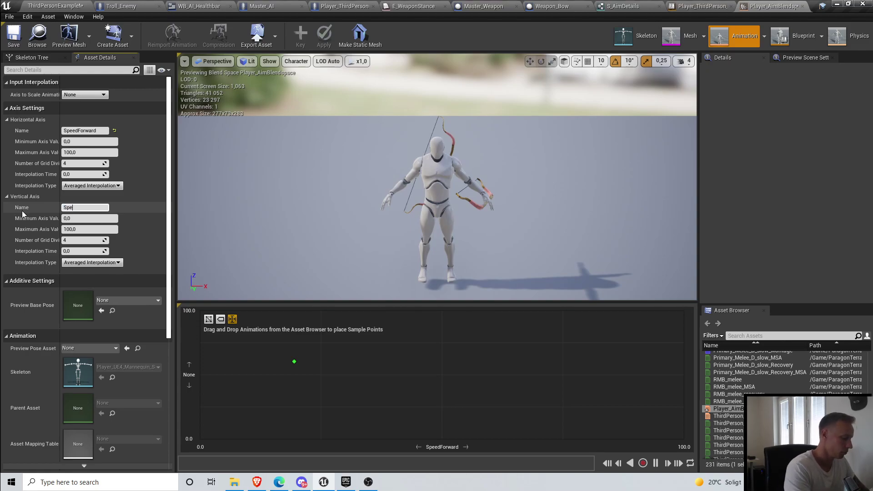
{"action": "type", "text": "edRight"}
{"action": "key", "text": "Return"}
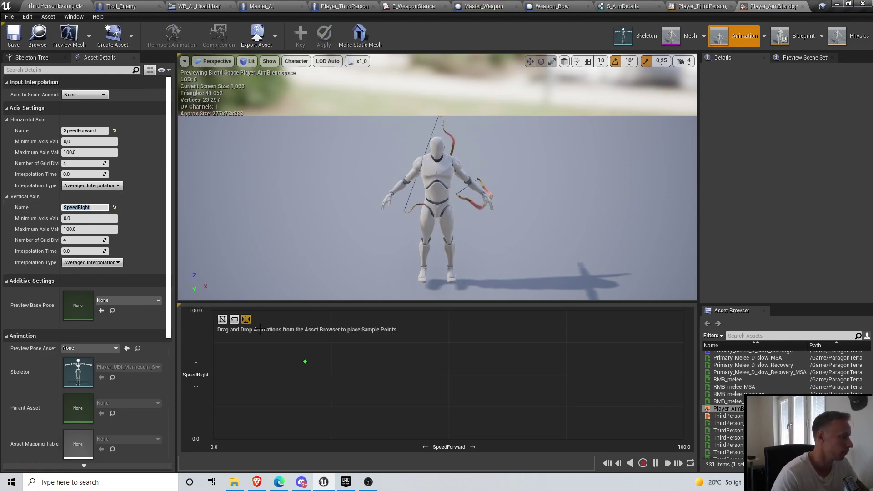
{"action": "left_click_drag", "start_coordinate": [103, 130], "coordinate": [47, 135]}
{"action": "key", "text": "ctrl+a"}
{"action": "type", "text": "SpeedFo"}
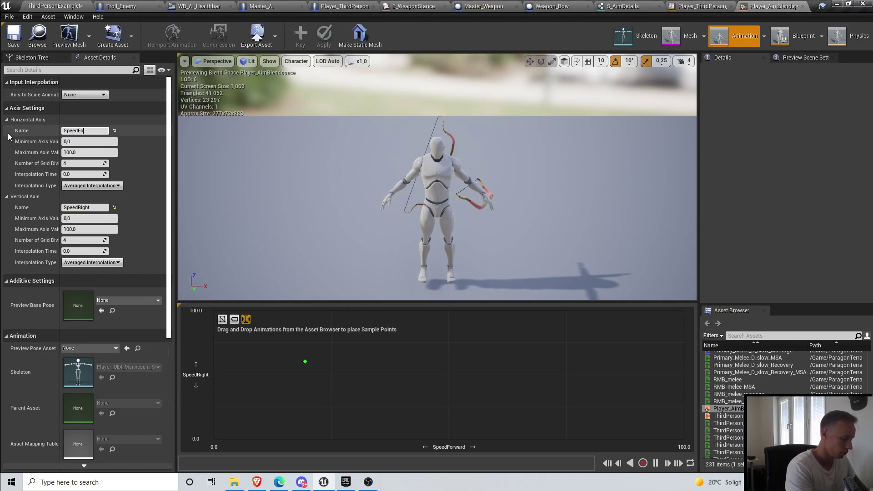
{"action": "type", "text": "rward"}
{"action": "key", "text": "Return"}
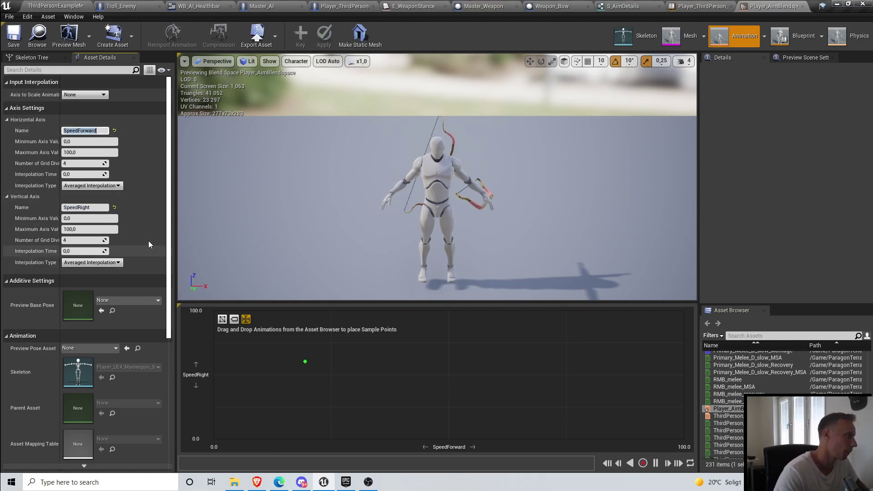
Step: Rename the vertical axis to SpeedForward and the horizontal axis to SpeedRight, and save the blend space
{"action": "left_click", "coordinate": [98, 207]}
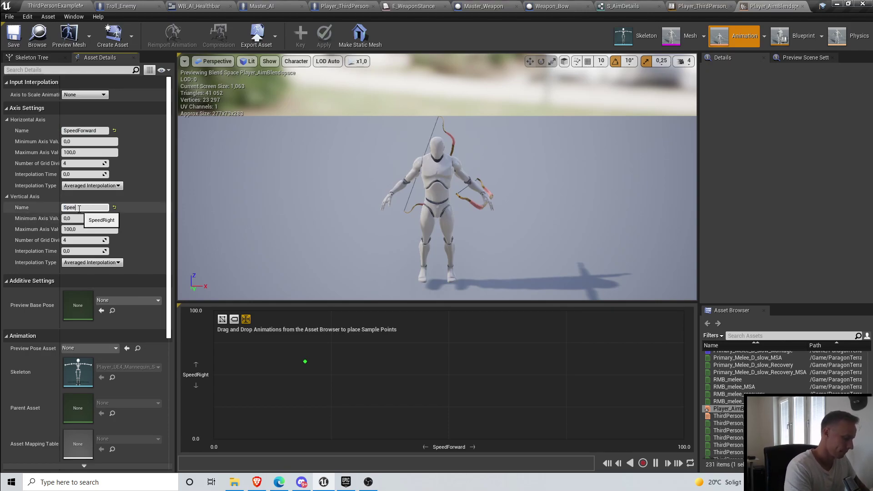
{"action": "type", "text": "SpeedForward"}
{"action": "key", "text": "Return"}
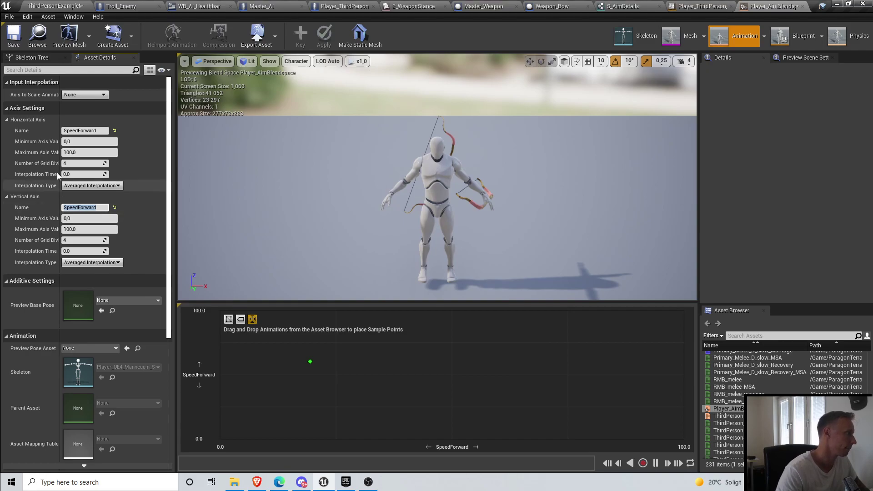
{"action": "left_click", "coordinate": [85, 131]}
{"action": "type", "text": "SpeedRight"}
{"action": "key", "text": "Return"}
{"action": "left_click", "coordinate": [9, 46]}
{"action": "key", "text": "shift"}
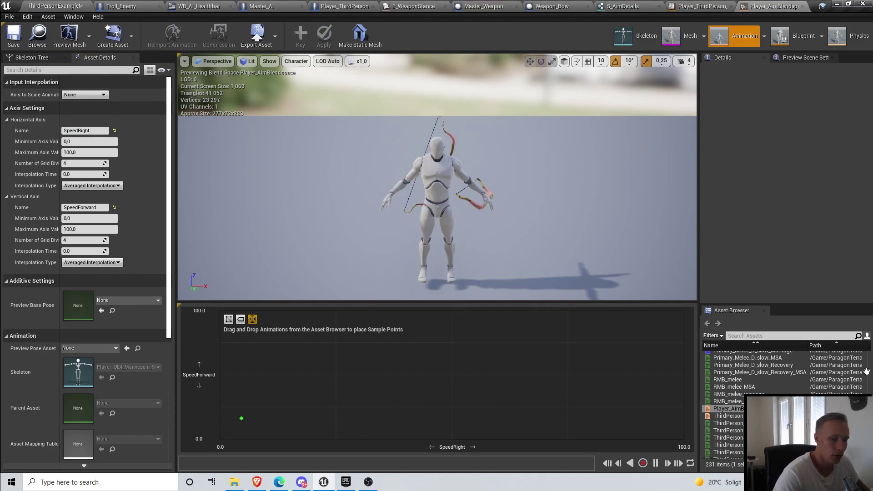
Step: Go to the BowAnimations folder under Animations/Imported/Mixamo in the project content
{"action": "left_click", "coordinate": [90, 7]}
{"action": "scroll", "coordinate": [104, 409], "scroll_direction": "up", "scroll_amount": 5}
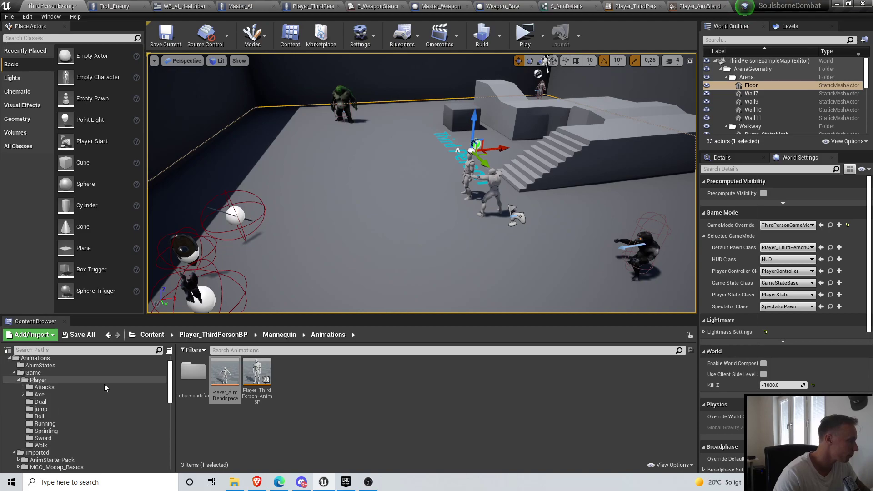
{"action": "left_click", "coordinate": [50, 360]}
{"action": "left_click", "coordinate": [261, 355]}
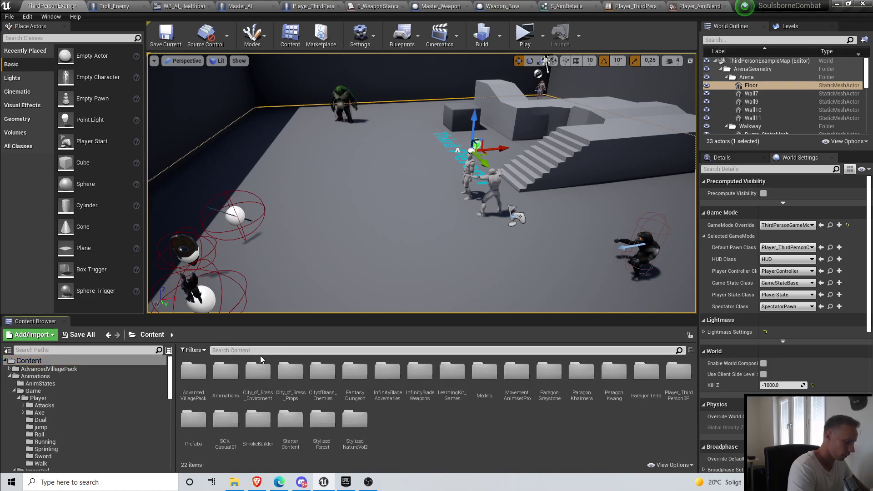
{"action": "left_click", "coordinate": [105, 376]}
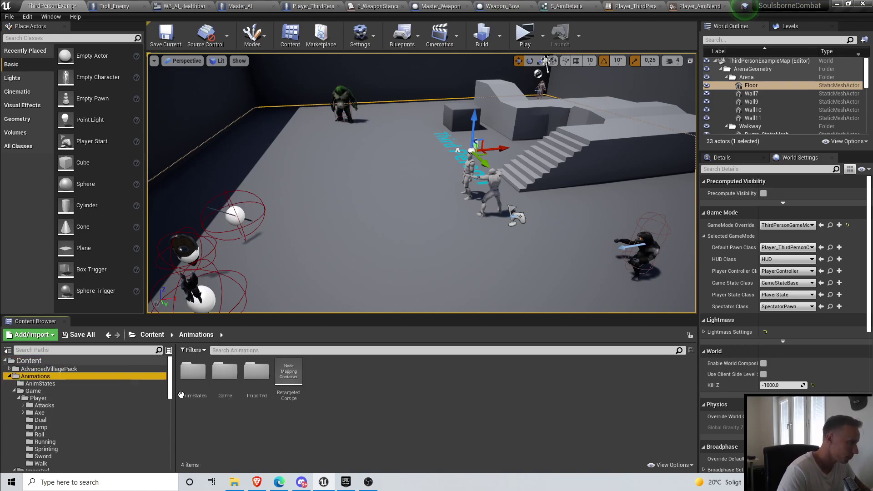
{"action": "double_click", "coordinate": [258, 371]}
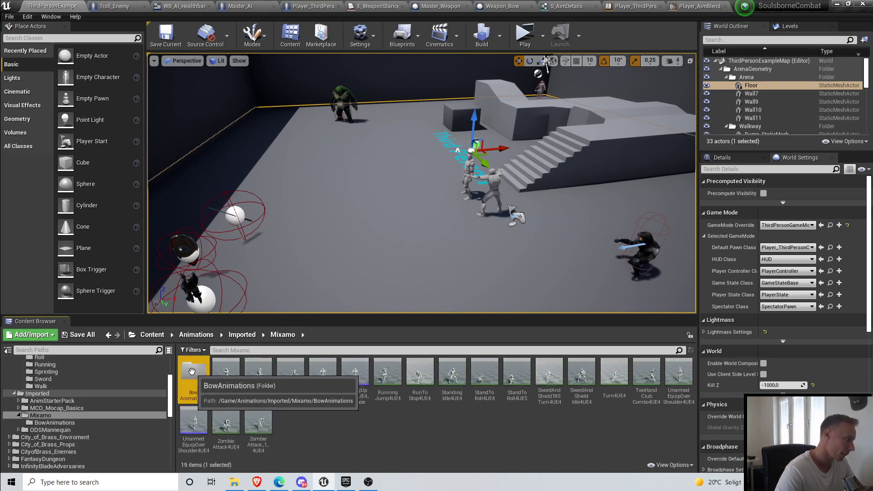
{"action": "double_click", "coordinate": [194, 373]}
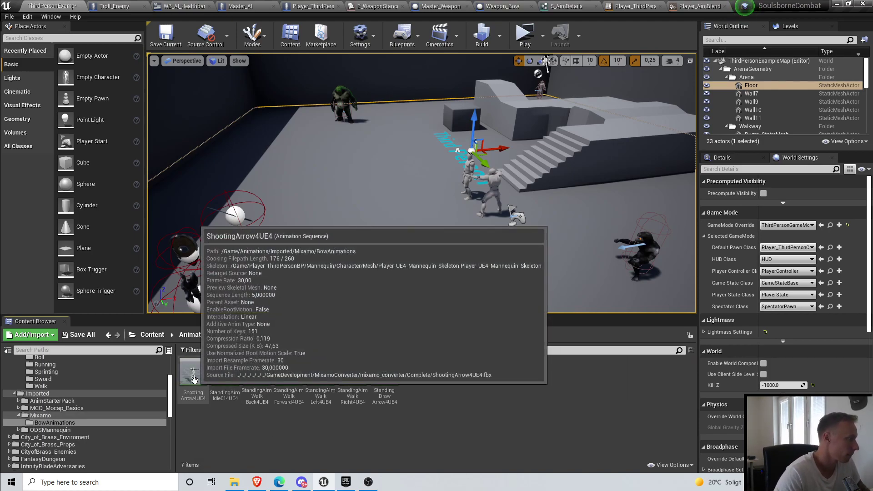
Step: Add StandingAimWalkBack4UE4 at the middle of the Player_AimBlendspace grid's lower edge and StandingAimWalkForward4UE4 at the middle of its upper edge
{"action": "left_click", "coordinate": [266, 374]}
{"action": "left_click_drag", "start_coordinate": [266, 374], "coordinate": [476, 421]}
{"action": "left_click", "coordinate": [51, 5]}
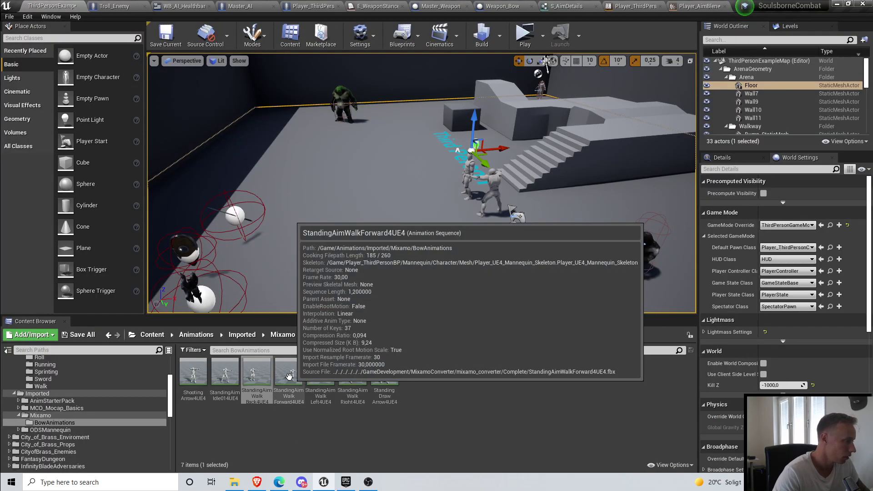
{"action": "left_click", "coordinate": [289, 375]}
{"action": "left_click_drag", "start_coordinate": [289, 375], "coordinate": [452, 306]}
{"action": "left_click", "coordinate": [51, 5]}
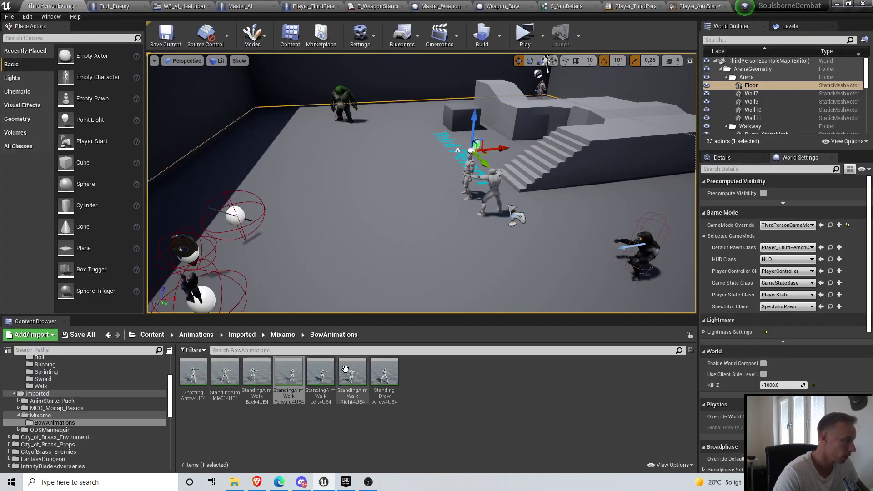
Step: Add StandingAimWalkLeft4UE4 at the middle of the grid's left edge and StandingAimWalkRight4UE4 at the middle of its right edge
{"action": "left_click_drag", "start_coordinate": [320, 374], "coordinate": [244, 369]}
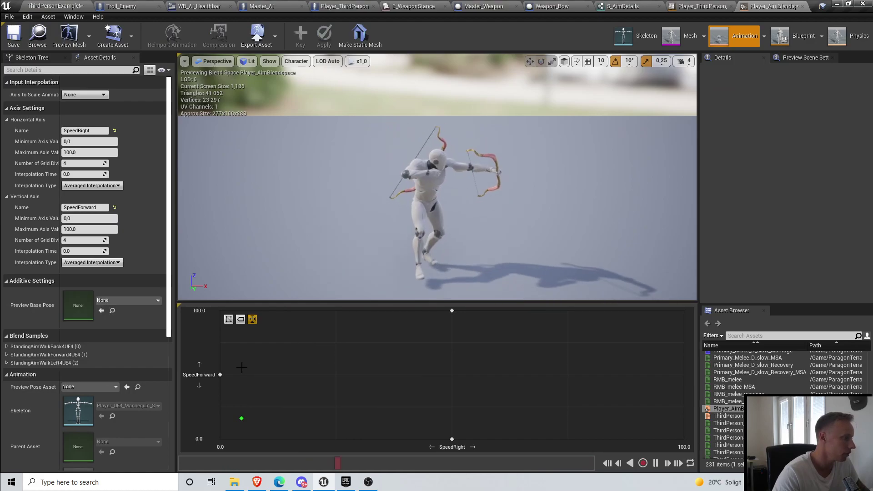
{"action": "left_click", "coordinate": [61, 5]}
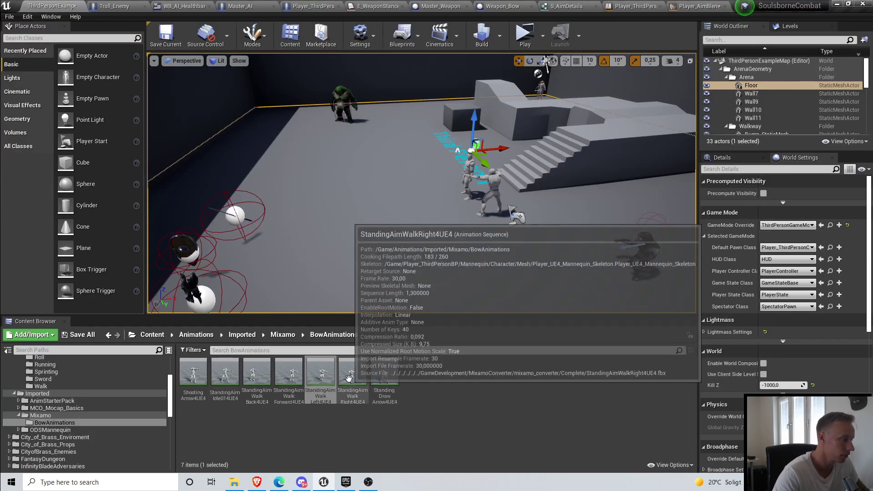
{"action": "left_click_drag", "start_coordinate": [352, 374], "coordinate": [683, 375]}
Step: Open the StandingAimWalkBack4UE4 animation sequence from the BowAnimations folder to preview it
{"action": "left_click", "coordinate": [54, 6]}
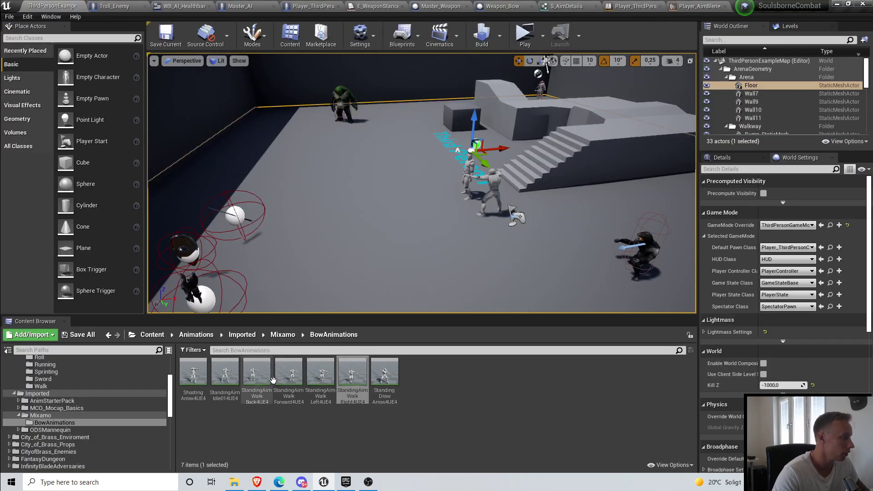
{"action": "double_click", "coordinate": [224, 380]}
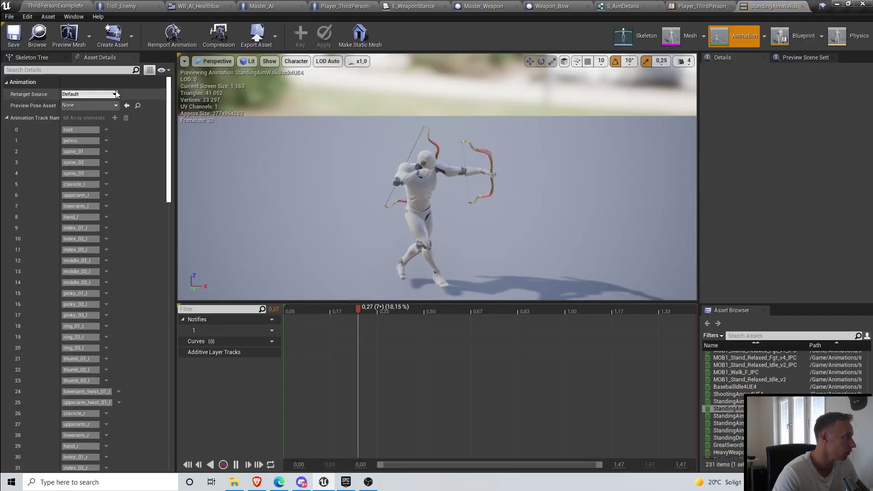
Step: Filter the asset details of StandingAimWalkBack4UE4 by "roo"
{"action": "left_click", "coordinate": [106, 70]}
{"action": "type", "text": "roo"}
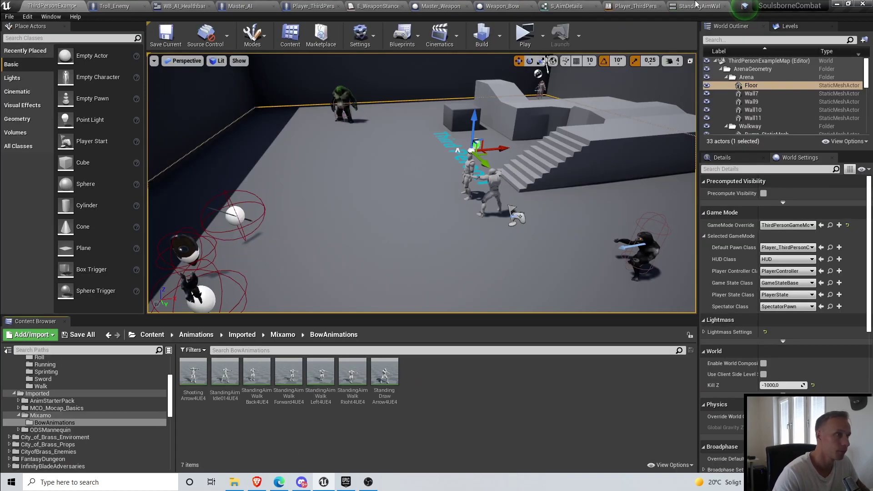
{"action": "left_click", "coordinate": [641, 5]}
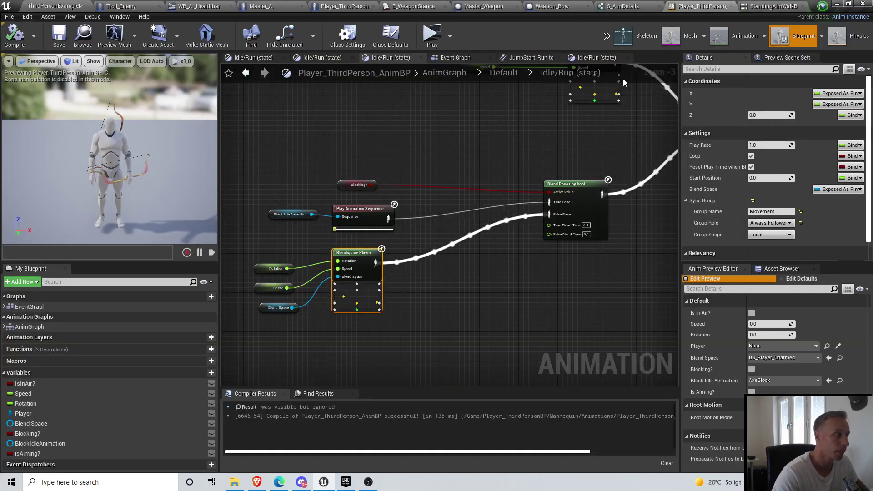
Step: Move the Player_AimBlendspace asset from Player_ThirdPersonBP/Mannequin/Animations into the Animations/Game/Player folder
{"action": "left_click", "coordinate": [62, 4]}
{"action": "scroll", "coordinate": [91, 439], "scroll_direction": "down", "scroll_amount": 5}
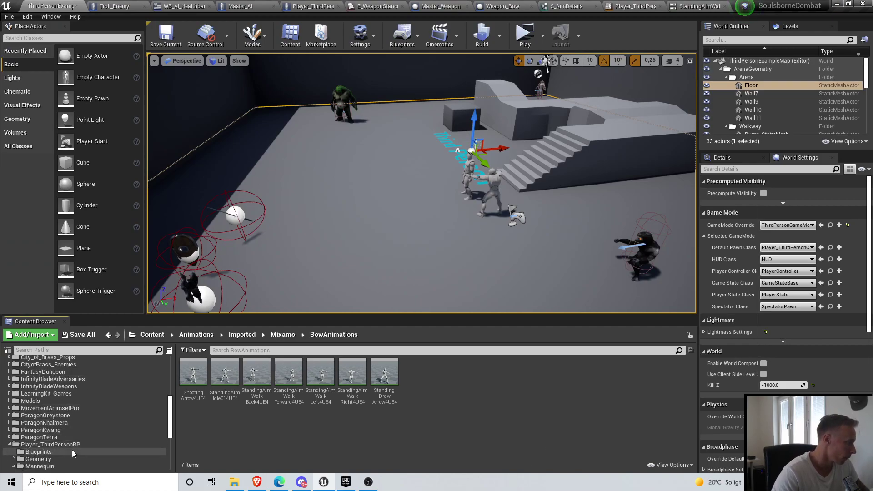
{"action": "left_click", "coordinate": [78, 431]}
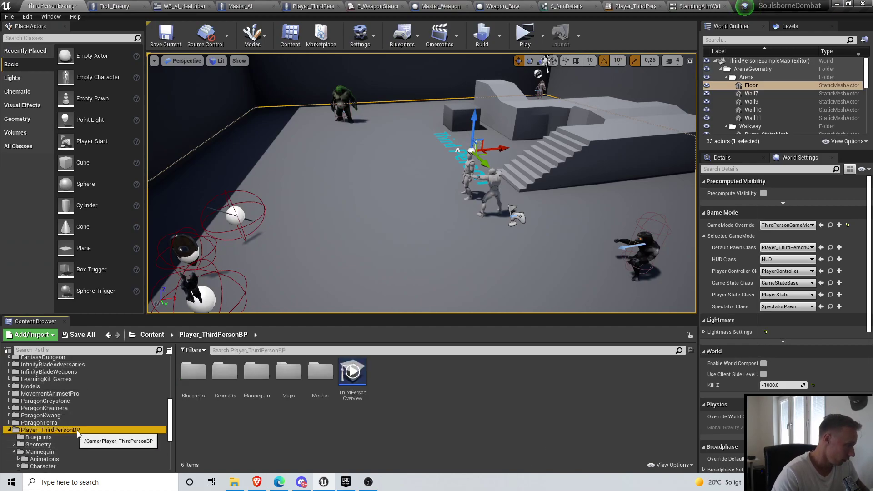
{"action": "double_click", "coordinate": [258, 379]}
{"action": "double_click", "coordinate": [193, 371]}
{"action": "left_click", "coordinate": [225, 377]}
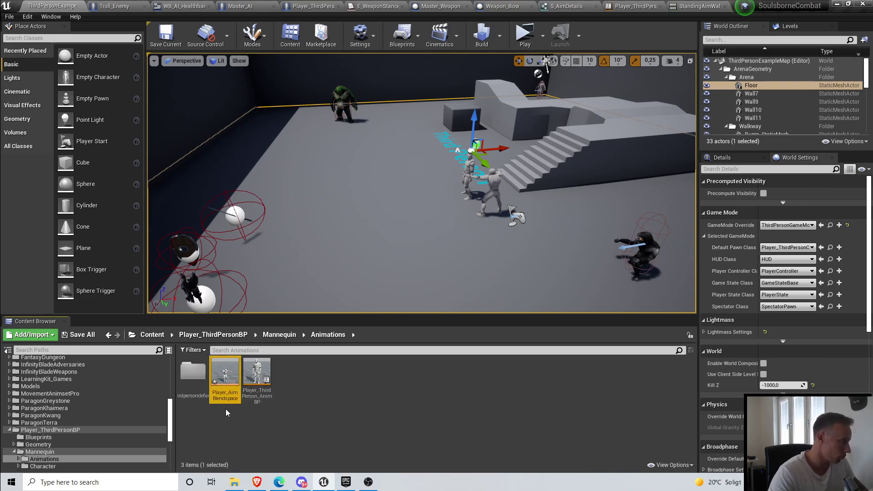
{"action": "scroll", "coordinate": [67, 435], "scroll_direction": "up", "scroll_amount": 10}
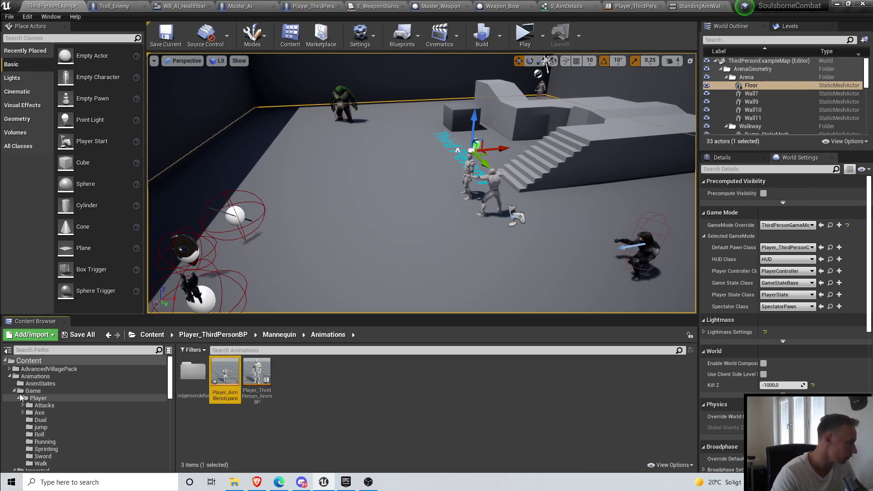
{"action": "scroll", "coordinate": [64, 409], "scroll_direction": "down", "scroll_amount": 1}
{"action": "left_click_drag", "start_coordinate": [223, 373], "coordinate": [64, 386]}
{"action": "left_click", "coordinate": [136, 390]}
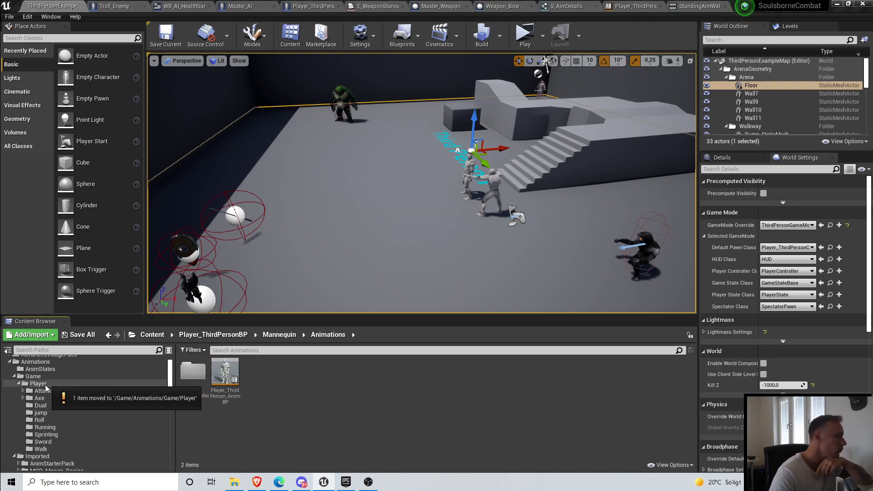
Step: Create a new folder named Ranged inside Animations/Game/Player
{"action": "left_click", "coordinate": [45, 386]}
{"action": "right_click", "coordinate": [337, 436]}
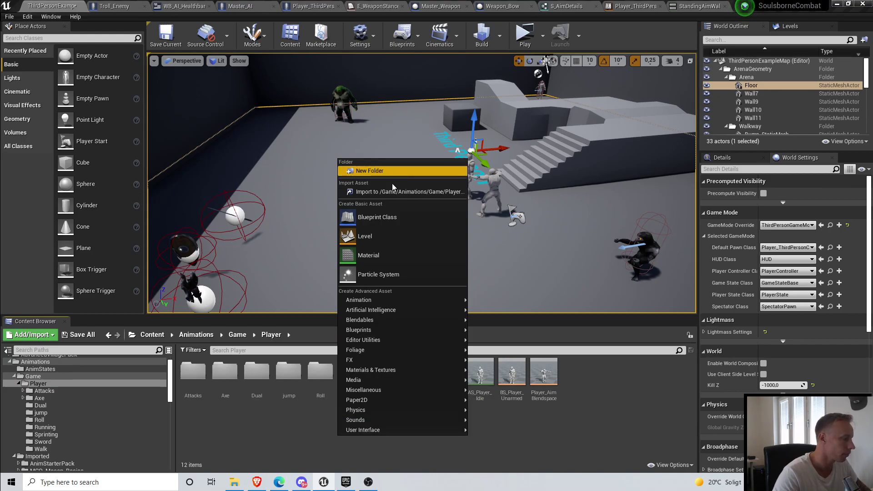
{"action": "left_click", "coordinate": [380, 171]}
{"action": "type", "text": "Ranged"}
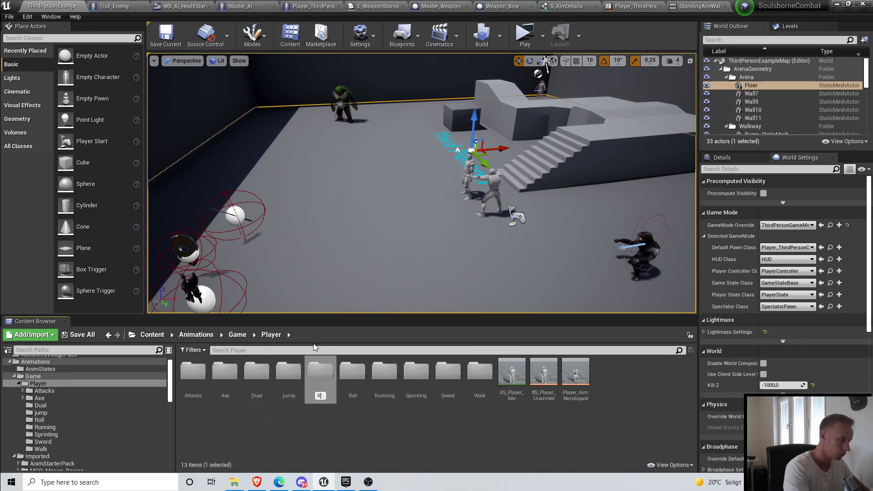
{"action": "key", "text": "Return"}
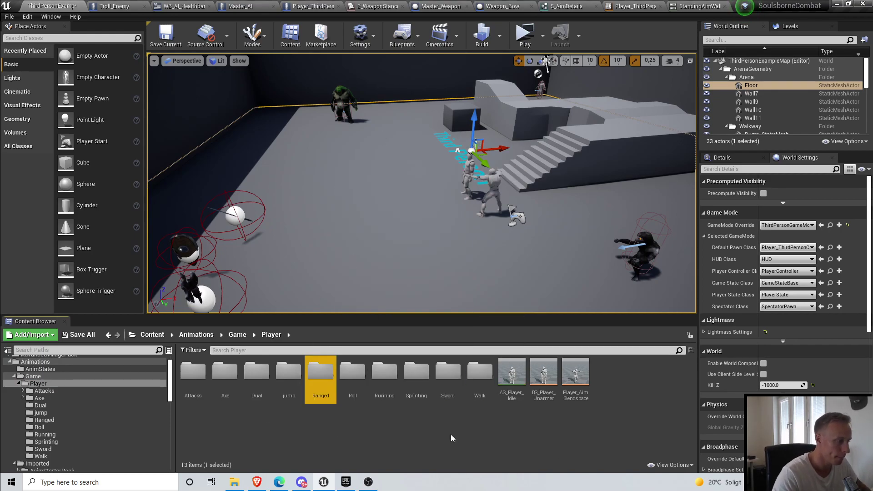
Step: Rename the Ranged folder to Bow
{"action": "key", "text": "F2"}
{"action": "type", "text": "Bo"}
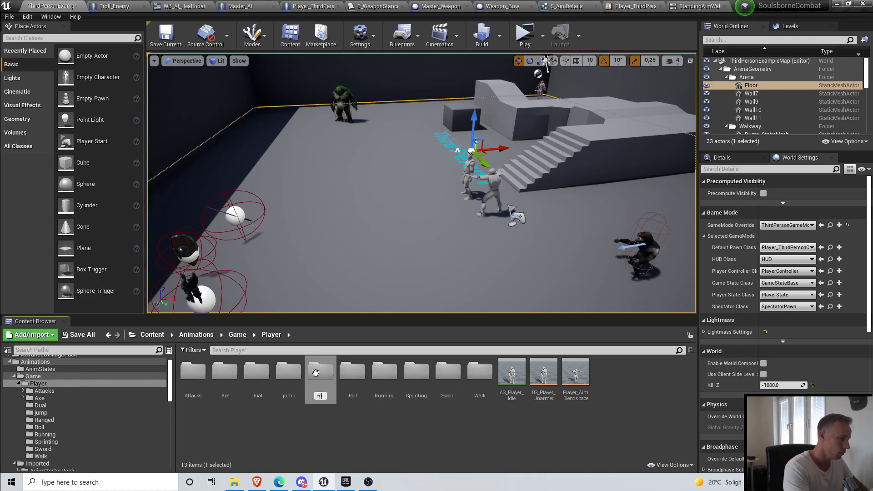
{"action": "type", "text": "w"}
{"action": "key", "text": "Return"}
Step: Move Player_AimBlendspace into the Bow folder and open that folder
{"action": "left_click_drag", "start_coordinate": [575, 373], "coordinate": [255, 380]}
{"action": "left_click", "coordinate": [281, 393]}
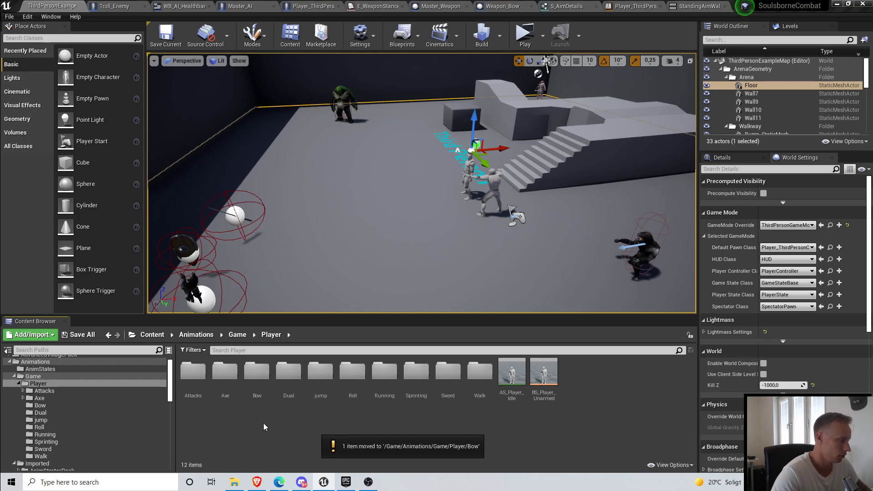
{"action": "double_click", "coordinate": [256, 376]}
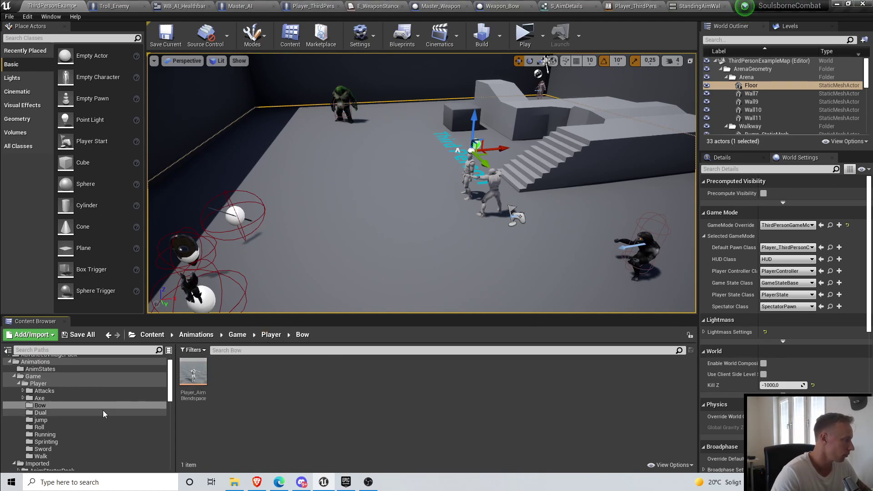
Step: Move all seven bow animations from Imported/Mixamo/BowAnimations into the Animations/Game/Player/Bow folder
{"action": "scroll", "coordinate": [100, 411], "scroll_direction": "down", "scroll_amount": 2}
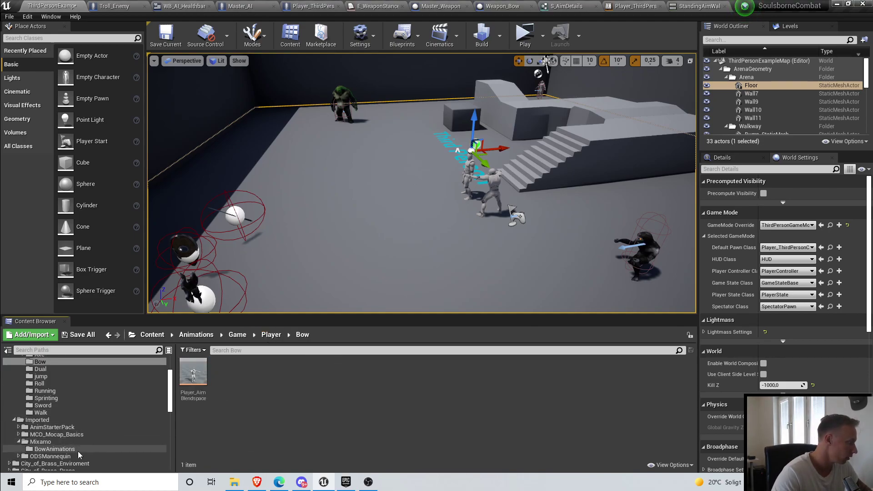
{"action": "left_click", "coordinate": [77, 450]}
{"action": "left_click", "coordinate": [194, 378]}
{"action": "left_click", "coordinate": [385, 377], "text": "shift"}
{"action": "scroll", "coordinate": [50, 440], "scroll_direction": "up", "scroll_amount": 2}
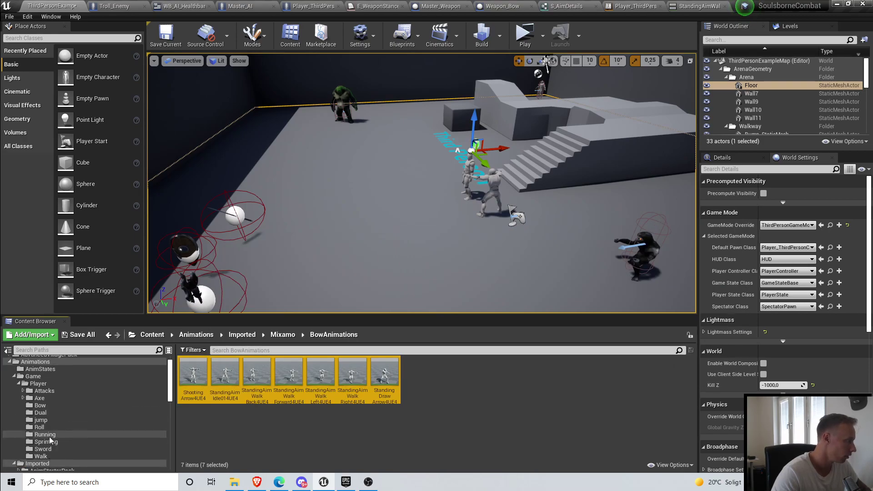
{"action": "left_click_drag", "start_coordinate": [194, 378], "coordinate": [70, 407]}
{"action": "left_click", "coordinate": [82, 418]}
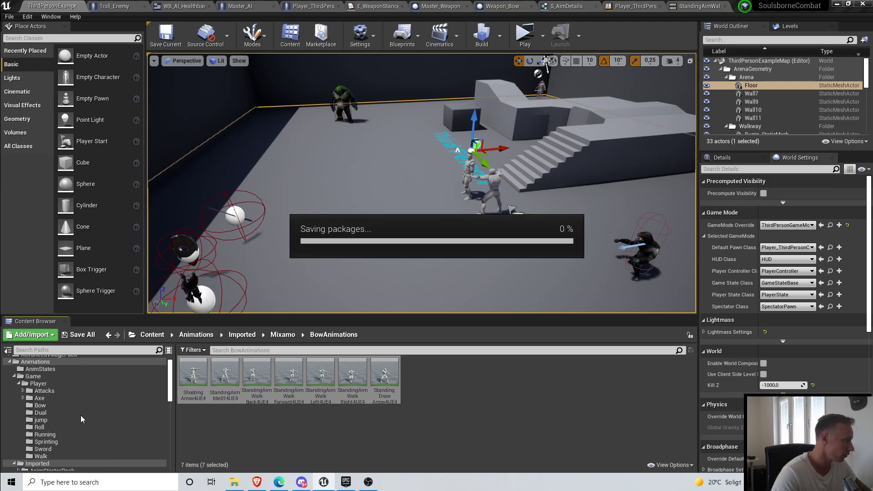
Step: Open Player_AimBlendspace from the Bow folder and add StandingAimIdle014UE4 at the centre of its grid
{"action": "left_click", "coordinate": [40, 405]}
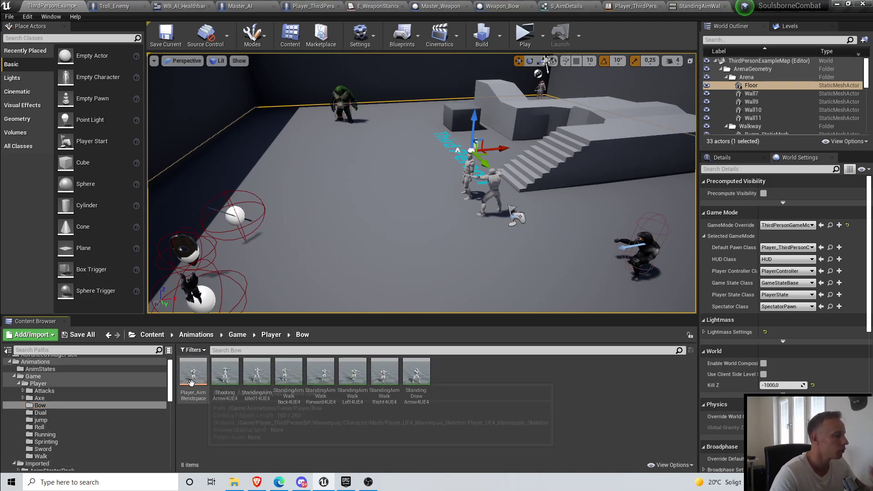
{"action": "double_click", "coordinate": [193, 396]}
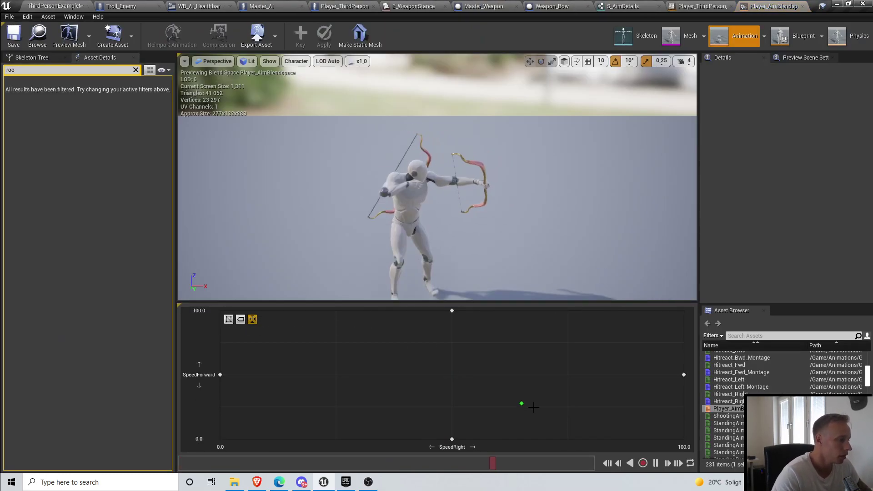
{"action": "left_click", "coordinate": [75, 6]}
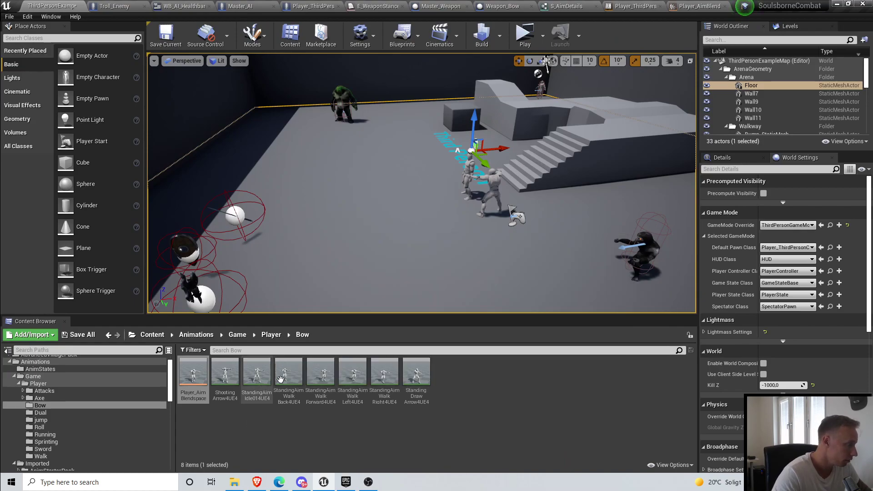
{"action": "left_click_drag", "start_coordinate": [257, 375], "coordinate": [451, 375]}
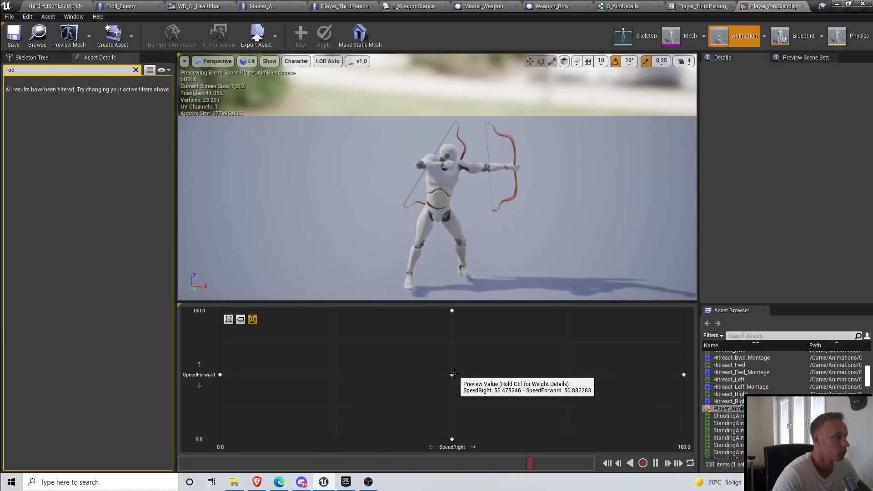
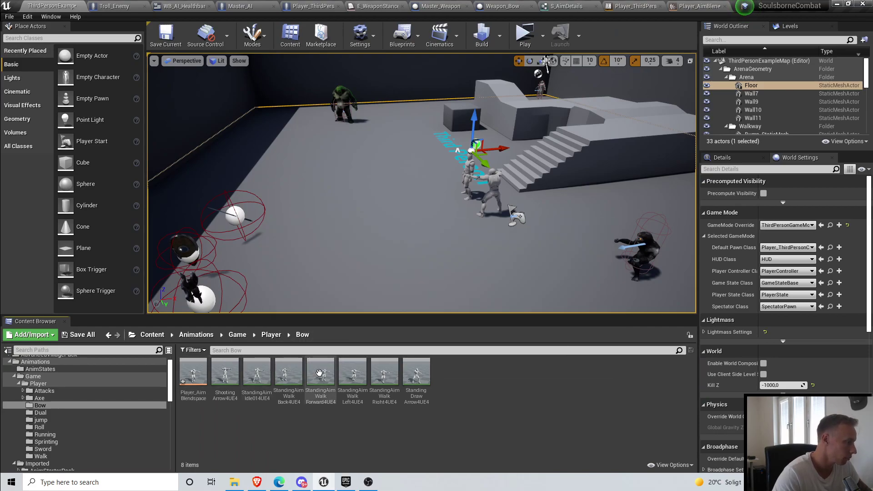
Step: Open StandingAimWalkForward4UE4, turn on EnableRootMotion and play the animation preview
{"action": "double_click", "coordinate": [335, 370]}
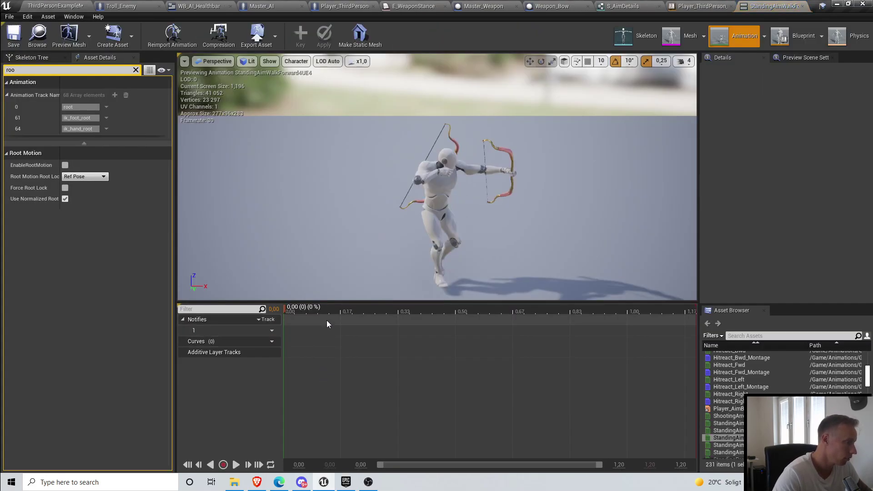
{"action": "left_click", "coordinate": [237, 465]}
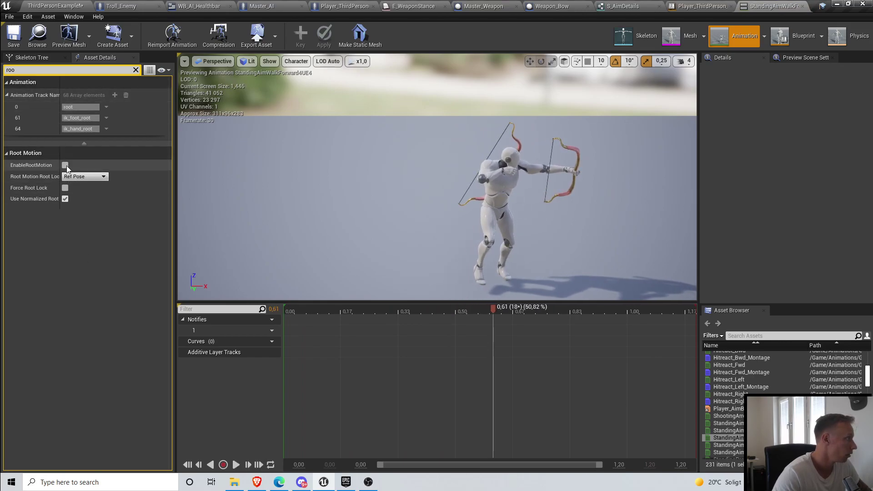
{"action": "left_click", "coordinate": [65, 165]}
{"action": "left_click", "coordinate": [236, 465]}
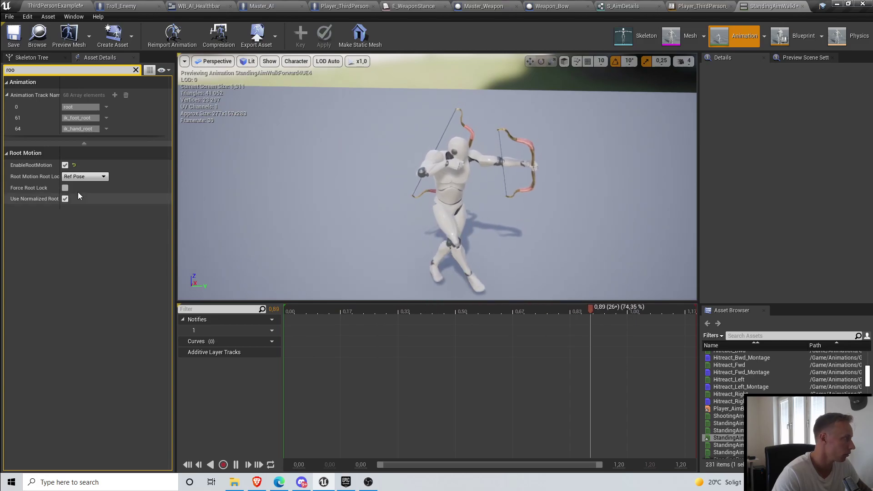
Step: Turn off EnableRootMotion for StandingAimWalkForward4UE4 and save the animation
{"action": "left_click", "coordinate": [65, 166]}
{"action": "left_click", "coordinate": [13, 40]}
Step: Return to the ThirdPersonExampleMap level and save it
{"action": "left_click", "coordinate": [69, 5]}
{"action": "right_click_drag", "start_coordinate": [442, 264], "coordinate": [474, 238]}
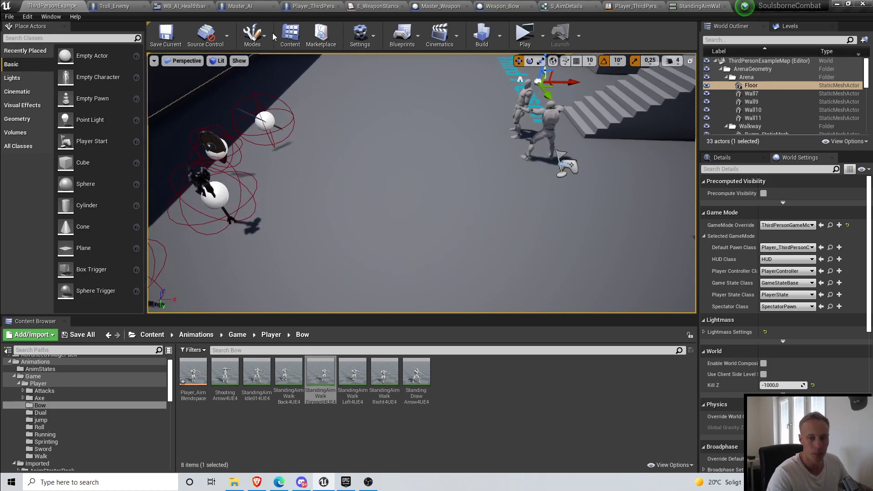
{"action": "right_click_drag", "start_coordinate": [345, 185], "coordinate": [391, 185]}
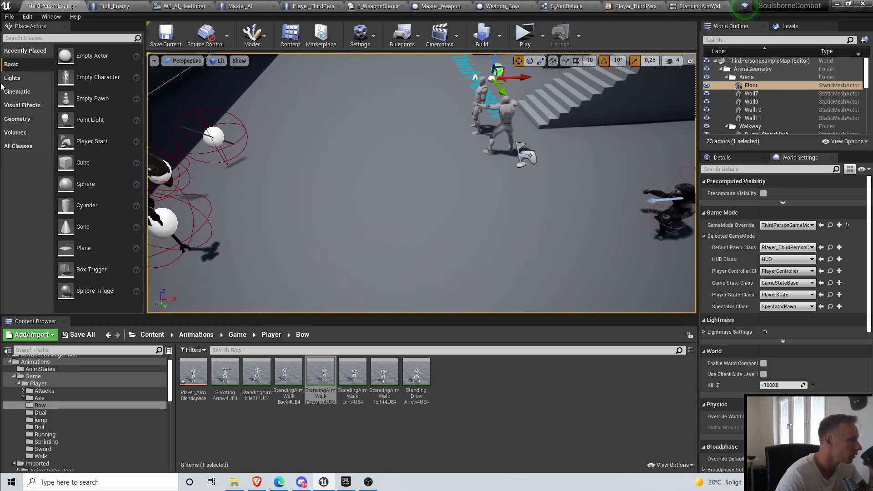
{"action": "left_click", "coordinate": [168, 40]}
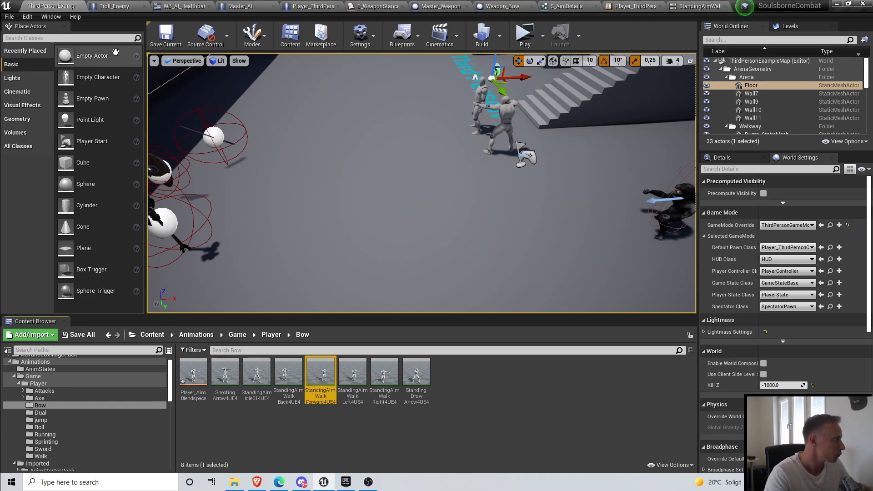
{"action": "left_click", "coordinate": [169, 37]}
{"action": "key", "text": "s"}
{"action": "right_click_drag", "start_coordinate": [450, 199], "coordinate": [443, 135]}
{"action": "key", "text": "w"}
{"action": "key", "text": "a"}
{"action": "left_click", "coordinate": [167, 39]}
{"action": "key", "text": "s"}
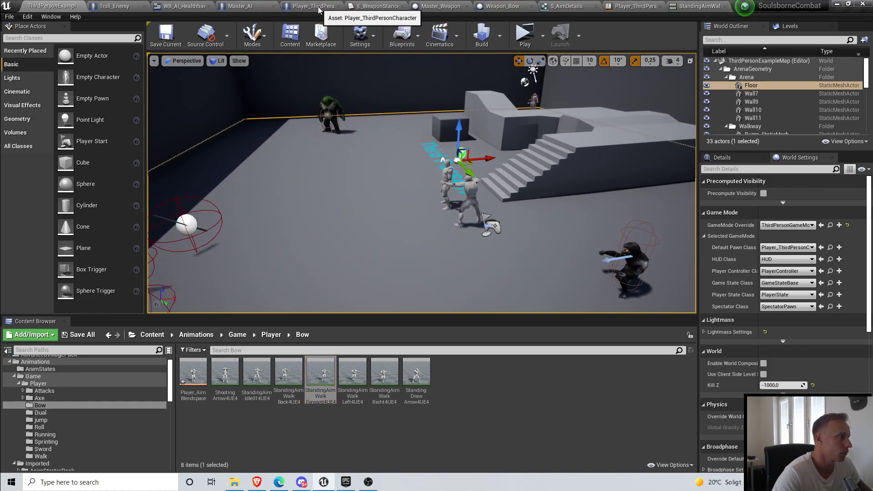
Step: Open the Aiming state inside the Aiming state machine of Player_ThirdPerson_AnimBP's AnimGraph
{"action": "left_click", "coordinate": [193, 374]}
{"action": "left_click", "coordinate": [629, 5]}
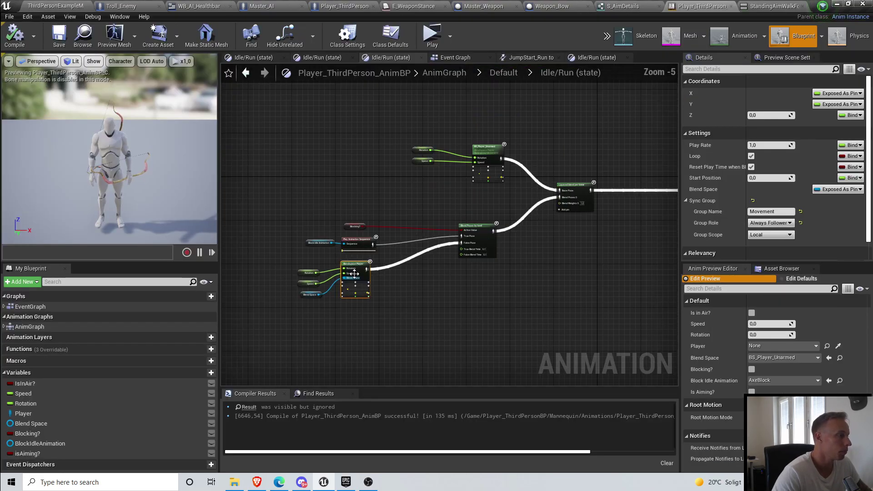
{"action": "left_click", "coordinate": [249, 76]}
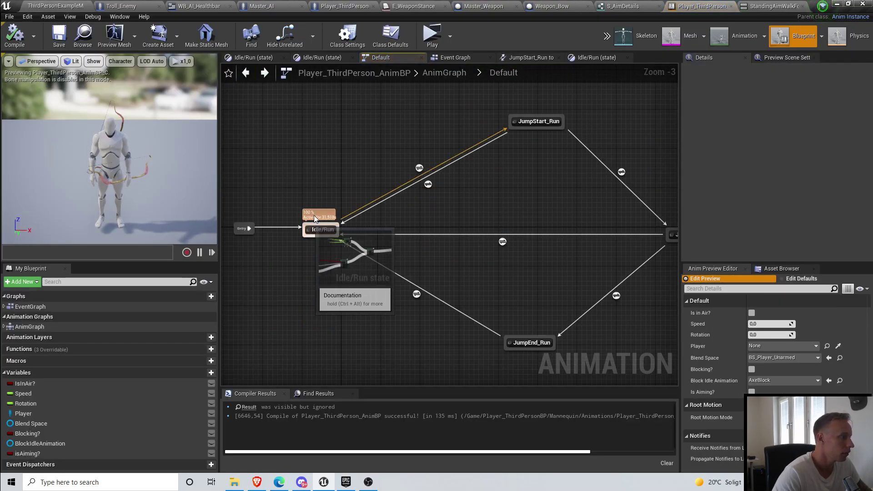
{"action": "left_click", "coordinate": [435, 72]}
{"action": "scroll", "coordinate": [258, 192], "scroll_direction": "up", "scroll_amount": 5}
{"action": "double_click", "coordinate": [312, 180]}
{"action": "double_click", "coordinate": [526, 239]}
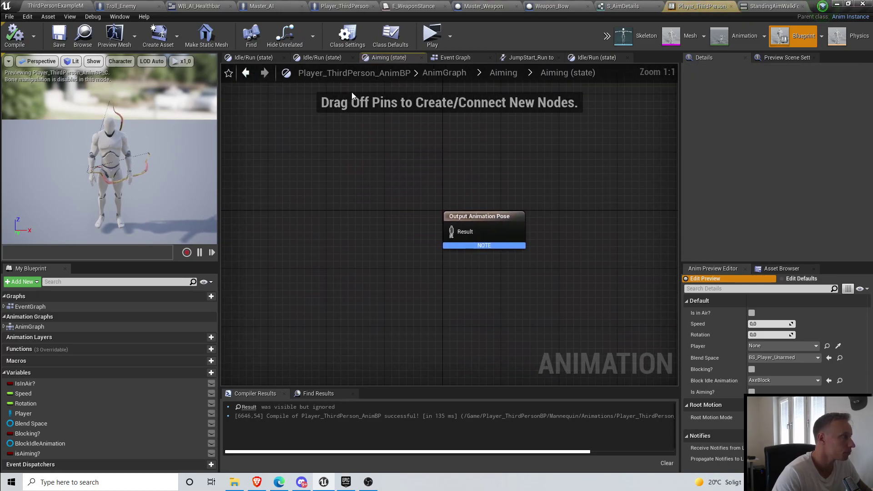
Step: Add a Player_AimBlendspace player to the Aiming state, connect it to the Output Animation Pose and compile
{"action": "left_click", "coordinate": [52, 6]}
{"action": "left_click_drag", "start_coordinate": [197, 370], "coordinate": [360, 247]}
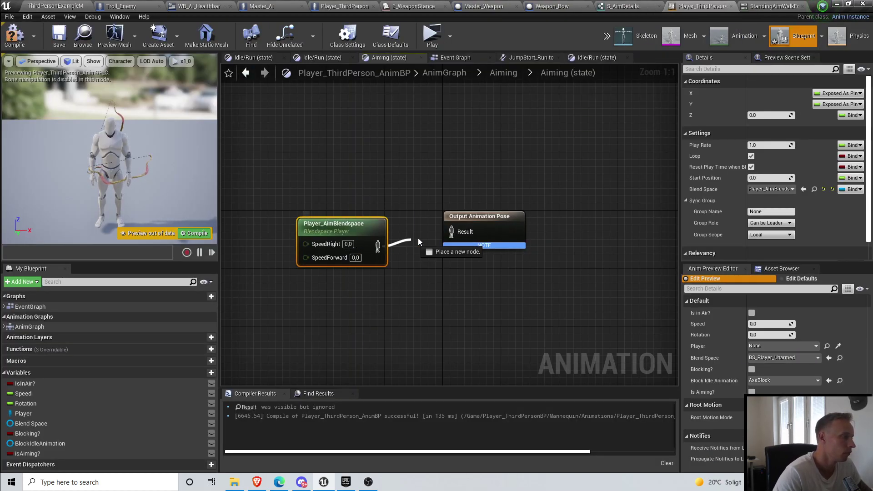
{"action": "left_click_drag", "start_coordinate": [458, 232], "coordinate": [458, 232]}
{"action": "left_click_drag", "start_coordinate": [352, 228], "coordinate": [345, 213]}
{"action": "right_click_drag", "start_coordinate": [424, 154], "coordinate": [546, 167]}
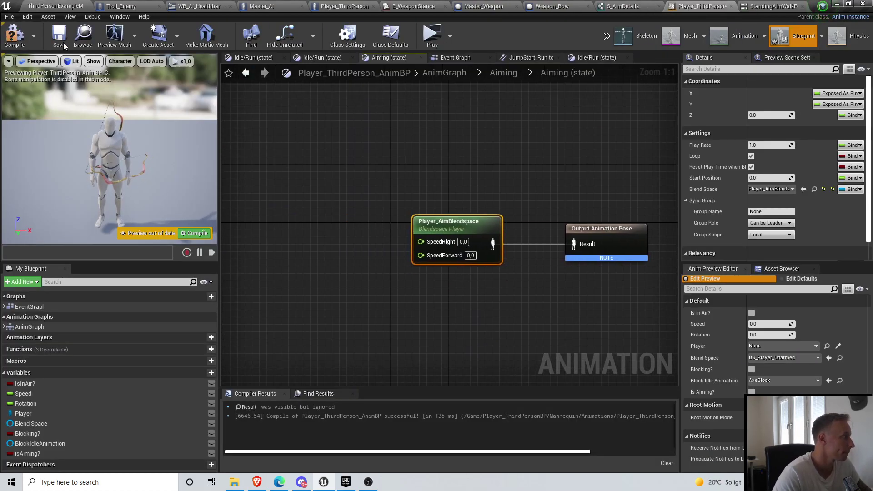
{"action": "left_click", "coordinate": [12, 37]}
Step: Add Rotation and Speed getters, connecting Rotation to SpeedRight and Speed to SpeedForward on the Player_AimBlendspace node
{"action": "right_click_drag", "start_coordinate": [406, 200], "coordinate": [466, 185]}
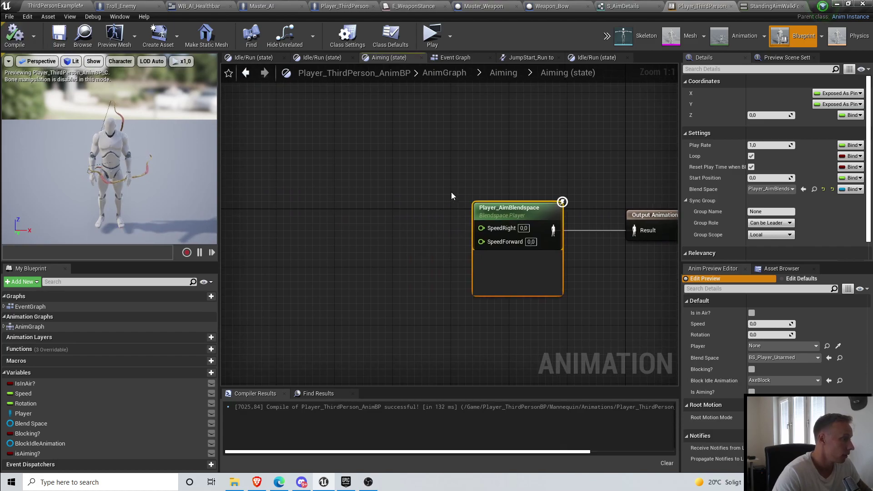
{"action": "scroll", "coordinate": [430, 207], "scroll_direction": "down", "scroll_amount": 1}
{"action": "left_click_drag", "start_coordinate": [81, 404], "coordinate": [343, 219]}
{"action": "left_click", "coordinate": [399, 232]}
{"action": "scroll", "coordinate": [401, 238], "scroll_direction": "up", "scroll_amount": 1}
{"action": "left_click_drag", "start_coordinate": [53, 395], "coordinate": [484, 236]}
{"action": "left_click", "coordinate": [365, 258]}
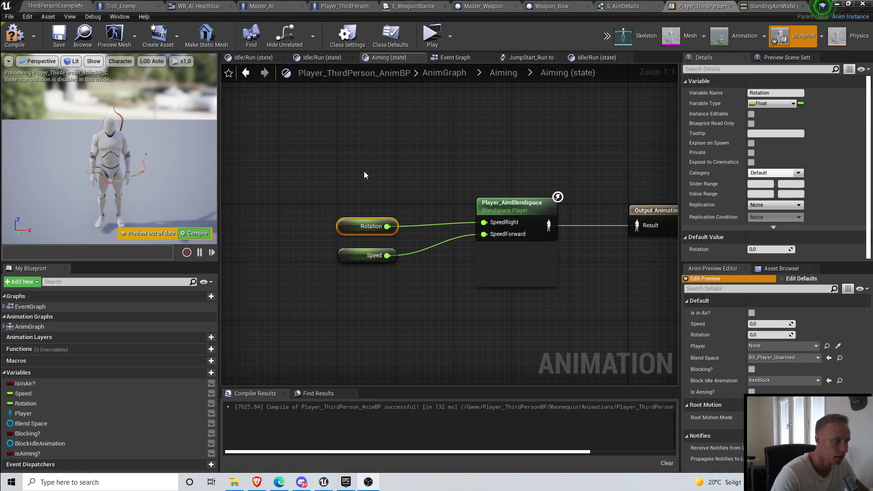
Step: Examine how the Event Graph calculates and sets Speed and Rotation, and how the Idle/Run state feeds them into its Blendspace Player
{"action": "right_click_drag", "start_coordinate": [363, 177], "coordinate": [413, 182]}
{"action": "left_click", "coordinate": [452, 57]}
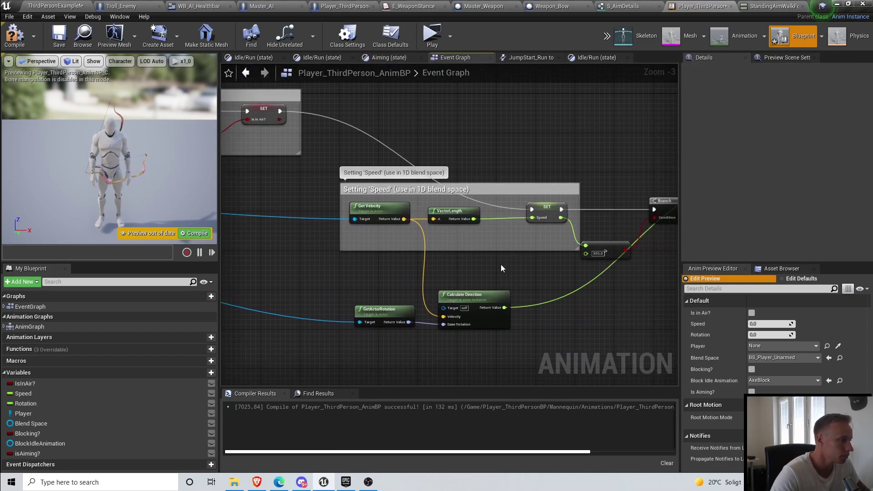
{"action": "right_click_drag", "start_coordinate": [508, 265], "coordinate": [246, 271]}
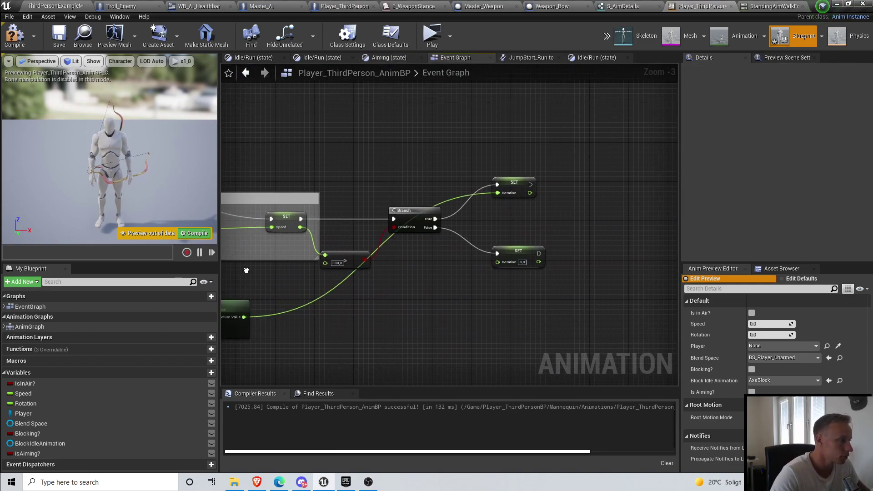
{"action": "left_click", "coordinate": [516, 179]}
{"action": "right_click_drag", "start_coordinate": [421, 236], "coordinate": [593, 190]}
{"action": "right_click_drag", "start_coordinate": [429, 282], "coordinate": [532, 273]}
{"action": "scroll", "coordinate": [390, 285], "scroll_direction": "up", "scroll_amount": 1}
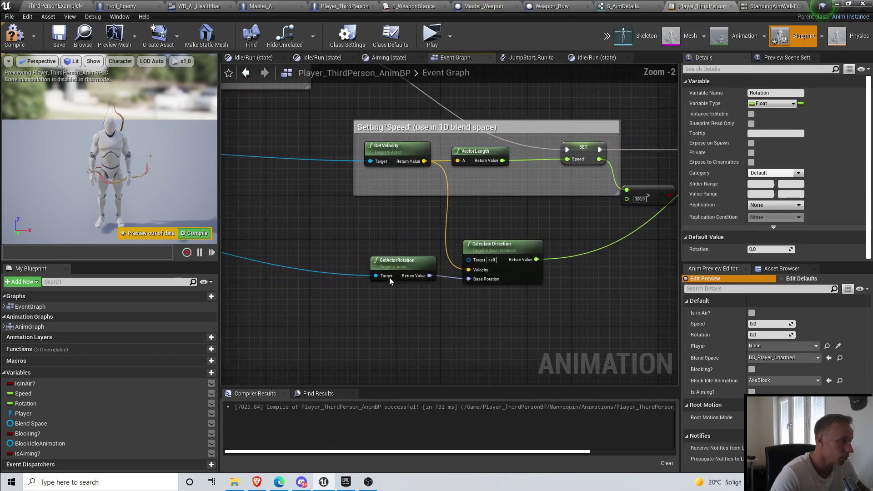
{"action": "left_click_drag", "start_coordinate": [402, 263], "coordinate": [395, 268]}
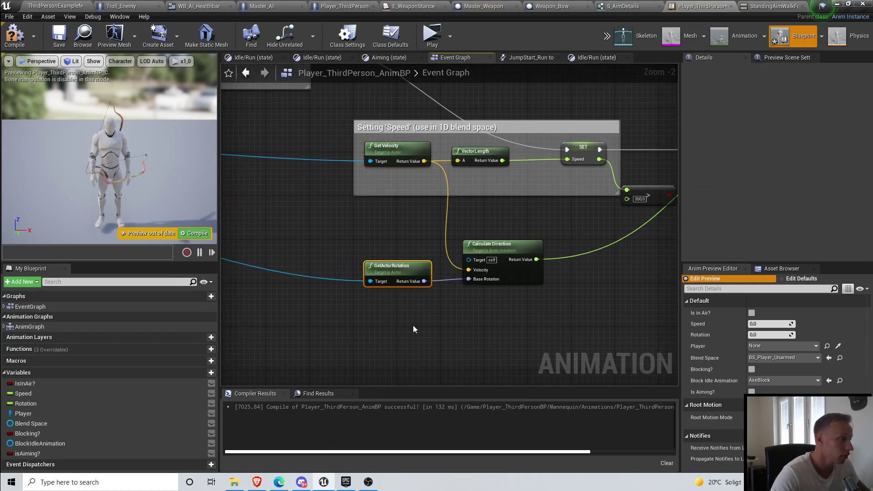
{"action": "scroll", "coordinate": [440, 315], "scroll_direction": "up", "scroll_amount": 1}
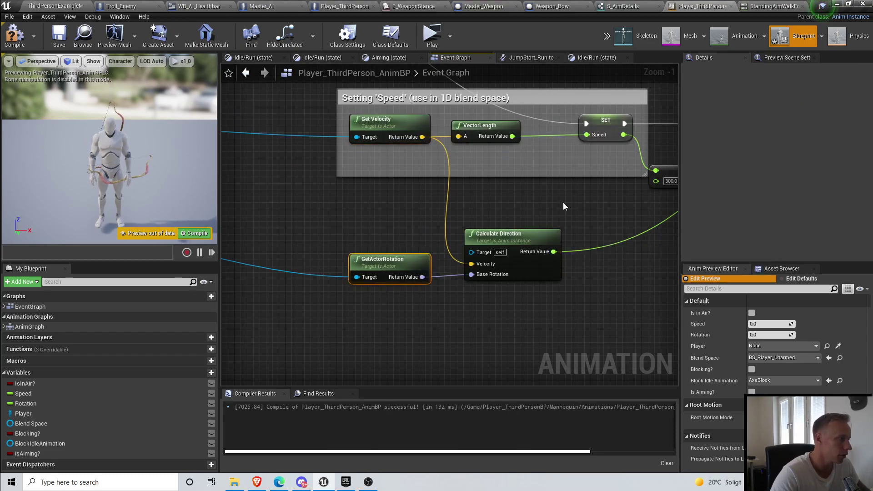
{"action": "right_click_drag", "start_coordinate": [604, 196], "coordinate": [441, 248]}
{"action": "scroll", "coordinate": [440, 248], "scroll_direction": "down", "scroll_amount": 1}
{"action": "right_click_drag", "start_coordinate": [593, 268], "coordinate": [447, 290]}
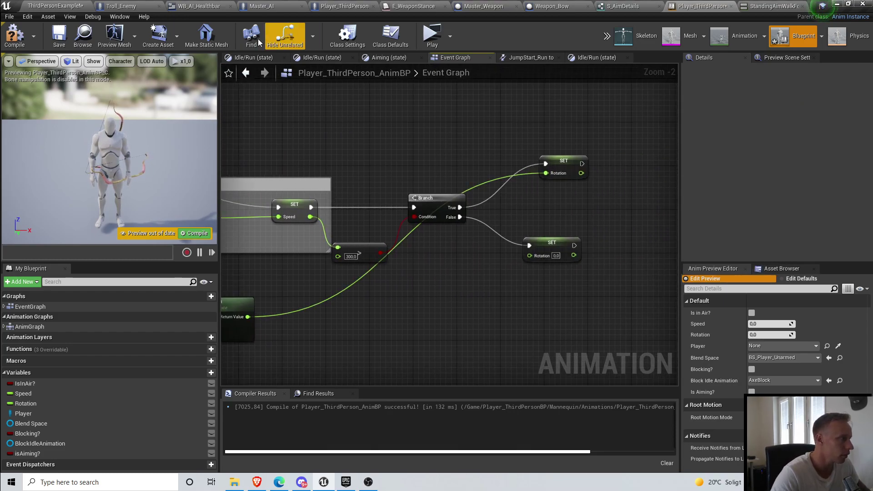
{"action": "left_click", "coordinate": [580, 60]}
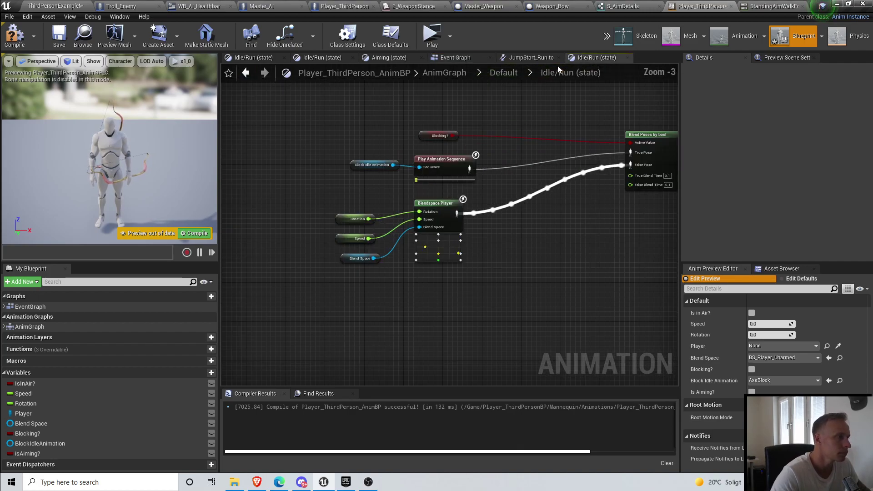
Step: Compile the animation blueprint, start the multiplayer preview and have the Client 1 character pick up and equip the bow
{"action": "left_click", "coordinate": [14, 35]}
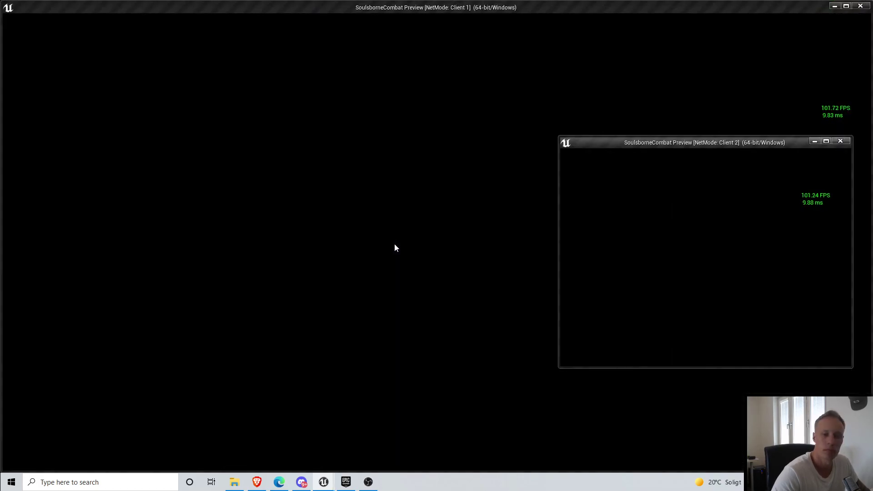
{"action": "left_click", "coordinate": [394, 244]}
{"action": "key", "text": "w"}
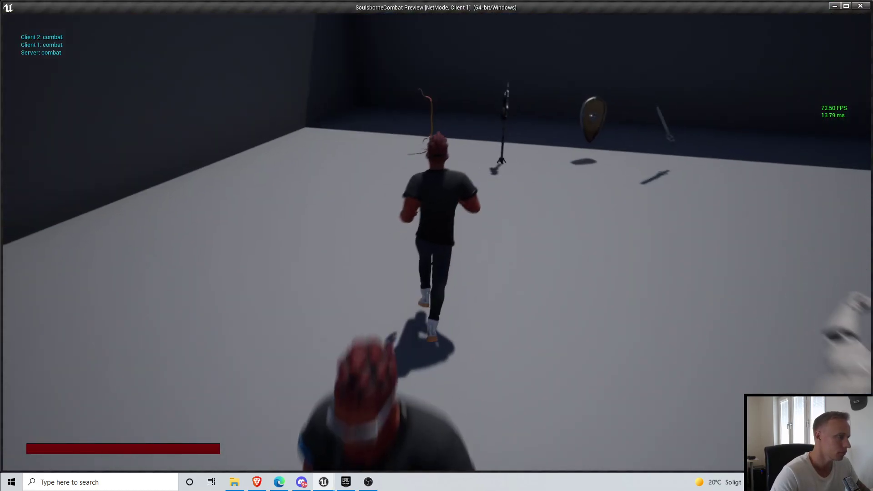
{"action": "key", "text": "w"}
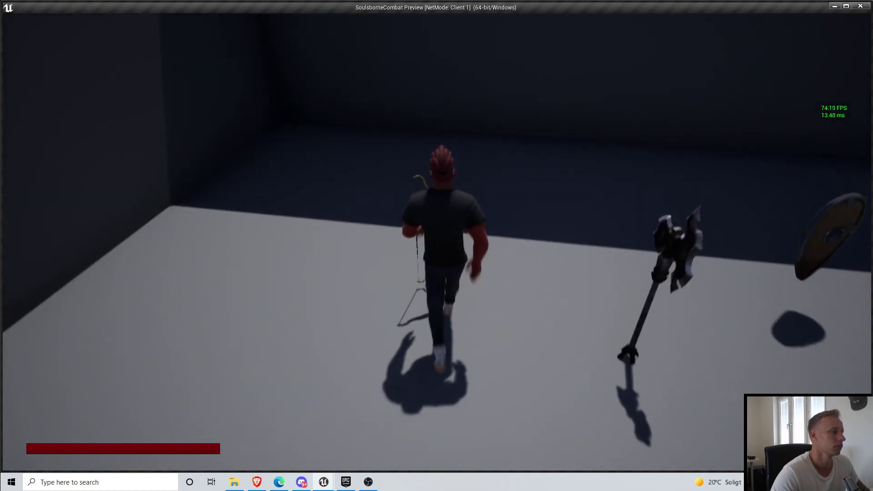
{"action": "key", "text": "e"}
{"action": "key", "text": "w"}
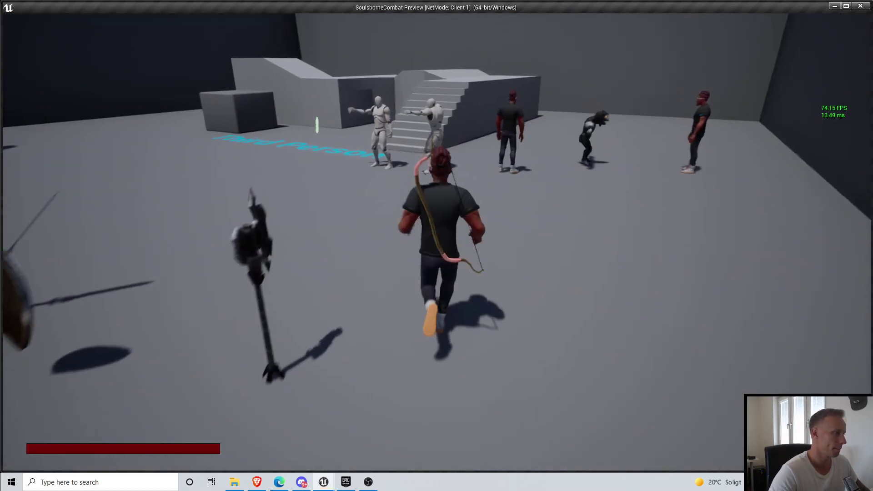
{"action": "key", "text": "r"}
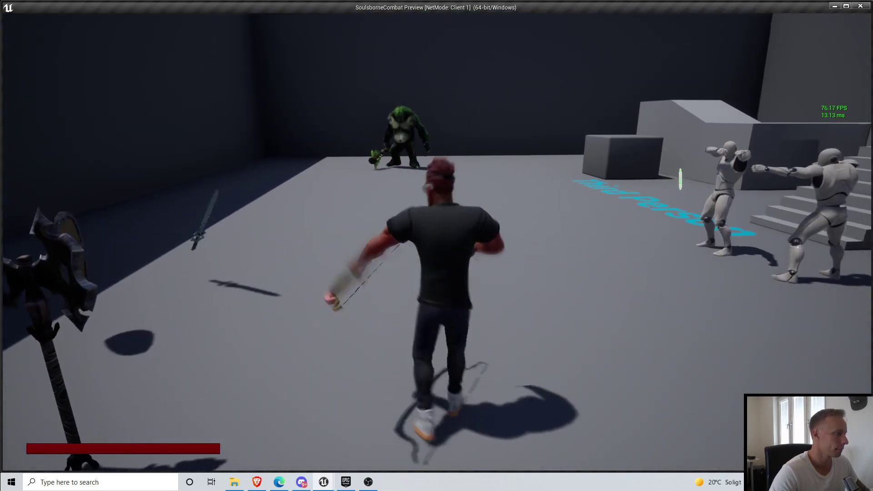
Step: Walk around the arena in different directions while aiming the bow to check the aim-walk animations, and end the preview
{"action": "key", "text": "w"}
{"action": "key", "text": "w"}
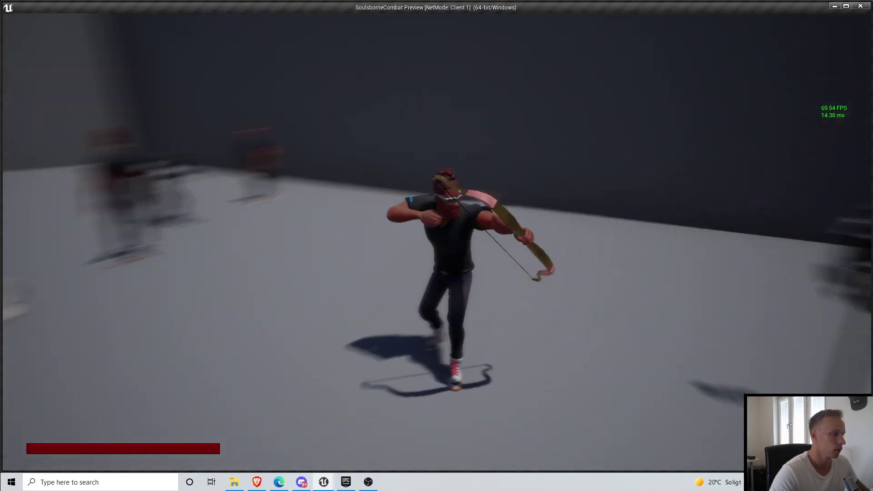
{"action": "key", "text": "w"}
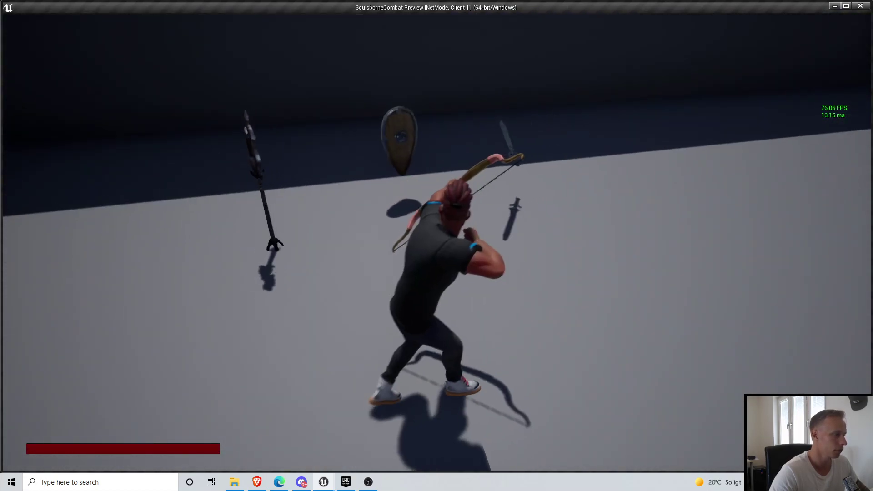
{"action": "key", "text": "w"}
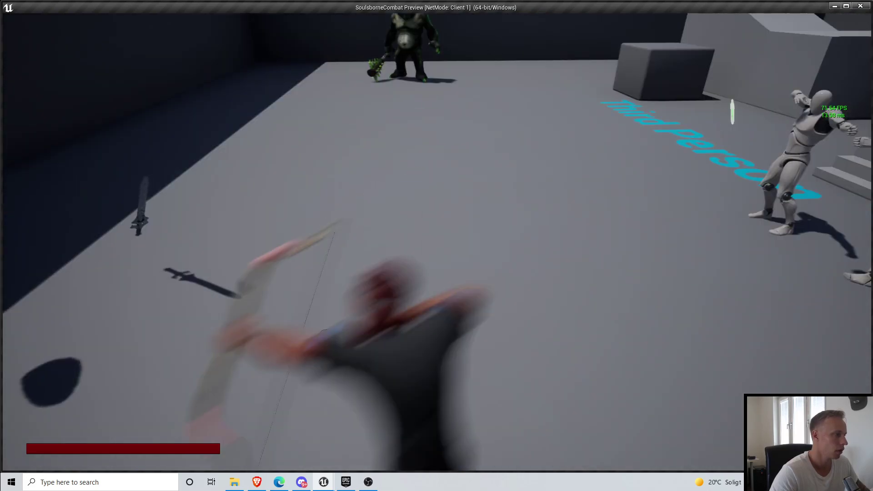
{"action": "key", "text": "d"}
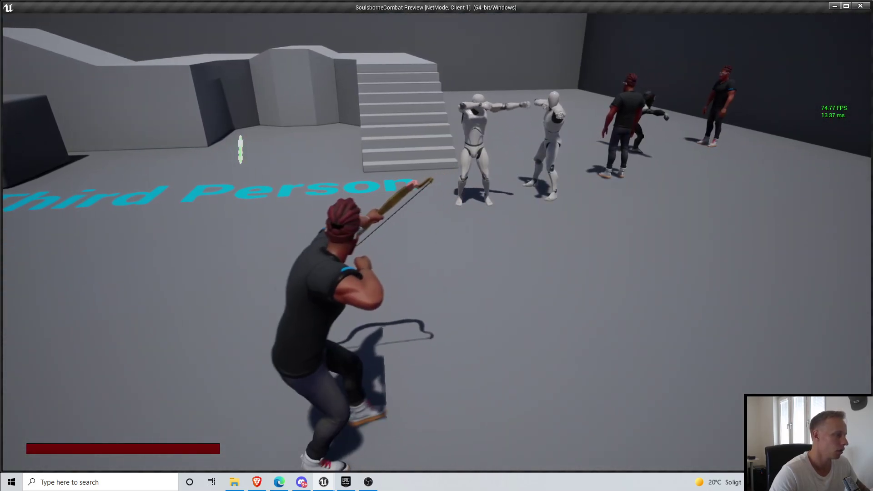
{"action": "key", "text": "w"}
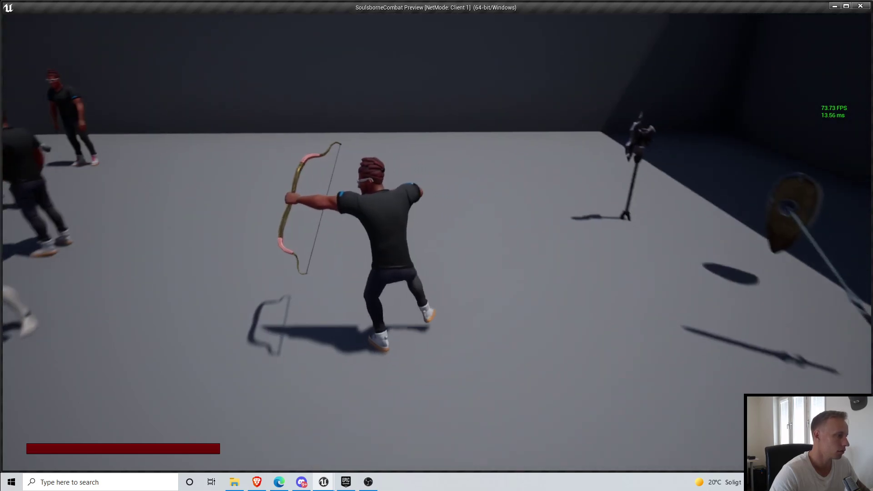
{"action": "key", "text": "w"}
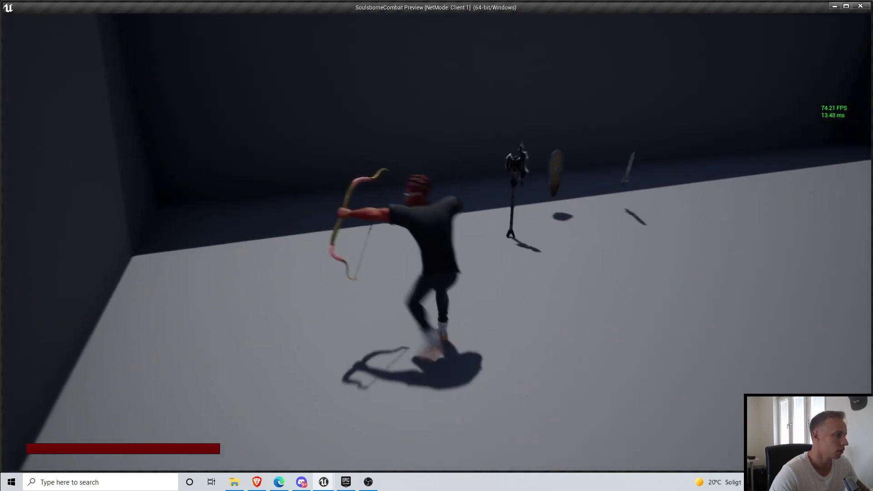
{"action": "key", "text": "w"}
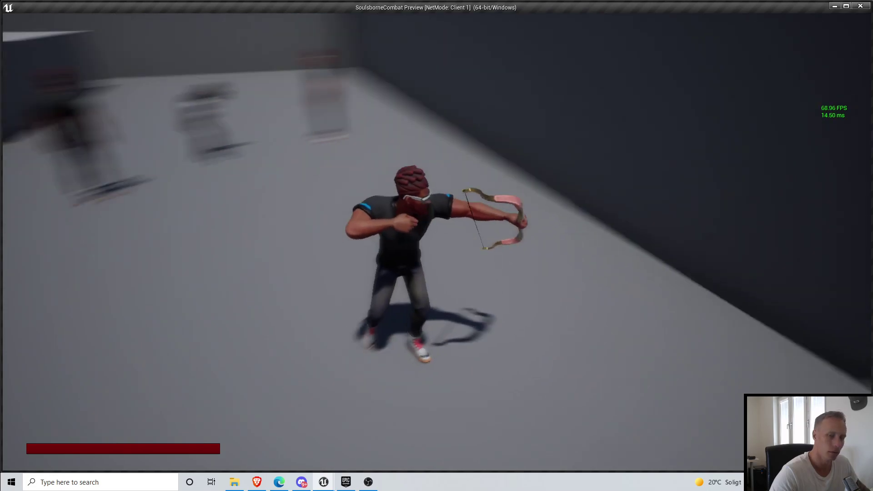
{"action": "key", "text": "w"}
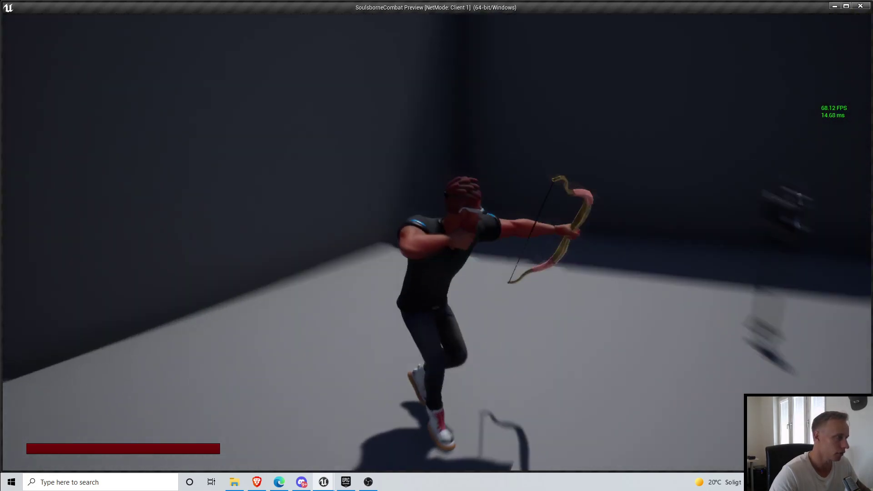
{"action": "key", "text": "Escape"}
Step: Enable Force Root Lock on the StandingAimWalkBack4UE4 and StandingAimWalkLeft4UE4 animations in the Bow folder
{"action": "left_click", "coordinate": [64, 4]}
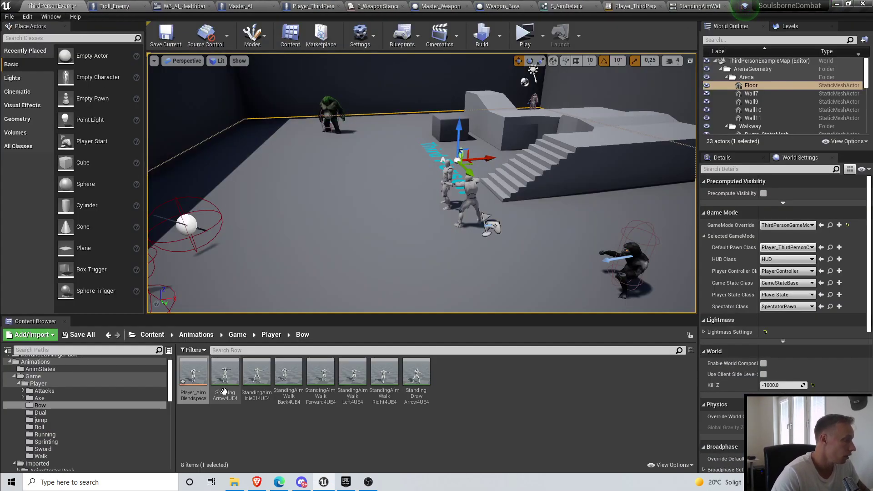
{"action": "mouse_move", "coordinate": [259, 369]}
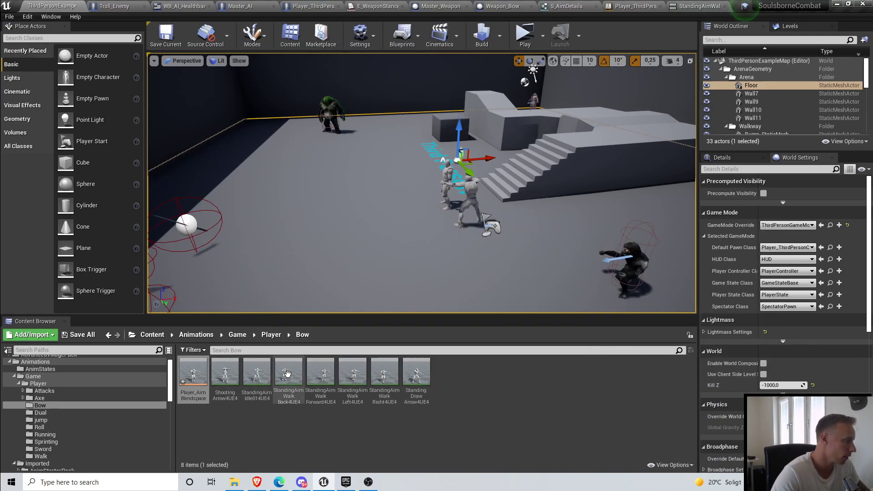
{"action": "double_click", "coordinate": [288, 374]}
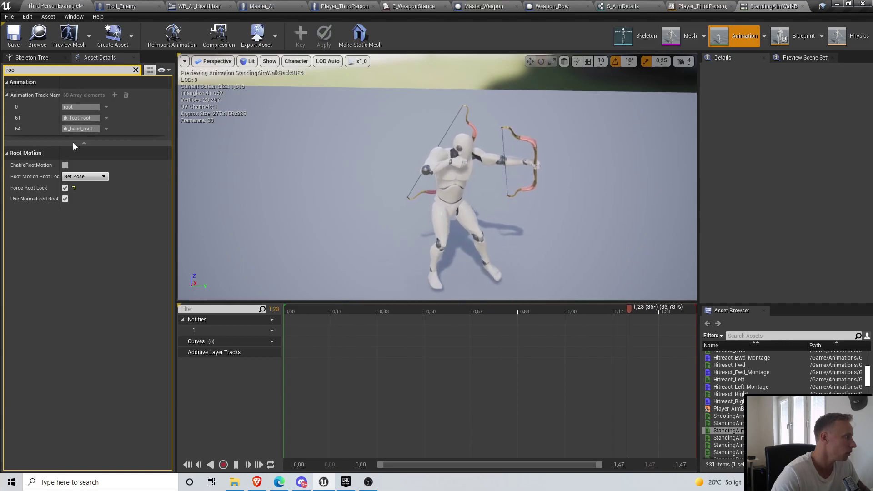
{"action": "left_click", "coordinate": [65, 10]}
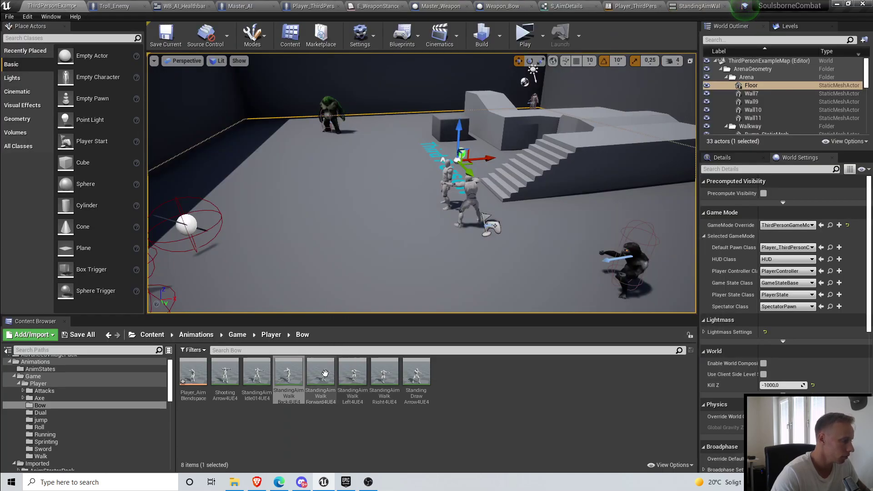
{"action": "double_click", "coordinate": [353, 374]}
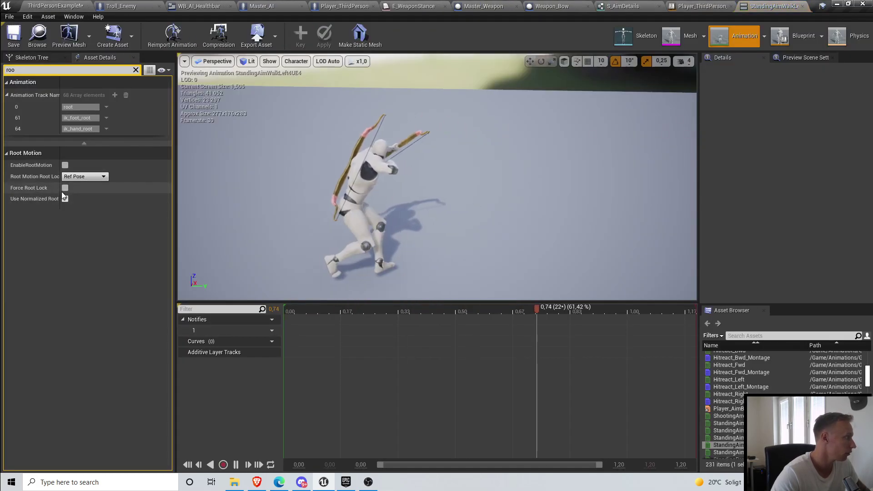
Step: Play-test the level again, picking up the bow and aim-walking to check the root-locked animations, and stop the preview
{"action": "left_click", "coordinate": [55, 6]}
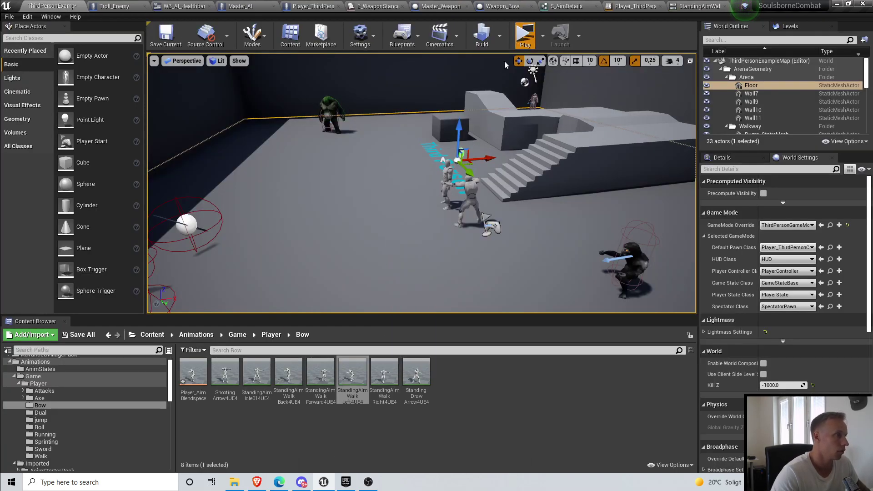
{"action": "left_click", "coordinate": [524, 36]}
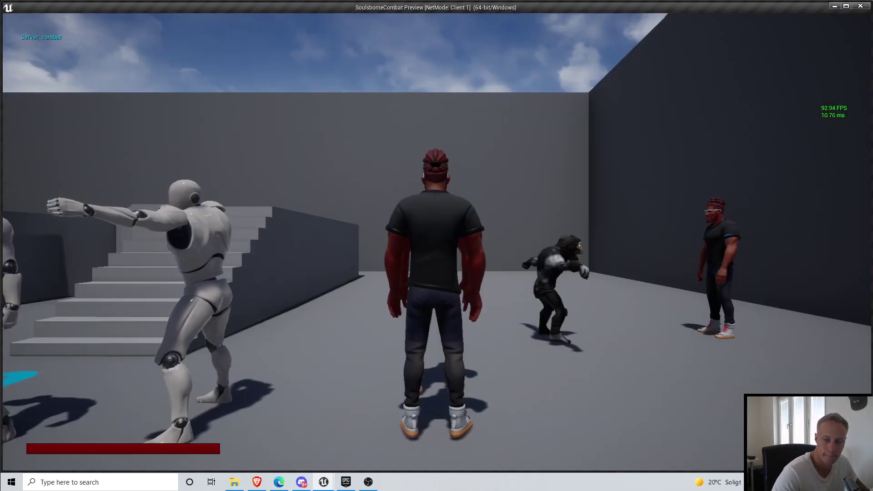
{"action": "key", "text": "w"}
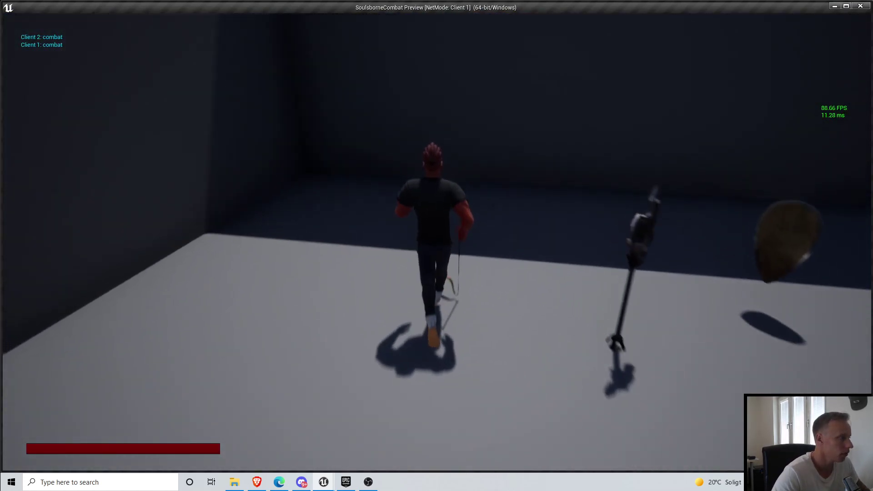
{"action": "key", "text": "e"}
{"action": "key", "text": "w"}
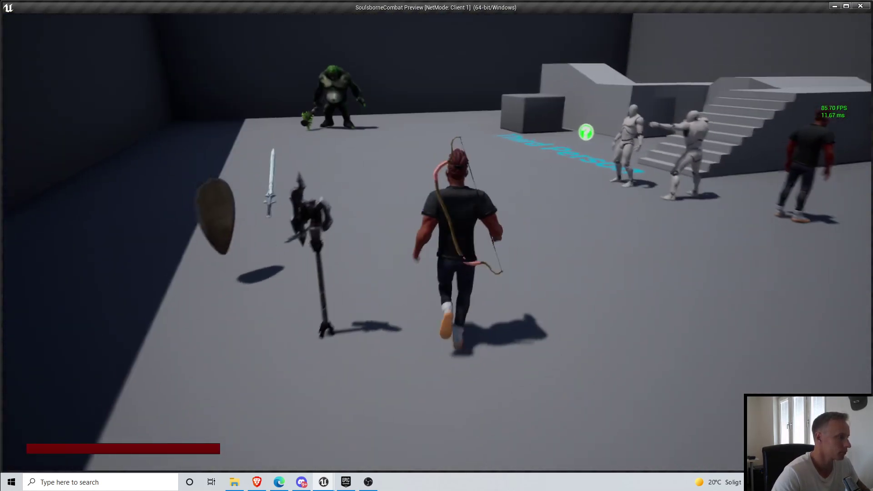
{"action": "key", "text": "x"}
{"action": "left_click", "coordinate": [437, 246]}
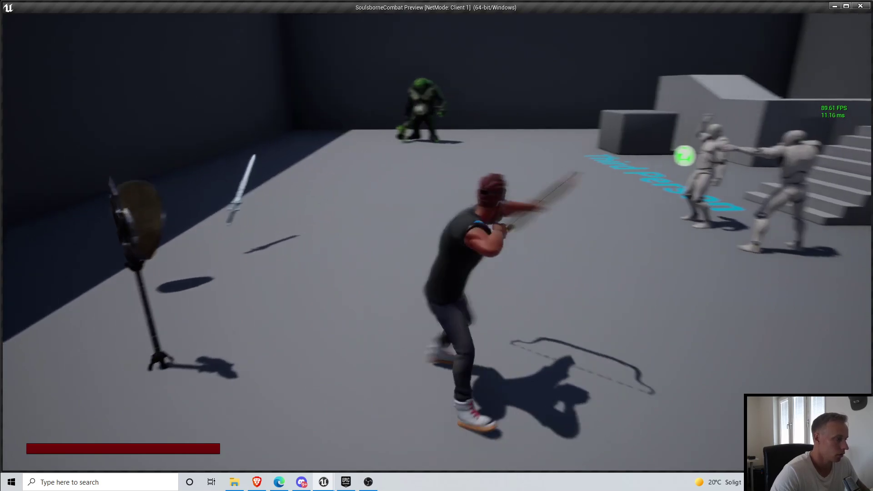
{"action": "key", "text": "Escape"}
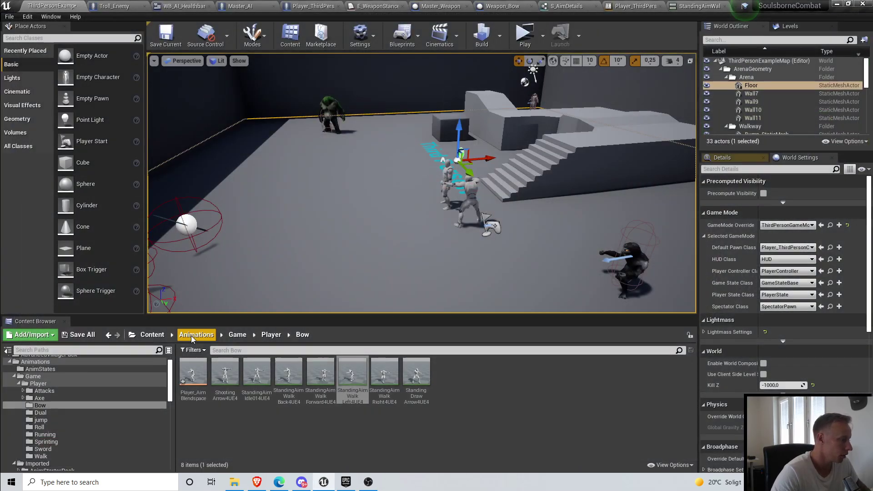
Step: Enable Force Root Lock on the StandingAimWalkRight4UE4 animation and save it
{"action": "double_click", "coordinate": [376, 380]}
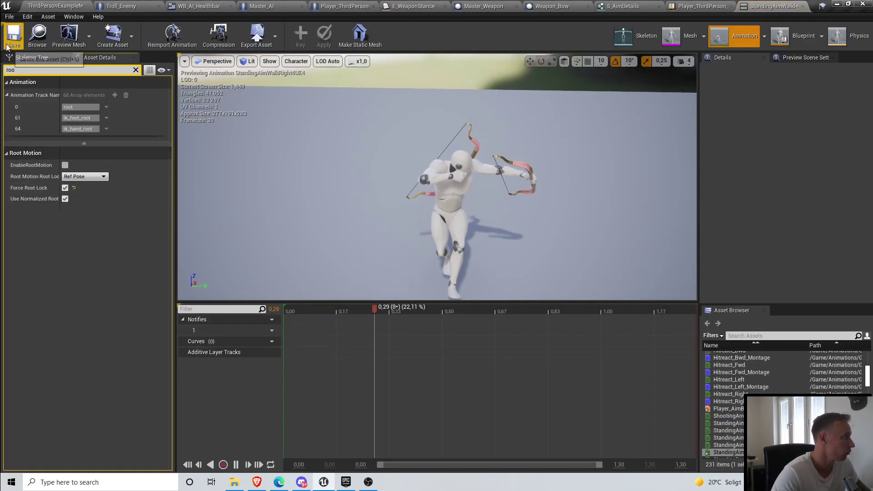
{"action": "left_click", "coordinate": [8, 44]}
{"action": "left_click", "coordinate": [55, 6]}
Step: Check StandingDrawArrow4UE4's root motion settings and enable Force Root Lock on StandingAimWalkForward4UE4
{"action": "double_click", "coordinate": [416, 372]}
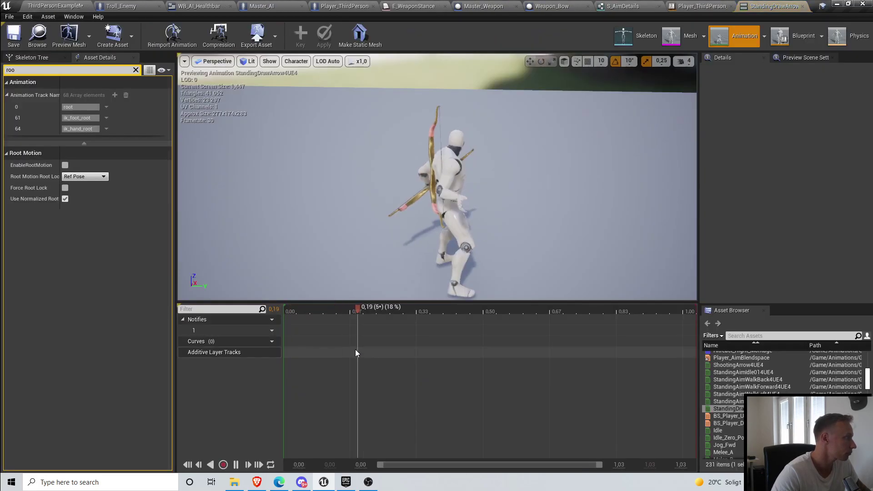
{"action": "left_click", "coordinate": [56, 5]}
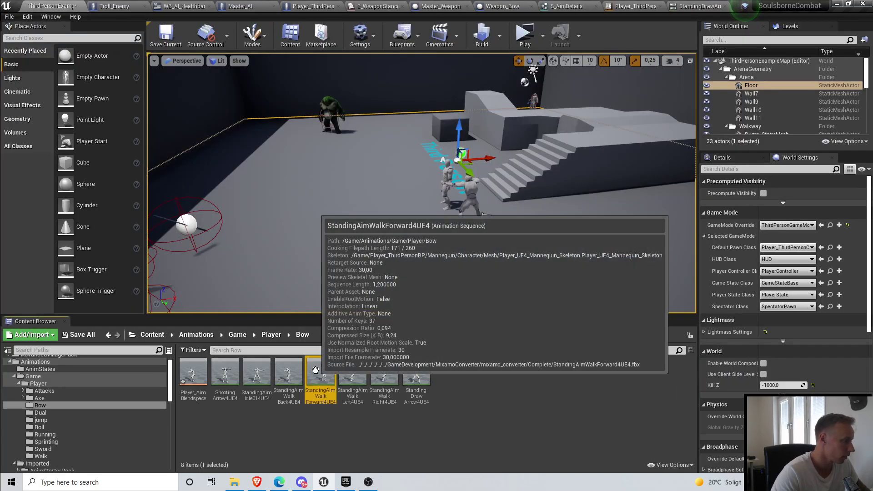
{"action": "double_click", "coordinate": [318, 383]}
{"action": "left_click", "coordinate": [66, 187]}
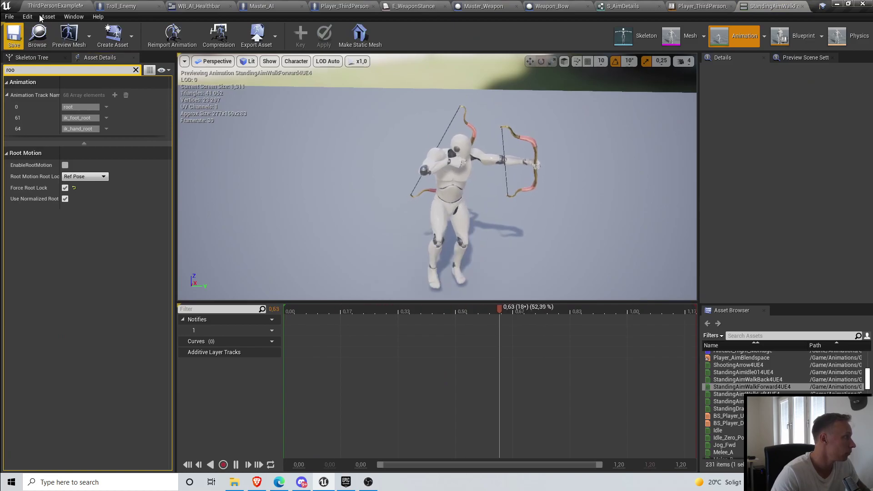
Step: Play-test the level as a client, picking up the bow, equipping it and entering the aiming stance
{"action": "left_click", "coordinate": [55, 5]}
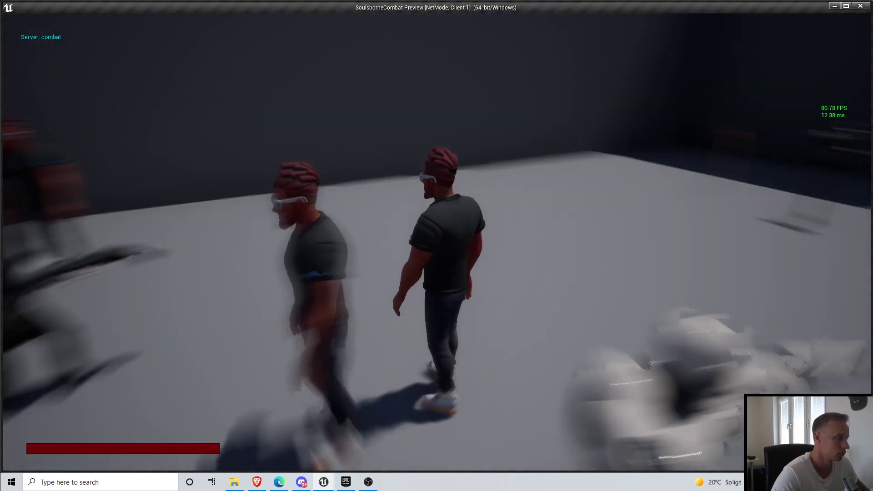
{"action": "key", "text": "w"}
{"action": "key", "text": "e"}
{"action": "key", "text": "w"}
{"action": "key", "text": "x"}
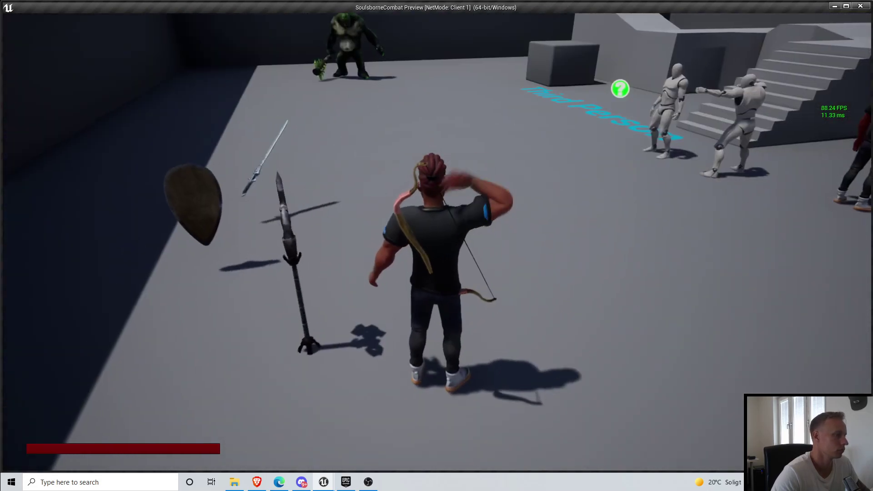
{"action": "left_click", "coordinate": [437, 246]}
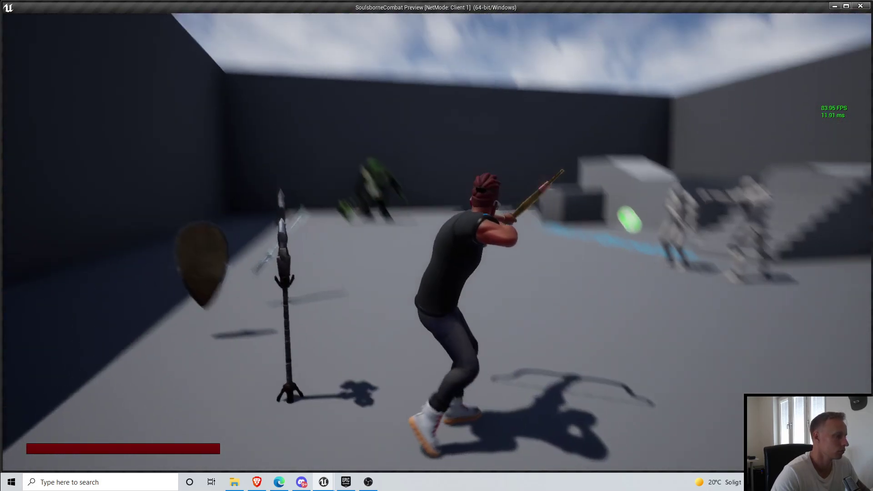
Step: Aim-walk sideways, forward and backward with the bow to check the root-locked animations, and stop the preview
{"action": "key", "text": "d"}
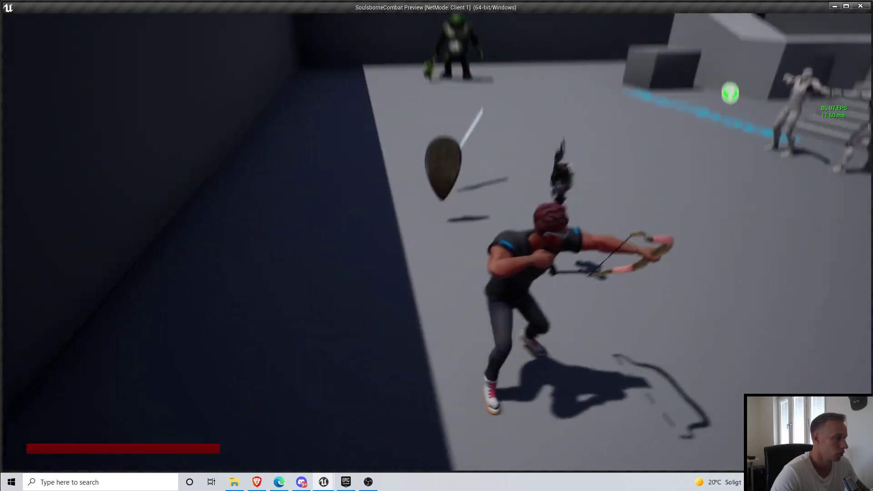
{"action": "key", "text": "w"}
{"action": "key", "text": "w"}
{"action": "key", "text": "s"}
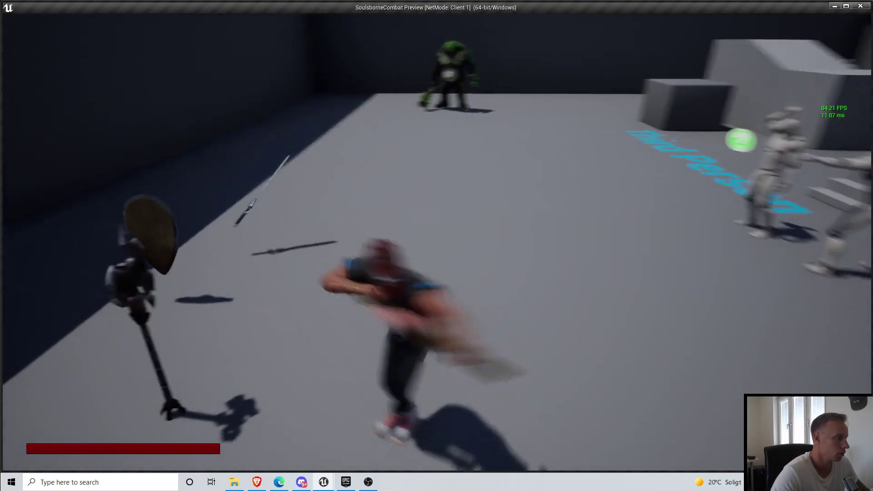
{"action": "key", "text": "w"}
{"action": "key", "text": "s"}
{"action": "key", "text": "w"}
{"action": "key", "text": "s"}
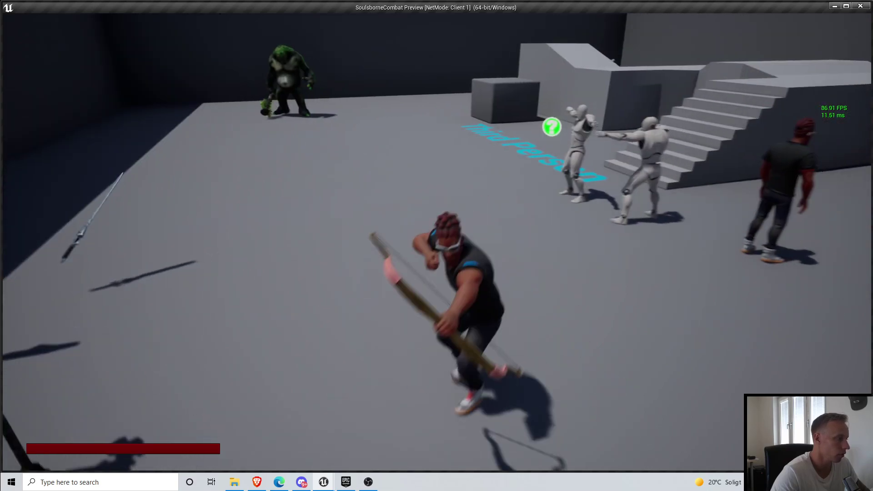
{"action": "key", "text": "w"}
{"action": "key", "text": "s"}
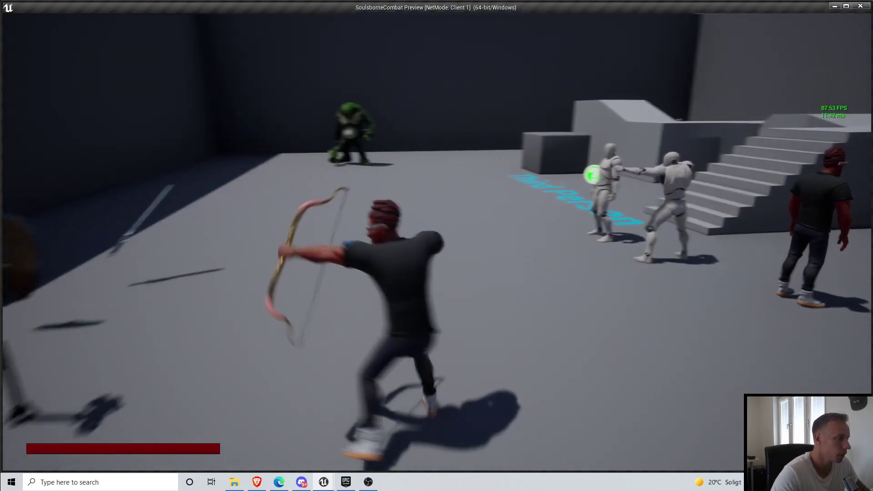
{"action": "key", "text": "w"}
{"action": "key", "text": "s"}
{"action": "key", "text": "w"}
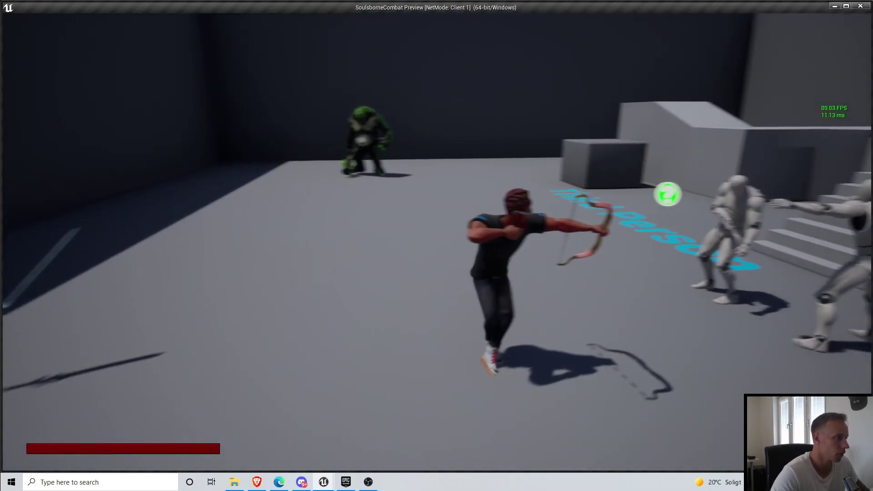
{"action": "key", "text": "s"}
{"action": "key", "text": "w"}
{"action": "key", "text": "s"}
{"action": "key", "text": "w"}
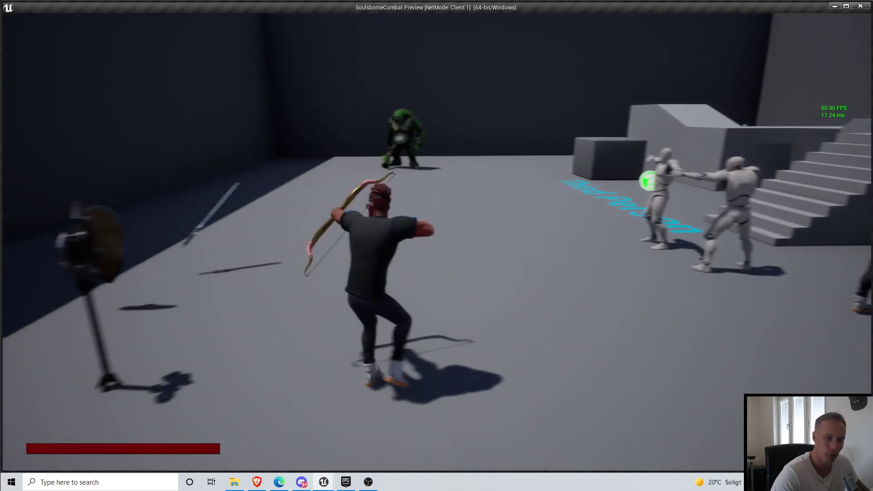
{"action": "key", "text": "s"}
{"action": "key", "text": "w"}
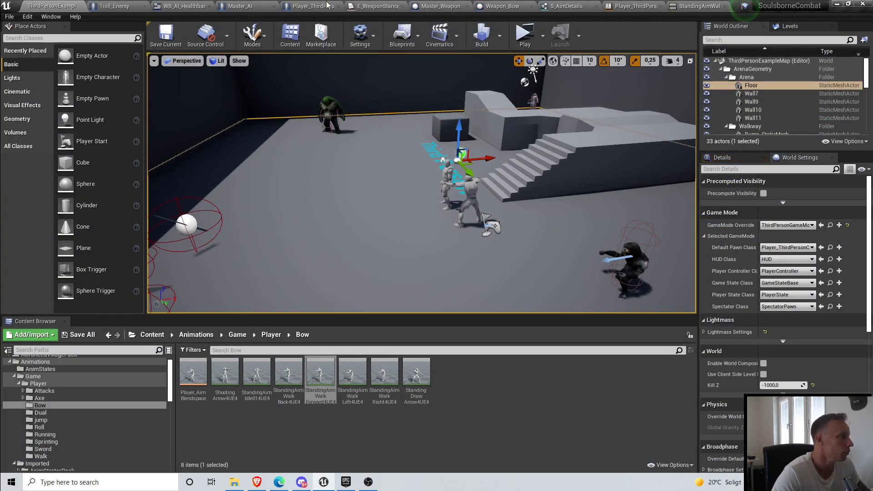
Step: Return to the Ranged Graph of the Player_ThirdPersonCharacter blueprint
{"action": "left_click", "coordinate": [327, 5]}
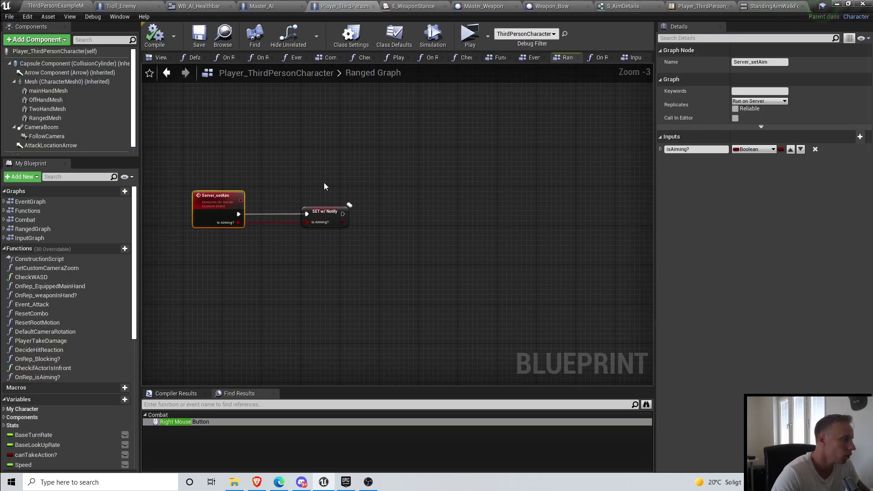
Step: Open the OnRep_isAiming? function and place a Character Movement component reference in its graph
{"action": "double_click", "coordinate": [324, 214]}
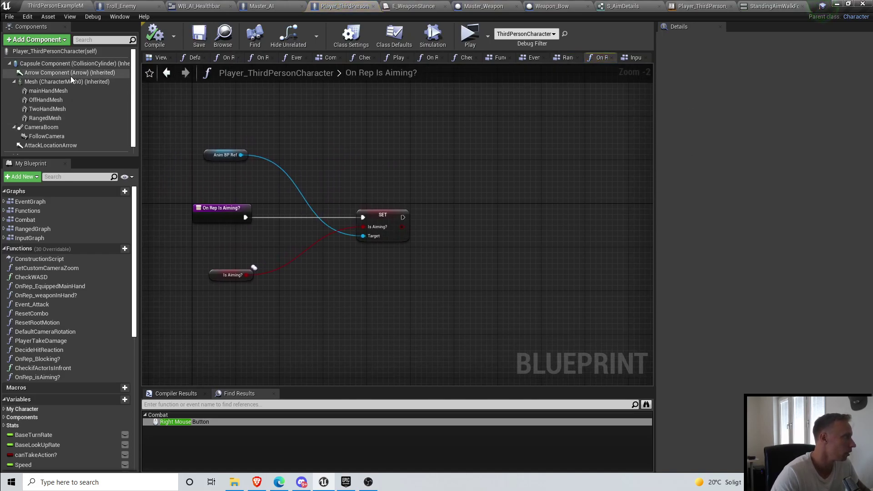
{"action": "left_click", "coordinate": [43, 54]}
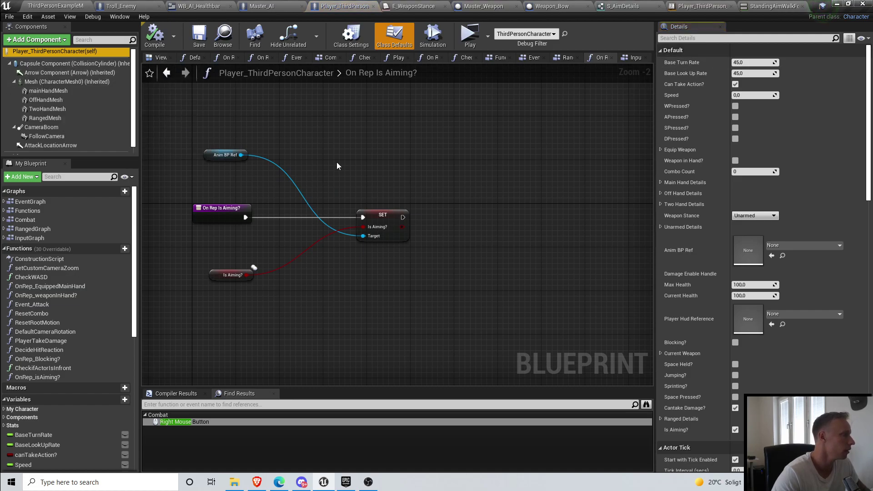
{"action": "scroll", "coordinate": [66, 103], "scroll_direction": "down", "scroll_amount": 1}
{"action": "left_click", "coordinate": [56, 149]}
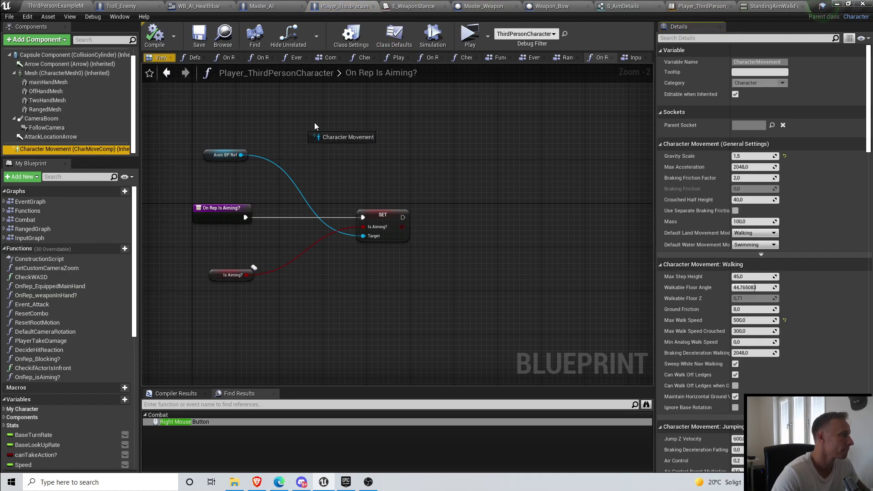
{"action": "left_click_drag", "start_coordinate": [269, 115], "coordinate": [269, 116]}
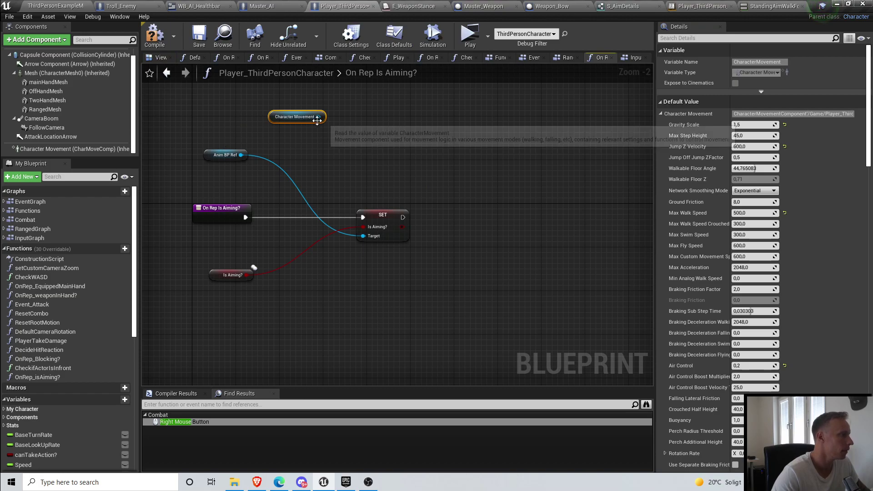
Step: Filter the Character Movement component's details for "orient"
{"action": "left_click", "coordinate": [53, 150]}
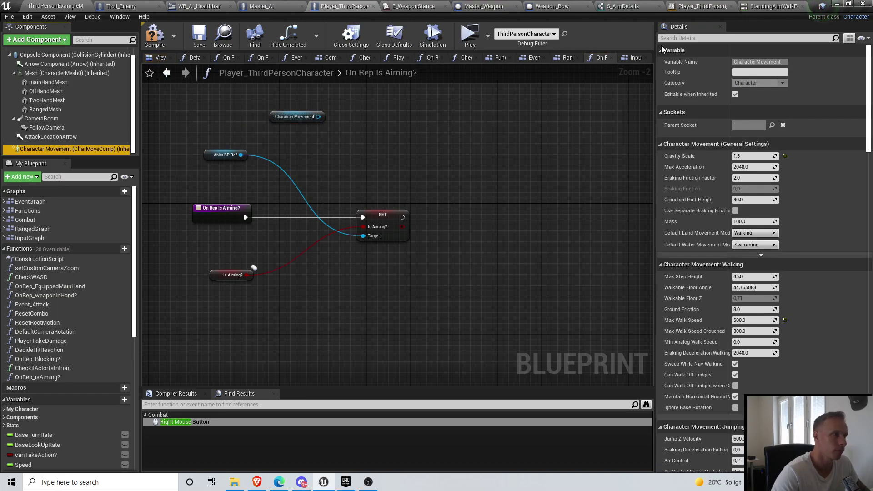
{"action": "left_click", "coordinate": [677, 38]}
{"action": "type", "text": "orient"}
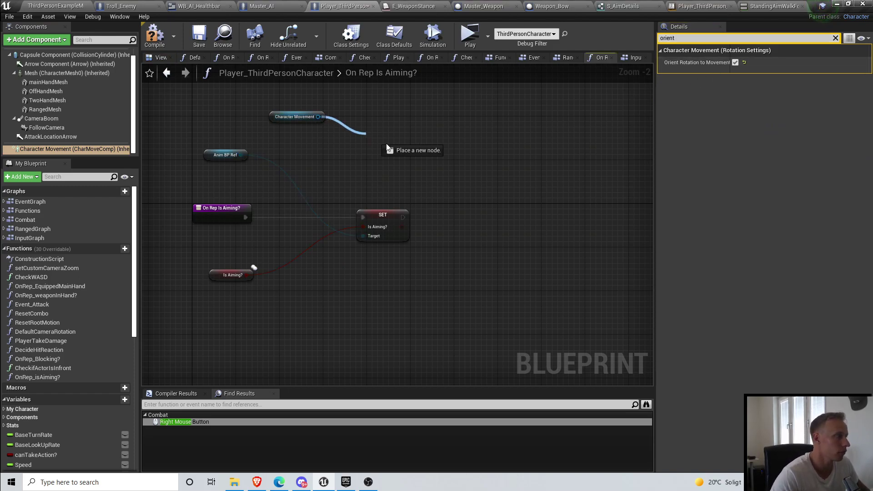
Step: Add a Set Orient Rotation to Movement node from the Character Movement reference and place it beyond the existing SET node
{"action": "left_click_drag", "start_coordinate": [377, 142], "coordinate": [398, 150]}
{"action": "type", "text": "set prient"}
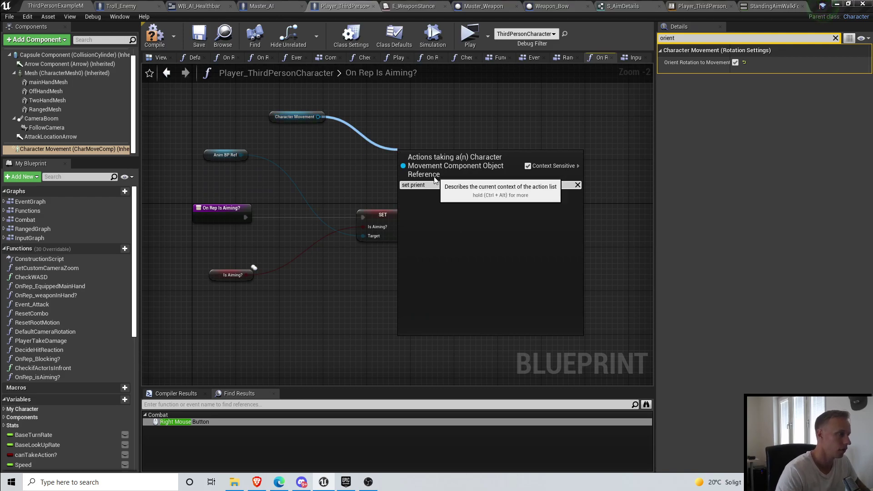
{"action": "type", "text": "set orient rota"}
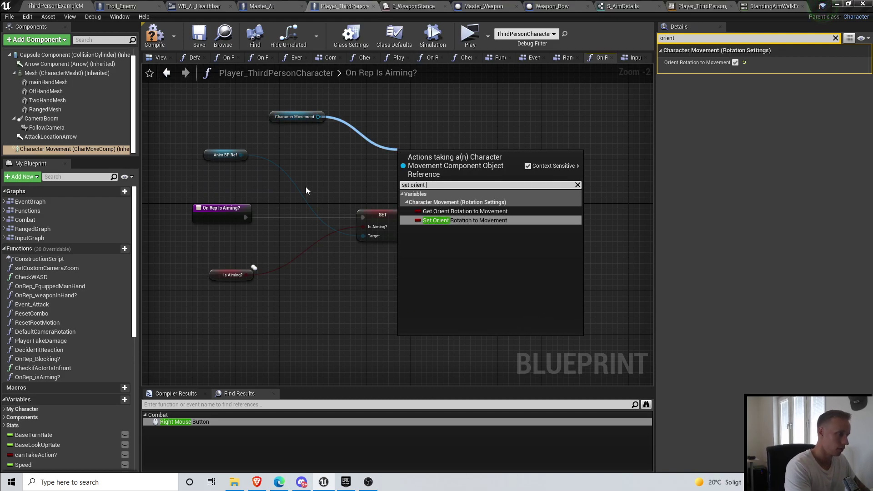
{"action": "left_click", "coordinate": [463, 221]}
{"action": "left_click_drag", "start_coordinate": [434, 160], "coordinate": [505, 144]}
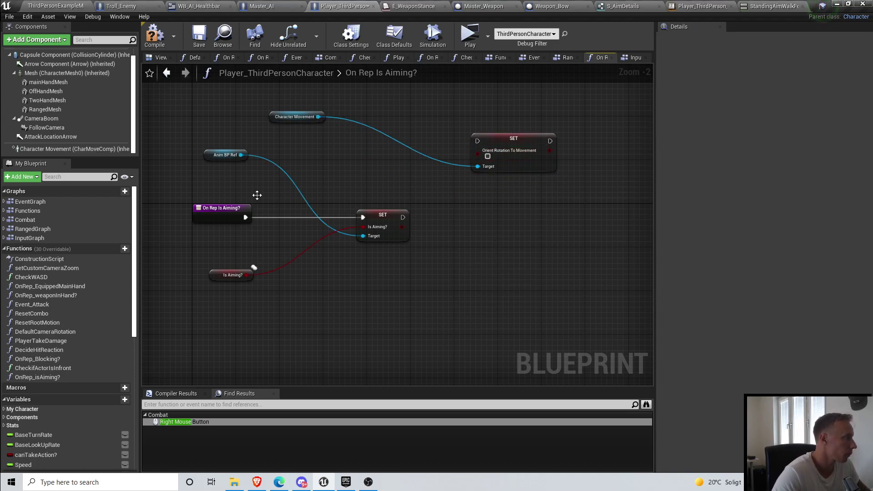
Step: Add a Branch after the Is Aiming? SET node and connect the Is Aiming? variable to its Condition
{"action": "left_click", "coordinate": [59, 149]}
{"action": "right_click_drag", "start_coordinate": [584, 191], "coordinate": [550, 196]}
{"action": "left_click_drag", "start_coordinate": [494, 152], "coordinate": [554, 217]}
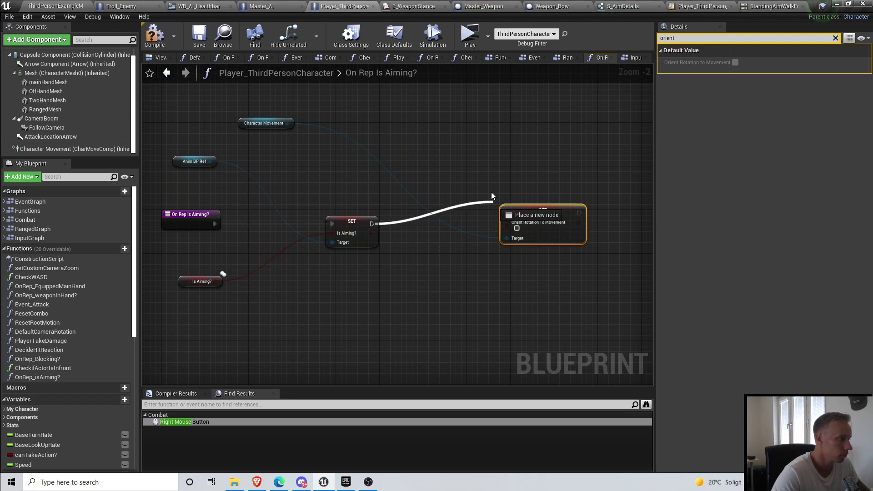
{"action": "left_click_drag", "start_coordinate": [554, 226], "coordinate": [560, 160]}
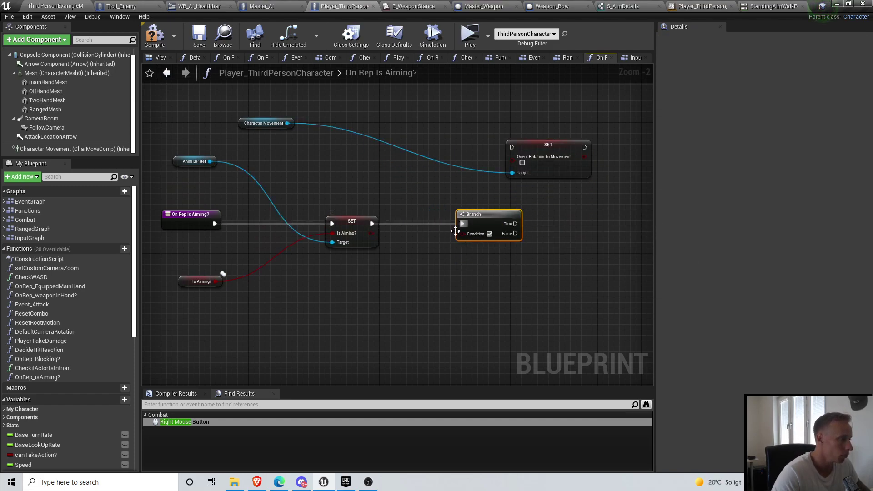
{"action": "right_click_drag", "start_coordinate": [349, 309], "coordinate": [359, 306]}
{"action": "scroll", "coordinate": [27, 432], "scroll_direction": "down", "scroll_amount": 15}
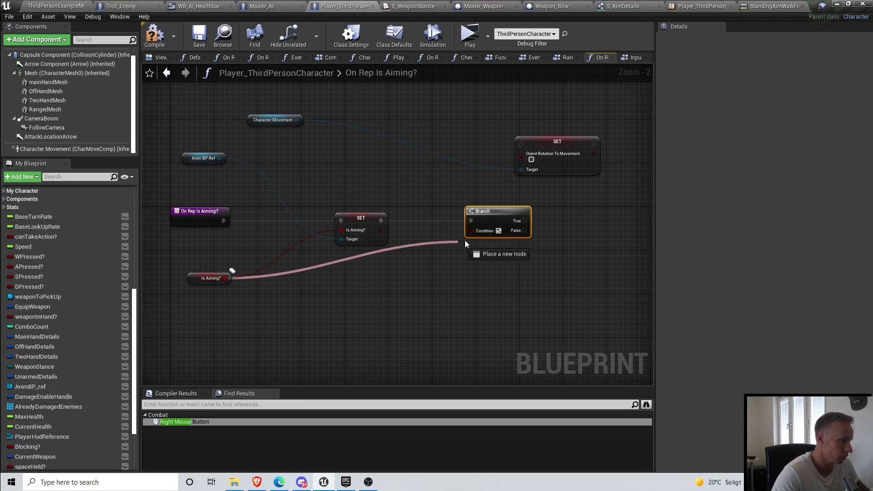
Step: Duplicate the Orient Rotation To Movement SET node, wire Character Movement and the Branch's True output to the copy, and enable its option
{"action": "right_click_drag", "start_coordinate": [542, 251], "coordinate": [337, 271]}
{"action": "left_click_drag", "start_coordinate": [374, 167], "coordinate": [471, 150]}
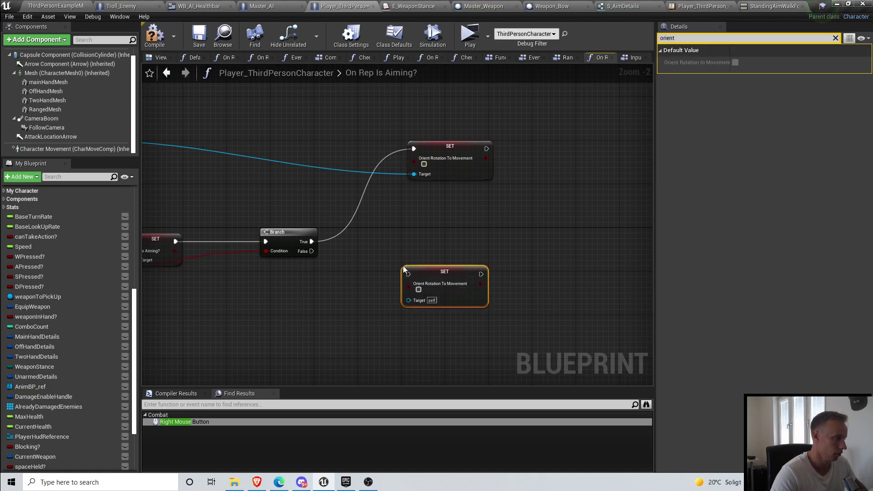
{"action": "right_click_drag", "start_coordinate": [153, 211], "coordinate": [318, 176]}
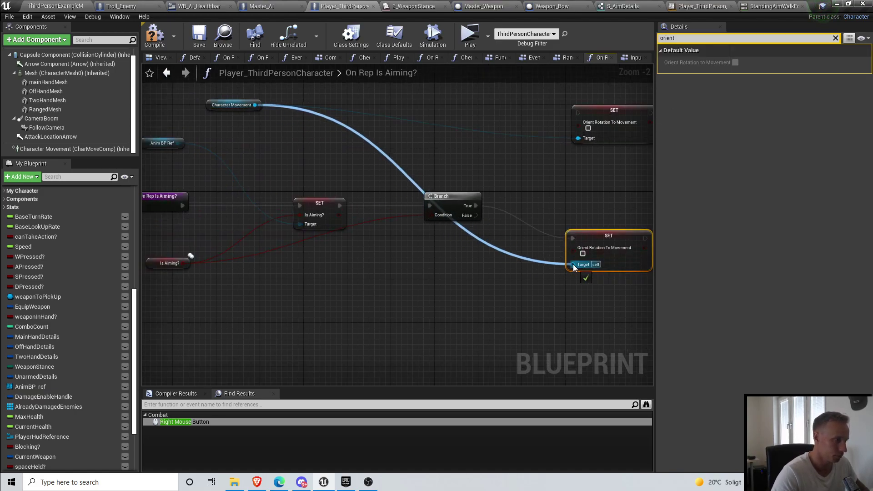
{"action": "left_click_drag", "start_coordinate": [601, 240], "coordinate": [612, 256]}
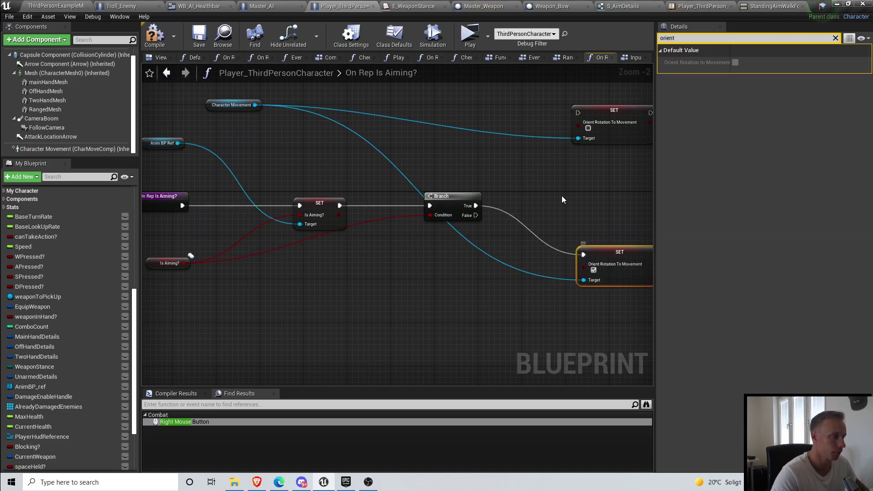
{"action": "right_click_drag", "start_coordinate": [564, 198], "coordinate": [434, 229]}
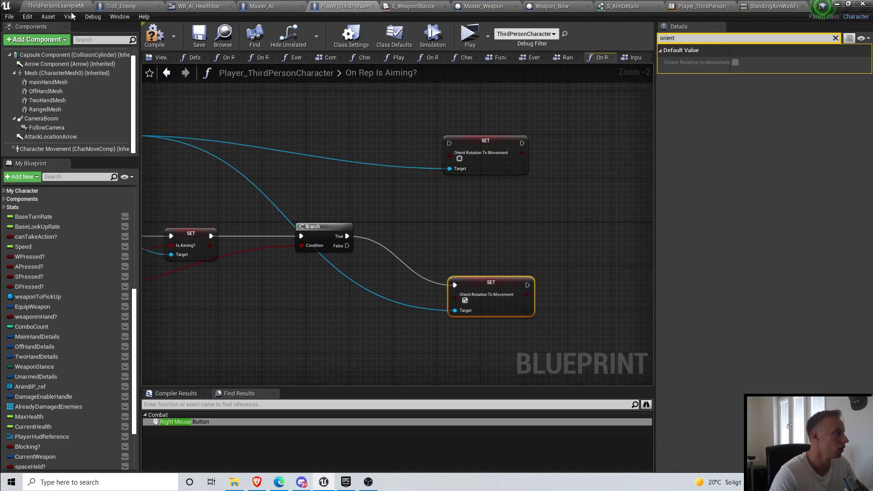
Step: Save the work, and briefly start and exit a play preview
{"action": "left_click", "coordinate": [9, 17]}
{"action": "left_click", "coordinate": [35, 73]}
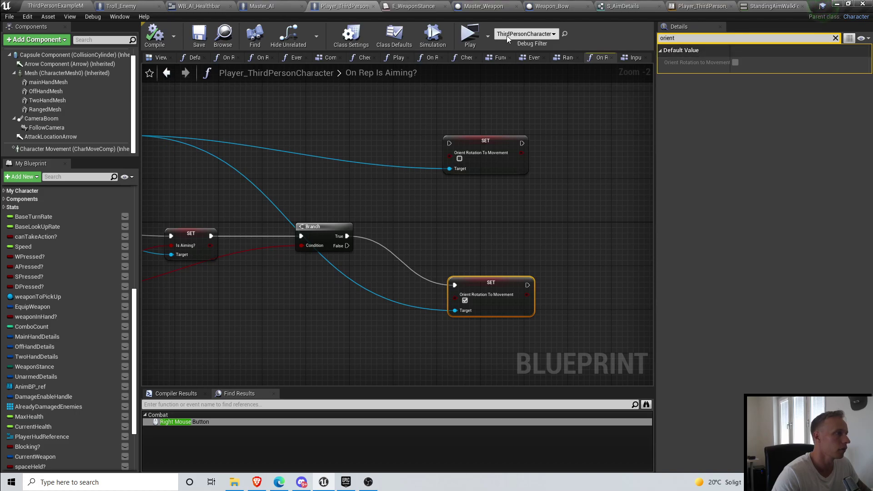
{"action": "left_click", "coordinate": [478, 40]}
{"action": "key", "text": "Escape"}
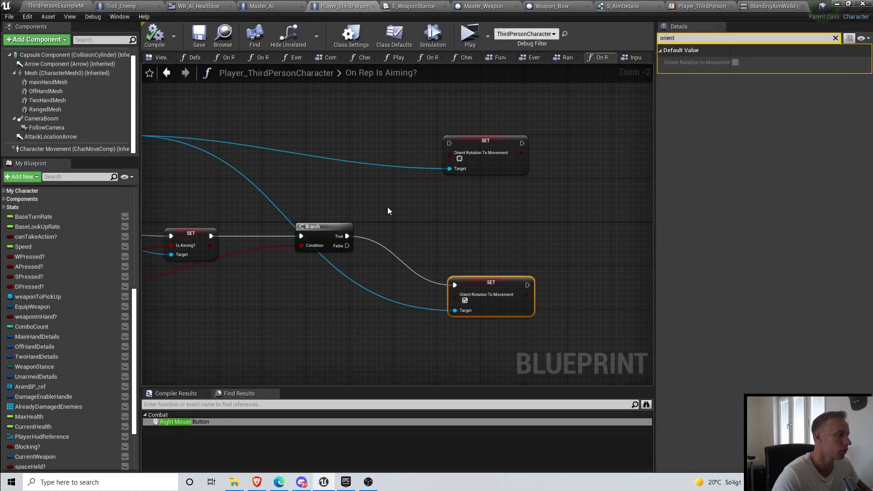
Step: Connect the Branch's True output to the unticked Orient Rotation SET node and False to the ticked one, and start a play preview
{"action": "right_click_drag", "start_coordinate": [347, 236], "coordinate": [419, 238]}
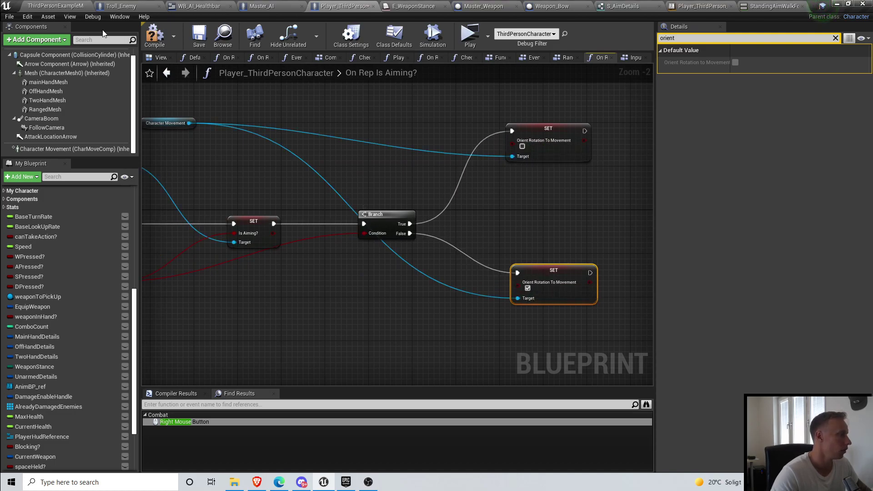
{"action": "left_click", "coordinate": [470, 37]}
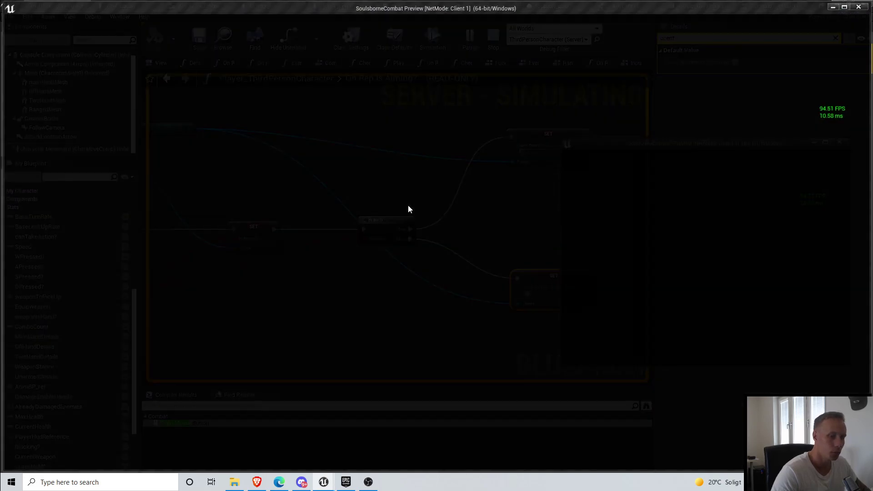
Step: Pick up the bow with the character in the preview, take it in hand and aim
{"action": "key", "text": "w"}
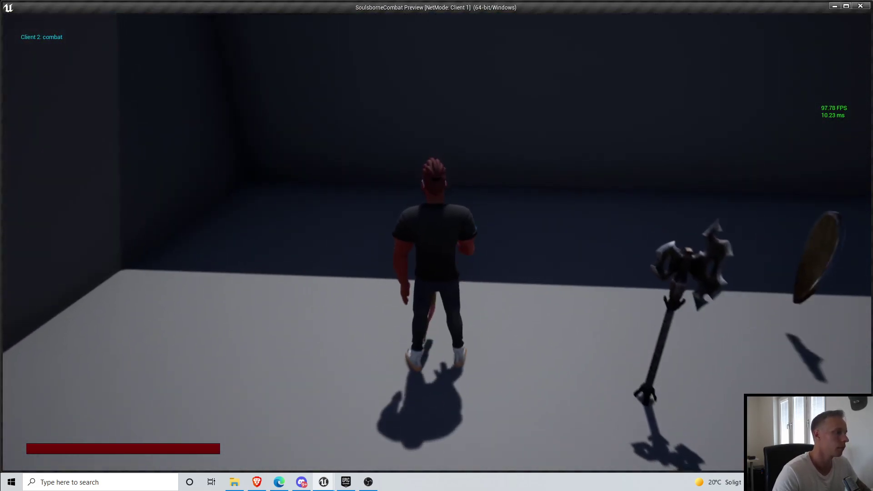
{"action": "key", "text": "e"}
{"action": "key", "text": "w"}
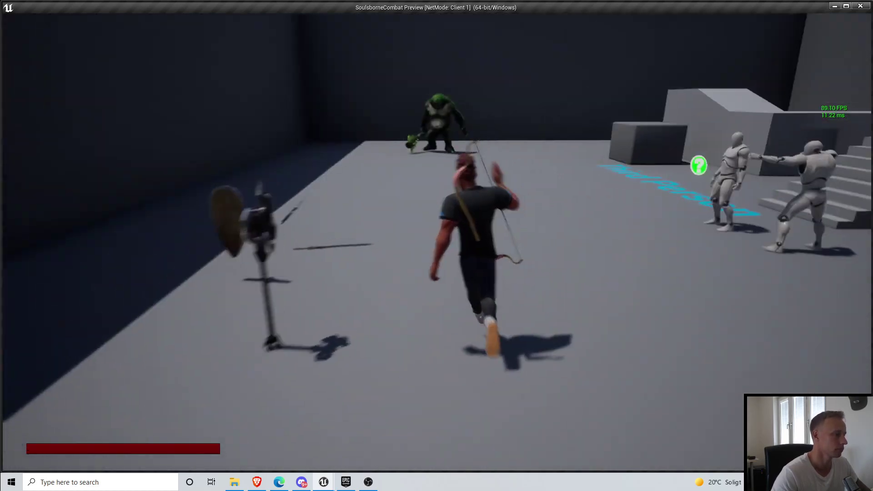
{"action": "key", "text": "Tab"}
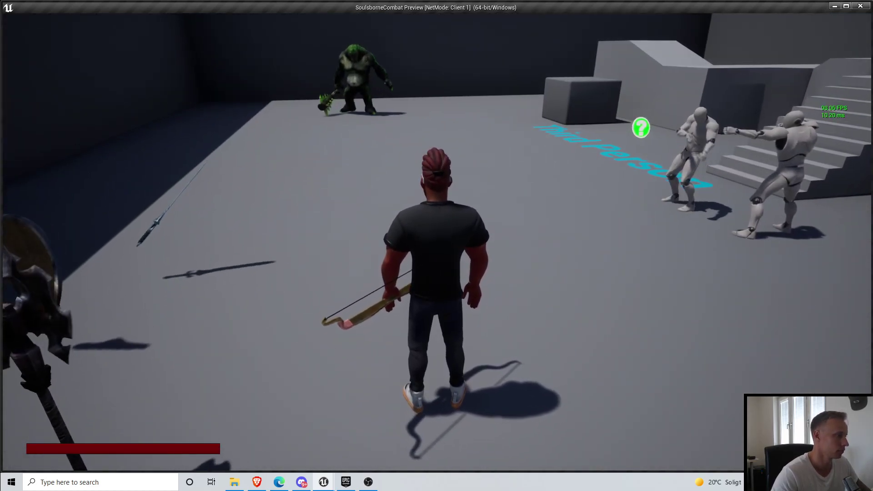
{"action": "left_click", "coordinate": [437, 245]}
Step: Test strafing left, right and backward while aiming the bow to check that the character keeps facing its aim direction
{"action": "key", "text": "a"}
{"action": "key", "text": "d"}
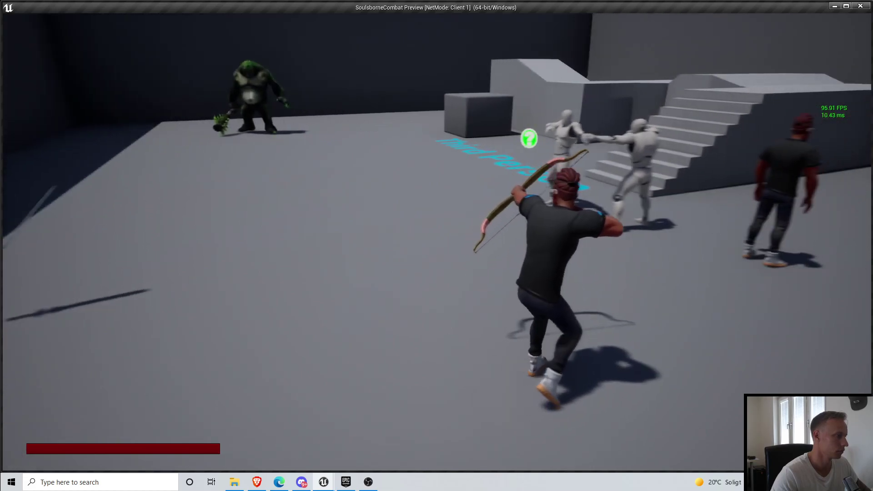
{"action": "key", "text": "a"}
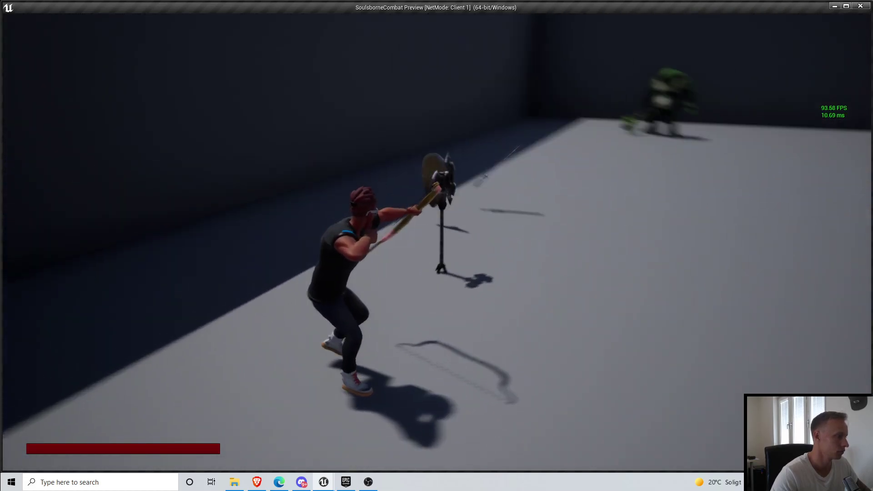
{"action": "key", "text": "d"}
{"action": "key", "text": "a"}
{"action": "key", "text": "d"}
{"action": "key", "text": "a"}
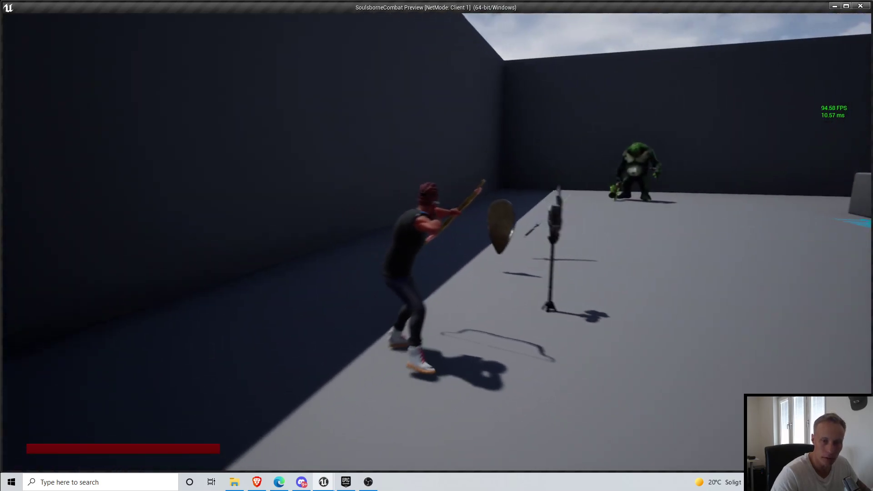
{"action": "key", "text": "d"}
{"action": "key", "text": "a"}
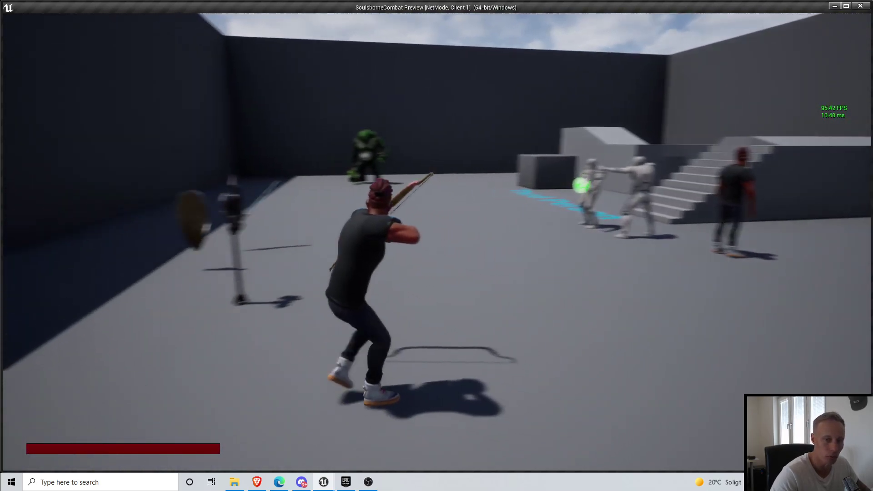
{"action": "key", "text": "d"}
{"action": "key", "text": "d"}
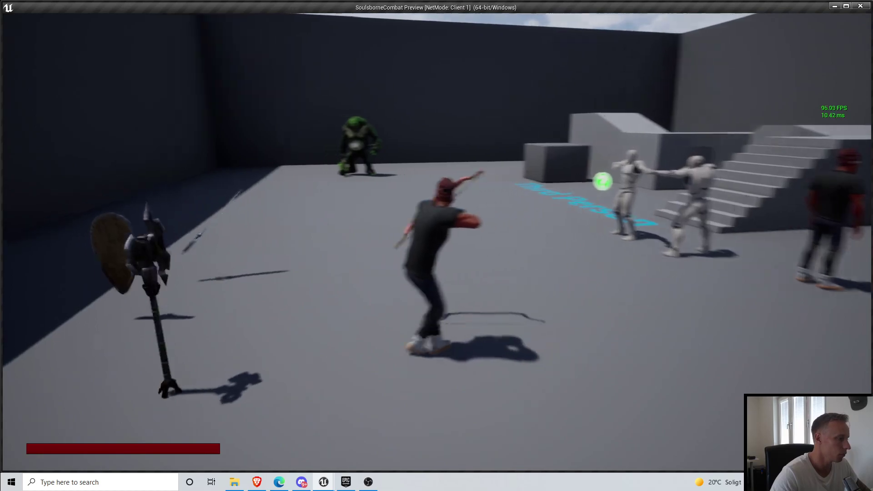
{"action": "key", "text": "a"}
{"action": "key", "text": "d"}
{"action": "key", "text": "a"}
{"action": "key", "text": "a"}
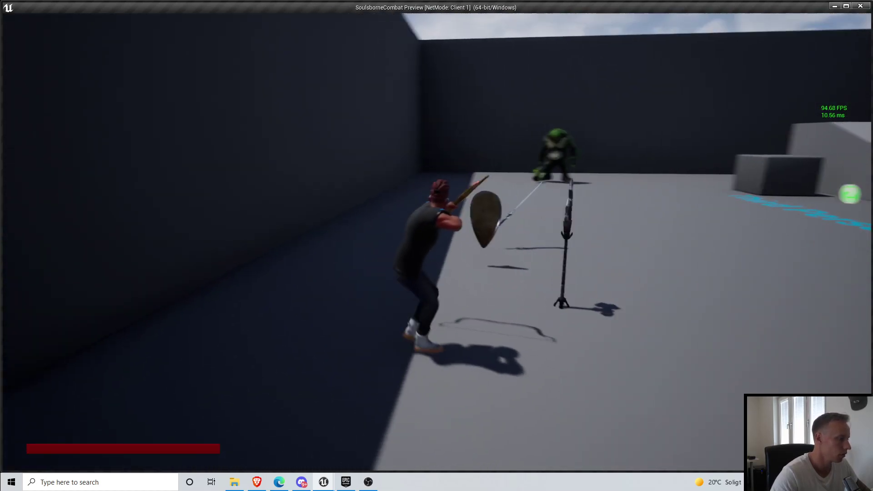
{"action": "key", "text": "s"}
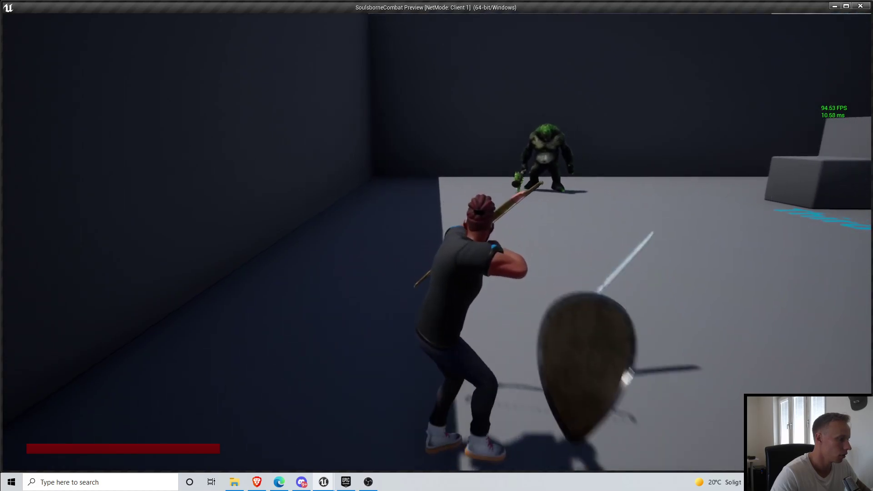
{"action": "key", "text": "d"}
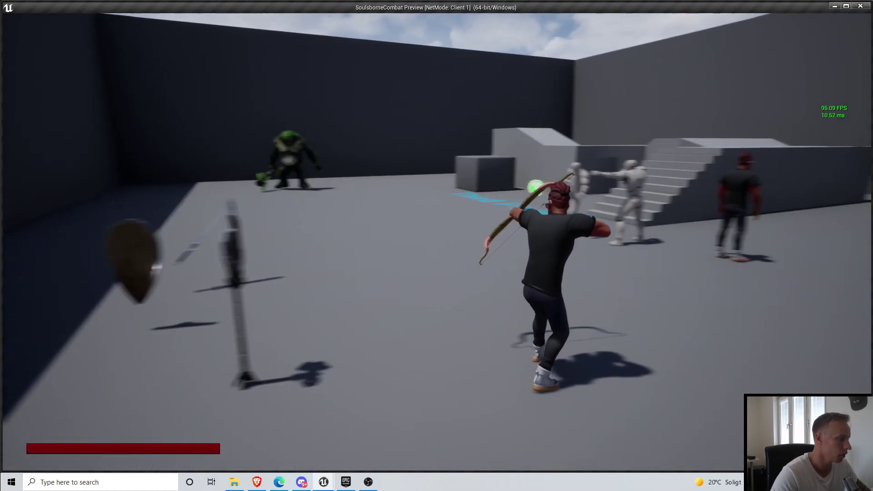
{"action": "key", "text": "a"}
{"action": "key", "text": "d"}
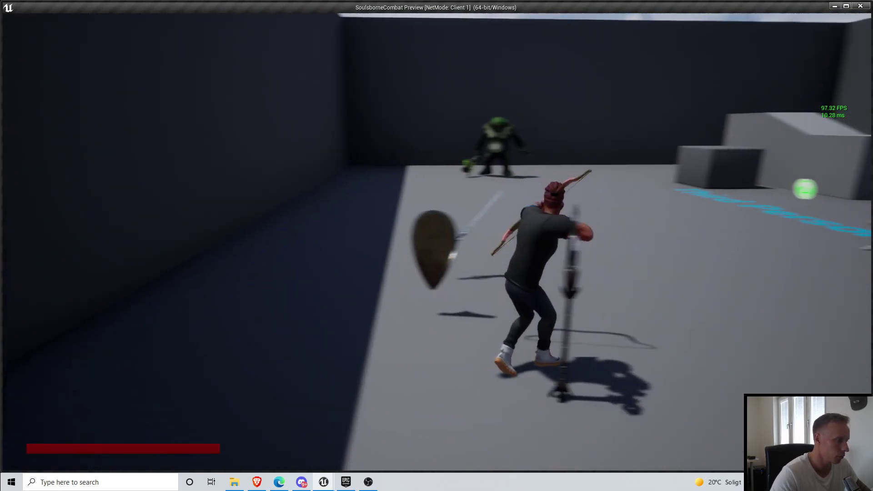
{"action": "key", "text": "a"}
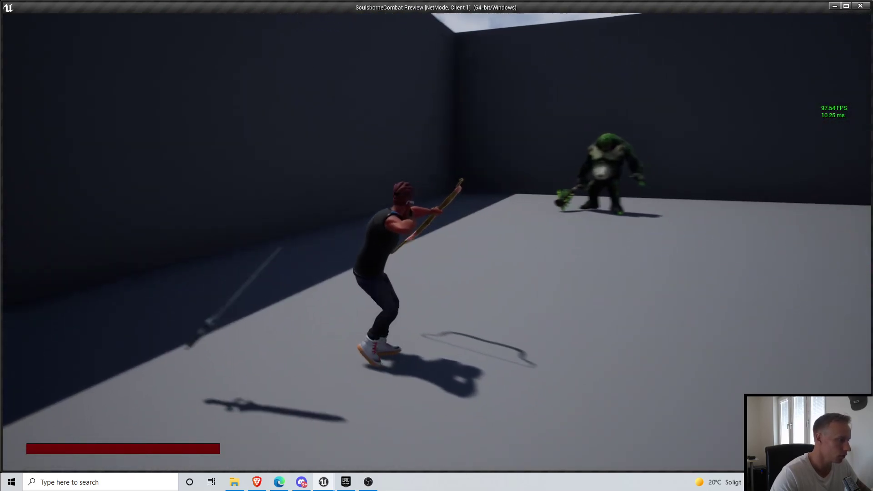
{"action": "key", "text": "d"}
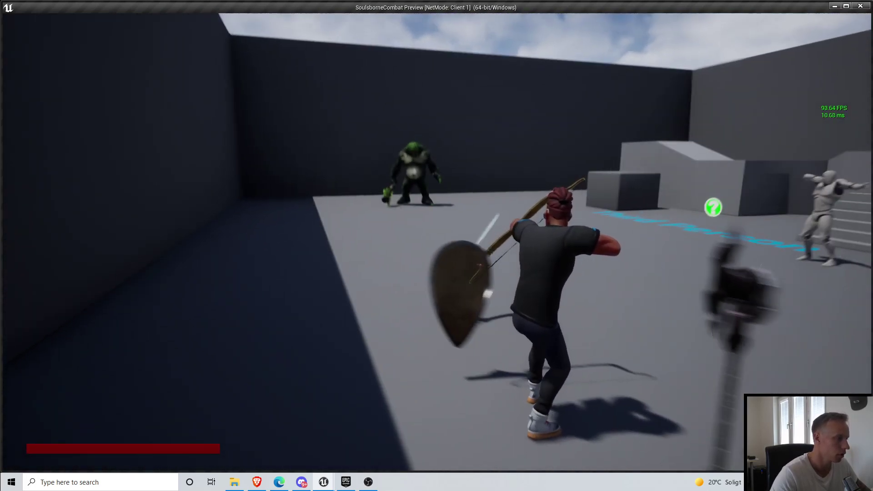
{"action": "key", "text": "a"}
{"action": "key", "text": "d"}
{"action": "key", "text": "a"}
{"action": "key", "text": "d"}
{"action": "key", "text": "a"}
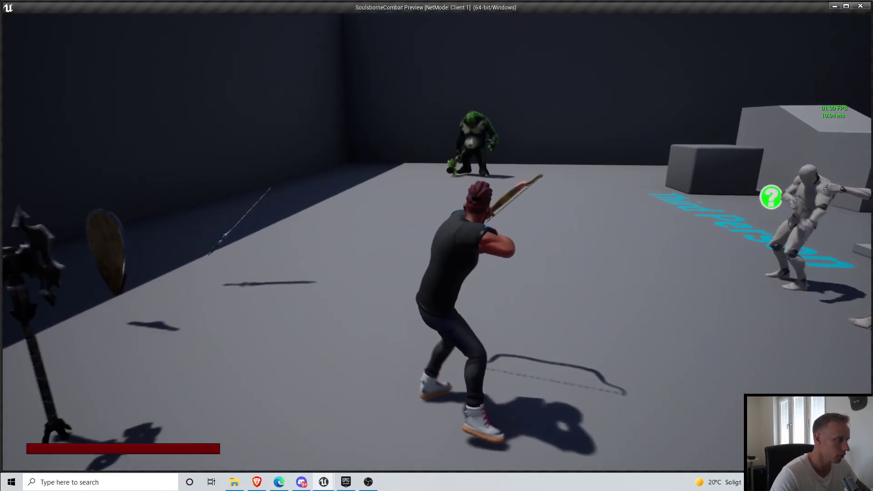
Step: Test moving the character in circles and in every direction while aiming the bow, and exit the preview
{"action": "key", "text": "s"}
{"action": "key", "text": "a"}
{"action": "key", "text": "w"}
{"action": "key", "text": "d"}
{"action": "key", "text": "s"}
{"action": "key", "text": "a"}
{"action": "key", "text": "w"}
{"action": "key", "text": "d"}
{"action": "key", "text": "a"}
{"action": "key", "text": "d"}
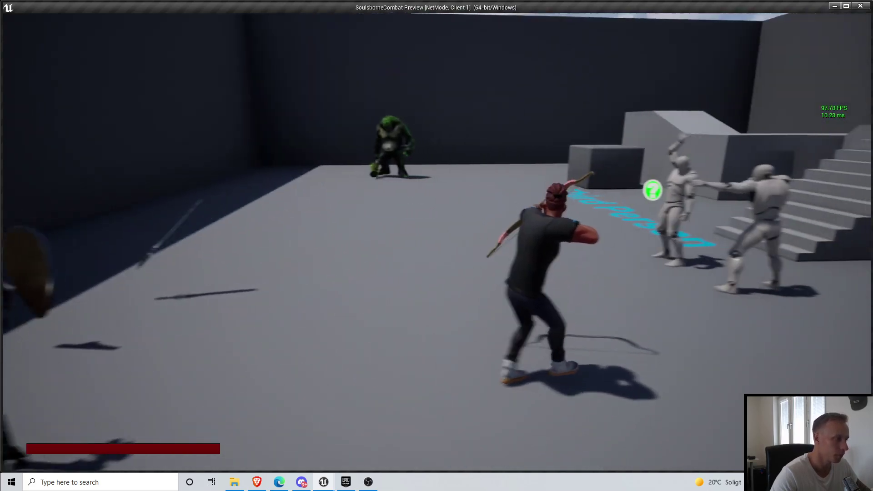
{"action": "key", "text": "a"}
{"action": "key", "text": "s"}
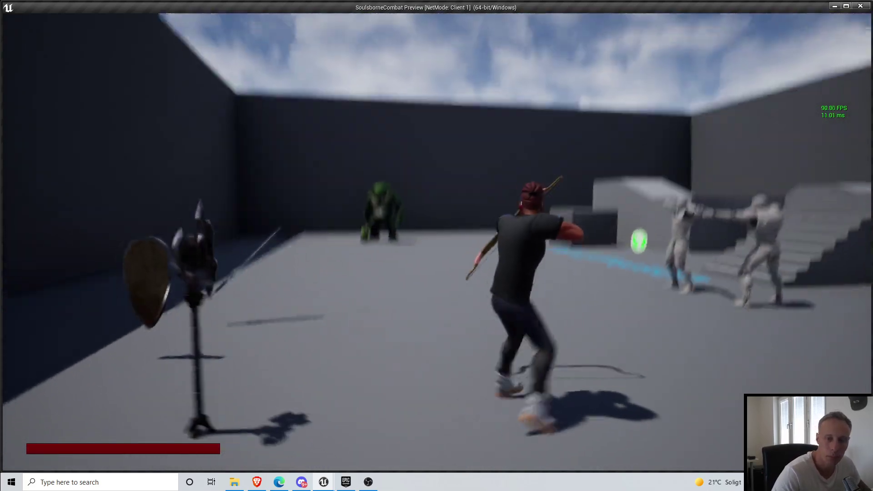
{"action": "key", "text": "w"}
{"action": "key", "text": "a"}
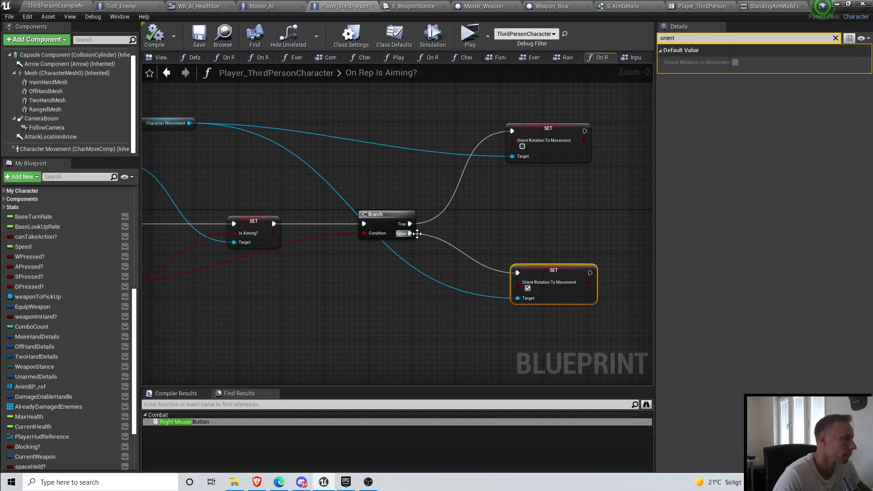
Step: Clear the "orient" filter from the node details and save the character Blueprint
{"action": "scroll", "coordinate": [438, 234], "scroll_direction": "down", "scroll_amount": 3}
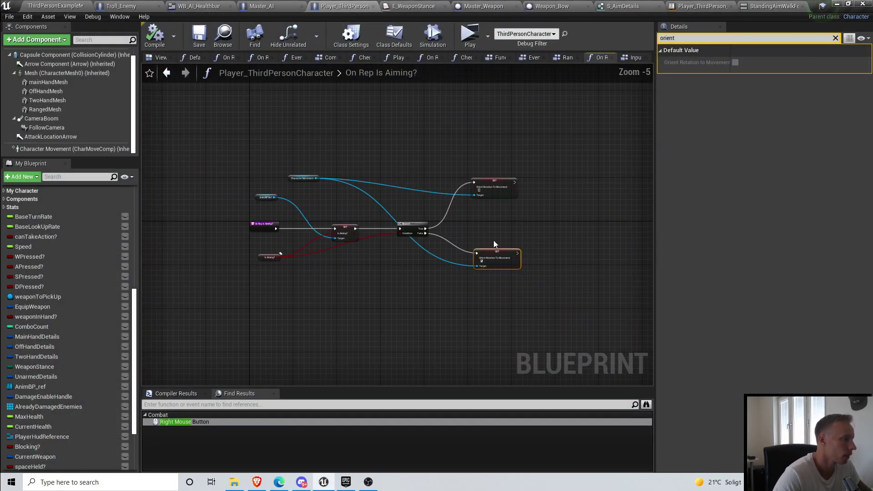
{"action": "left_click", "coordinate": [199, 36]}
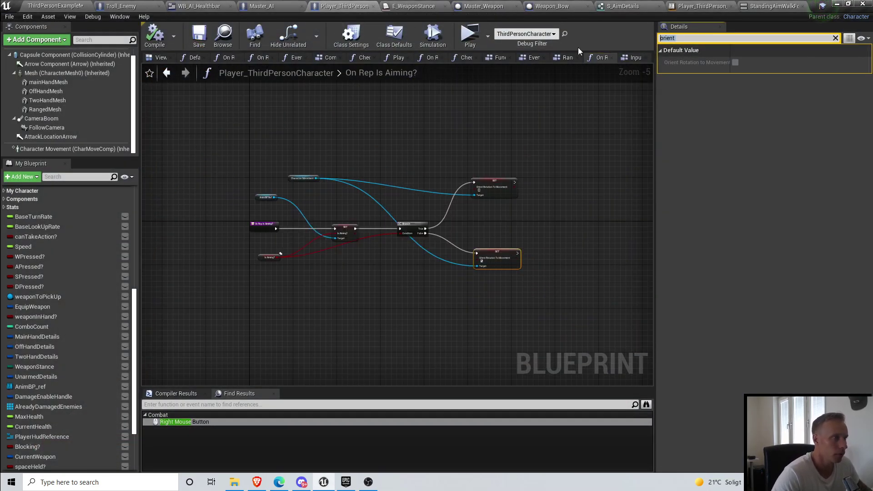
{"action": "key", "text": "BackSpace"}
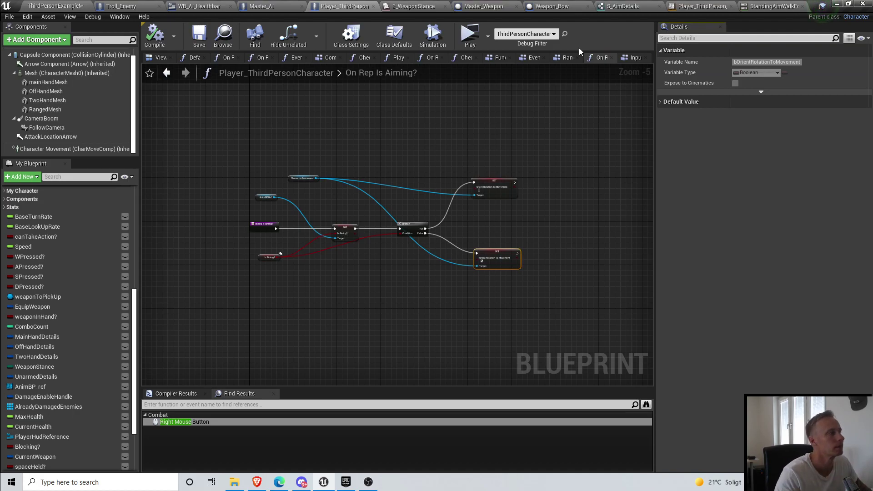
{"action": "left_click", "coordinate": [199, 35]}
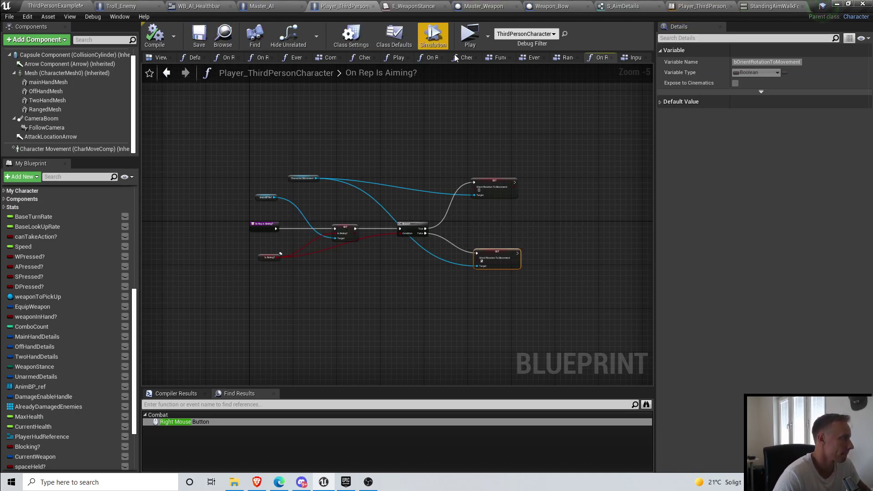
Step: Start a play preview, pick up the bow with the character and take it in hand
{"action": "left_click", "coordinate": [470, 34]}
{"action": "left_click", "coordinate": [401, 189]}
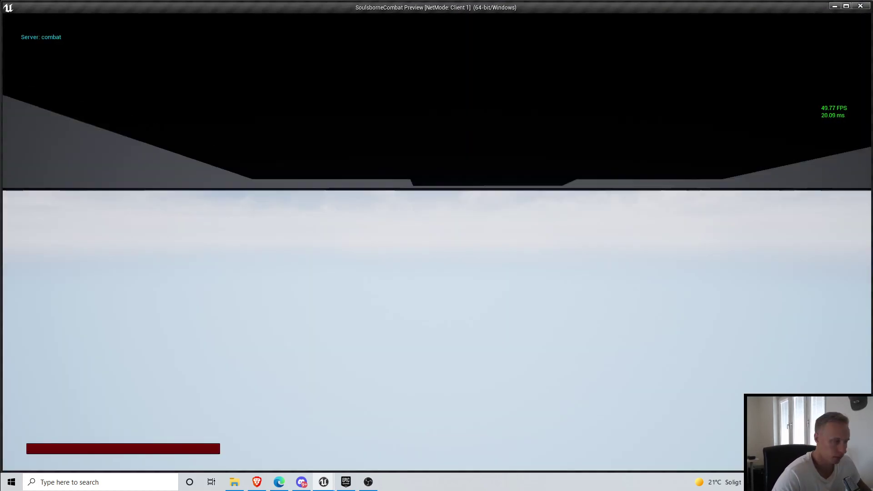
{"action": "key", "text": "w"}
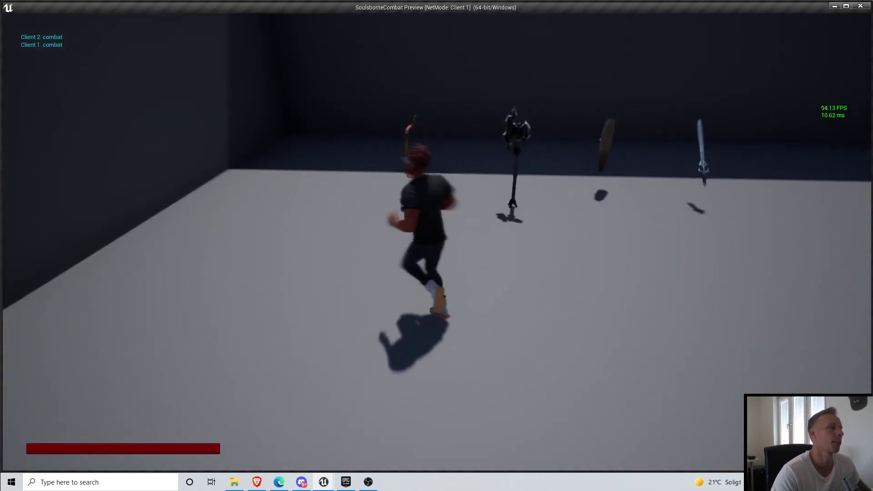
{"action": "key", "text": "e"}
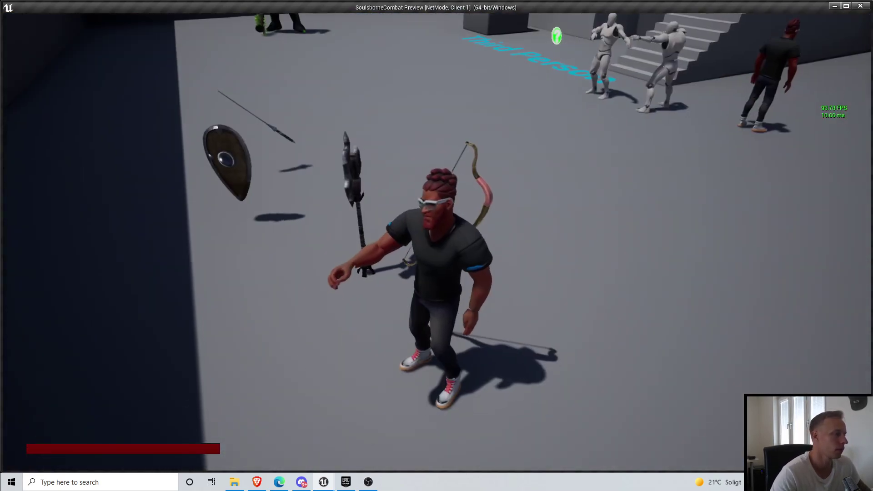
{"action": "key", "text": "w"}
{"action": "key", "text": "1"}
{"action": "key", "text": "w"}
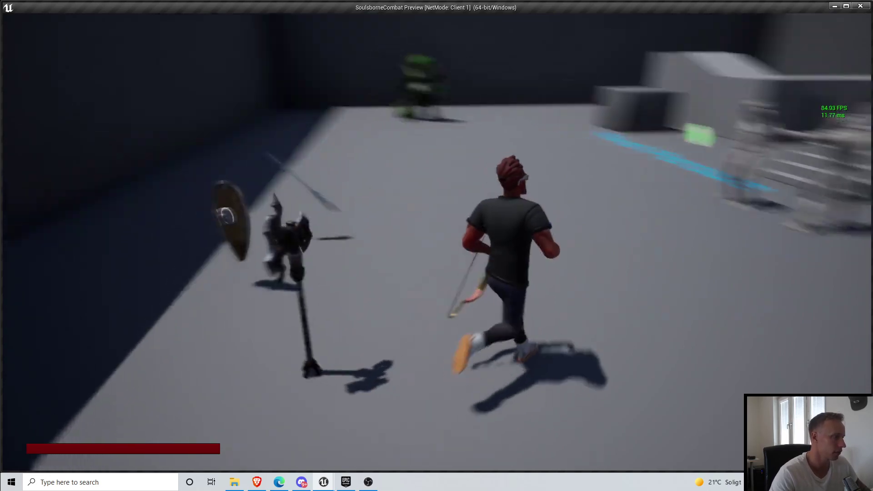
Step: Test walking forward and backward with the bow aimed while turning the camera, and exit the preview
{"action": "key", "text": "s"}
{"action": "key", "text": "w"}
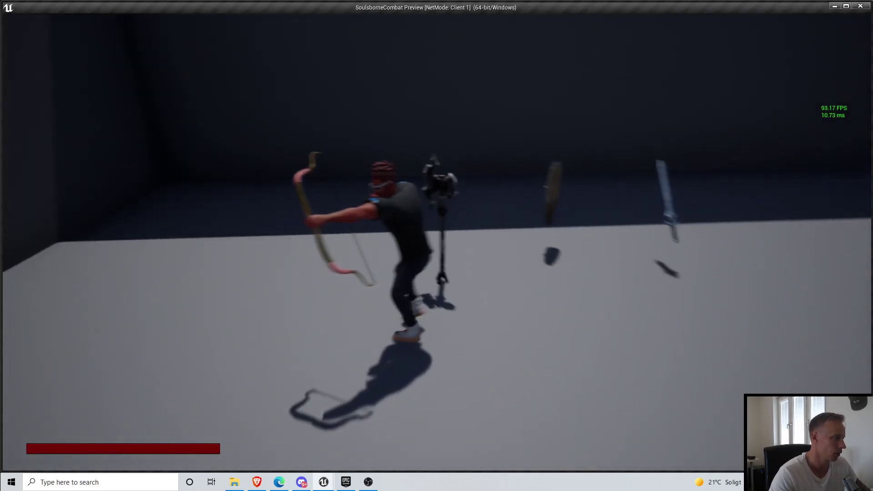
{"action": "key", "text": "s"}
{"action": "key", "text": "w"}
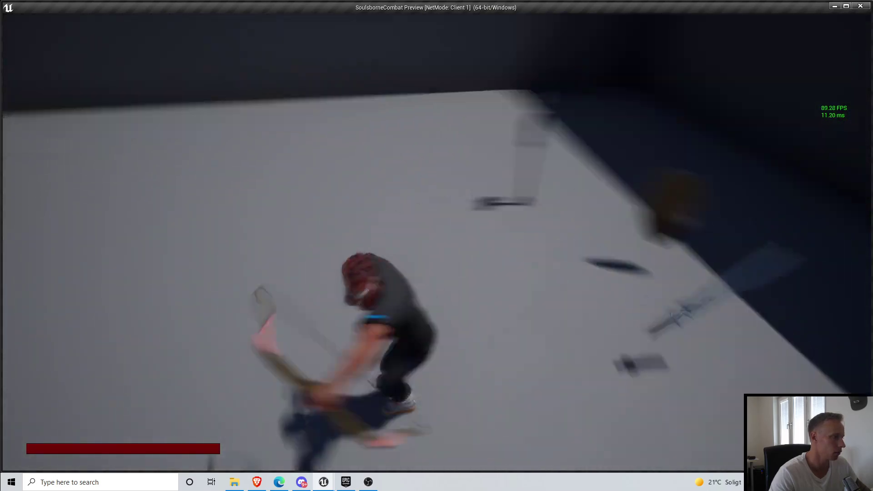
{"action": "key", "text": "w"}
{"action": "key", "text": "s"}
{"action": "key", "text": "w"}
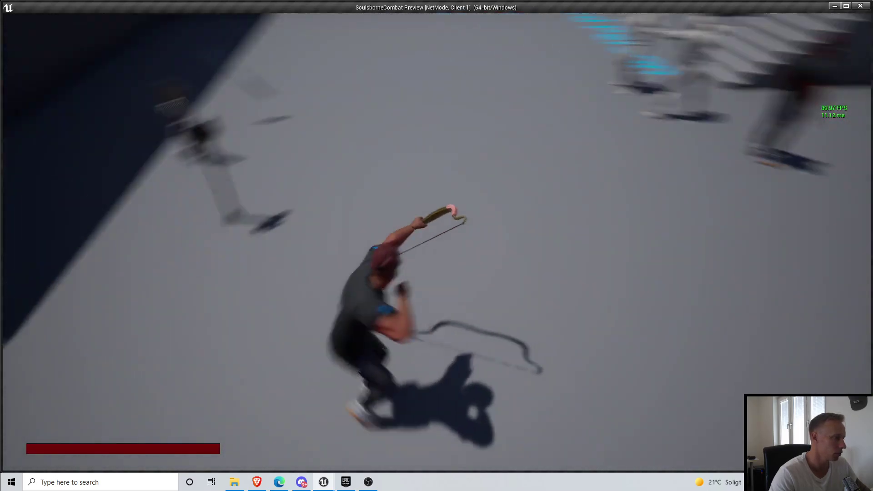
{"action": "key", "text": "s"}
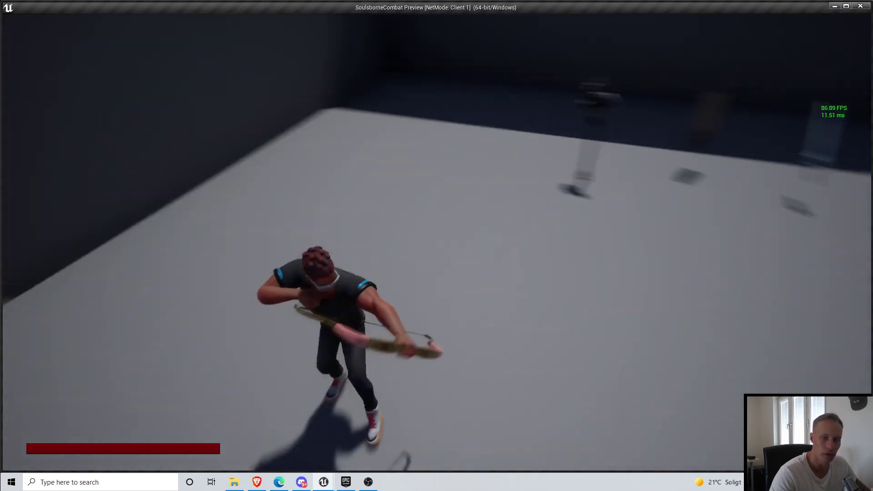
{"action": "key", "text": "w"}
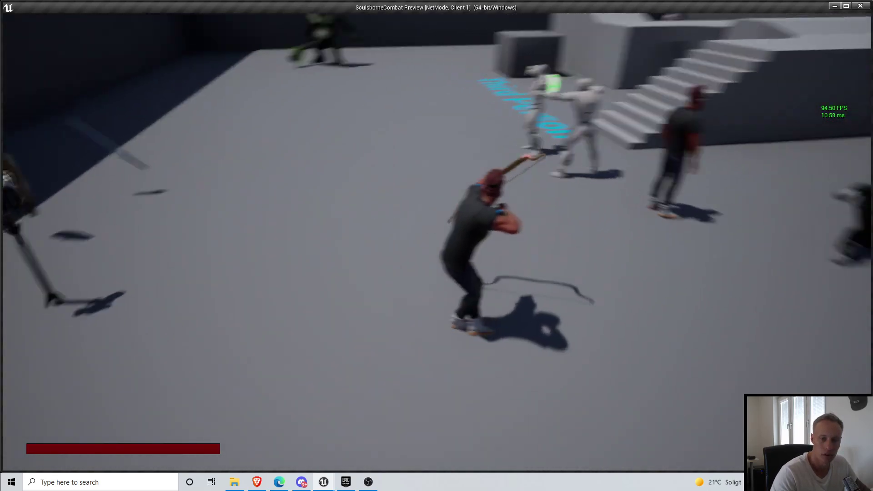
{"action": "key", "text": "w"}
{"action": "key", "text": "w"}
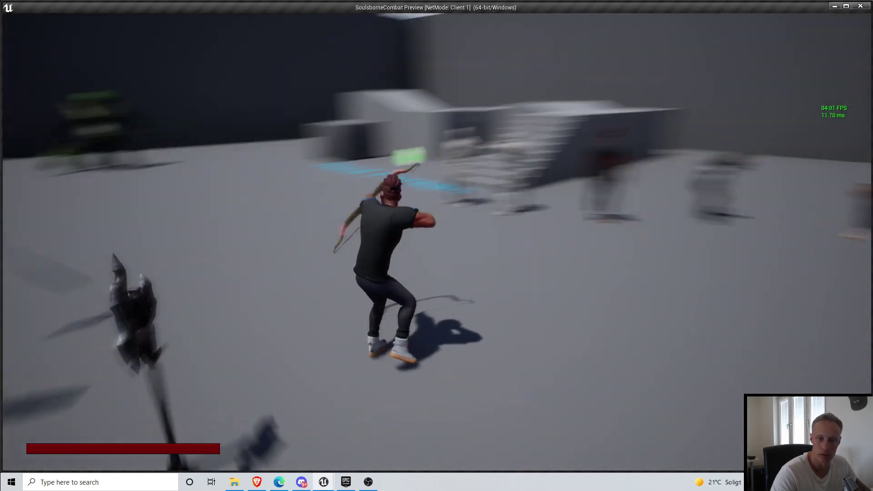
{"action": "key", "text": "w"}
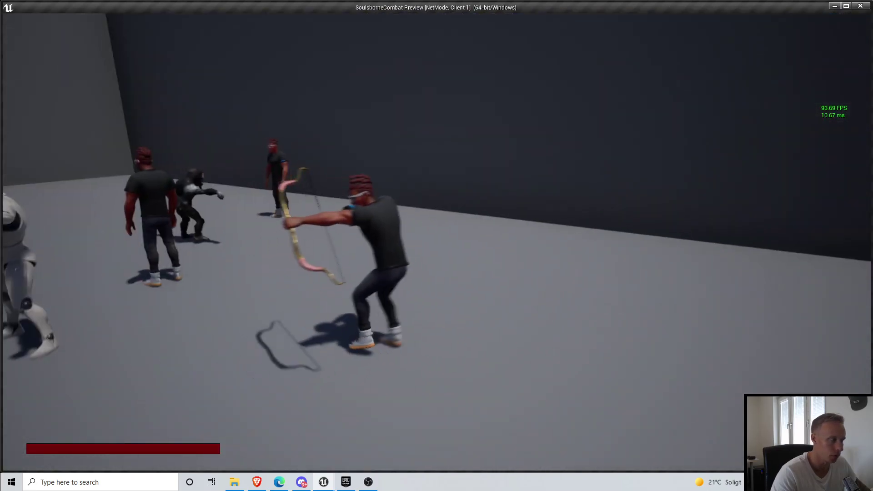
{"action": "key", "text": "a"}
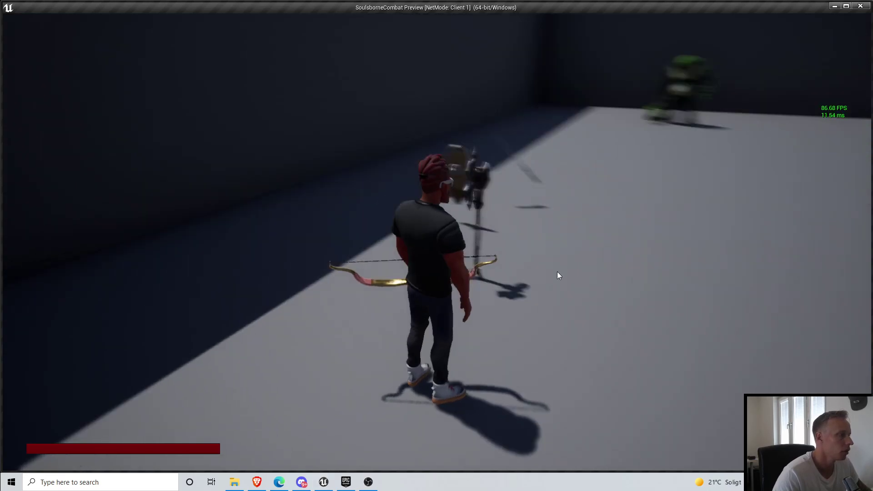
{"action": "key", "text": "Escape"}
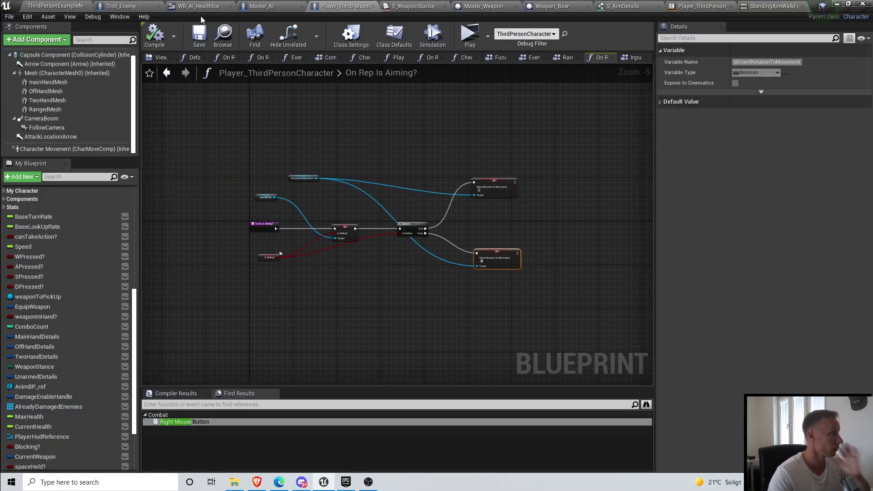
Step: Move the Character Movement node slightly in the On Rep Is Aiming? graph
{"action": "right_click_drag", "start_coordinate": [508, 225], "coordinate": [455, 261]}
{"action": "scroll", "coordinate": [267, 212], "scroll_direction": "up", "scroll_amount": 4}
{"action": "left_click_drag", "start_coordinate": [218, 220], "coordinate": [228, 205]}
{"action": "scroll", "coordinate": [455, 182], "scroll_direction": "down", "scroll_amount": 2}
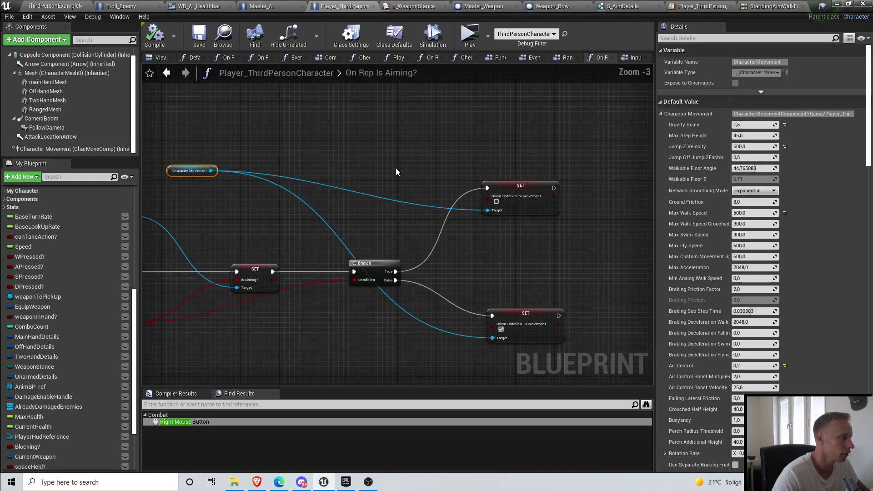
Step: Search the Character Movement component's details for orientation and rotation settings using "orien" and "rota"
{"action": "left_click", "coordinate": [61, 150]}
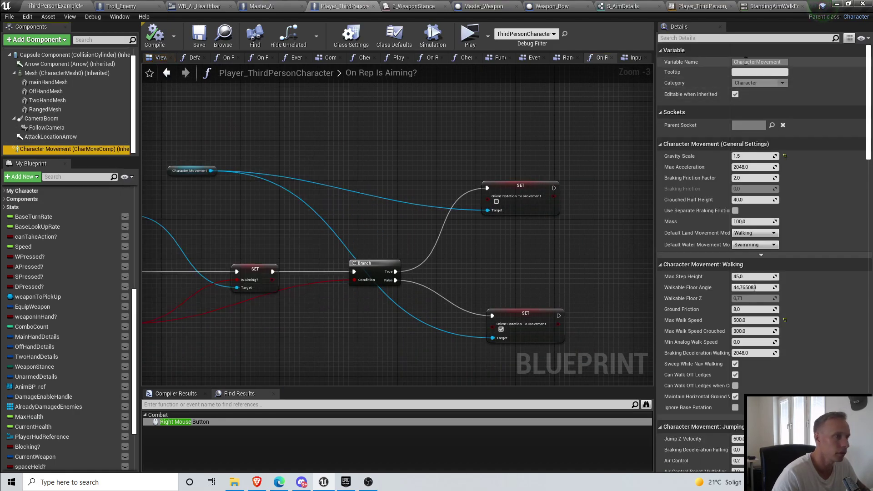
{"action": "left_click", "coordinate": [726, 39]}
{"action": "type", "text": "orien"}
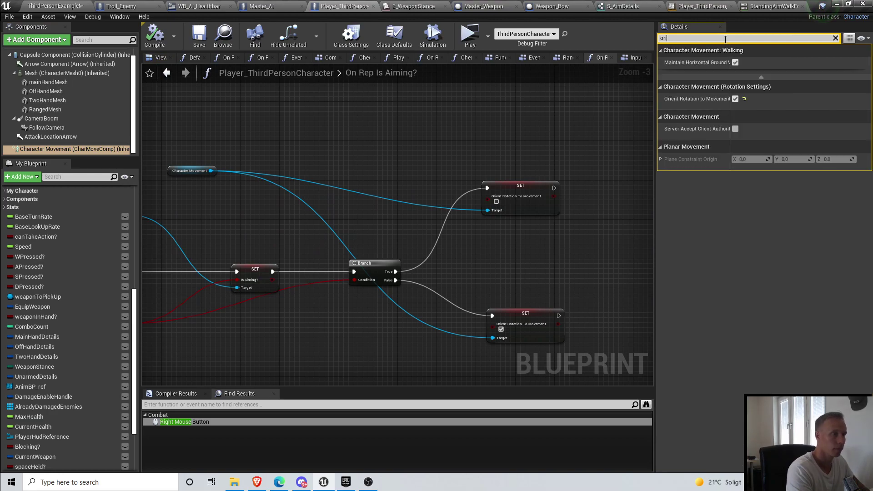
{"action": "key", "text": "BackSpace"}
{"action": "key", "text": "BackSpace"}
{"action": "key", "text": "BackSpace"}
{"action": "key", "text": "BackSpace"}
{"action": "type", "text": "rota"}
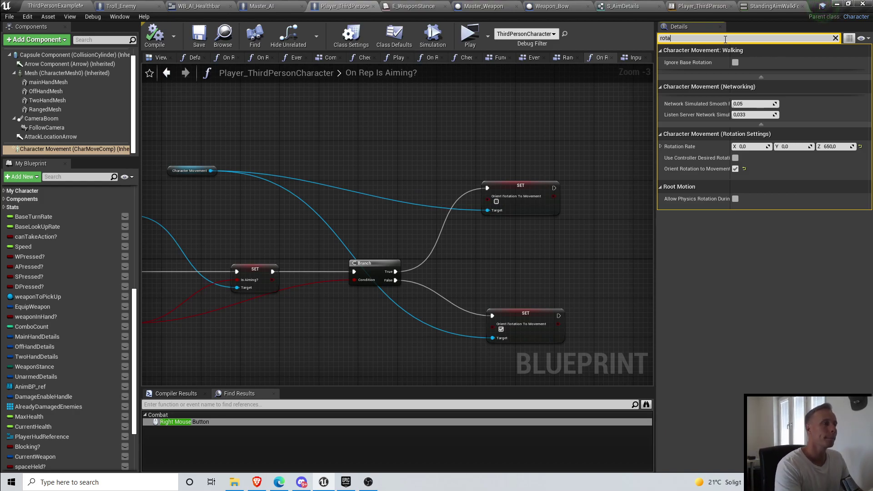
Step: Search the Character Movement component's details for controller and yaw settings using "cont" and "yaw"
{"action": "key", "text": "BackSpace"}
{"action": "key", "text": "BackSpace"}
{"action": "key", "text": "BackSpace"}
{"action": "key", "text": "BackSpace"}
{"action": "right_click_drag", "start_coordinate": [263, 147], "coordinate": [205, 134]}
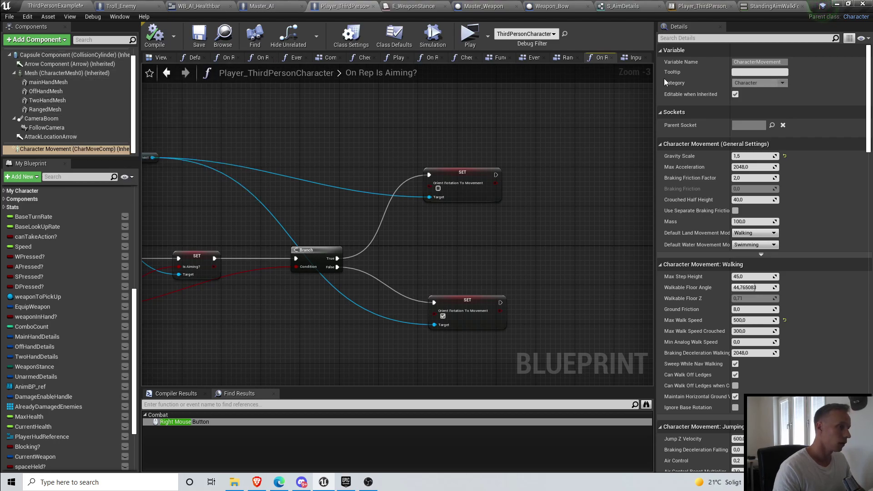
{"action": "left_click", "coordinate": [712, 39]}
{"action": "type", "text": "cont"}
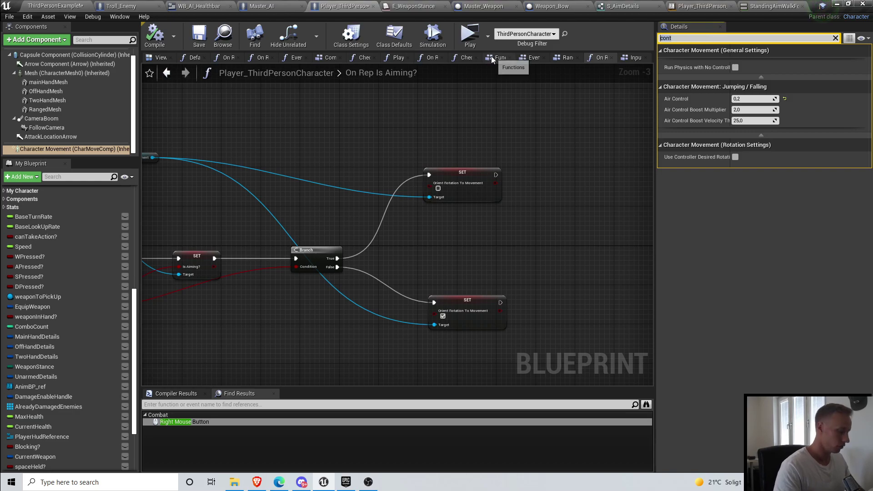
{"action": "type", "text": "yaw"}
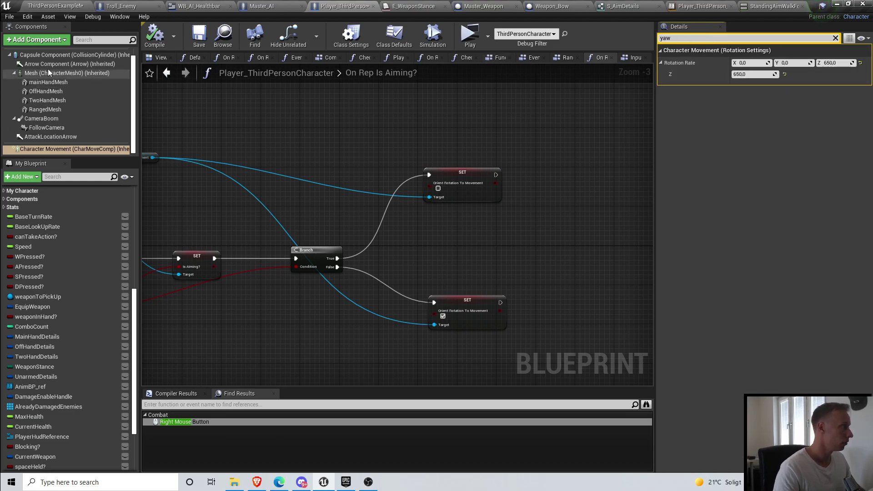
Step: Locate the Use Controller Rotation Yaw setting in the class defaults of Player_ThirdPersonCharacter
{"action": "left_click", "coordinate": [48, 56]}
{"action": "scroll", "coordinate": [54, 53], "scroll_direction": "up", "scroll_amount": 1}
{"action": "left_click", "coordinate": [54, 51]}
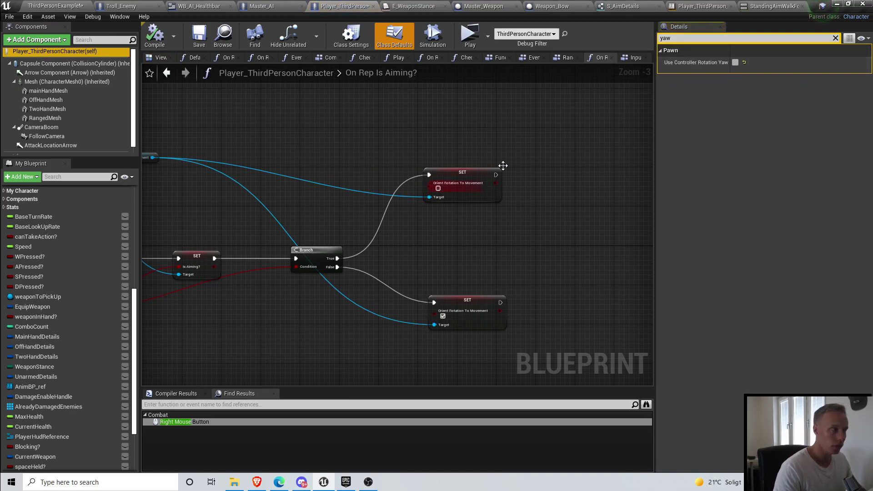
{"action": "right_click_drag", "start_coordinate": [497, 172], "coordinate": [471, 157]}
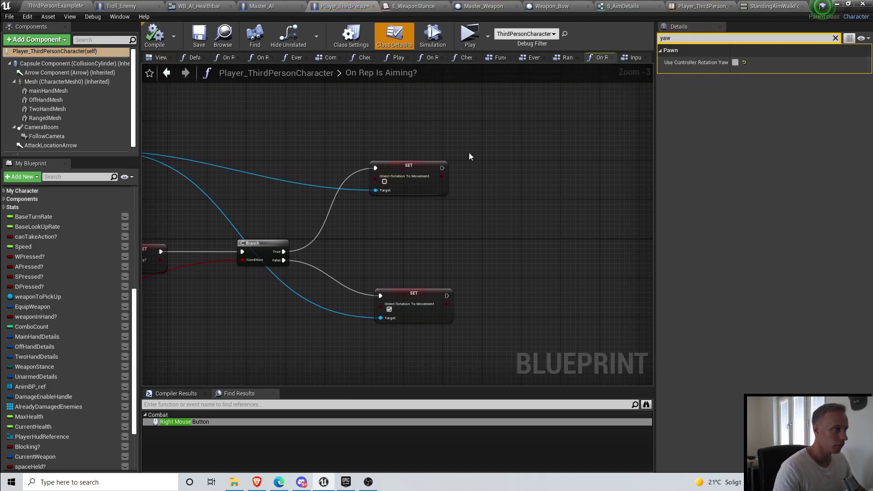
{"action": "left_click", "coordinate": [50, 50]}
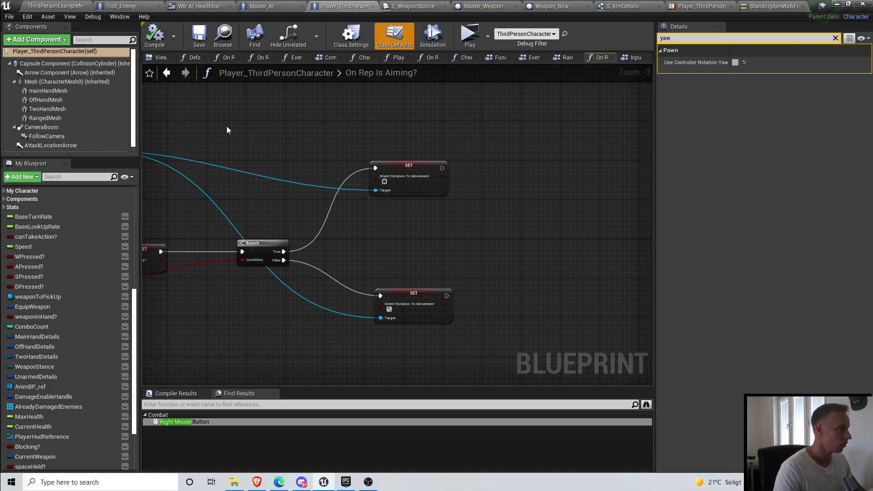
Step: Add a Get Player Controller node above the Orient Rotation To Movement SET node on the True branch
{"action": "right_click", "coordinate": [337, 143]}
{"action": "type", "text": "get player "}
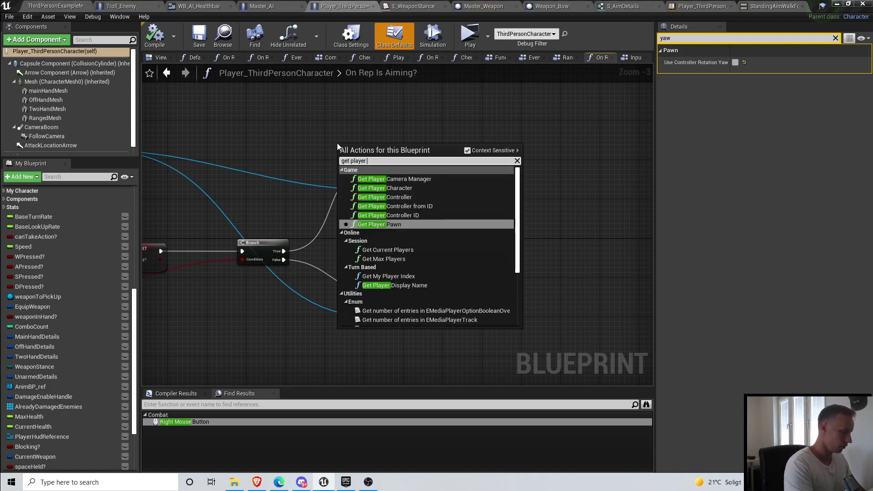
{"action": "type", "text": "cont"}
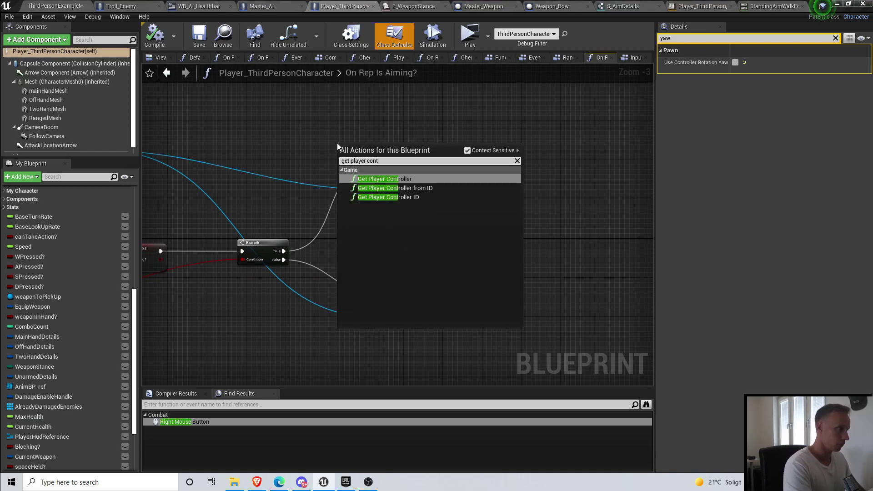
{"action": "left_click", "coordinate": [386, 180]}
{"action": "scroll", "coordinate": [416, 152], "scroll_direction": "up", "scroll_amount": 1}
{"action": "left_click_drag", "start_coordinate": [413, 125], "coordinate": [511, 155]}
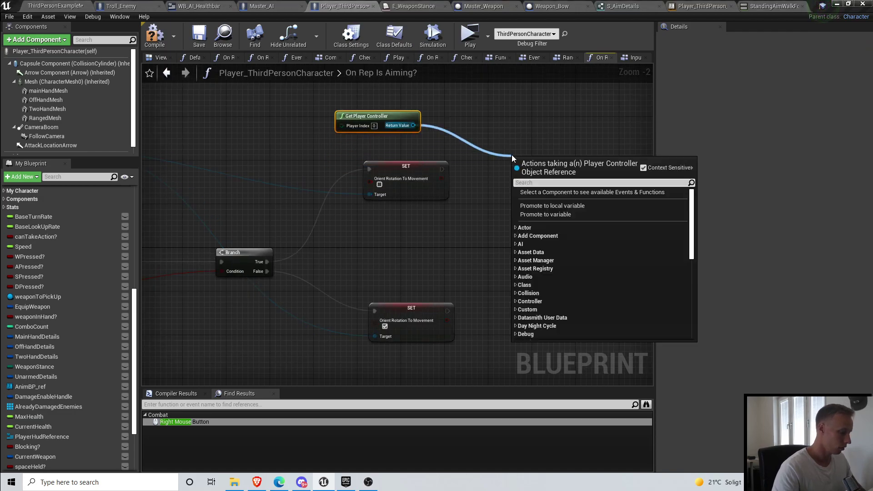
{"action": "type", "text": "use contr"}
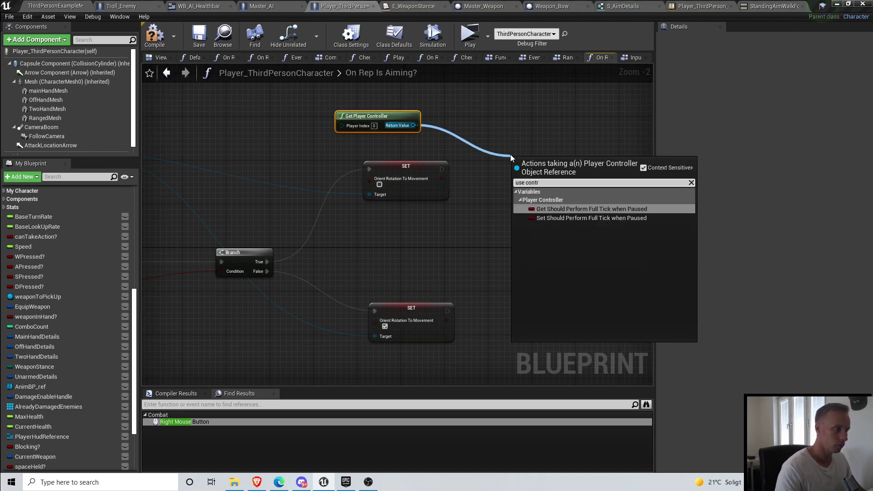
{"action": "left_click", "coordinate": [473, 121]}
{"action": "left_click_drag", "start_coordinate": [413, 126], "coordinate": [479, 151]}
{"action": "type", "text": "set yaw"}
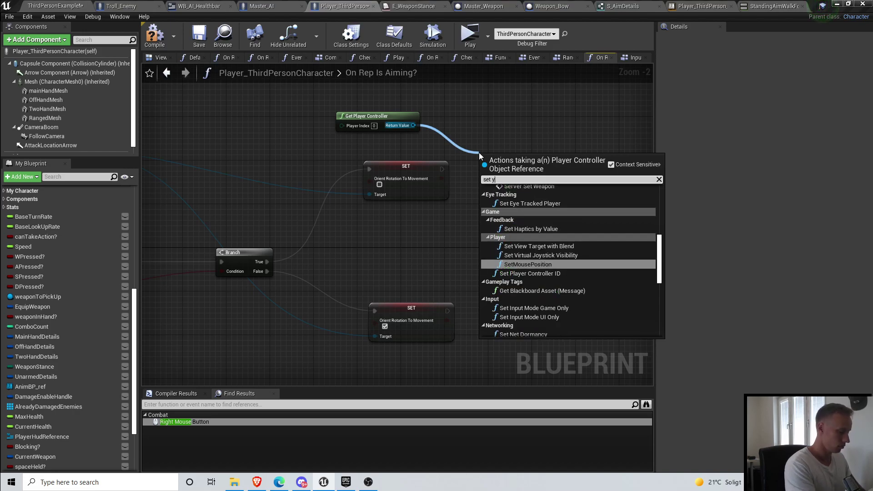
{"action": "left_click", "coordinate": [529, 126]}
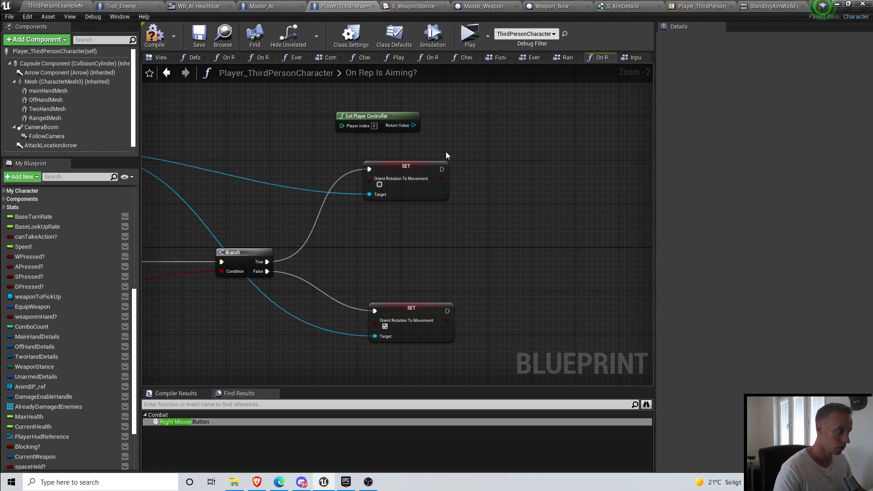
Step: Replace the Get Player Controller node with a Set Use Controller Rotation Yaw node wired after the True branch's Orient Rotation To Movement SET
{"action": "left_click", "coordinate": [375, 122]}
{"action": "key", "text": "Delete"}
{"action": "right_click_drag", "start_coordinate": [493, 151], "coordinate": [498, 151]}
{"action": "right_click", "coordinate": [498, 154]}
{"action": "type", "text": "set yaw"}
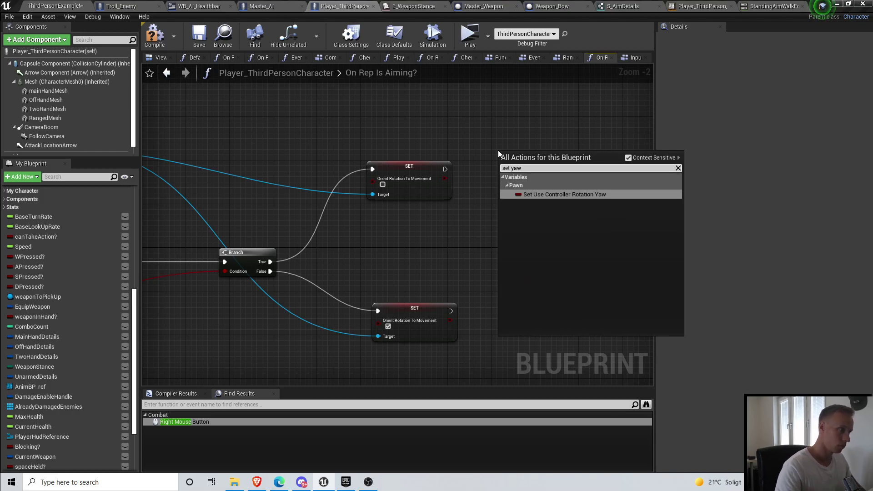
{"action": "left_click", "coordinate": [513, 196]}
{"action": "scroll", "coordinate": [518, 167], "scroll_direction": "up", "scroll_amount": 2}
{"action": "left_click_drag", "start_coordinate": [501, 156], "coordinate": [501, 156]}
{"action": "left_click_drag", "start_coordinate": [532, 152], "coordinate": [563, 167]}
{"action": "right_click_drag", "start_coordinate": [562, 250], "coordinate": [488, 213]}
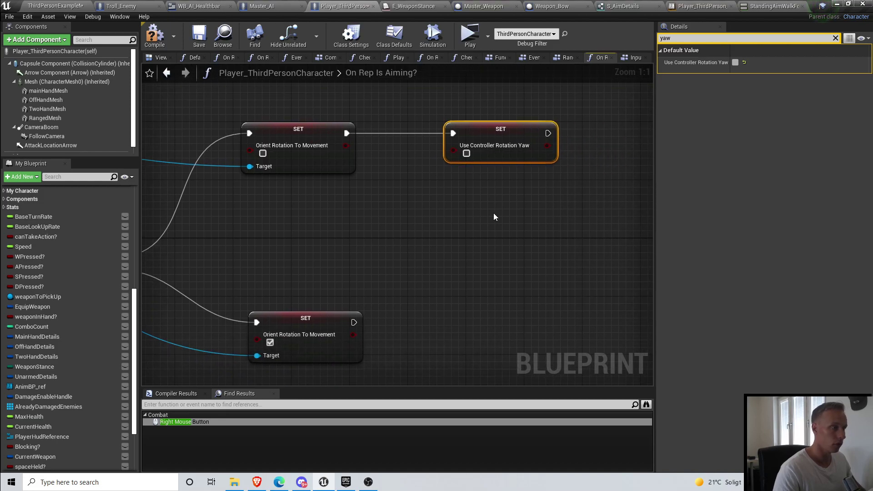
Step: Copy the Use Controller Rotation Yaw SET node to the end of the False branch, with the option enabled on True and disabled on False
{"action": "scroll", "coordinate": [488, 213], "scroll_direction": "down", "scroll_amount": 2}
{"action": "key", "text": "ctrl+c"}
{"action": "left_click", "coordinate": [436, 284]}
{"action": "key", "text": "ctrl+v"}
{"action": "left_click_drag", "start_coordinate": [390, 294], "coordinate": [440, 296]}
{"action": "left_click", "coordinate": [408, 282]}
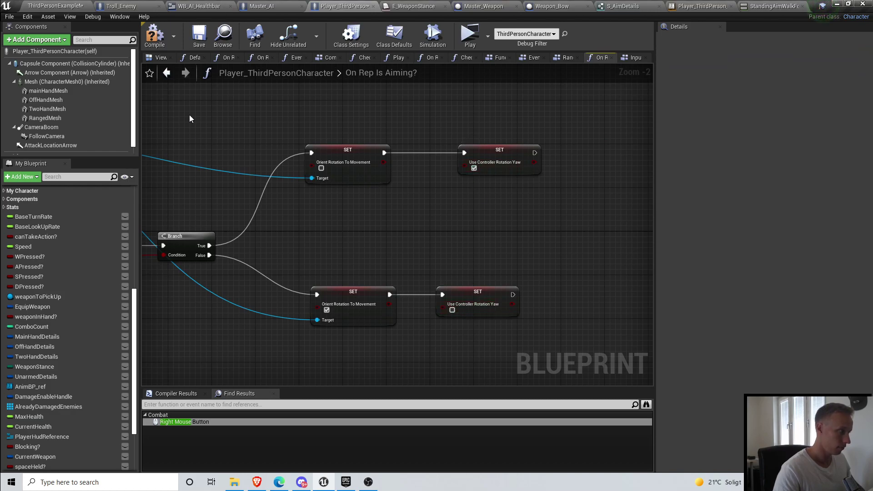
Step: Compile and save the blueprint, and pick up the bow in a multiplayer preview
{"action": "left_click", "coordinate": [204, 39]}
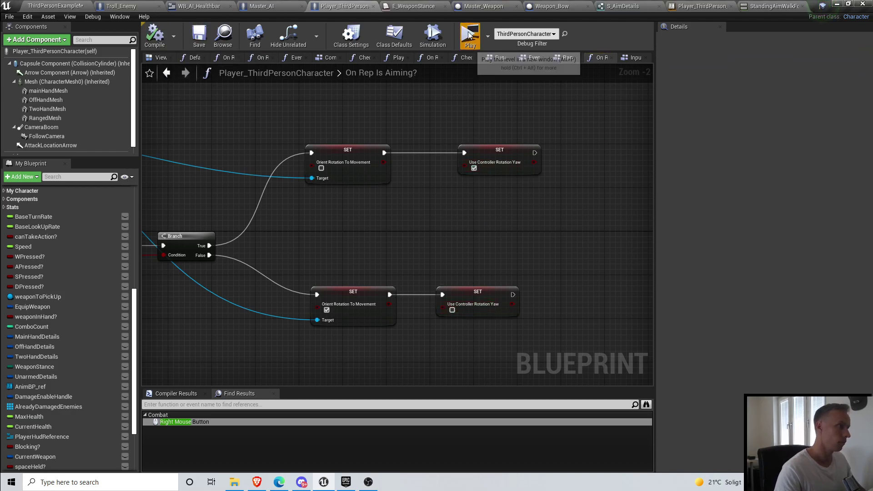
{"action": "left_click", "coordinate": [470, 34]}
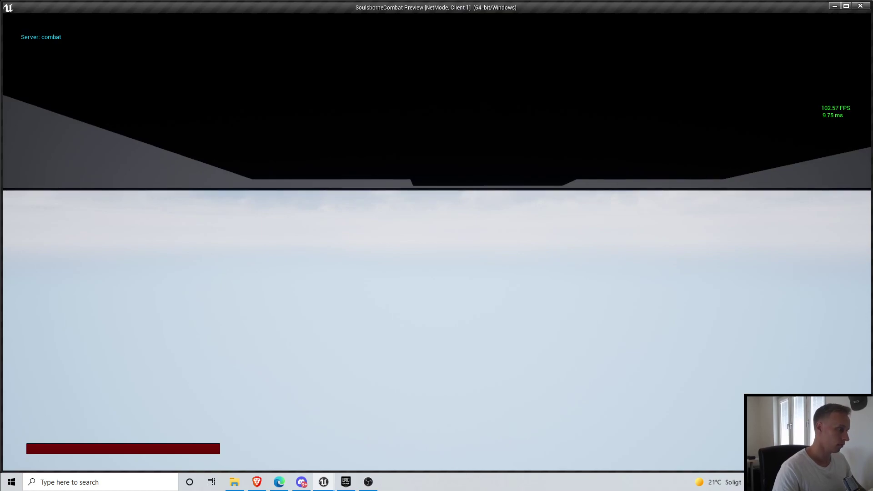
{"action": "key", "text": "w"}
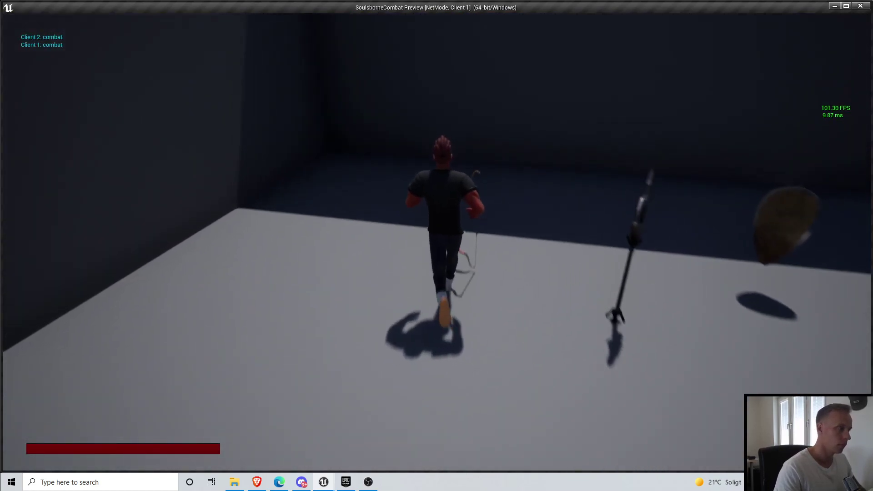
{"action": "key", "text": "e"}
{"action": "key", "text": "w"}
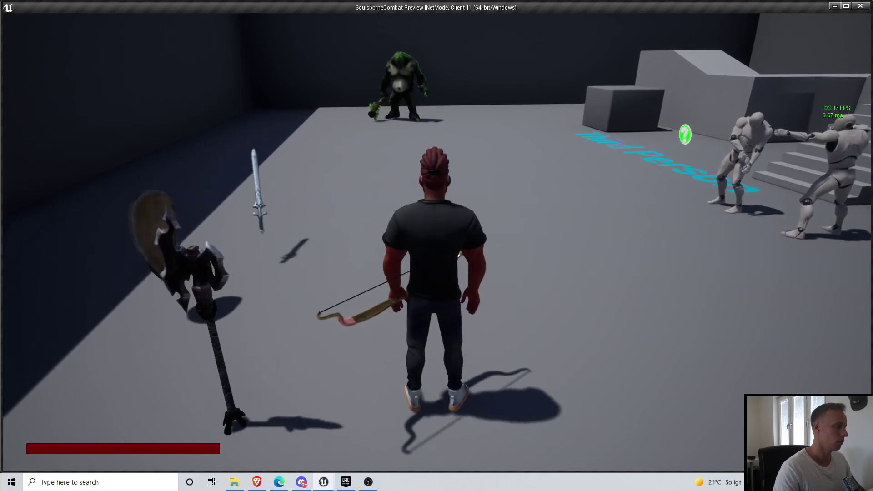
Step: Test the character's facing in the preview by moving in all directions with and without aiming the bow, and end the preview
{"action": "left_click", "coordinate": [436, 246]}
{"action": "key", "text": "a"}
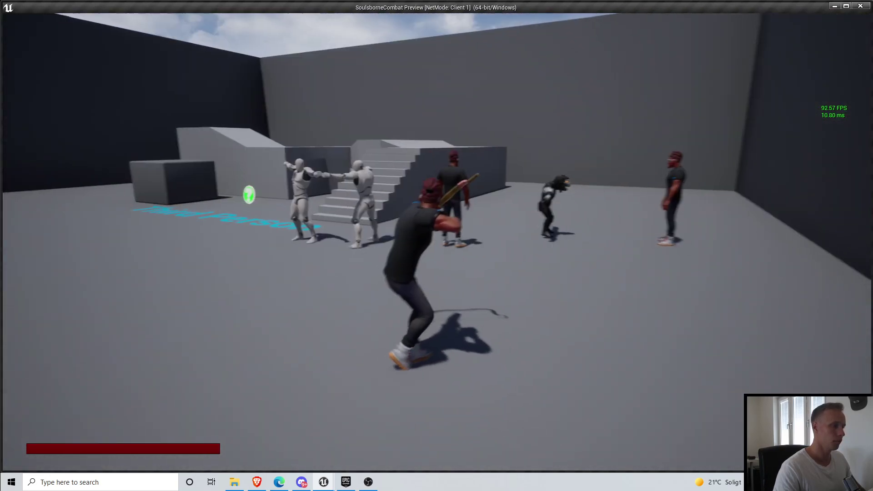
{"action": "key", "text": "d"}
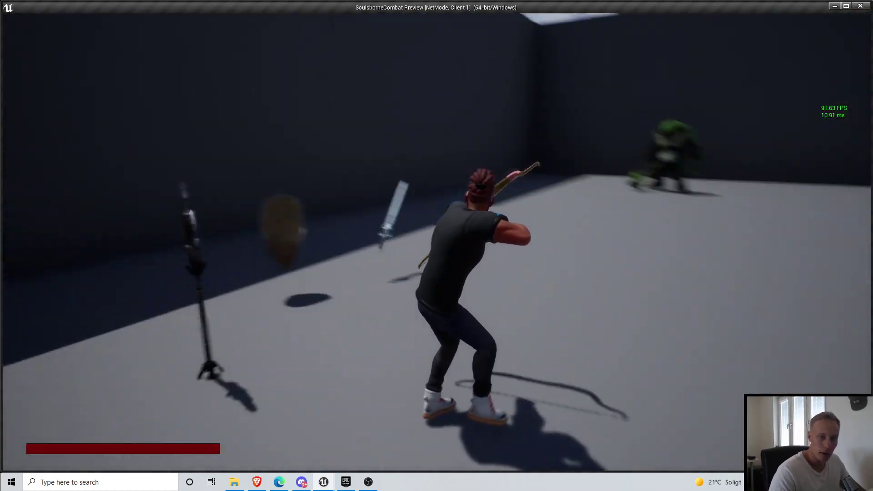
{"action": "key", "text": "s"}
{"action": "key", "text": "d"}
{"action": "key", "text": "s"}
{"action": "key", "text": "w"}
{"action": "key", "text": "s"}
{"action": "key", "text": "d"}
{"action": "key", "text": "a"}
{"action": "key", "text": "d"}
{"action": "key", "text": "a"}
{"action": "key", "text": "d"}
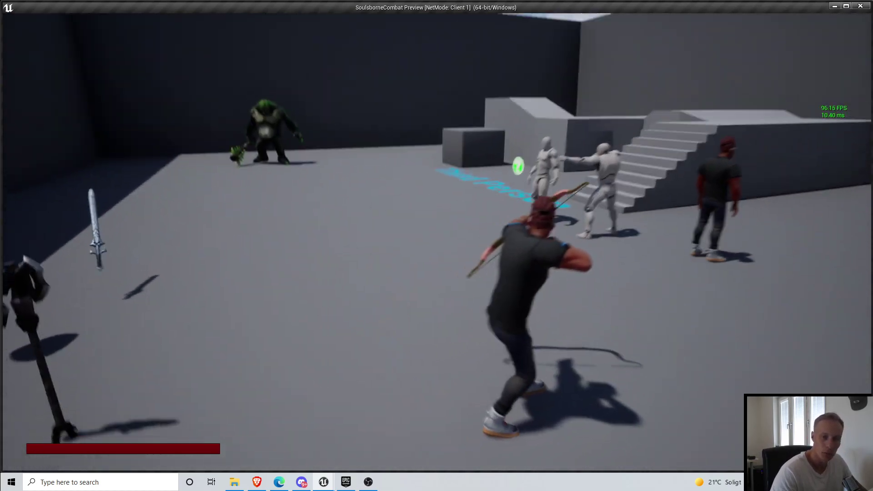
{"action": "key", "text": "a"}
{"action": "key", "text": "s"}
{"action": "key", "text": "a"}
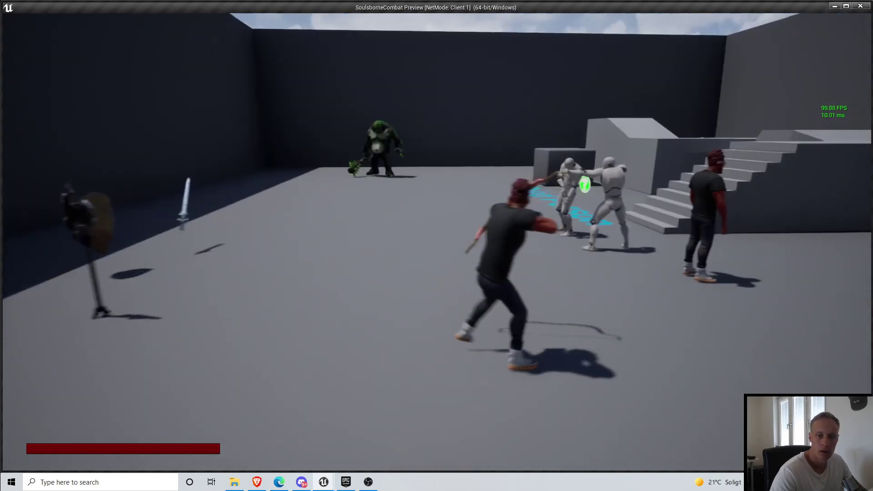
{"action": "key", "text": "w"}
{"action": "key", "text": "d"}
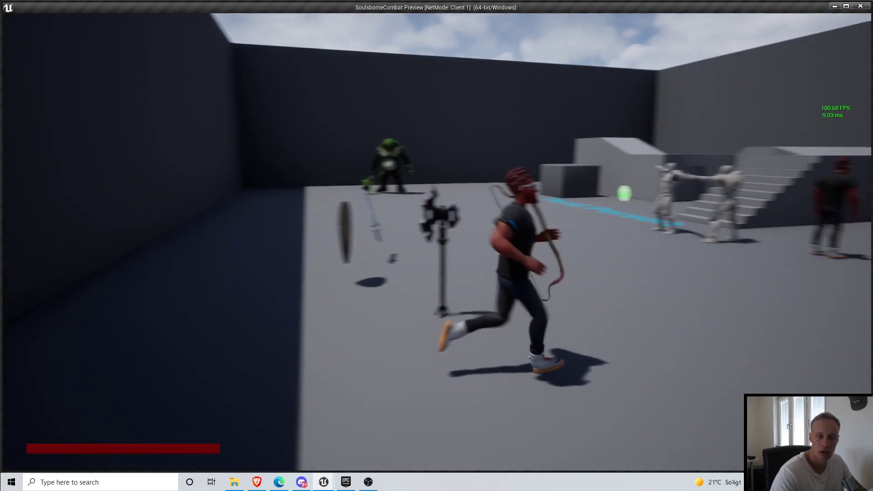
{"action": "key", "text": "w"}
{"action": "key", "text": "a"}
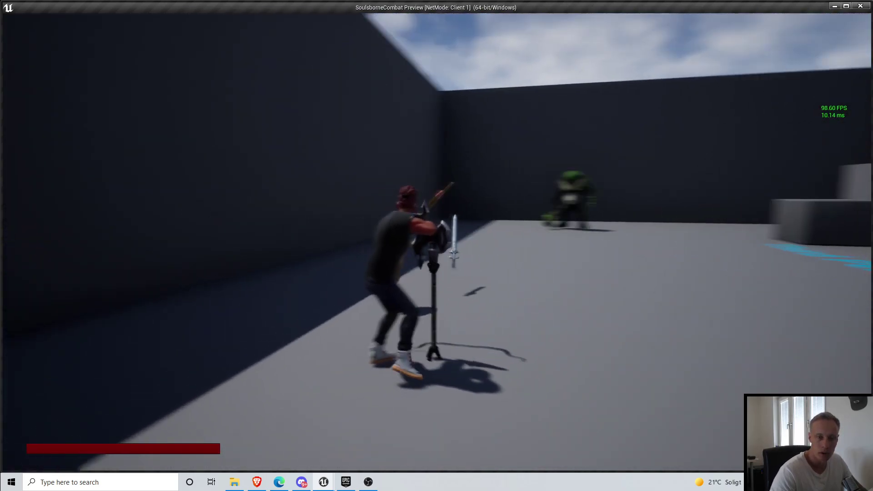
{"action": "key", "text": "d"}
{"action": "key", "text": "a"}
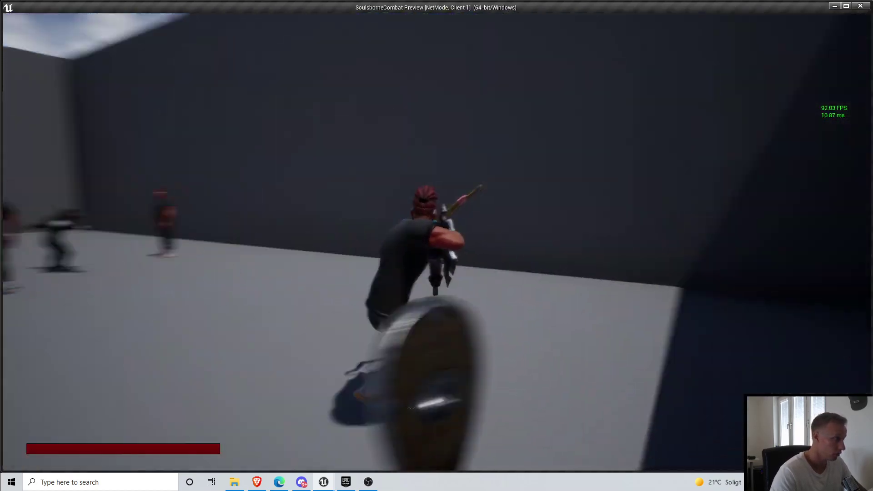
{"action": "key", "text": "d"}
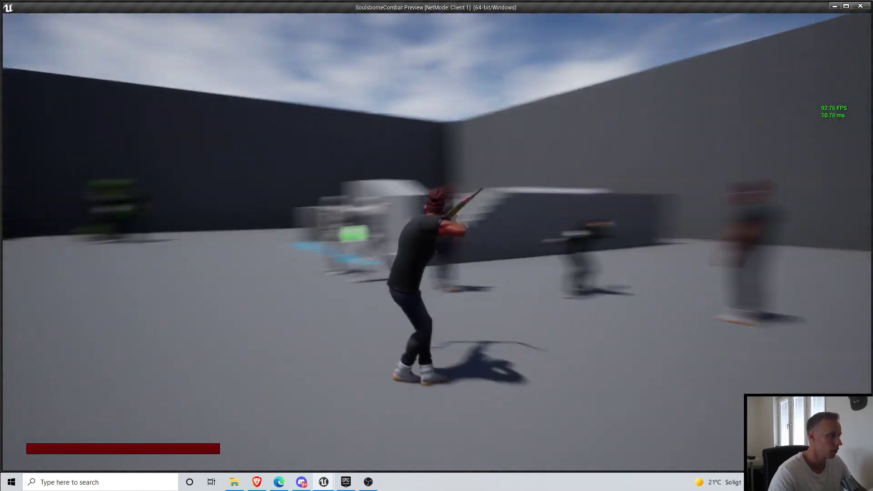
{"action": "key", "text": "Escape"}
{"action": "scroll", "coordinate": [255, 273], "scroll_direction": "down", "scroll_amount": 1}
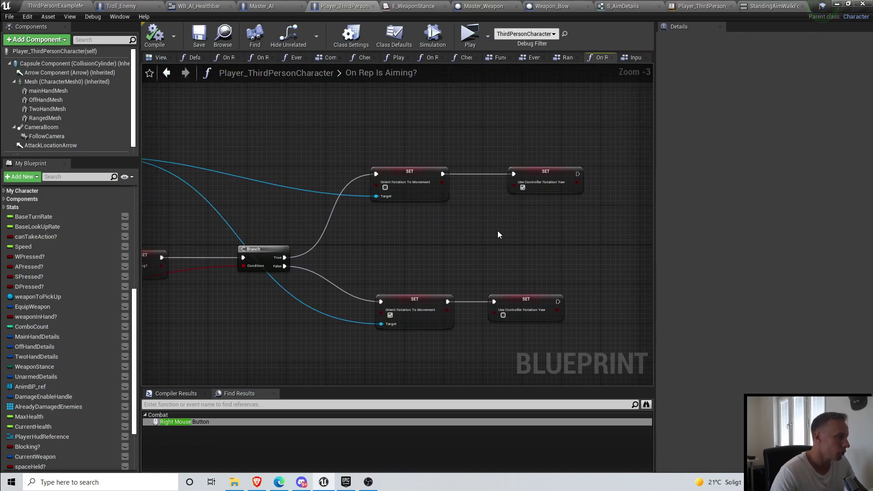
{"action": "scroll", "coordinate": [533, 205], "scroll_direction": "down", "scroll_amount": 1}
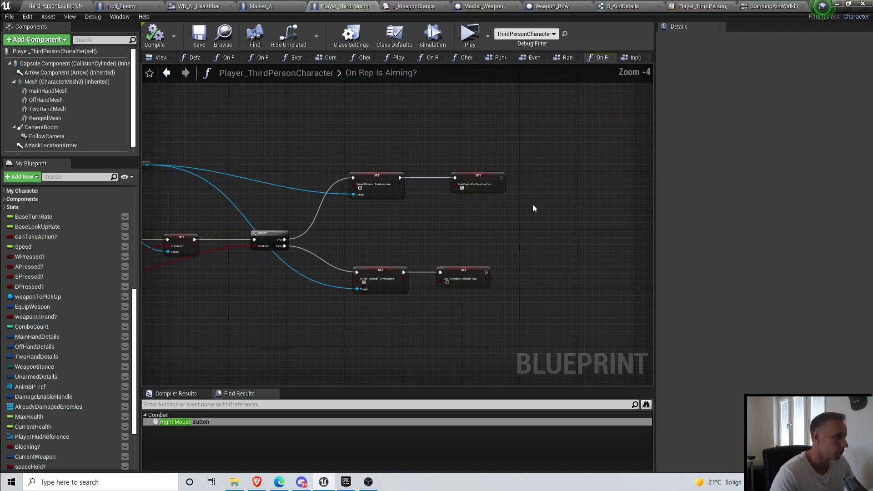
{"action": "left_click", "coordinate": [169, 75]}
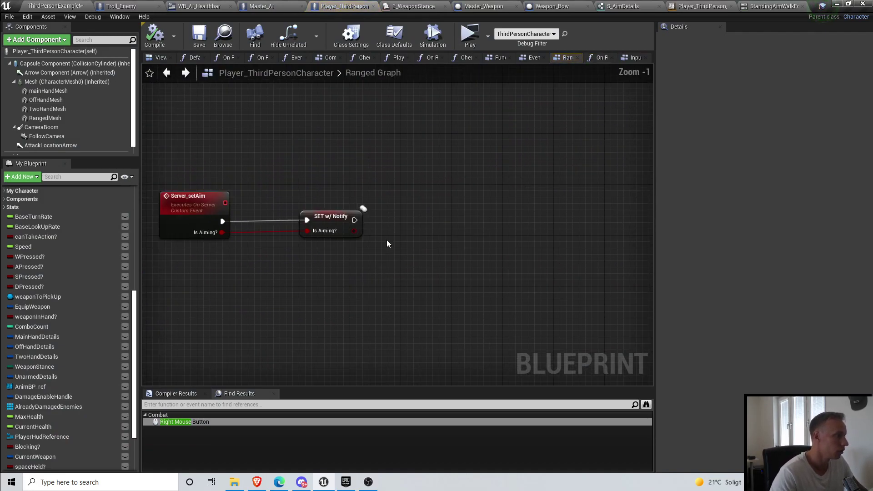
{"action": "double_click", "coordinate": [361, 209]}
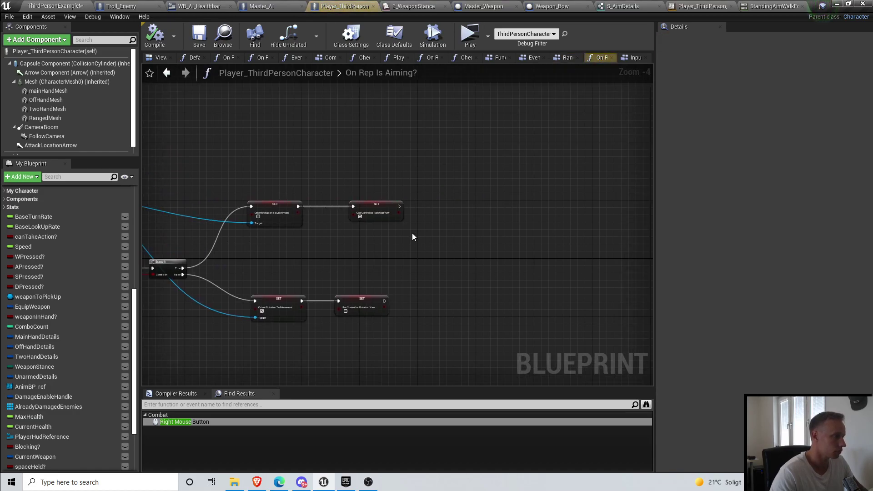
{"action": "left_click", "coordinate": [167, 73]}
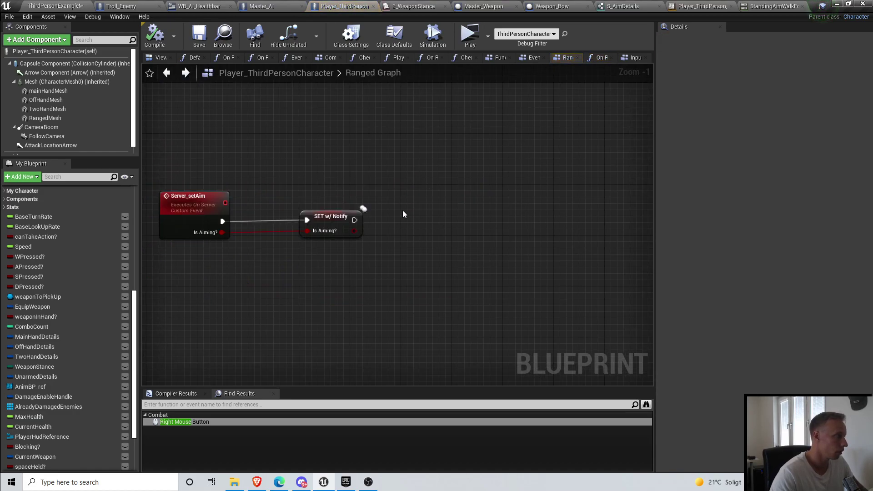
{"action": "right_click", "coordinate": [414, 205]}
{"action": "type", "text": "set movement spe"}
{"action": "left_click", "coordinate": [423, 170]}
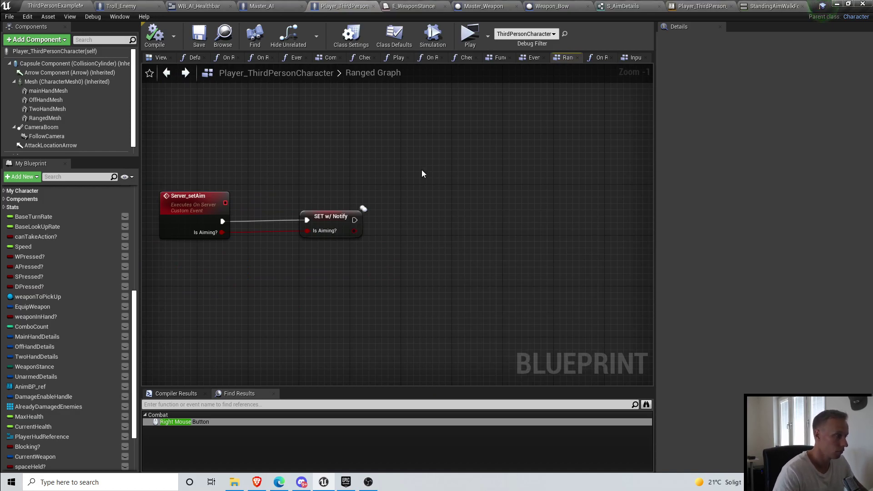
{"action": "right_click", "coordinate": [422, 171]}
{"action": "type", "text": "movement sp"}
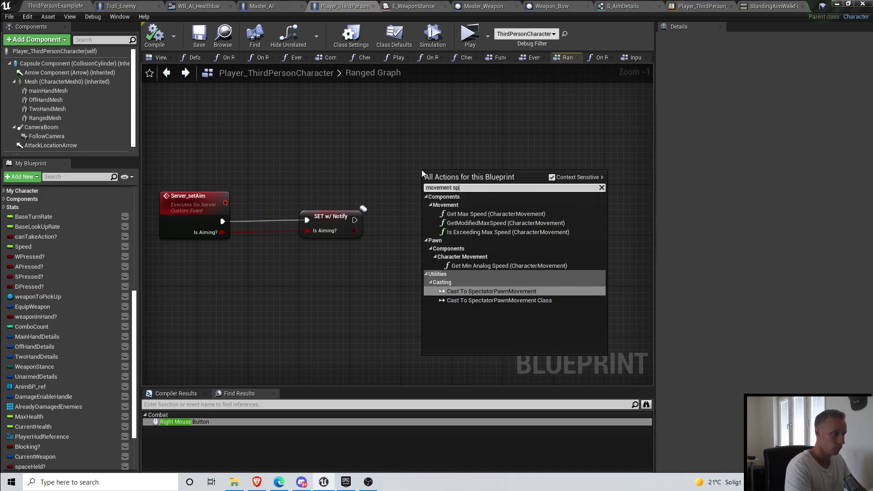
{"action": "type", "text": "eed"}
{"action": "left_click", "coordinate": [359, 126]}
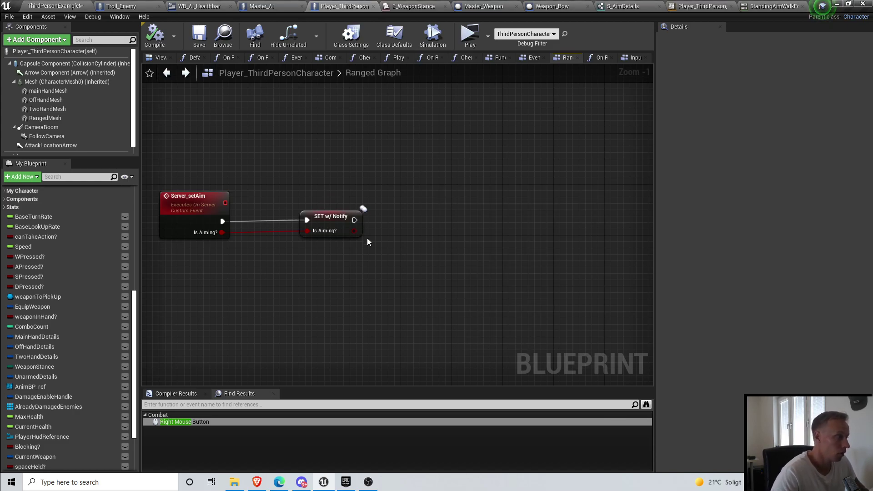
Step: In On Rep Is Aiming?, add a Character Movement reference with a Set Max Walk Speed node wired after the True branch's Use Controller Rotation Yaw SET
{"action": "double_click", "coordinate": [336, 220]}
{"action": "right_click_drag", "start_coordinate": [652, 258], "coordinate": [369, 220]}
{"action": "scroll", "coordinate": [368, 220], "scroll_direction": "up", "scroll_amount": 2}
{"action": "scroll", "coordinate": [41, 135], "scroll_direction": "down", "scroll_amount": 1}
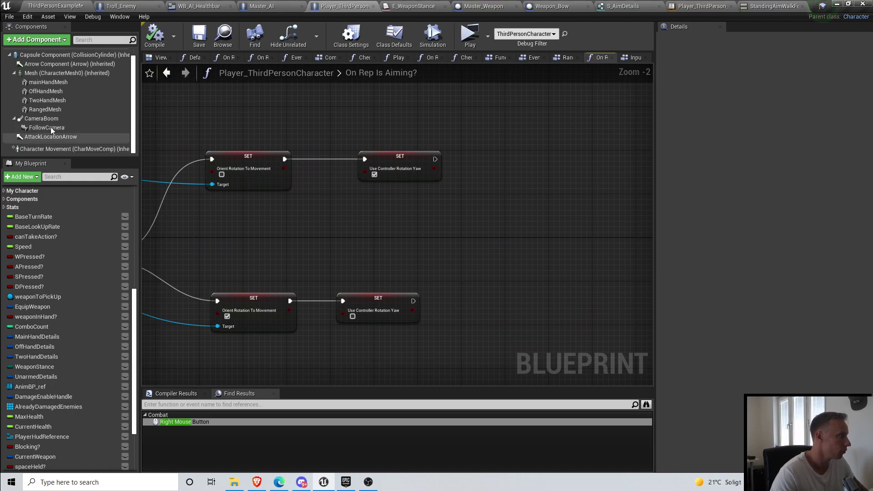
{"action": "left_click_drag", "start_coordinate": [46, 149], "coordinate": [468, 129]}
{"action": "type", "text": "set movement"}
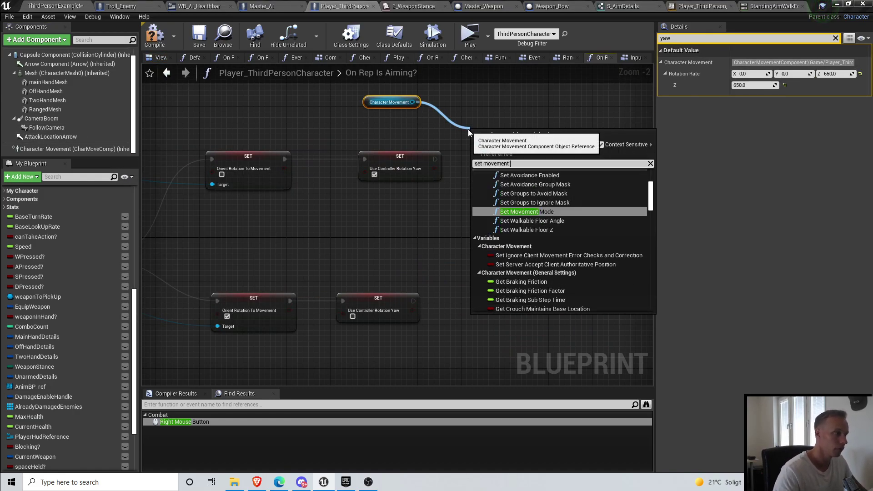
{"action": "key", "text": "BackSpace"}
{"action": "key", "text": "BackSpace"}
{"action": "key", "text": "BackSpace"}
{"action": "key", "text": "BackSpace"}
{"action": "key", "text": "BackSpace"}
{"action": "key", "text": "BackSpace"}
{"action": "key", "text": "BackSpace"}
{"action": "key", "text": "BackSpace"}
{"action": "key", "text": "BackSpace"}
{"action": "key", "text": "BackSpace"}
{"action": "type", "text": "max walk"}
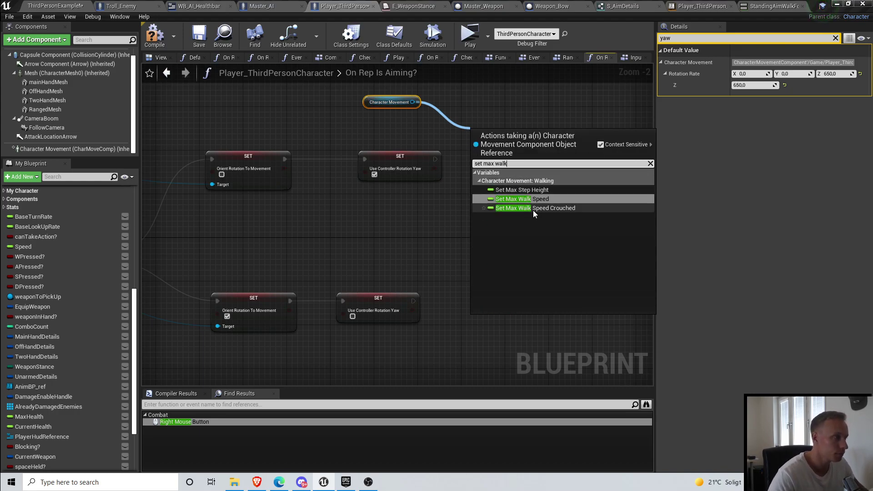
{"action": "left_click", "coordinate": [527, 200]}
{"action": "left_click_drag", "start_coordinate": [509, 135], "coordinate": [539, 162]}
{"action": "scroll", "coordinate": [455, 191], "scroll_direction": "down", "scroll_amount": 1}
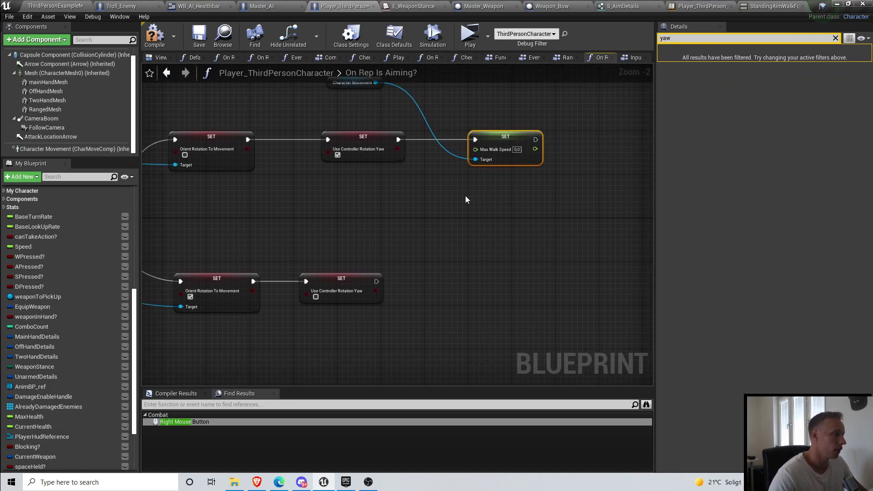
Step: Move the Character Movement reference closer to the True branch's Set Max Walk Speed node, and set its Max Walk Speed to 250
{"action": "right_click_drag", "start_coordinate": [462, 101], "coordinate": [471, 142]}
{"action": "left_click_drag", "start_coordinate": [321, 102], "coordinate": [419, 147]}
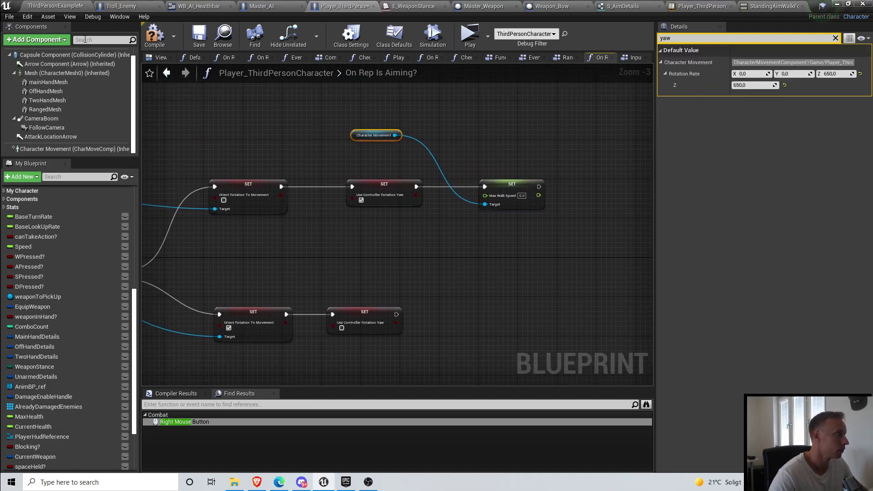
{"action": "scroll", "coordinate": [482, 221], "scroll_direction": "up", "scroll_amount": 1}
{"action": "right_click_drag", "start_coordinate": [503, 219], "coordinate": [514, 209]}
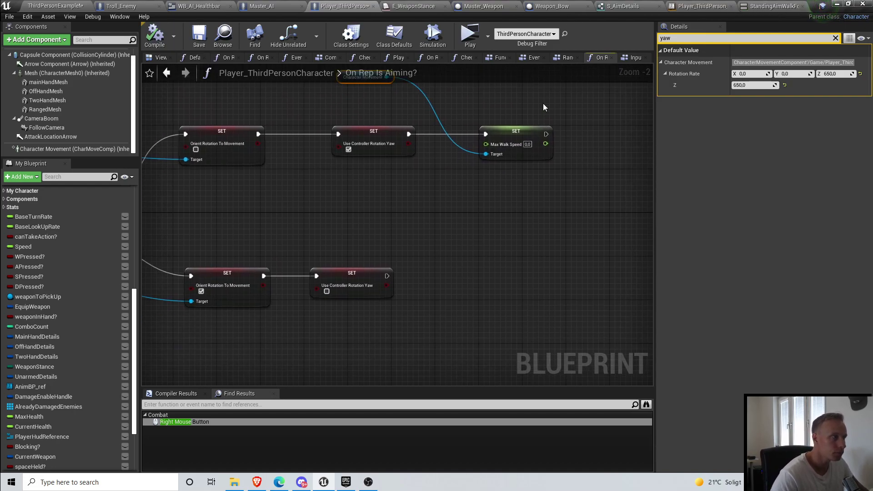
{"action": "right_click_drag", "start_coordinate": [544, 111], "coordinate": [546, 129]}
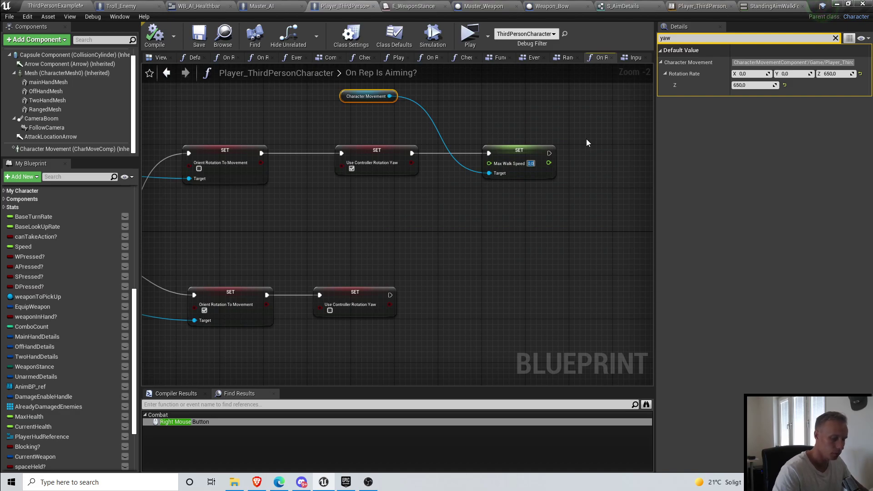
{"action": "type", "text": "20"}
{"action": "key", "text": "Return"}
{"action": "type", "text": "250,0"}
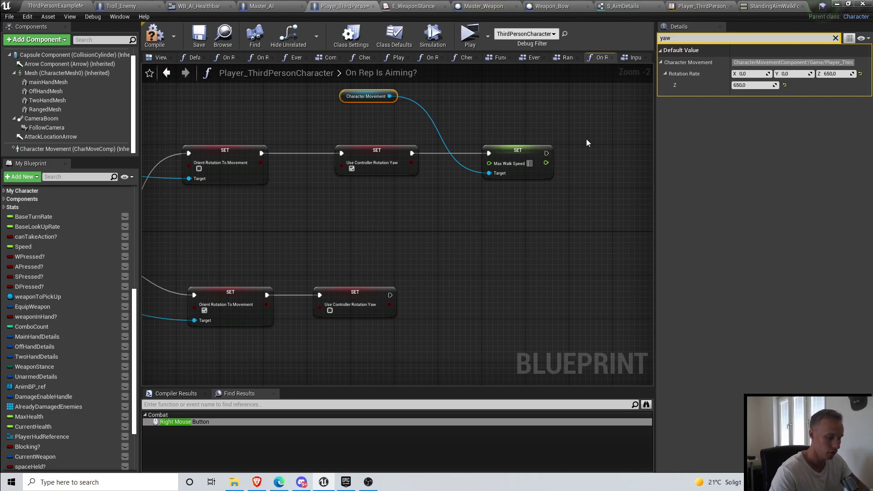
{"action": "left_click", "coordinate": [467, 203]}
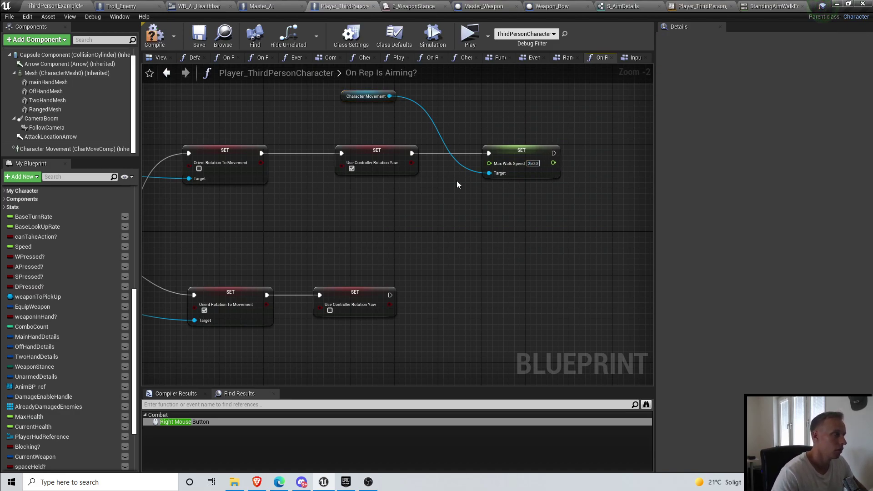
Step: Copy the Character Movement reference and Set Max Walk Speed node to the False branch, wired after its Use Controller Rotation Yaw SET
{"action": "left_click", "coordinate": [349, 94]}
{"action": "left_click", "coordinate": [528, 151], "text": "ctrl"}
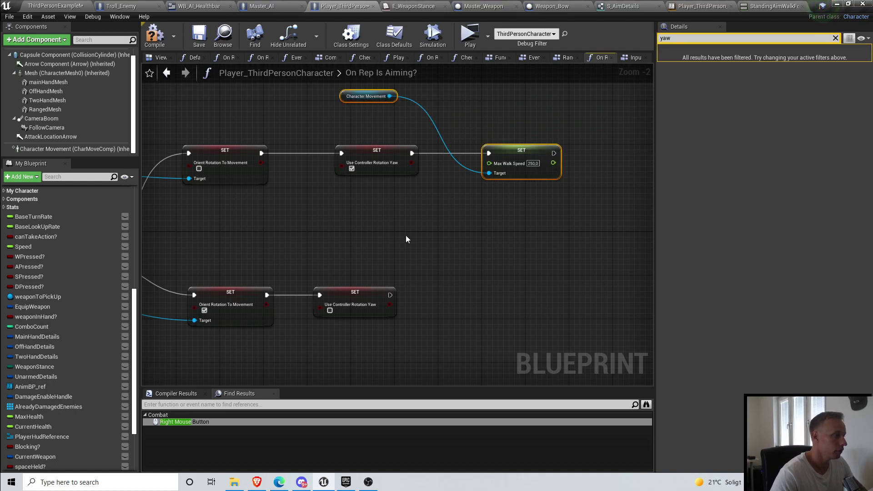
{"action": "key", "text": "ctrl+c"}
{"action": "key", "text": "ctrl+v"}
{"action": "left_click_drag", "start_coordinate": [491, 295], "coordinate": [494, 292]}
{"action": "left_click_drag", "start_coordinate": [510, 294], "coordinate": [521, 293]}
{"action": "right_click_drag", "start_coordinate": [398, 284], "coordinate": [415, 267]}
Step: Feed the RunSpeed variable into the False branch's Max Walk Speed and the WalkSpeed variable into the True branch's Max Walk Speed
{"action": "scroll", "coordinate": [46, 232], "scroll_direction": "up", "scroll_amount": 2}
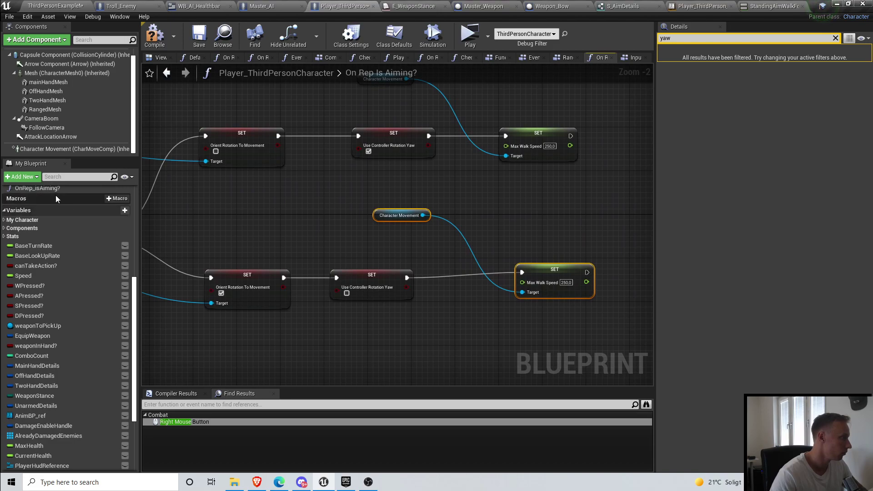
{"action": "left_click", "coordinate": [18, 276]}
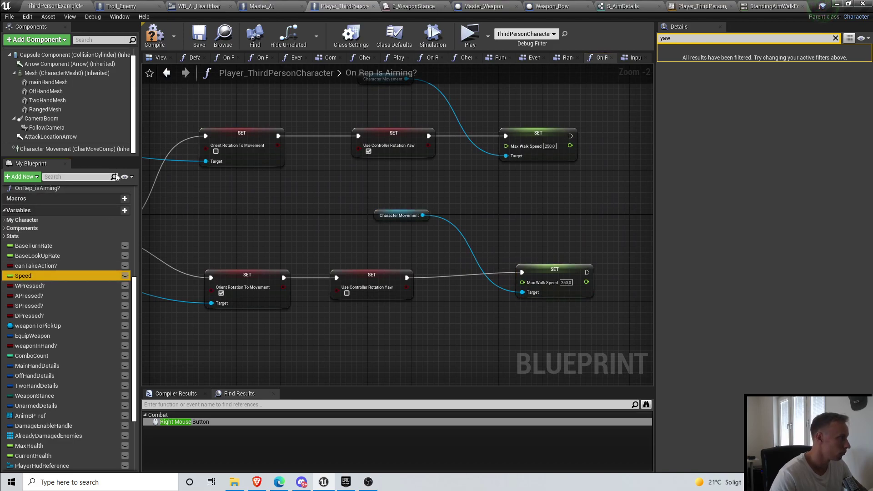
{"action": "left_click", "coordinate": [695, 41]}
{"action": "key", "text": "BackSpace"}
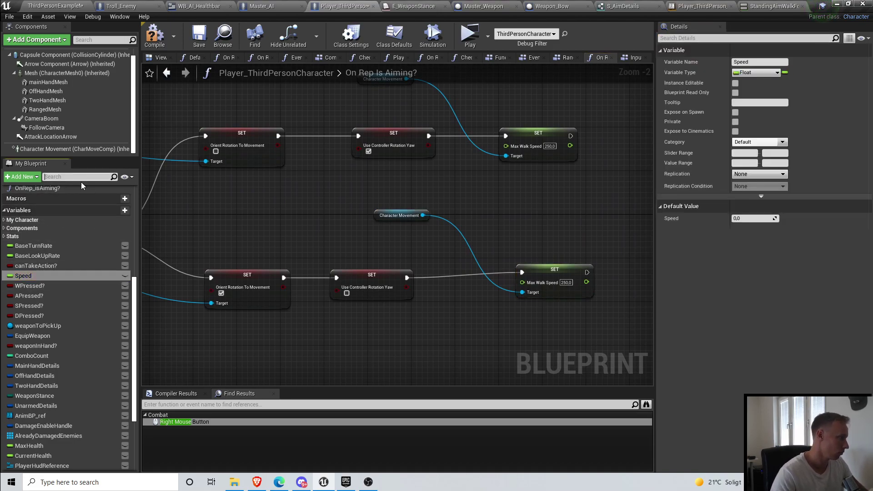
{"action": "type", "text": "spee"}
{"action": "left_click_drag", "start_coordinate": [90, 282], "coordinate": [477, 258]}
{"action": "left_click", "coordinate": [403, 298]}
{"action": "left_click_drag", "start_coordinate": [34, 292], "coordinate": [371, 146]}
{"action": "left_click", "coordinate": [398, 156]}
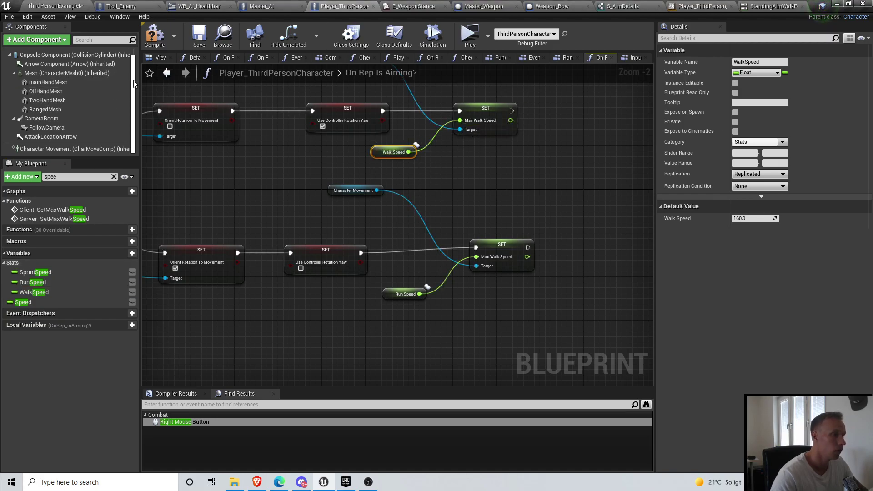
Step: Save the blueprint, start a multiplayer preview, and pick up and equip the bow
{"action": "left_click", "coordinate": [198, 37]}
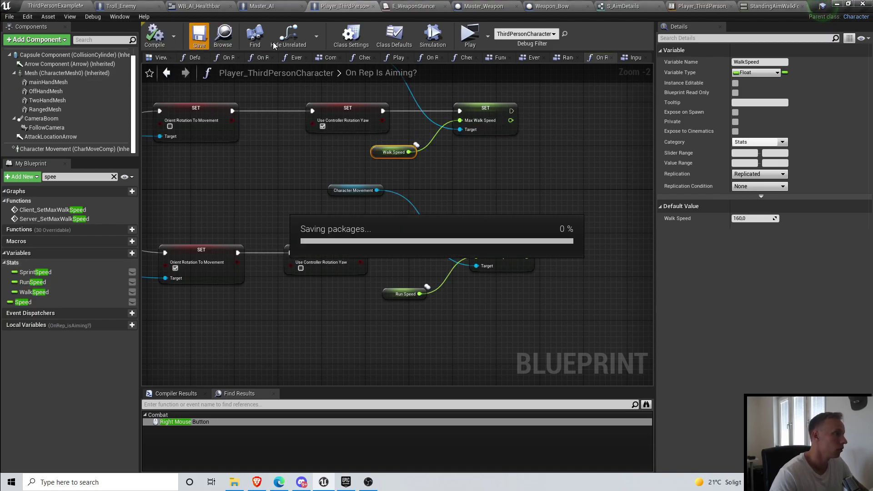
{"action": "left_click", "coordinate": [470, 34]}
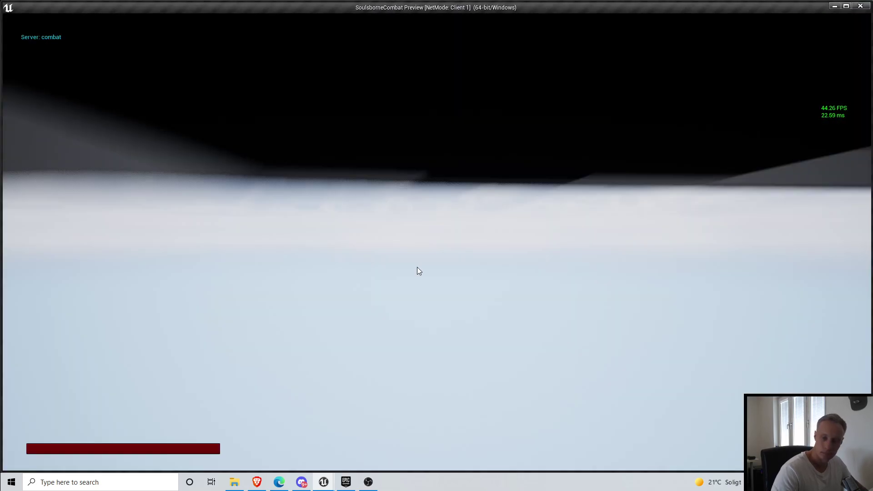
{"action": "key", "text": "w"}
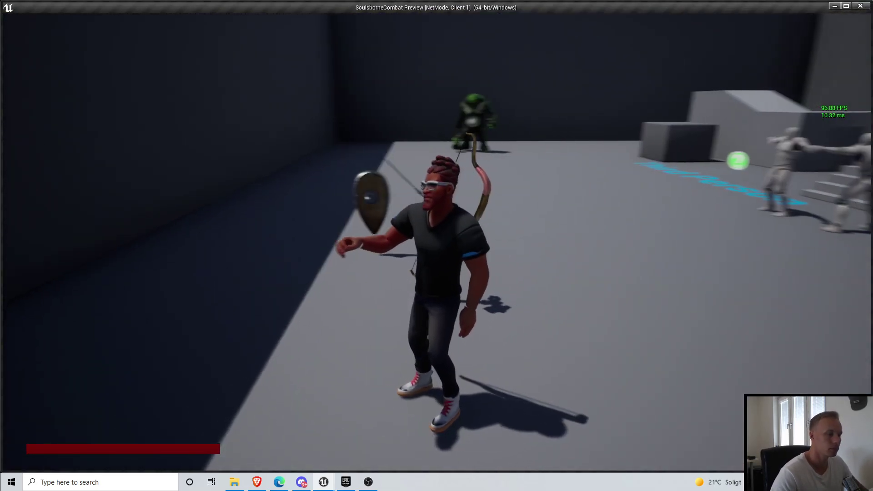
{"action": "key", "text": "d"}
{"action": "key", "text": "1"}
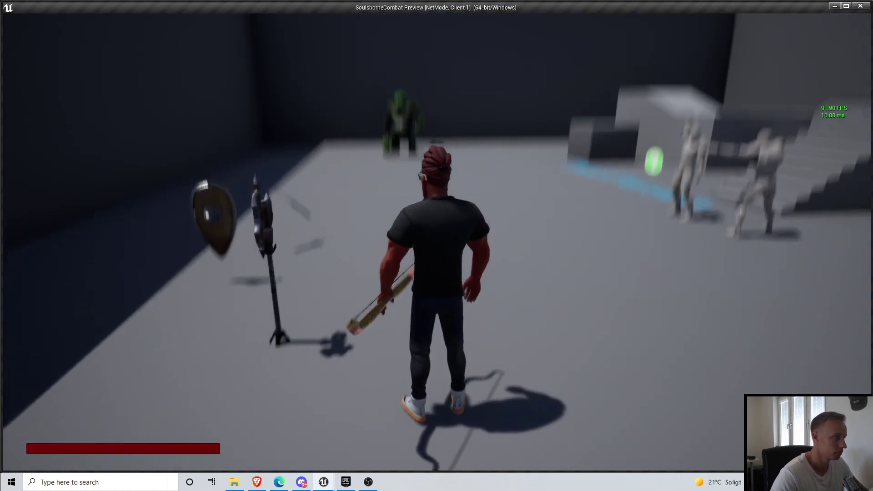
Step: Test the character's movement speed in the preview by strafing and walking while aiming the bow, and end the preview
{"action": "key", "text": "w"}
{"action": "key", "text": "d"}
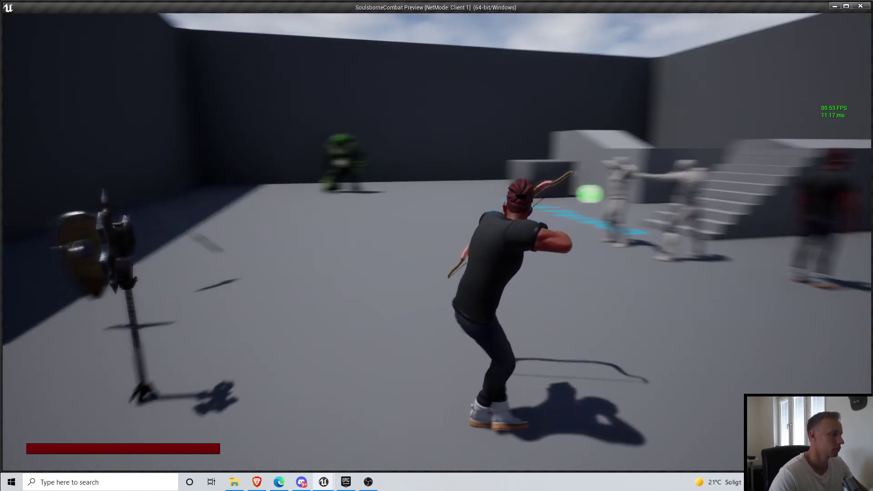
{"action": "key", "text": "a"}
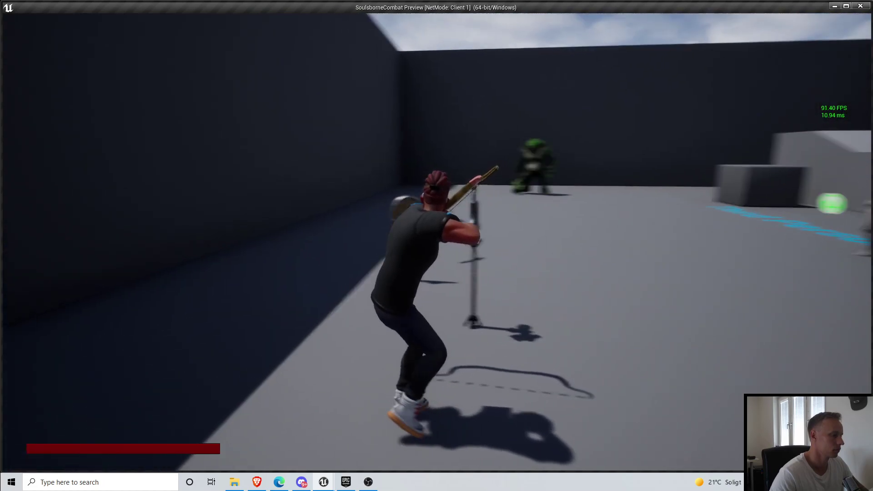
{"action": "key", "text": "d"}
{"action": "key", "text": "d"}
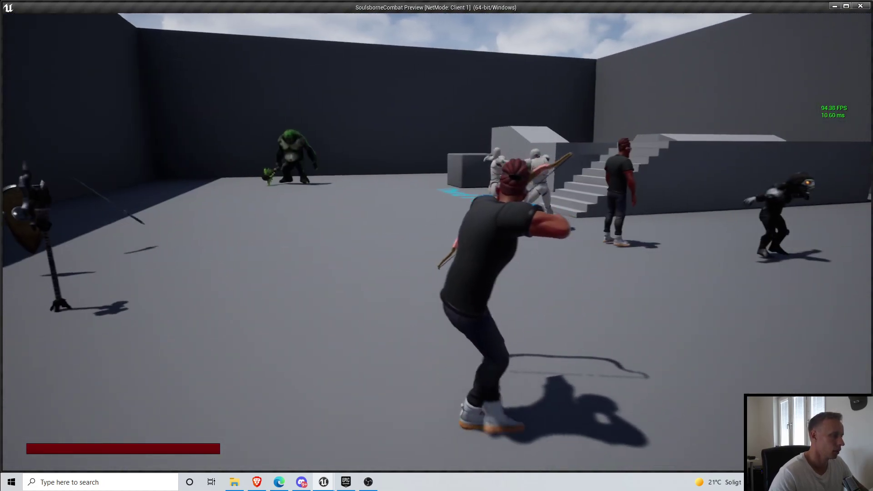
{"action": "key", "text": "a"}
{"action": "key", "text": "w"}
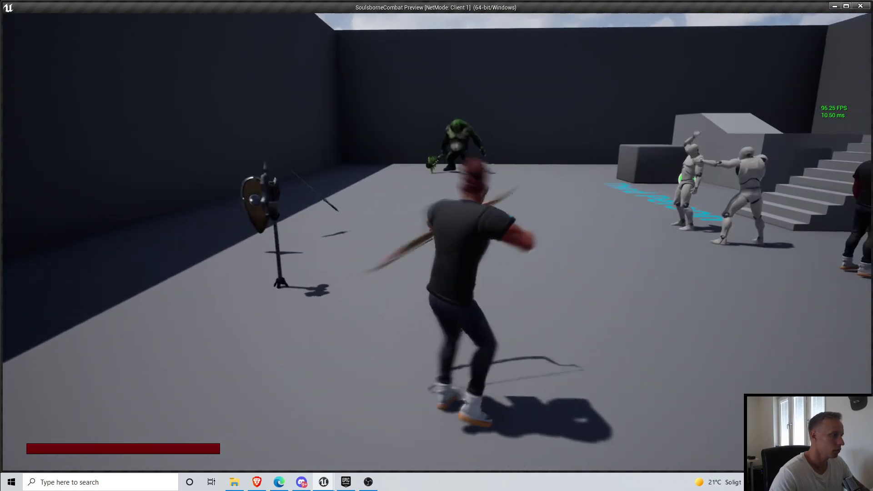
{"action": "key", "text": "Escape"}
Step: Check the Combat graph, the Right Mouse Button logic in the Input Graph and the blueprint's function list for existing camera functions
{"action": "right_click_drag", "start_coordinate": [282, 170], "coordinate": [325, 193]}
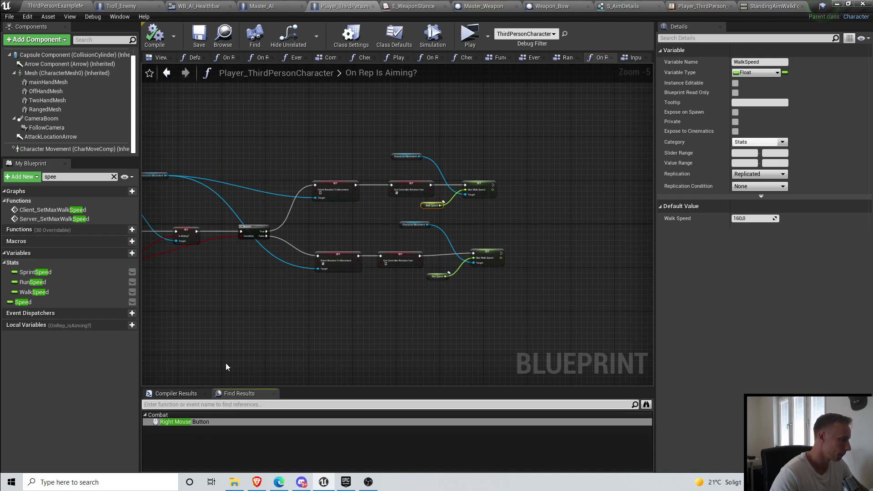
{"action": "left_click", "coordinate": [205, 422]}
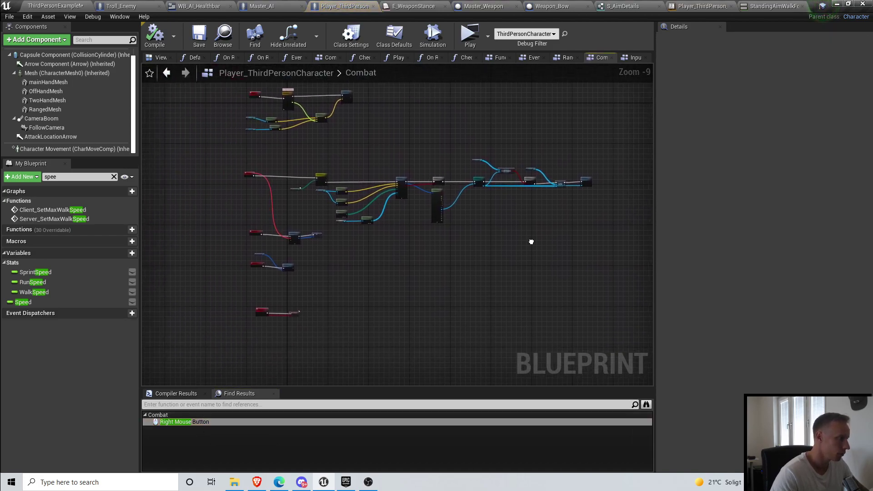
{"action": "left_click", "coordinate": [114, 177]}
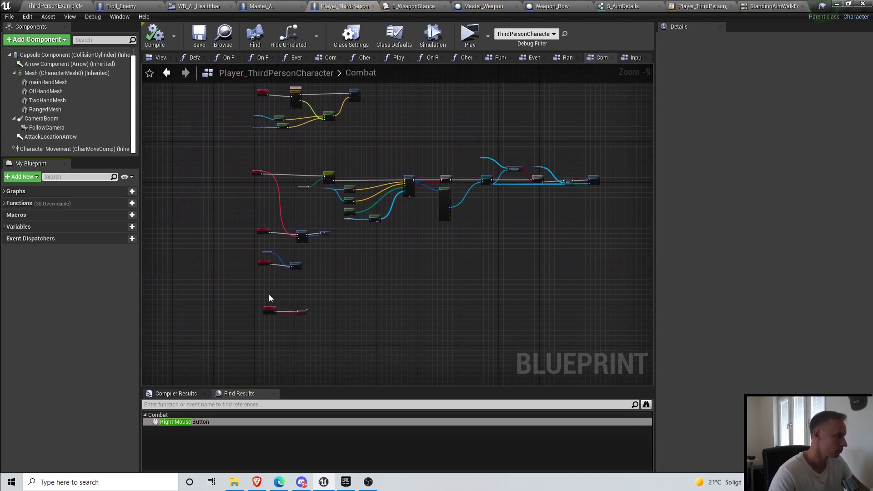
{"action": "scroll", "coordinate": [402, 224], "scroll_direction": "down", "scroll_amount": 3}
{"action": "left_click", "coordinate": [224, 422]}
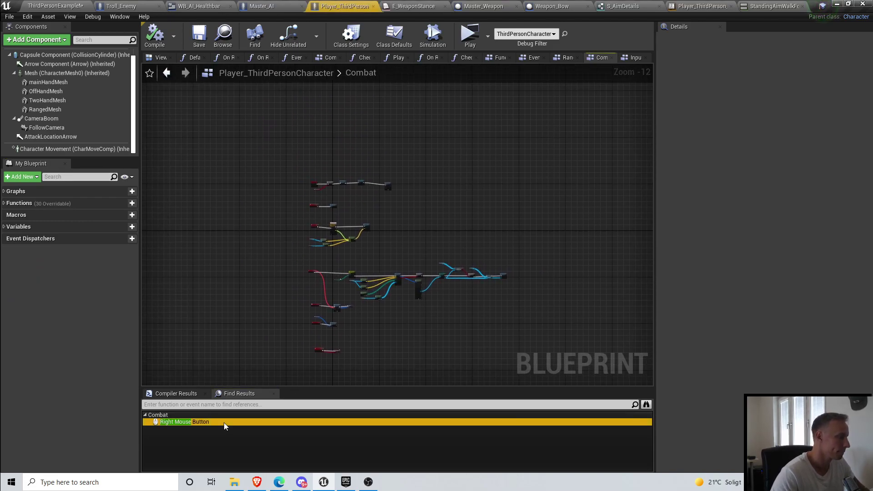
{"action": "left_click", "coordinate": [637, 57]}
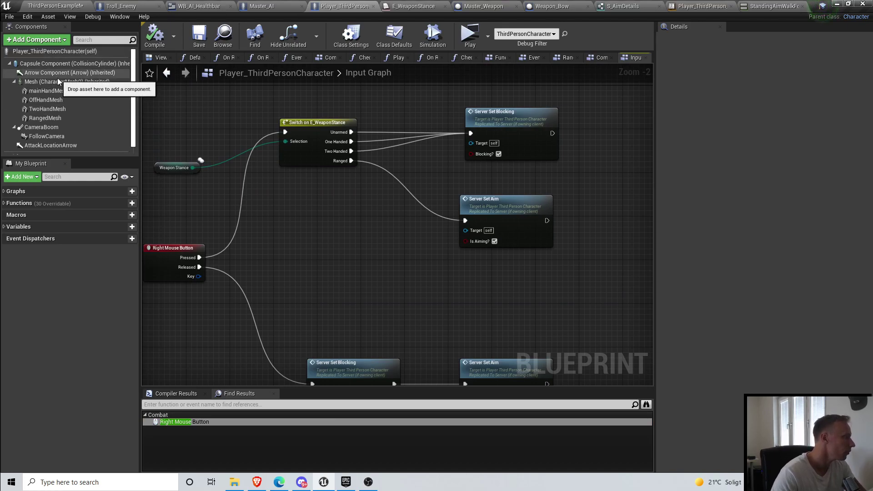
{"action": "left_click", "coordinate": [5, 204]}
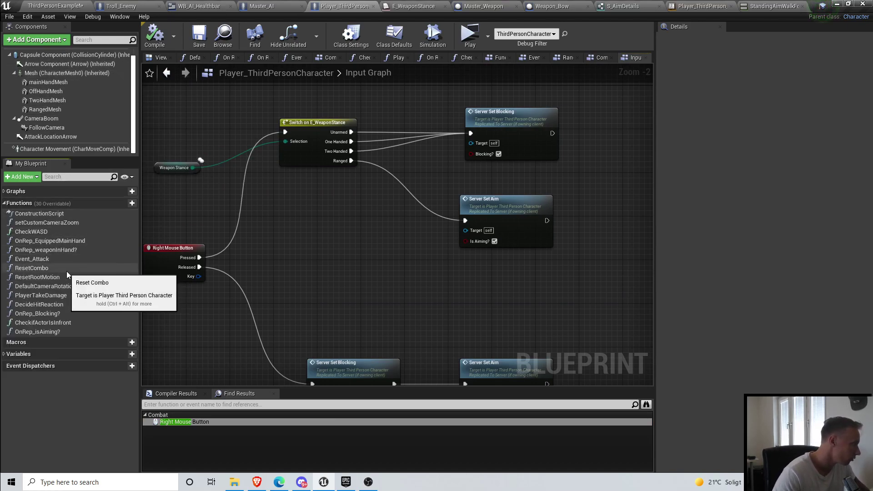
{"action": "right_click_drag", "start_coordinate": [334, 186], "coordinate": [325, 144]}
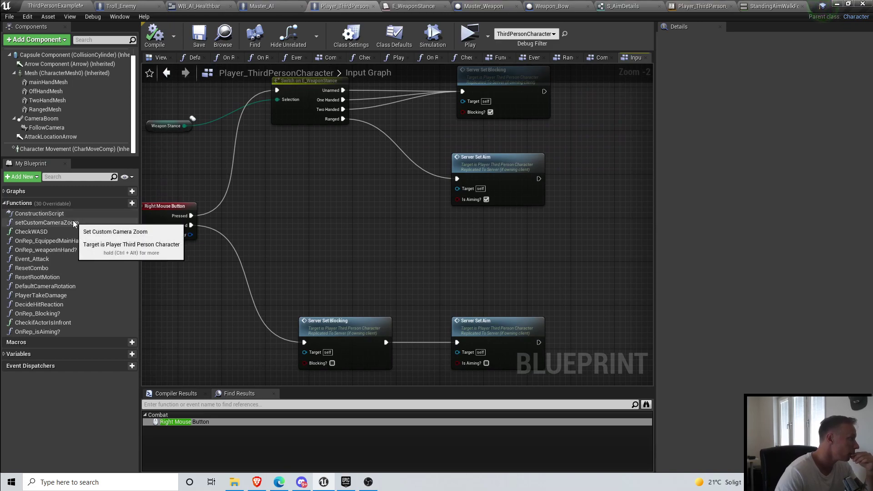
{"action": "left_click_drag", "start_coordinate": [70, 224], "coordinate": [231, 244]}
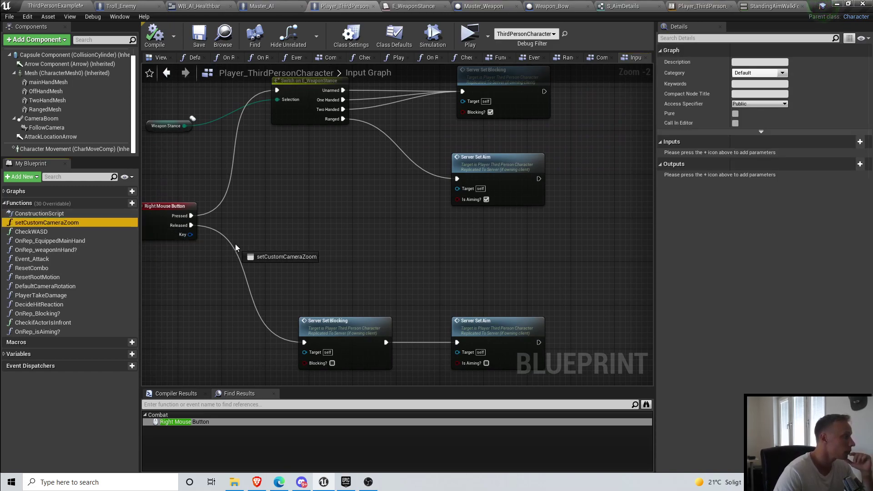
{"action": "left_click_drag", "start_coordinate": [359, 236], "coordinate": [95, 219]}
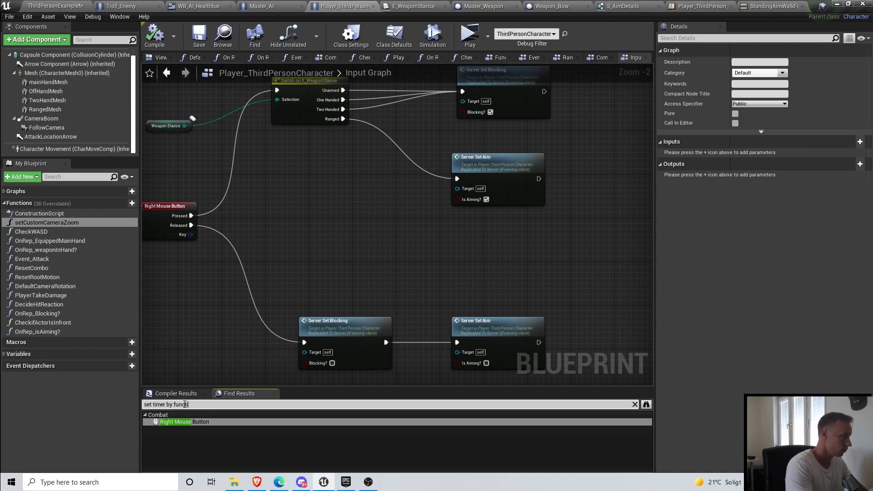
Step: Search the blueprint for "set timer by function" and examine the first matching node in the Event Graph
{"action": "key", "text": "Return"}
{"action": "left_click", "coordinate": [191, 423]}
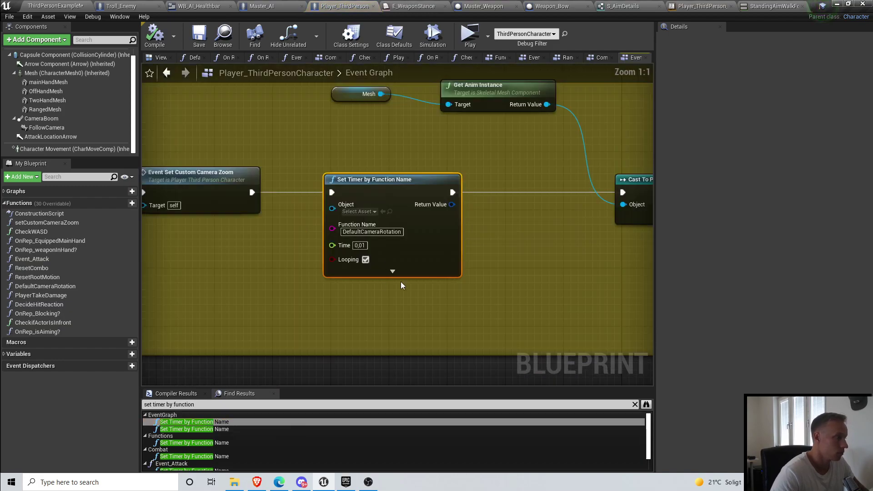
{"action": "right_click_drag", "start_coordinate": [277, 293], "coordinate": [299, 283]}
{"action": "scroll", "coordinate": [373, 305], "scroll_direction": "down", "scroll_amount": 2}
{"action": "scroll", "coordinate": [401, 254], "scroll_direction": "up", "scroll_amount": 1}
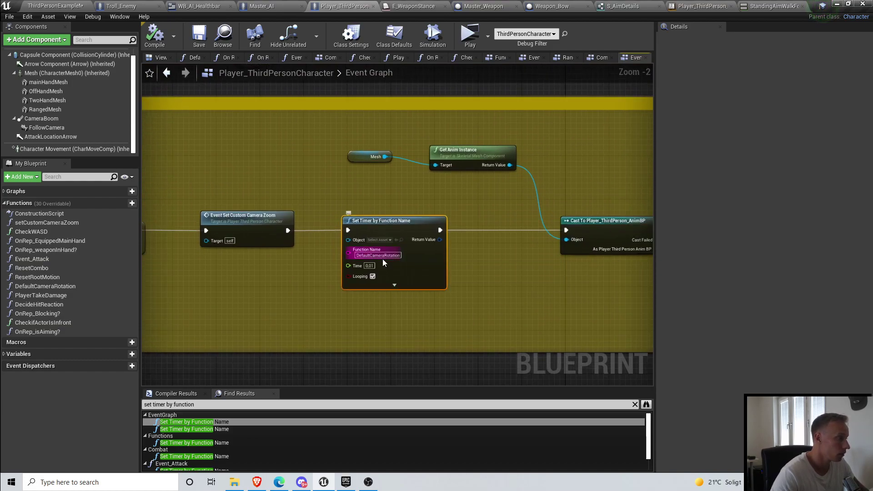
Step: Examine the DefaultCameraRotation function, and return to the Event Graph to review the Begin Play section that starts its timer
{"action": "double_click", "coordinate": [73, 223]}
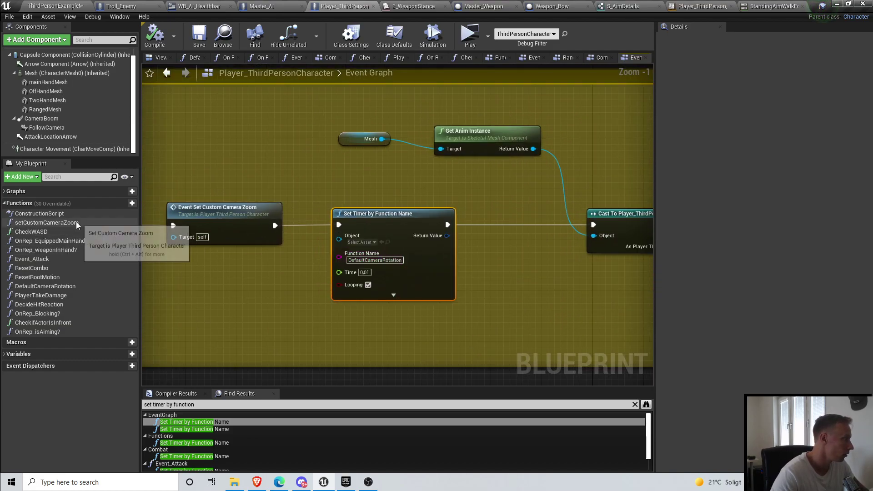
{"action": "double_click", "coordinate": [60, 287]}
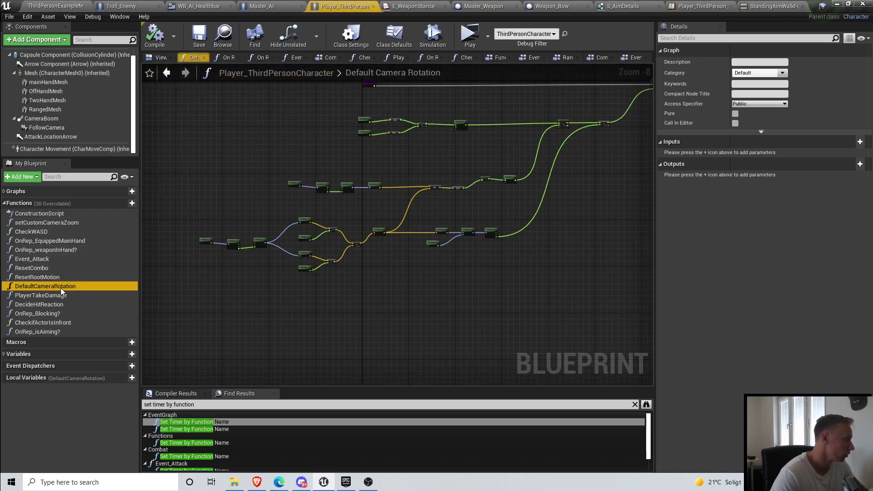
{"action": "scroll", "coordinate": [350, 213], "scroll_direction": "down", "scroll_amount": 4}
{"action": "scroll", "coordinate": [389, 141], "scroll_direction": "up", "scroll_amount": 5}
{"action": "scroll", "coordinate": [302, 167], "scroll_direction": "up", "scroll_amount": 1}
{"action": "right_click_drag", "start_coordinate": [558, 179], "coordinate": [412, 194]}
{"action": "left_click", "coordinate": [166, 73]}
{"action": "right_click_drag", "start_coordinate": [394, 226], "coordinate": [437, 220]}
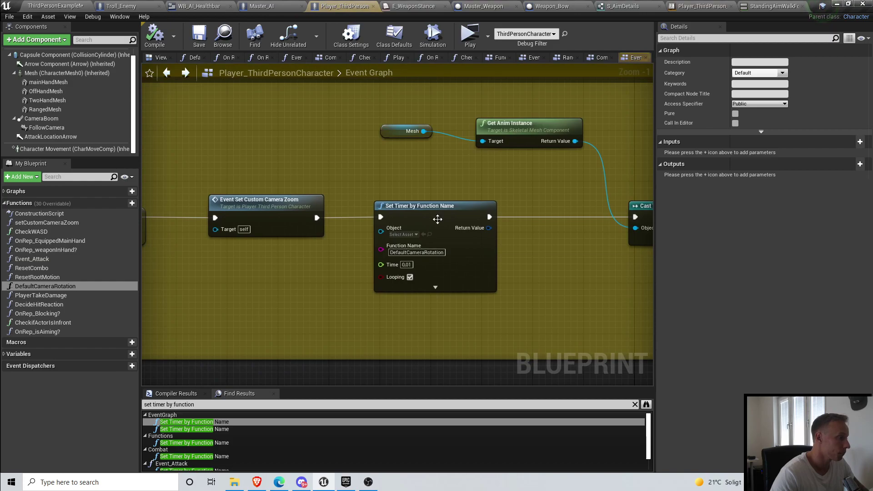
{"action": "scroll", "coordinate": [436, 220], "scroll_direction": "down", "scroll_amount": 1}
{"action": "left_click", "coordinate": [436, 219]}
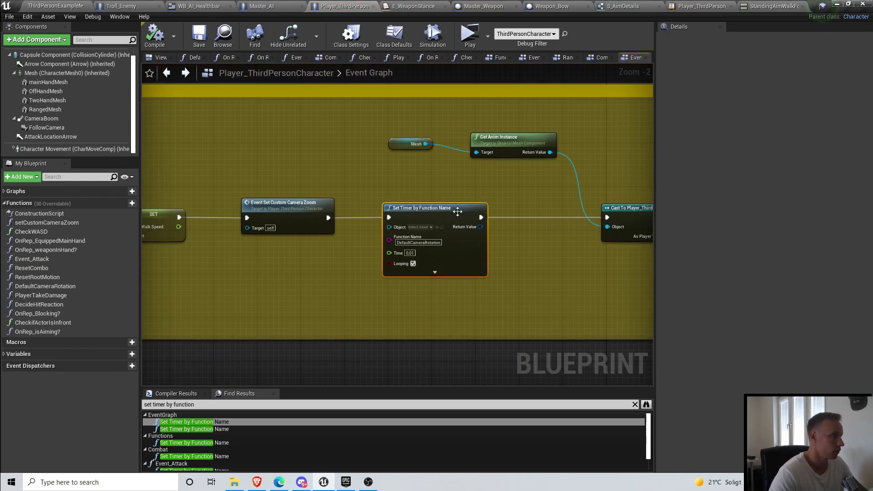
{"action": "scroll", "coordinate": [446, 242], "scroll_direction": "down", "scroll_amount": 3}
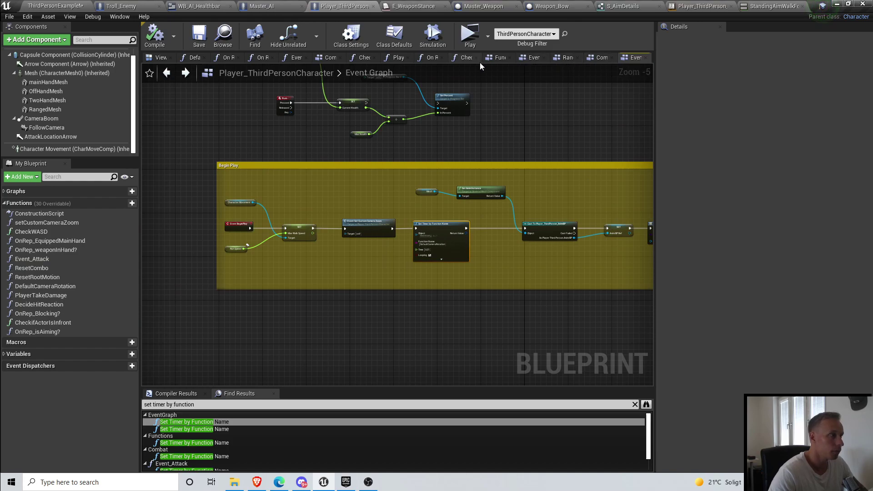
Step: Open the Input Graph from the expanded list of graphs and view its whole Right Mouse Button network
{"action": "left_click", "coordinate": [14, 191]}
{"action": "double_click", "coordinate": [37, 239]}
{"action": "scroll", "coordinate": [402, 232], "scroll_direction": "down", "scroll_amount": 6}
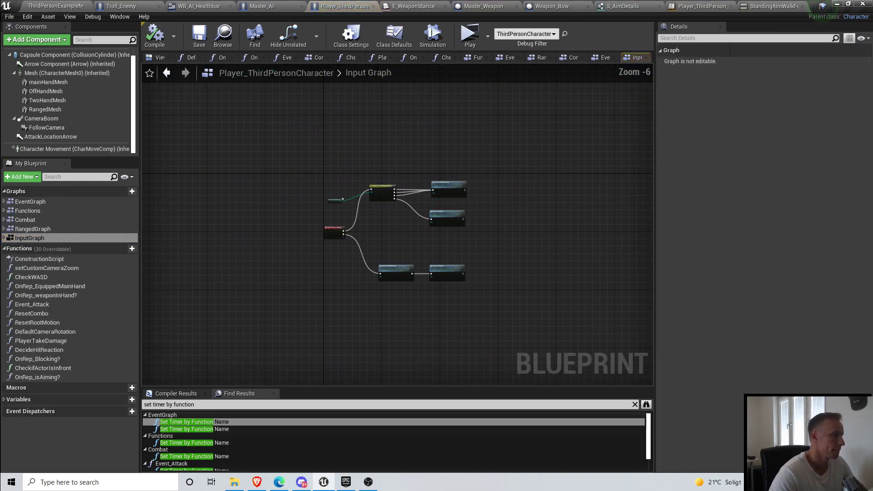
Step: Paste the looping 0.01-second Set Timer by Function Name node for DefaultCameraRotation and connect it after Server Set Aim on the release branch
{"action": "scroll", "coordinate": [483, 219], "scroll_direction": "up", "scroll_amount": 4}
{"action": "right_click_drag", "start_coordinate": [483, 356], "coordinate": [521, 209]}
{"action": "key", "text": "ctrl+v"}
{"action": "left_click_drag", "start_coordinate": [434, 252], "coordinate": [448, 254]}
{"action": "left_click_drag", "start_coordinate": [500, 247], "coordinate": [499, 249]}
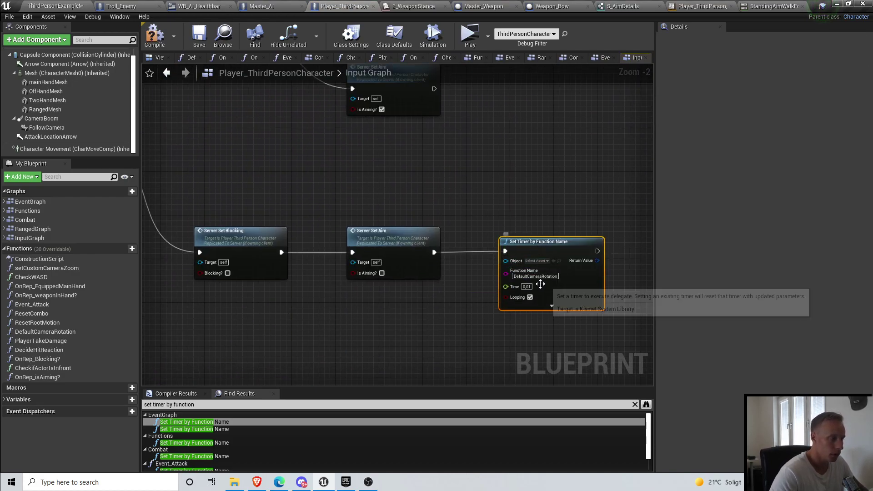
{"action": "right_click_drag", "start_coordinate": [574, 157], "coordinate": [563, 161]}
{"action": "right_click_drag", "start_coordinate": [505, 163], "coordinate": [500, 203]}
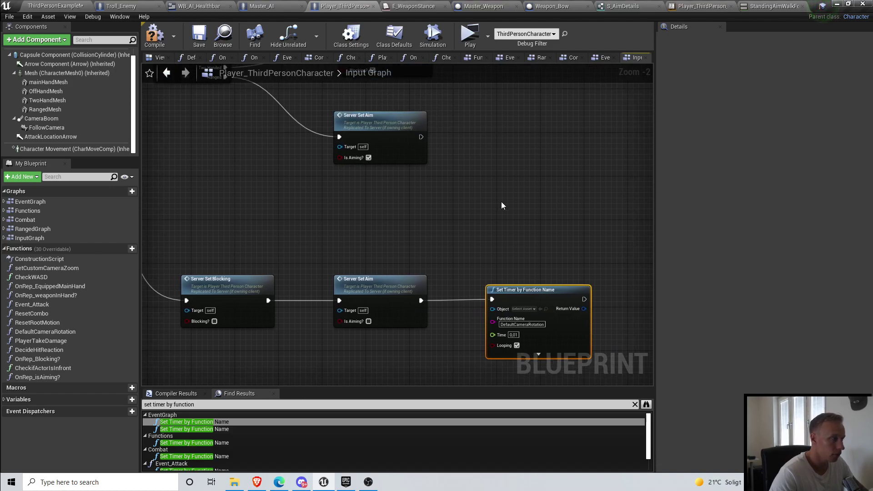
Step: Add a Pause Timer by Function Name node after the Server Set Aim node on the Ranged branch
{"action": "scroll", "coordinate": [500, 202], "scroll_direction": "down", "scroll_amount": 2}
{"action": "scroll", "coordinate": [460, 167], "scroll_direction": "up", "scroll_amount": 1}
{"action": "left_click_drag", "start_coordinate": [446, 161], "coordinate": [478, 163]}
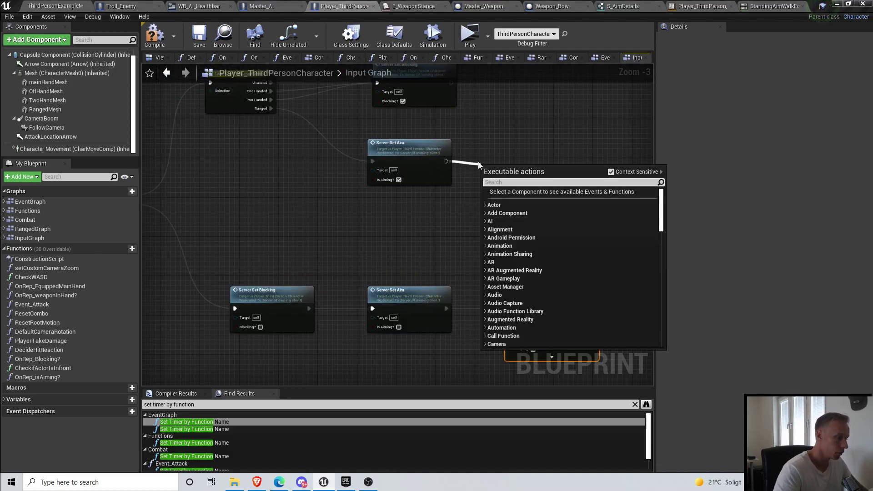
{"action": "type", "text": "st"}
{"action": "key", "text": "BackSpace"}
{"action": "key", "text": "BackSpace"}
{"action": "type", "text": "paus"}
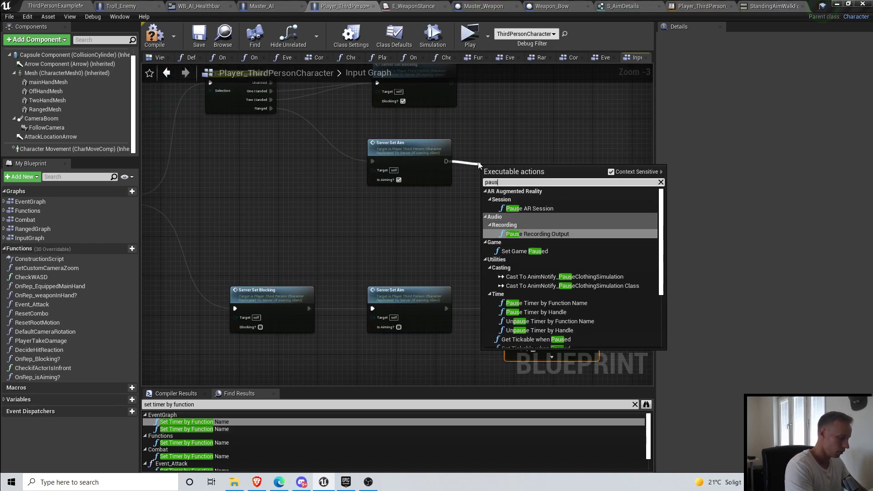
{"action": "type", "text": "e timer by fu"}
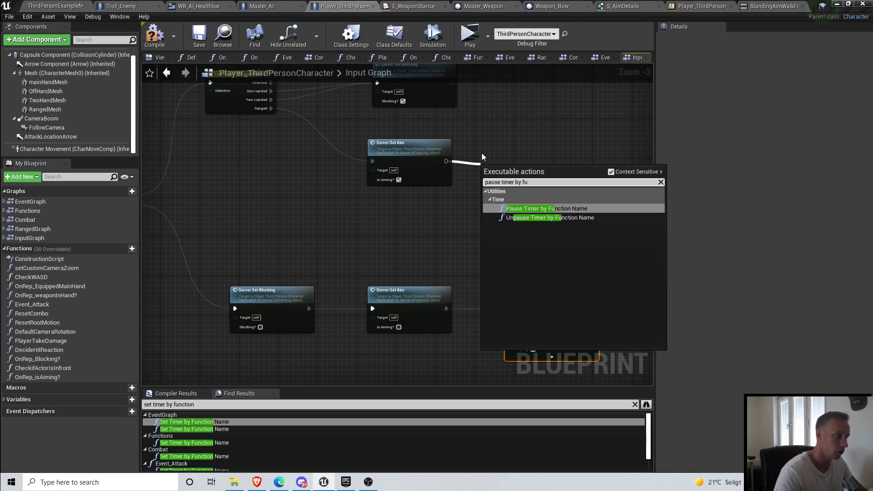
{"action": "left_click", "coordinate": [534, 209]}
{"action": "left_click_drag", "start_coordinate": [528, 172], "coordinate": [548, 162]}
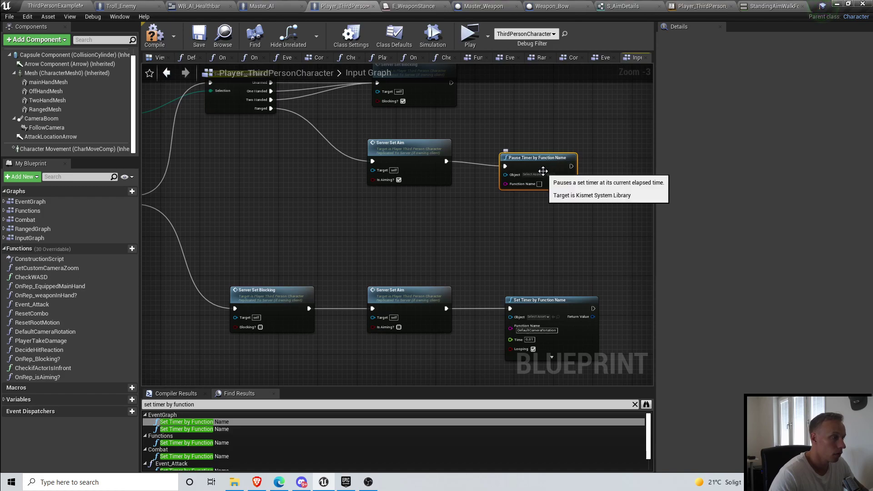
Step: Copy the function name DefaultCameraRotation from the Set Timer node into the Pause Timer node
{"action": "scroll", "coordinate": [554, 229], "scroll_direction": "up", "scroll_amount": 2}
{"action": "right_click_drag", "start_coordinate": [535, 176], "coordinate": [535, 111]}
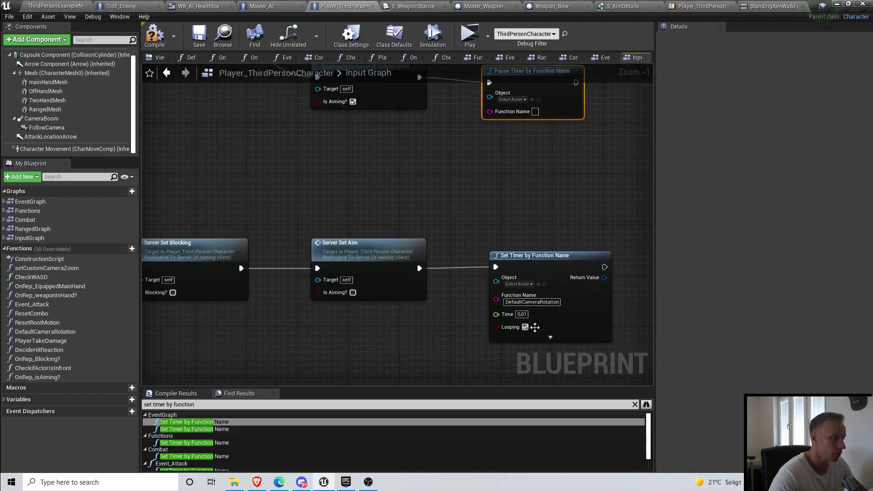
{"action": "left_click", "coordinate": [537, 303]}
{"action": "key", "text": "ctrl+c"}
{"action": "left_click", "coordinate": [536, 112]}
{"action": "key", "text": "ctrl+v"}
{"action": "key", "text": "Return"}
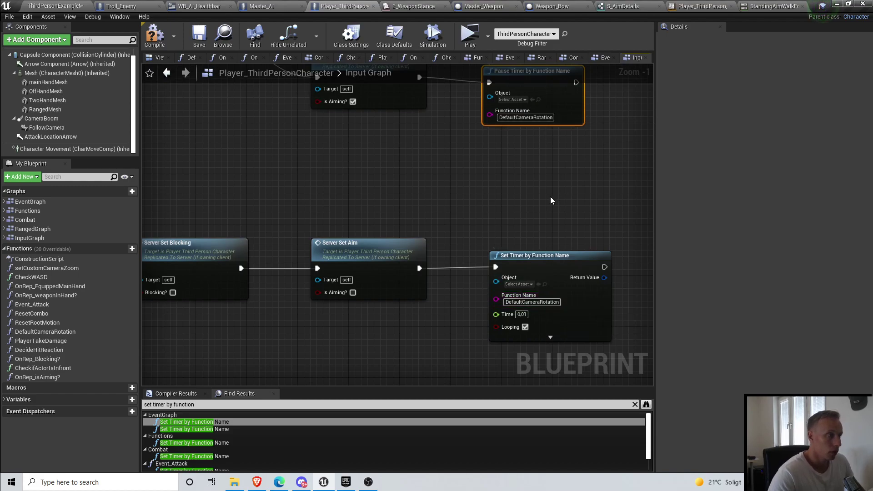
Step: Compile and save the Player_ThirdPersonCharacter blueprint, and save all modified assets
{"action": "left_click", "coordinate": [154, 39]}
{"action": "left_click", "coordinate": [199, 37]}
{"action": "left_click", "coordinate": [9, 16]}
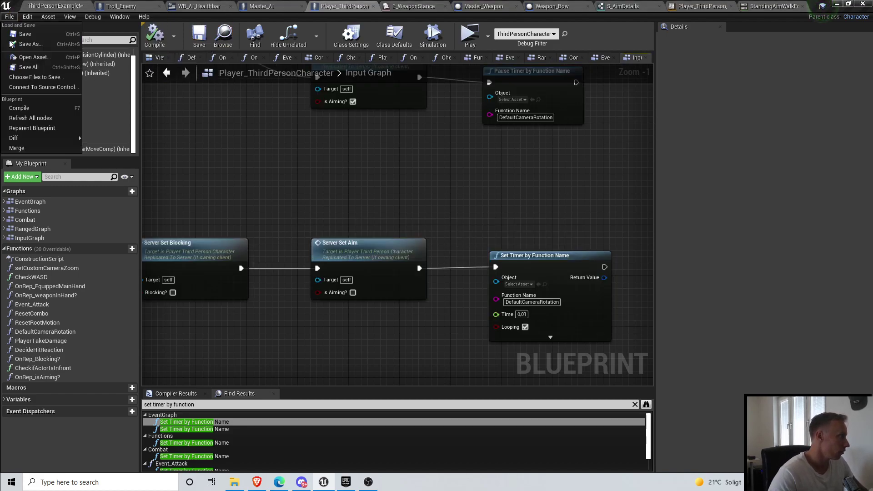
{"action": "left_click", "coordinate": [24, 68]}
Step: Run the game preview, pick up and draw the bow, and test aiming and sidestepping with it before ending the preview
{"action": "left_click", "coordinate": [476, 38]}
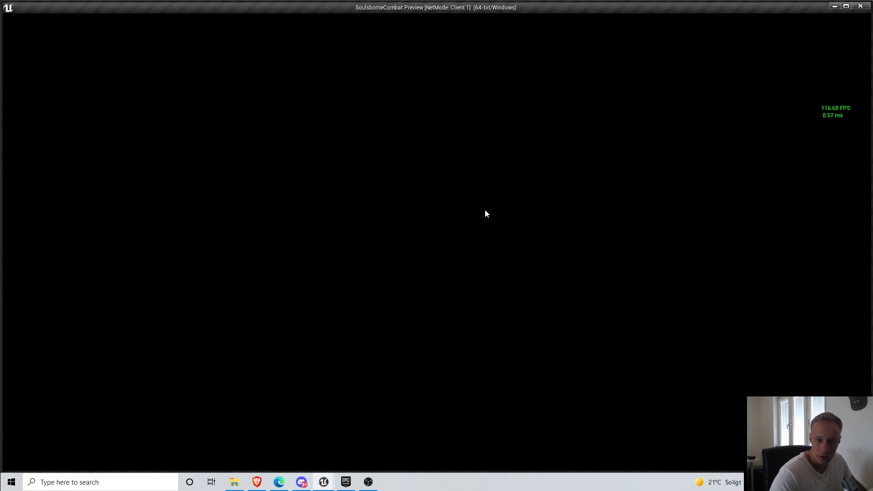
{"action": "key", "text": "w"}
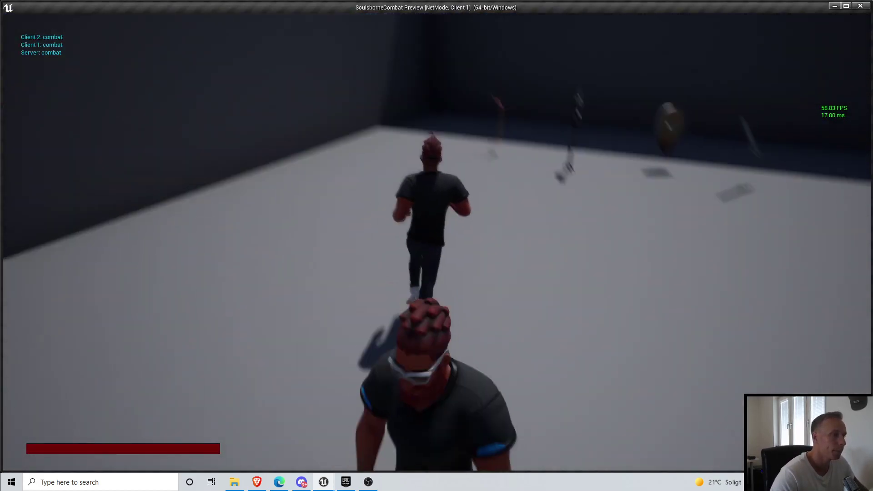
{"action": "key", "text": "w"}
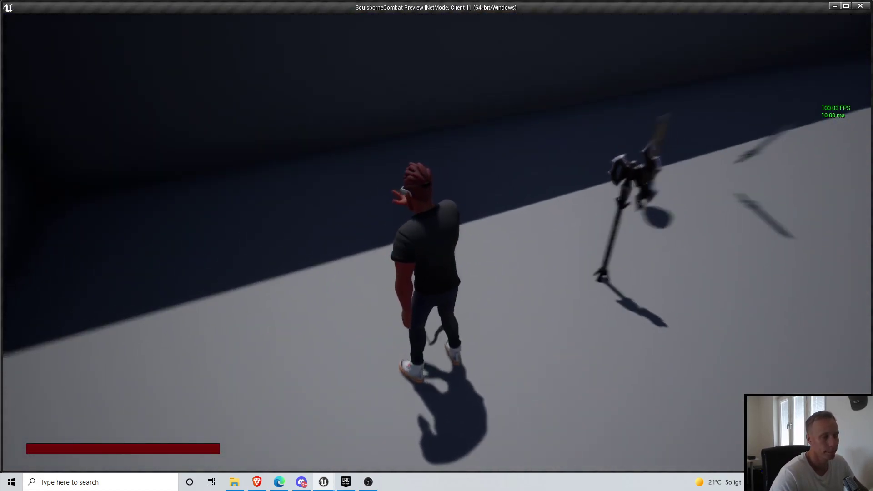
{"action": "key", "text": "e"}
{"action": "key", "text": "w"}
{"action": "key", "text": "1"}
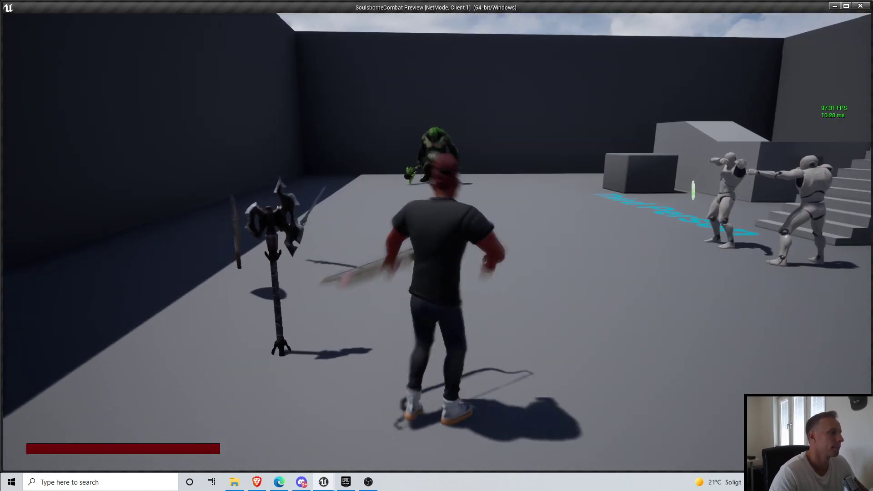
{"action": "right_click", "coordinate": [437, 245]}
{"action": "key", "text": "d"}
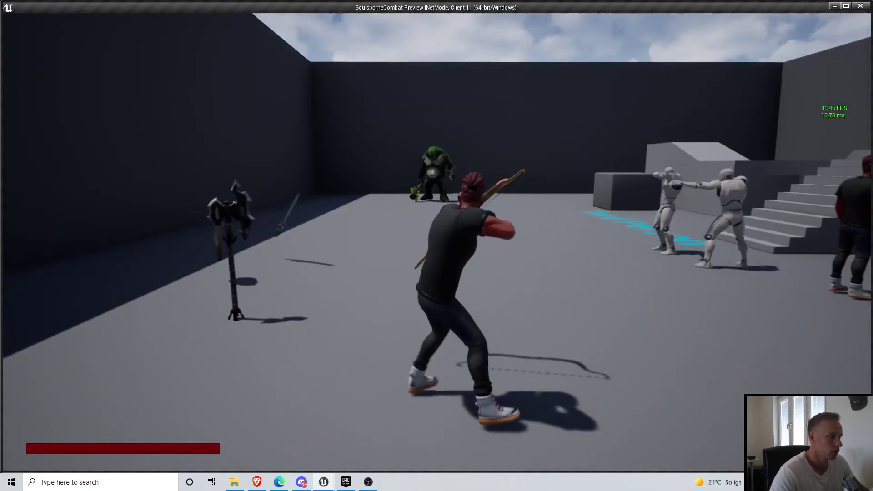
{"action": "key", "text": "Escape"}
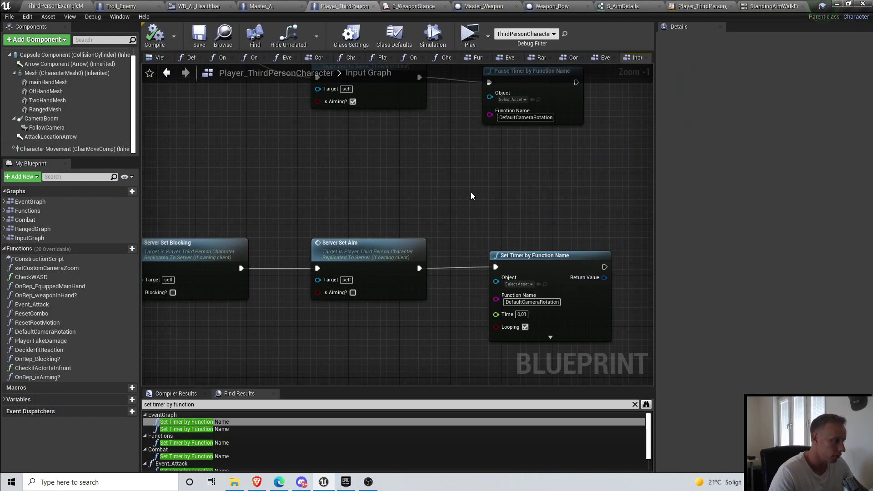
Step: In Player_AimBlendspace, move the walk-back sample to SpeedRight 25, SpeedForward 50 and the idle sample to SpeedRight 75, SpeedForward 75
{"action": "left_click", "coordinate": [701, 6]}
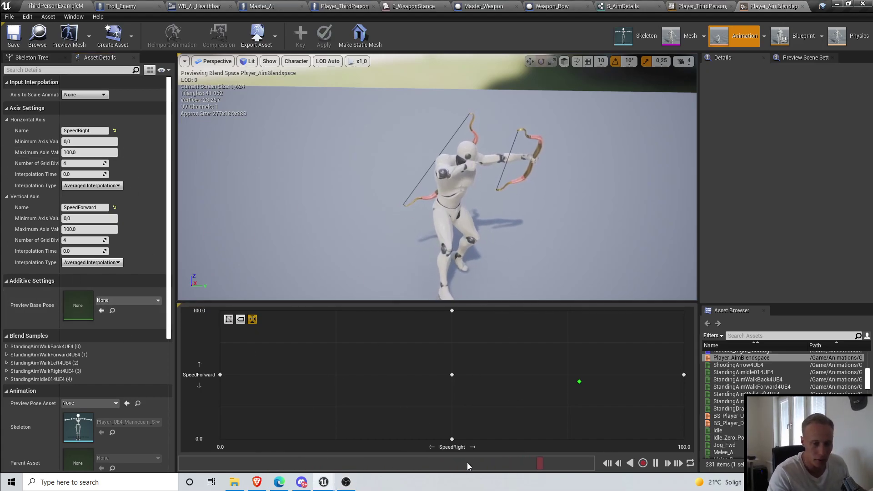
{"action": "mouse_move", "coordinate": [452, 439]}
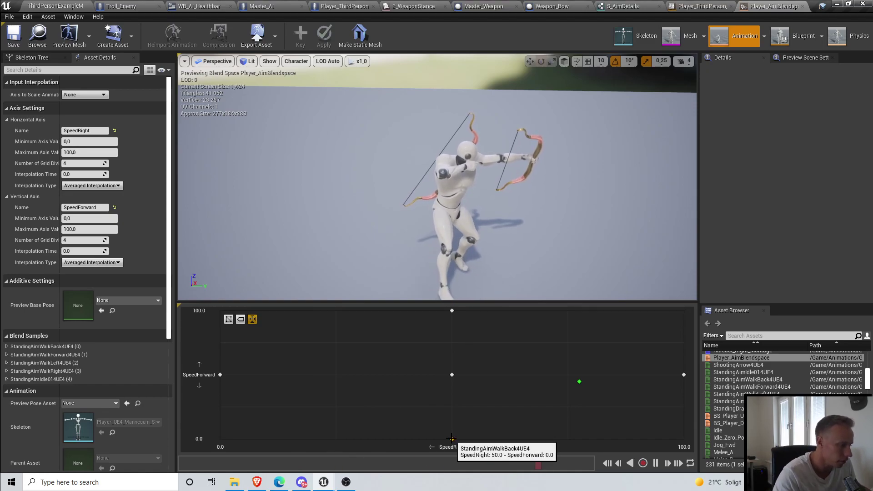
{"action": "left_click_drag", "start_coordinate": [454, 440], "coordinate": [348, 377]}
{"action": "left_click_drag", "start_coordinate": [453, 375], "coordinate": [568, 343]}
Step: Set the blend space's grid divisions to 2 on the vertical SpeedForward axis and 4 on the horizontal SpeedRight axis
{"action": "left_click", "coordinate": [82, 164]}
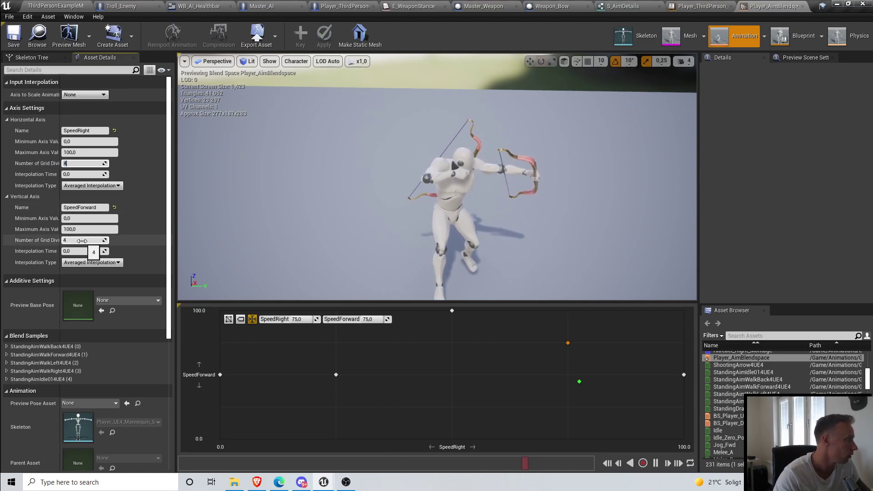
{"action": "left_click", "coordinate": [82, 242]}
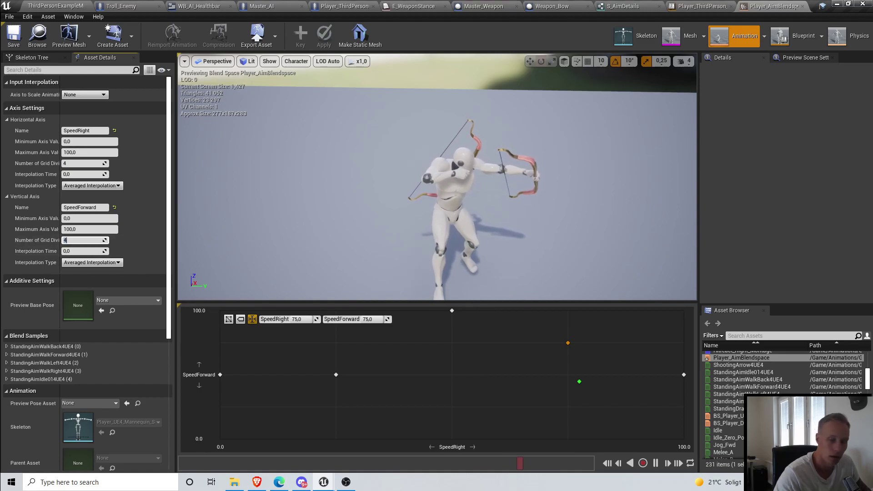
{"action": "type", "text": "2"}
{"action": "key", "text": "Return"}
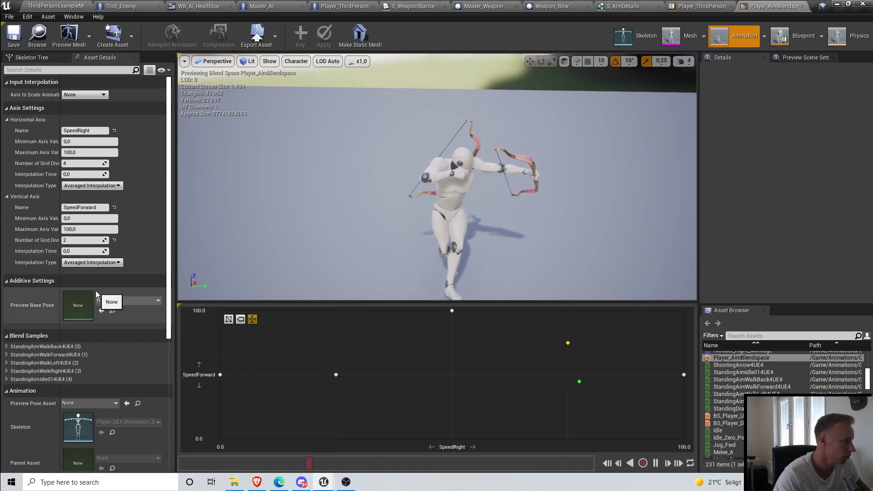
{"action": "left_click", "coordinate": [82, 240]}
{"action": "type", "text": "1"}
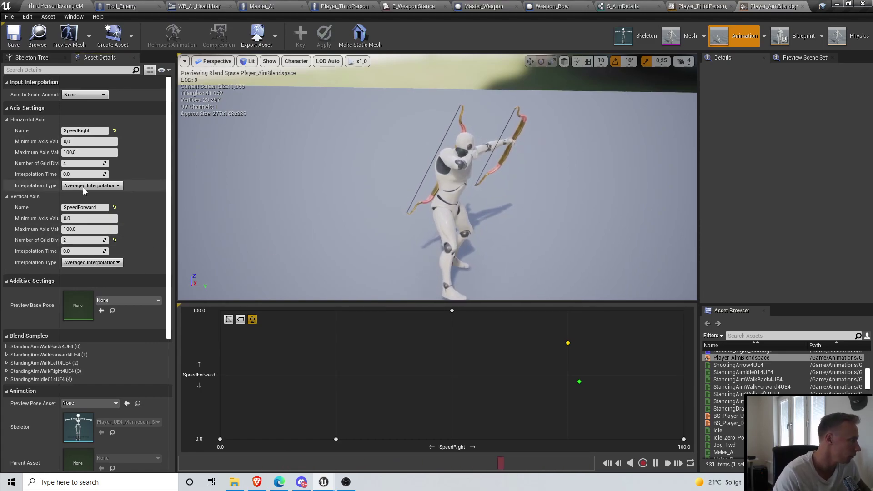
{"action": "key", "text": "Return"}
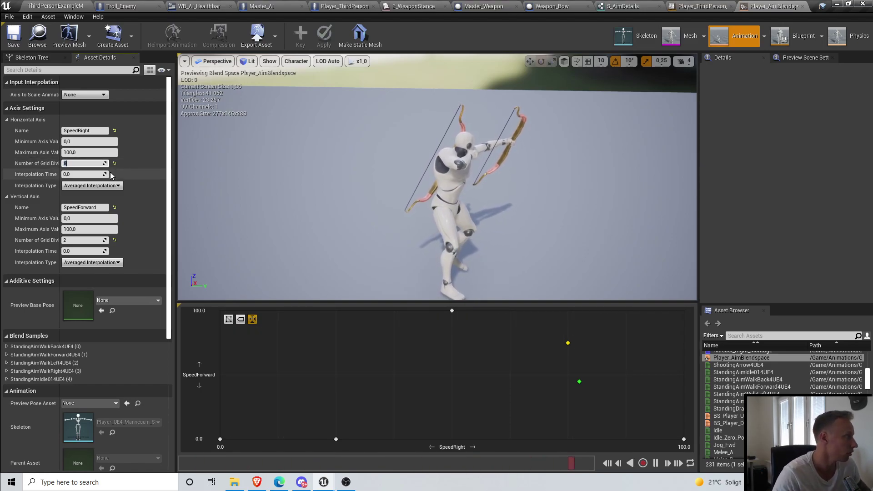
{"action": "type", "text": "4"}
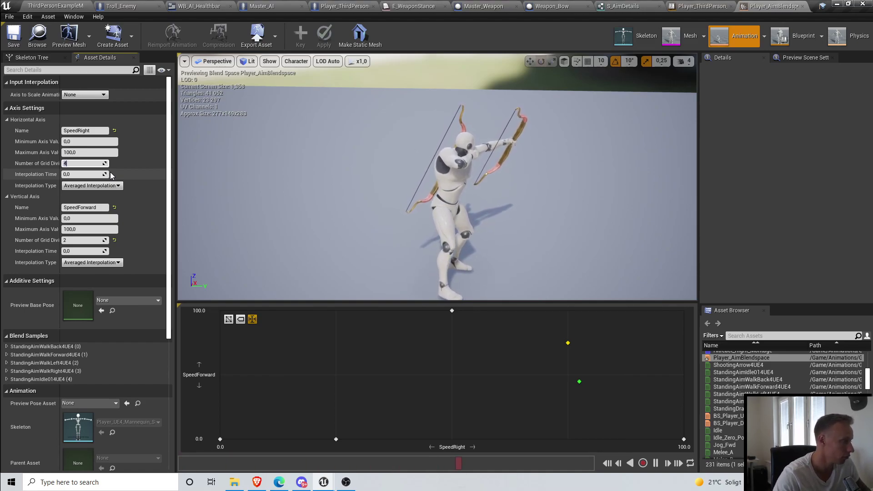
{"action": "left_click", "coordinate": [445, 391]}
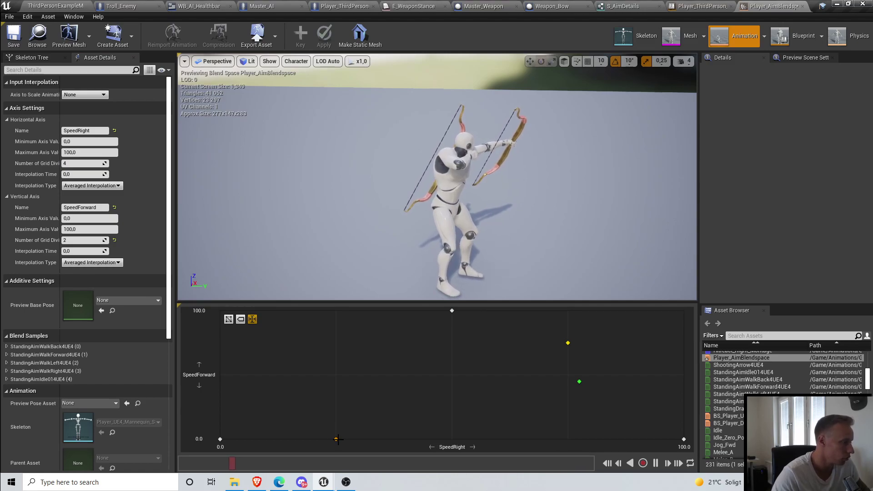
Step: Move the walk-back sample to SpeedRight 25, SpeedForward 50, the SpeedRight 0 sample to SpeedForward 50, and the idle sample to SpeedRight 50, SpeedForward 0
{"action": "left_click_drag", "start_coordinate": [337, 439], "coordinate": [336, 375]}
{"action": "mouse_move", "coordinate": [221, 439]}
{"action": "left_click_drag", "start_coordinate": [220, 439], "coordinate": [220, 374]}
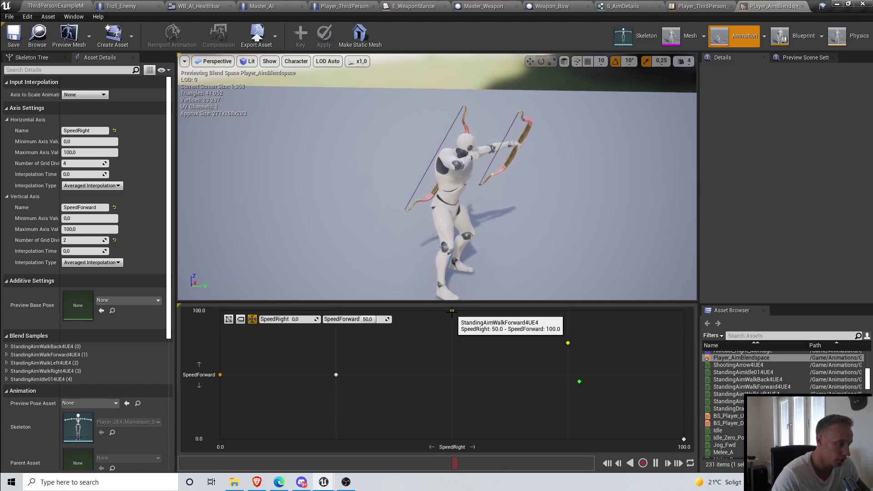
{"action": "mouse_move", "coordinate": [569, 343]}
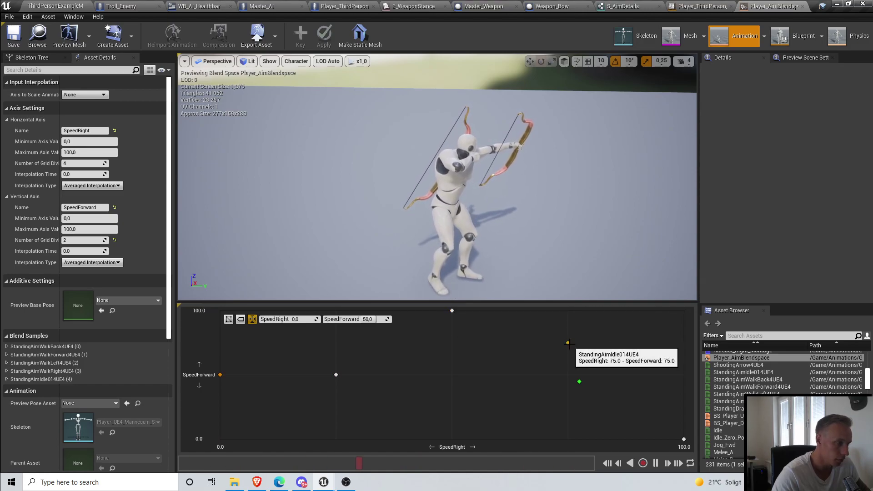
{"action": "left_click_drag", "start_coordinate": [569, 344], "coordinate": [451, 440]}
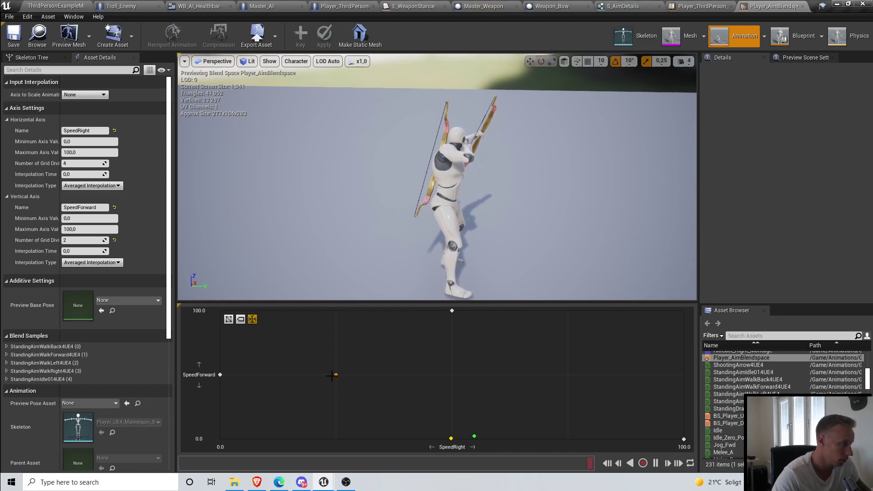
Step: Move the walk-back sample to SpeedRight 0, SpeedForward 100 and add a second StandingAimWalkBack4UE4 sample at SpeedRight 100, SpeedForward 100
{"action": "left_click_drag", "start_coordinate": [331, 375], "coordinate": [237, 325]}
{"action": "right_click", "coordinate": [220, 310]}
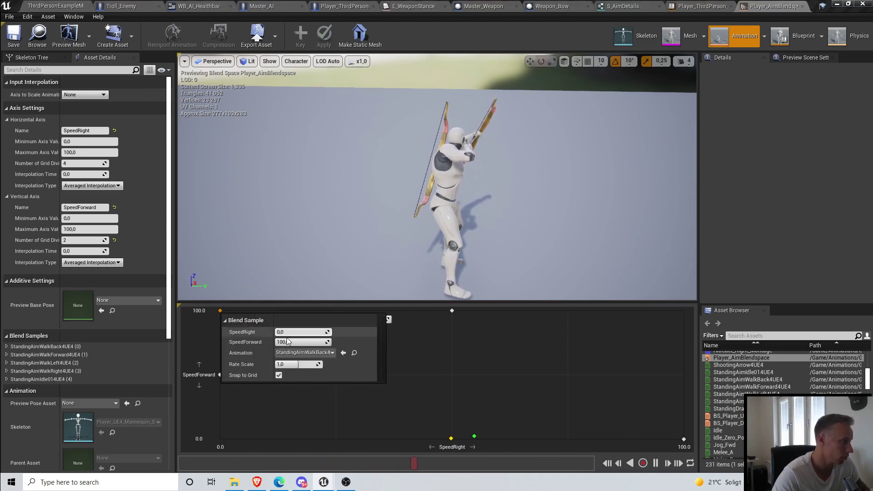
{"action": "left_click", "coordinate": [354, 353]}
{"action": "left_click_drag", "start_coordinate": [289, 385], "coordinate": [684, 311]}
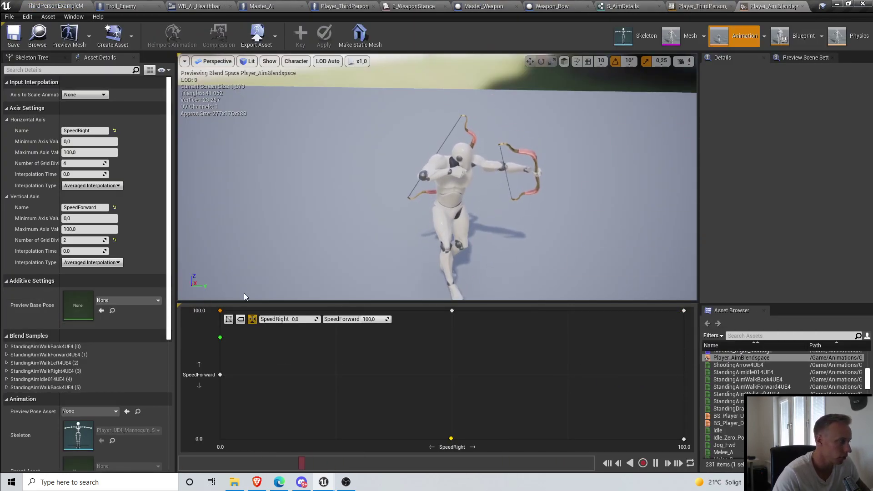
Step: Move the remaining left-edge and right-edge side-walk samples to SpeedRight 25 and 75 at SpeedForward 100, and save all assets
{"action": "left_click_drag", "start_coordinate": [220, 375], "coordinate": [336, 312]}
{"action": "left_click_drag", "start_coordinate": [569, 375], "coordinate": [568, 310]}
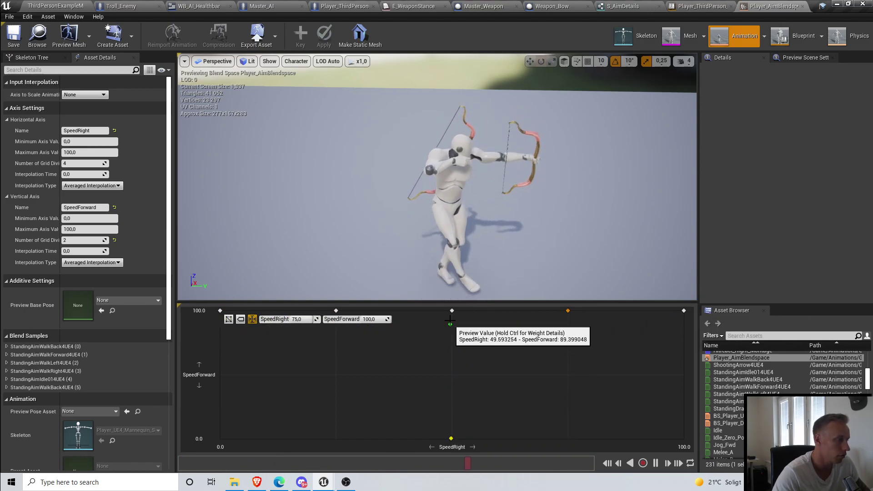
{"action": "left_click", "coordinate": [7, 17]}
{"action": "left_click", "coordinate": [22, 66]}
Step: Start a play test of the level, run the character to the bow, pick it up and draw it
{"action": "left_click", "coordinate": [50, 4]}
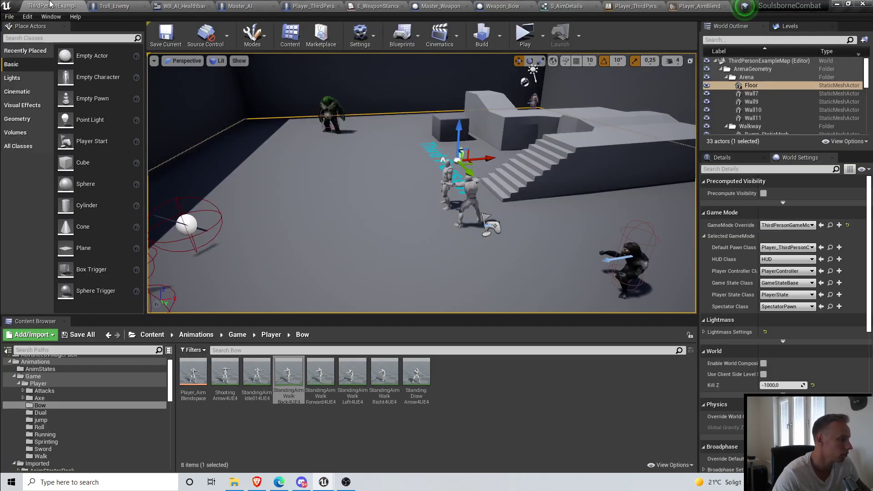
{"action": "left_click", "coordinate": [523, 32]}
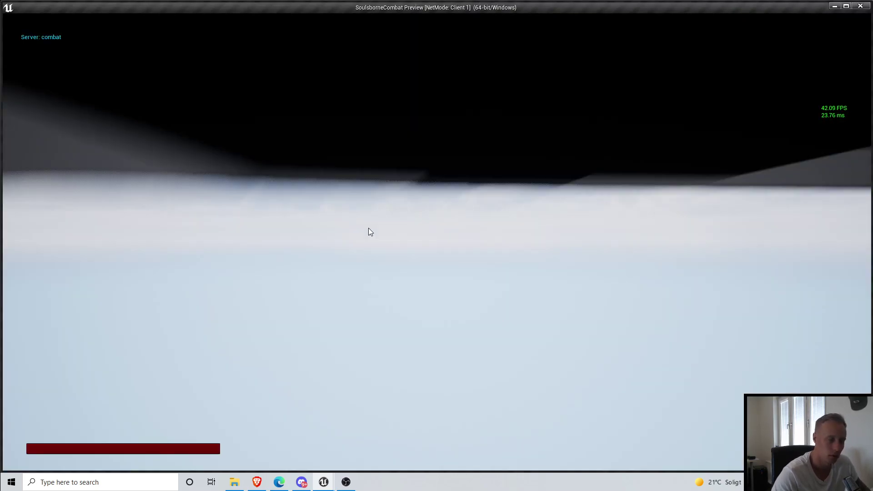
{"action": "left_click", "coordinate": [369, 228]}
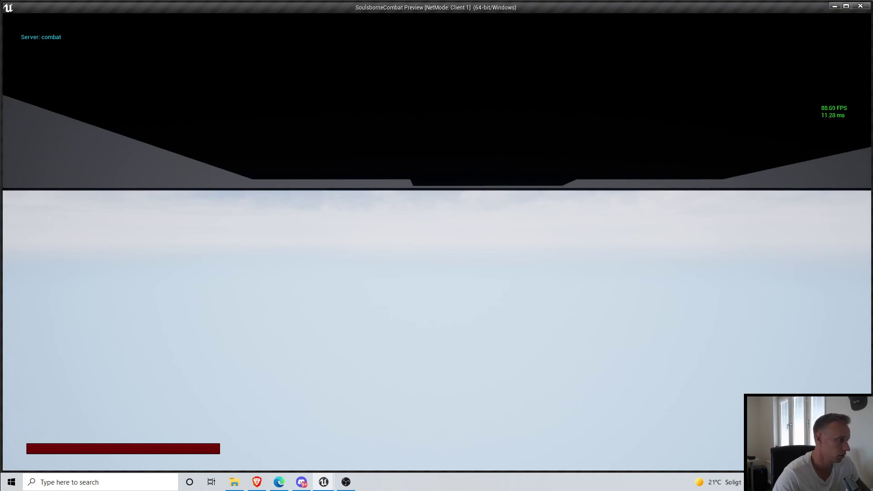
{"action": "key", "text": "w"}
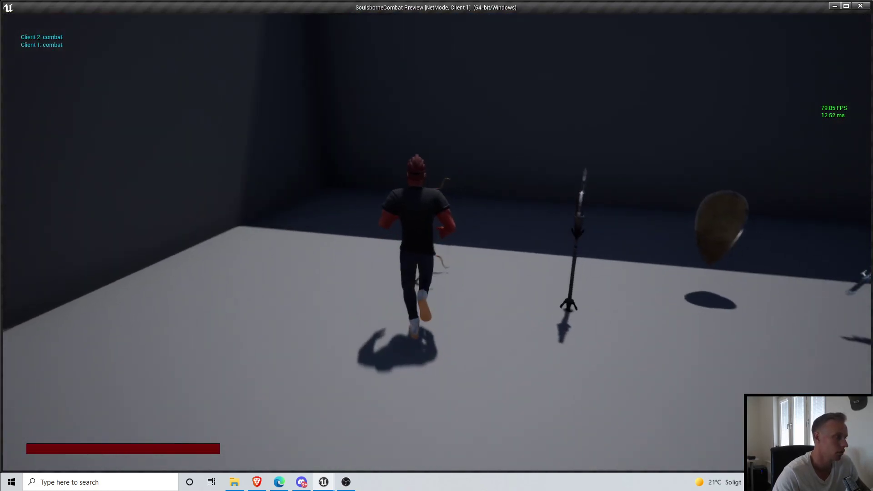
{"action": "key", "text": "e"}
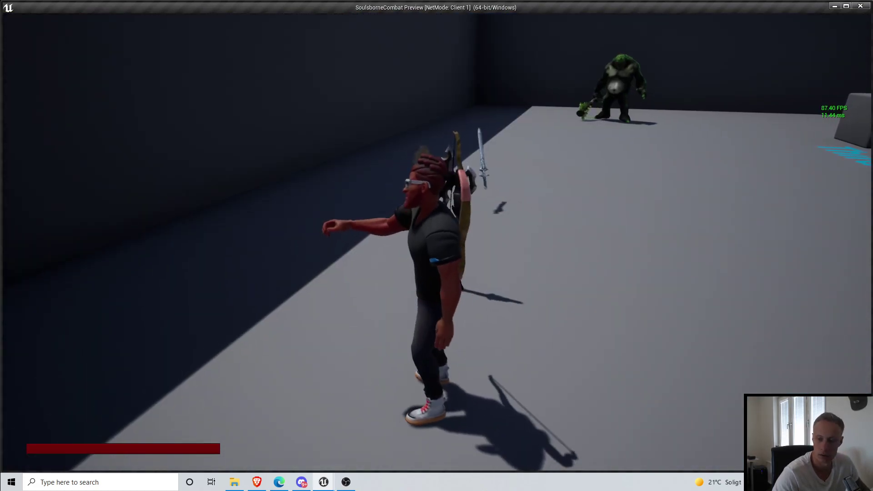
{"action": "key", "text": "w"}
{"action": "key", "text": "x"}
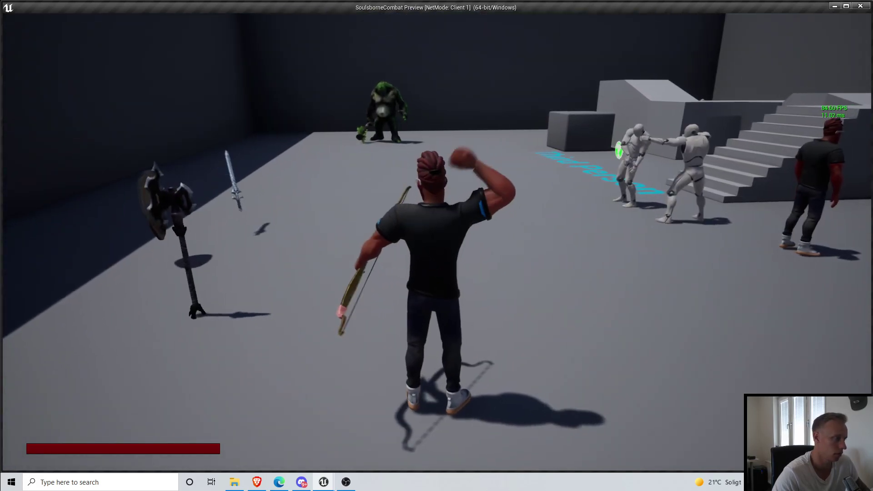
Step: Aim the bow while walking forward and backward to check the aiming animations, and end the play test
{"action": "right_click", "coordinate": [436, 246]}
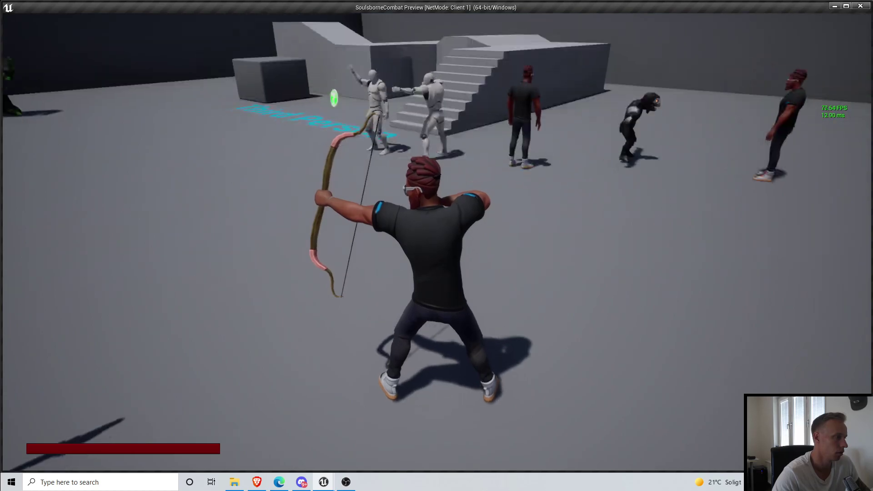
{"action": "key", "text": "w"}
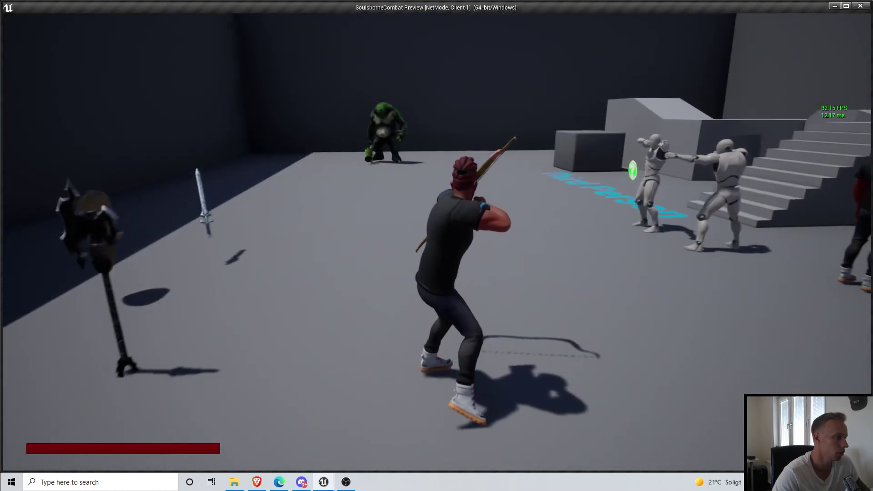
{"action": "key", "text": "w"}
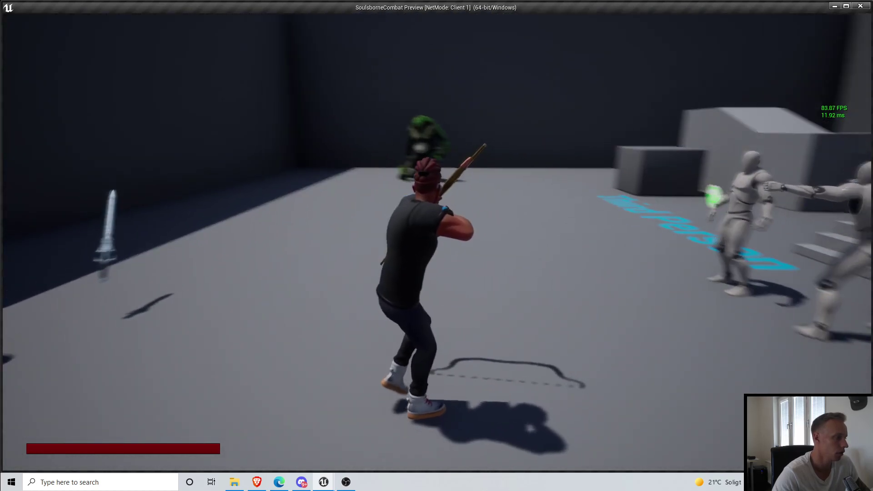
{"action": "key", "text": "s"}
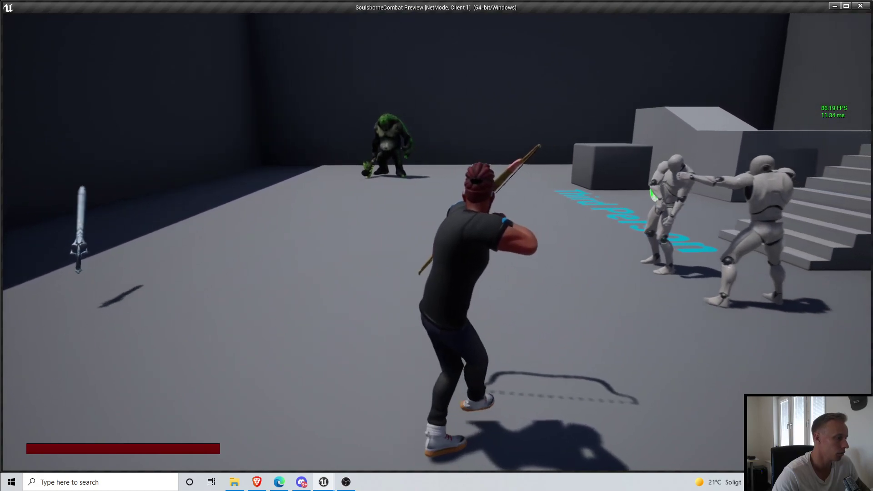
{"action": "key", "text": "s"}
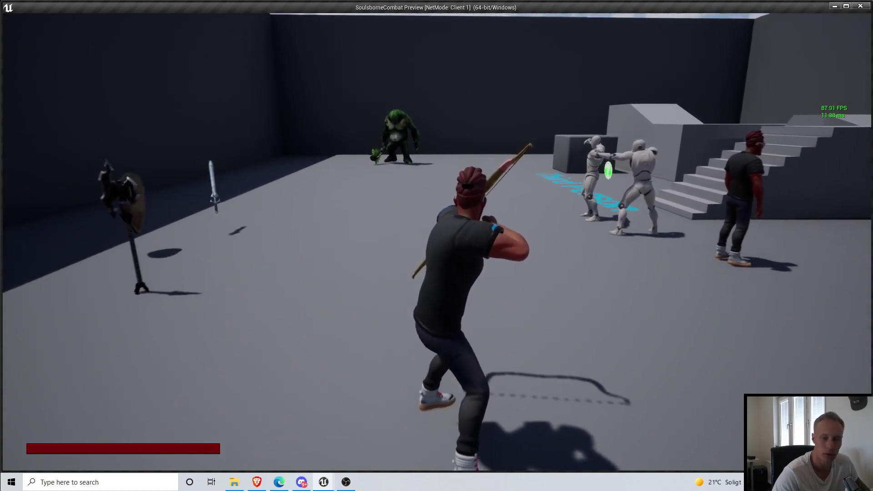
{"action": "key", "text": "w"}
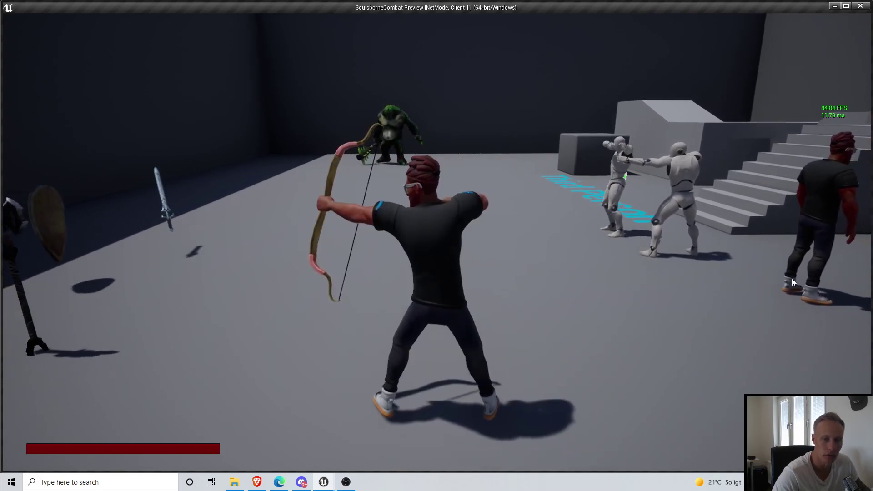
{"action": "key", "text": "Escape"}
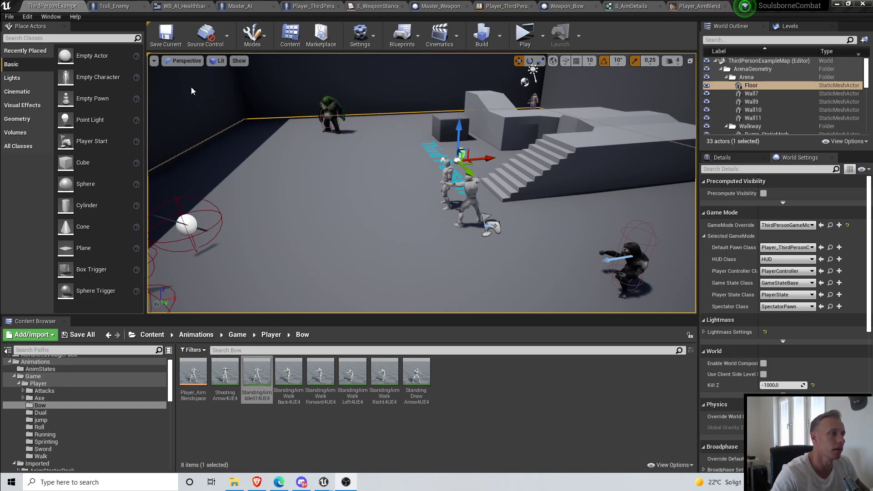
Step: Examine Player_AimBlendspace's Direction and Speed axes and preview its side-walk and idle samples around the character
{"action": "left_click", "coordinate": [691, 9]}
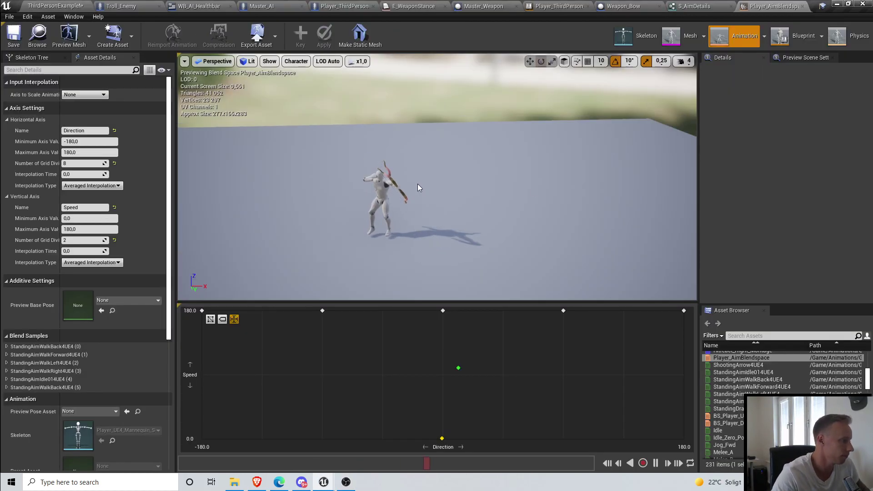
{"action": "right_click_drag", "start_coordinate": [539, 129], "coordinate": [539, 129]}
{"action": "right_click_drag", "start_coordinate": [513, 191], "coordinate": [512, 191]}
{"action": "left_click_drag", "start_coordinate": [541, 133], "coordinate": [541, 133]}
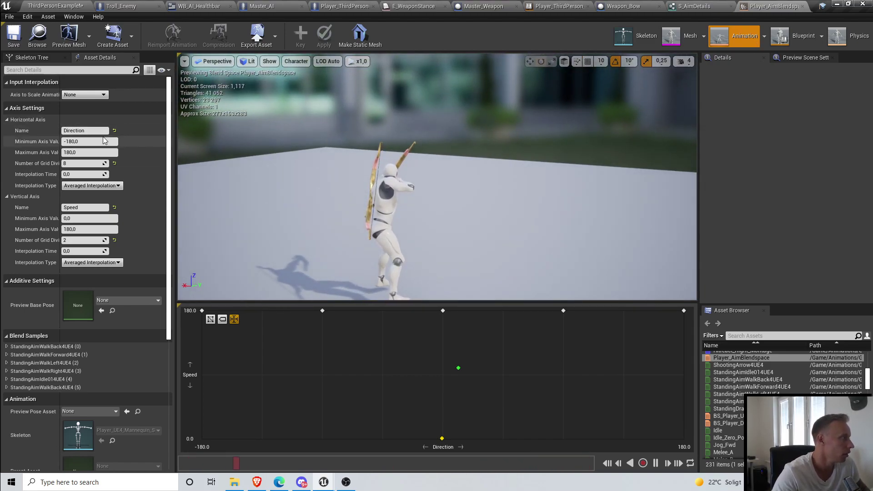
{"action": "left_click", "coordinate": [85, 130]}
{"action": "left_click", "coordinate": [85, 208]}
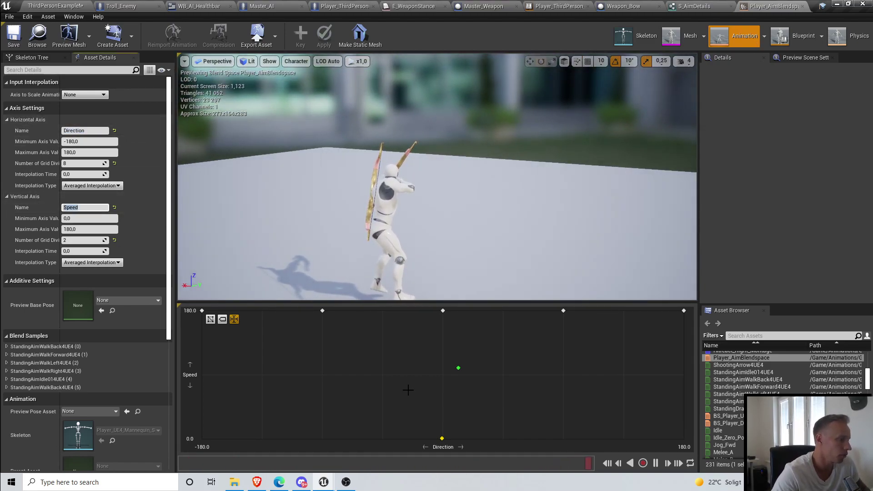
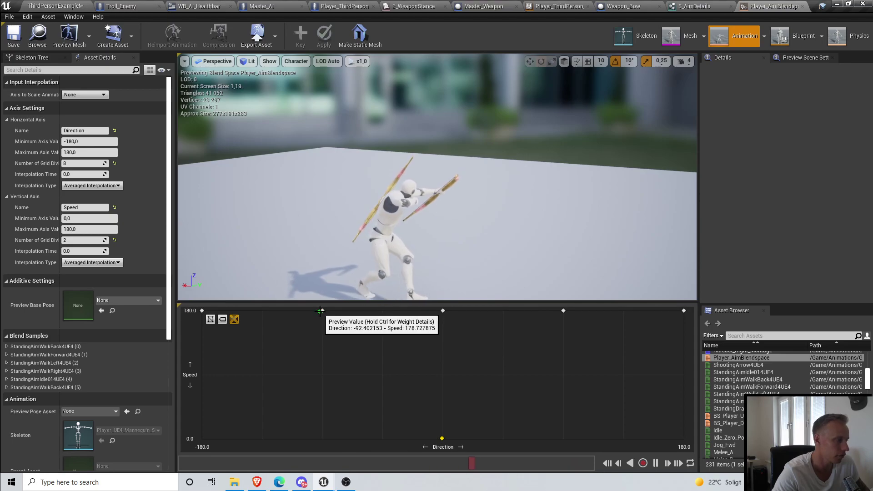
{"action": "left_click", "coordinate": [442, 439]}
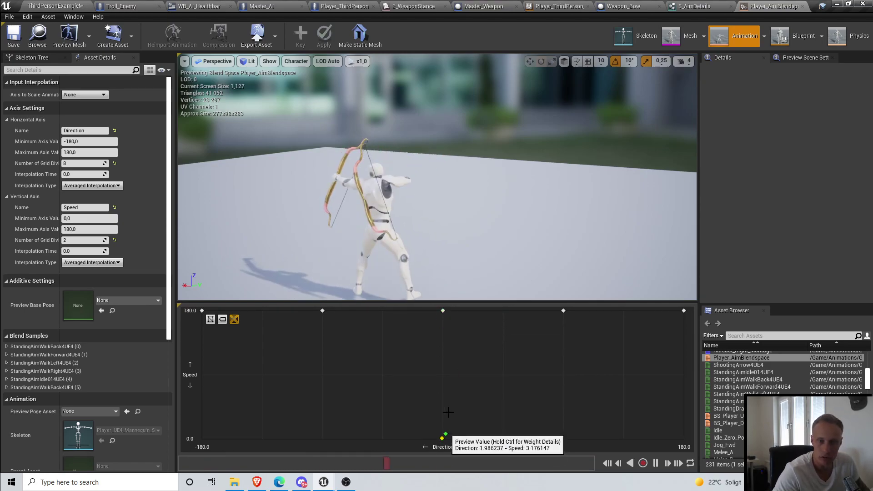
Step: Open the StandingAimIdle014UE4 animation and rotate its root bone 90° around Z, to about 0°
{"action": "left_click", "coordinate": [54, 5]}
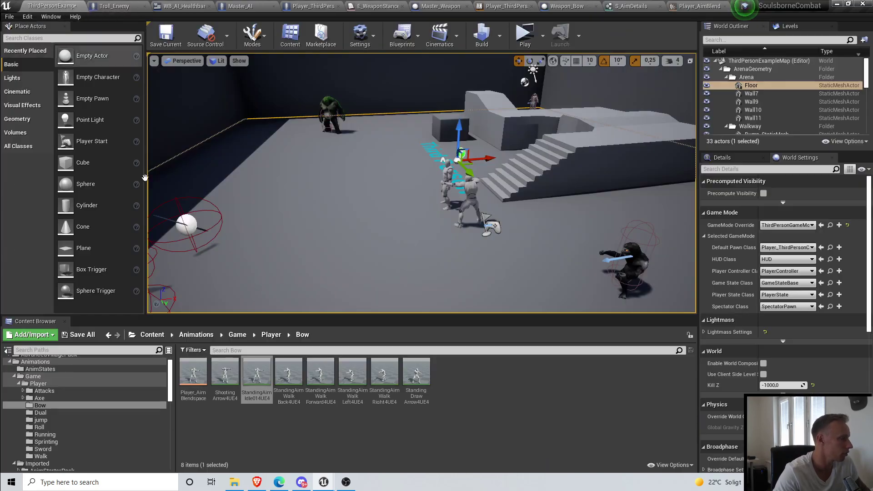
{"action": "double_click", "coordinate": [257, 372]}
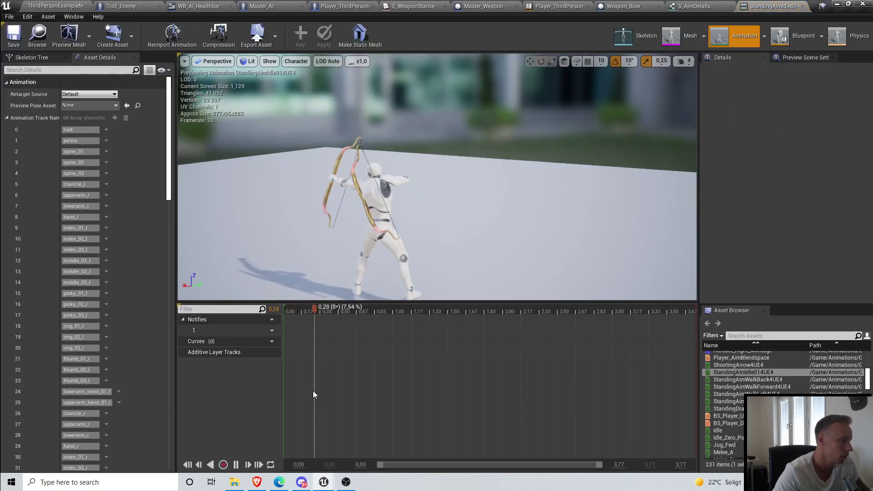
{"action": "right_click_drag", "start_coordinate": [471, 202], "coordinate": [448, 200]}
{"action": "left_click", "coordinate": [499, 207]}
{"action": "right_click_drag", "start_coordinate": [500, 208], "coordinate": [483, 205]}
{"action": "left_click", "coordinate": [32, 57]}
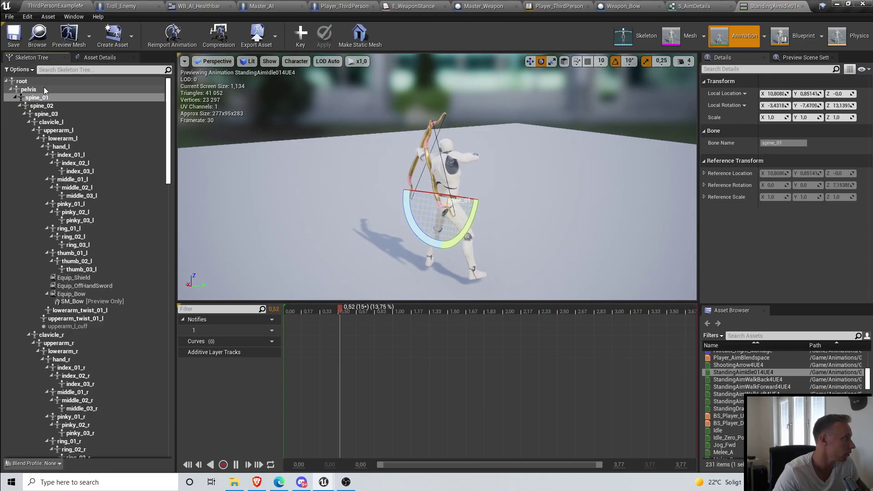
{"action": "left_click", "coordinate": [28, 83]}
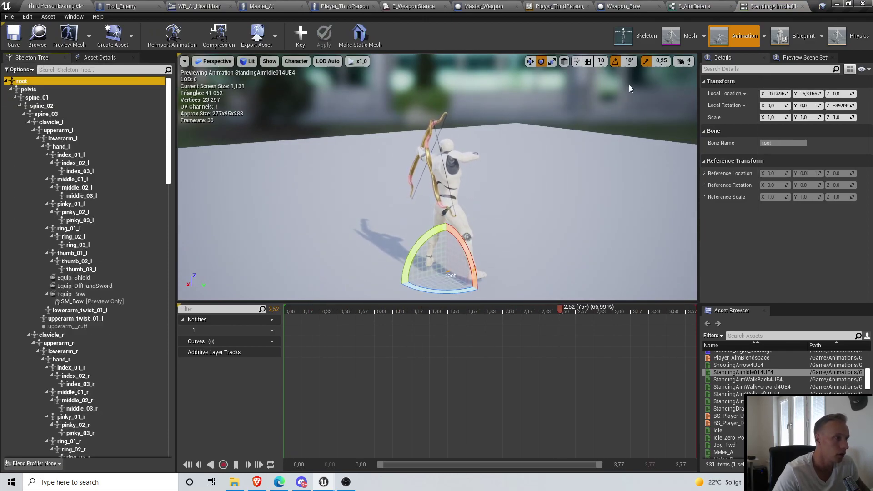
{"action": "left_click_drag", "start_coordinate": [460, 292], "coordinate": [419, 291]}
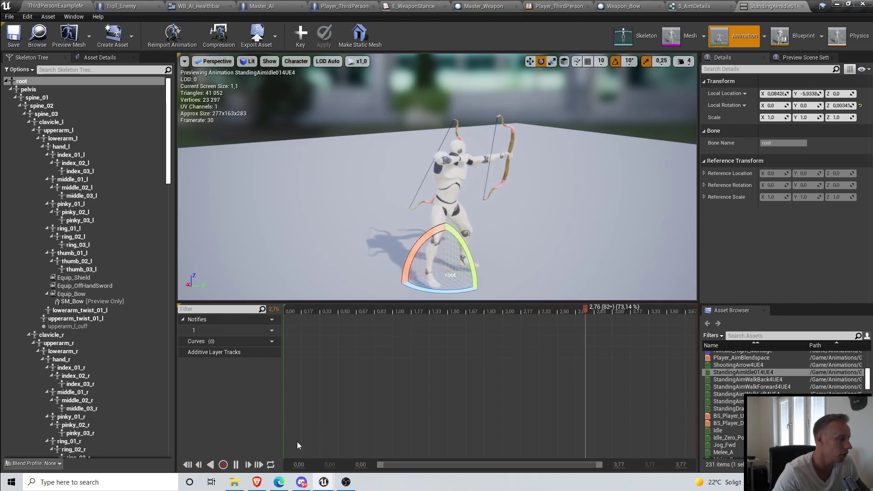
Step: Pause StandingAimIdle014UE4 at its first frame, key the root bone's rotation, and save the change
{"action": "left_click", "coordinate": [237, 466]}
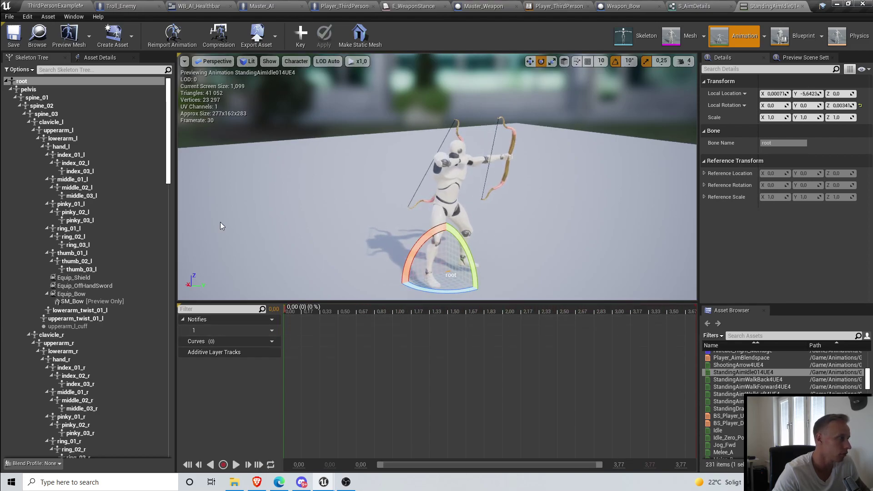
{"action": "left_click", "coordinate": [301, 35]}
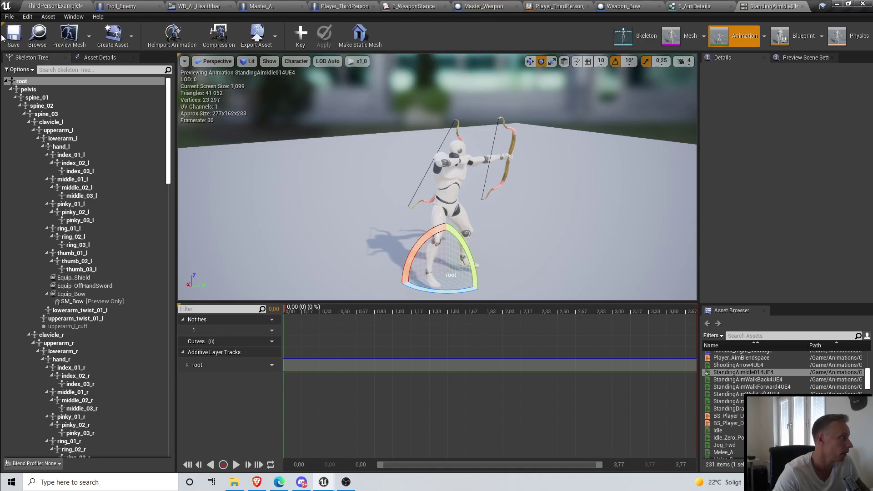
{"action": "left_click", "coordinate": [4, 17]}
{"action": "left_click", "coordinate": [25, 59]}
Step: Open Player_AimBlendspace from the Aiming state in Player_ThirdPerson_AnimBP to check its aiming pose, and return to the state
{"action": "left_click", "coordinate": [558, 6]}
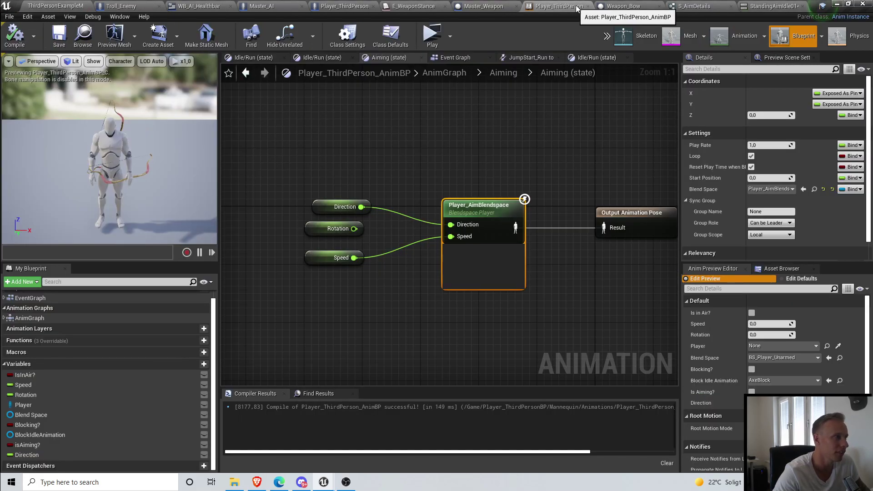
{"action": "double_click", "coordinate": [496, 241]}
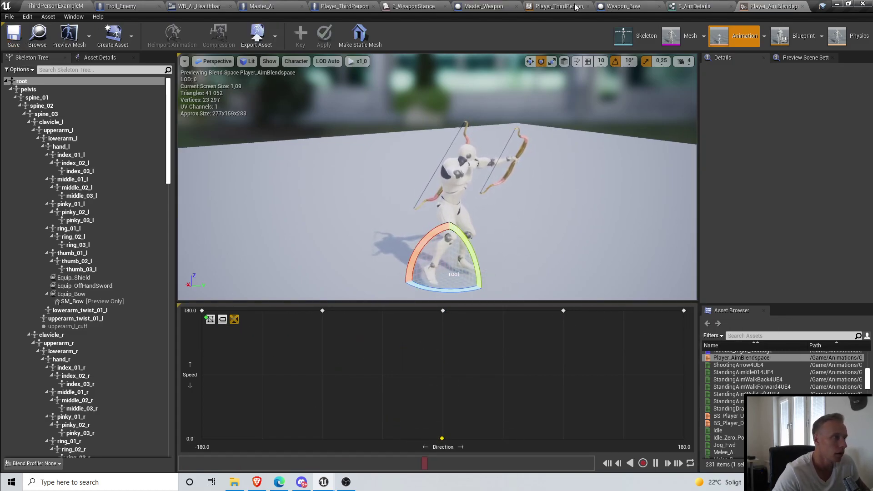
{"action": "left_click", "coordinate": [550, 8]}
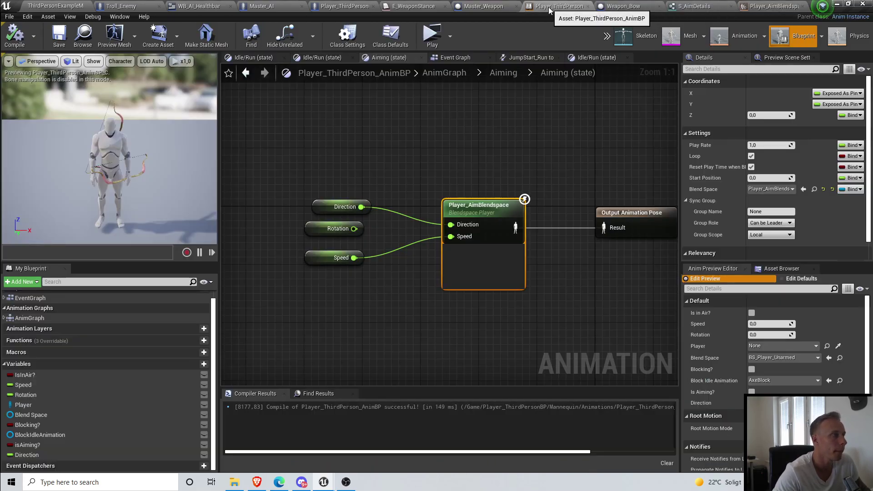
Step: Back out of the Aiming state to the AnimGraph, select the Rotation variable, and open the Event Graph
{"action": "scroll", "coordinate": [500, 192], "scroll_direction": "down", "scroll_amount": 1}
{"action": "left_click", "coordinate": [499, 74]}
{"action": "scroll", "coordinate": [501, 236], "scroll_direction": "down", "scroll_amount": 2}
{"action": "left_click", "coordinate": [75, 395]}
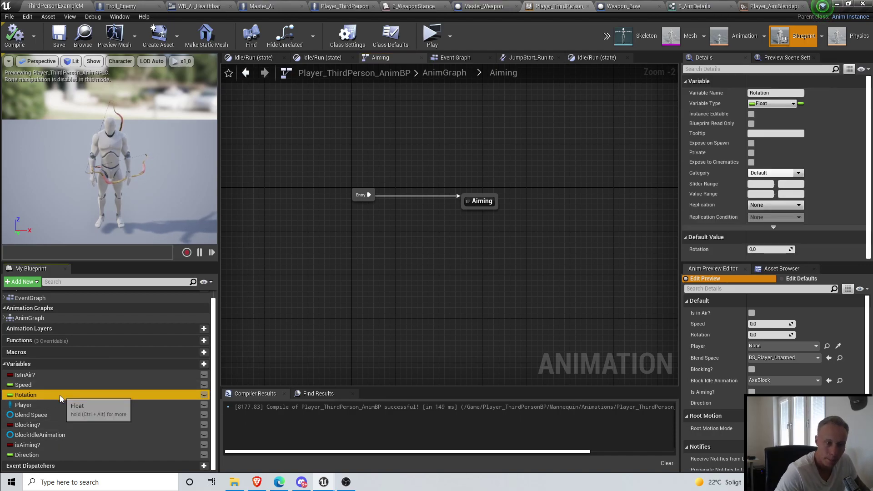
{"action": "left_click", "coordinate": [444, 73]}
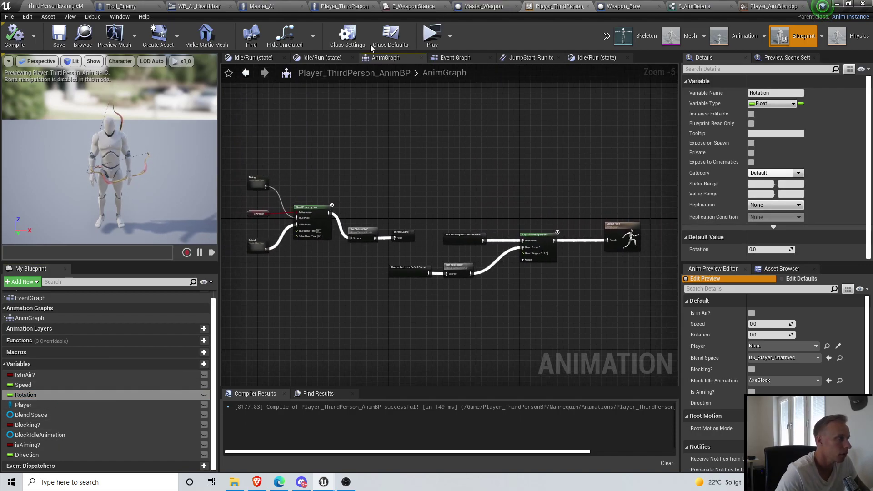
{"action": "left_click", "coordinate": [438, 61]}
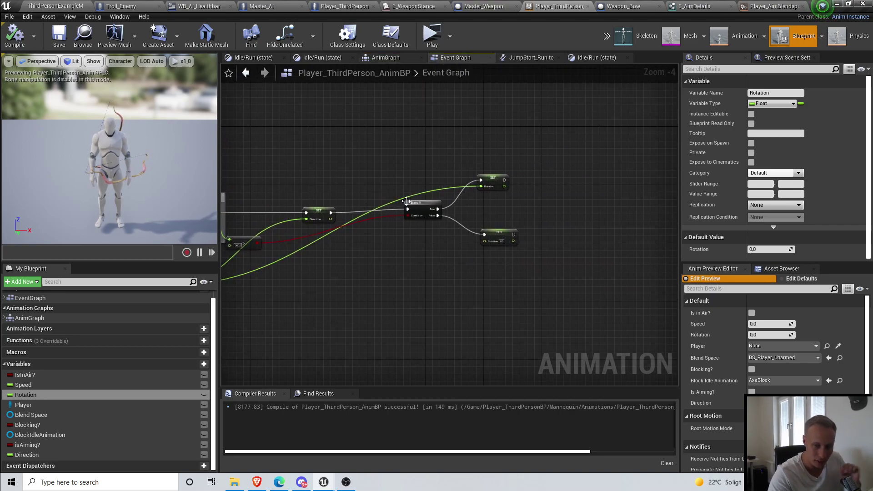
Step: Examine how the Event Graph sets Direction and how the speed branch sets Rotation on its True and False paths
{"action": "scroll", "coordinate": [519, 215], "scroll_direction": "up", "scroll_amount": 3}
{"action": "right_click_drag", "start_coordinate": [410, 257], "coordinate": [540, 246]}
{"action": "scroll", "coordinate": [540, 245], "scroll_direction": "down", "scroll_amount": 2}
{"action": "right_click_drag", "start_coordinate": [375, 297], "coordinate": [403, 295]}
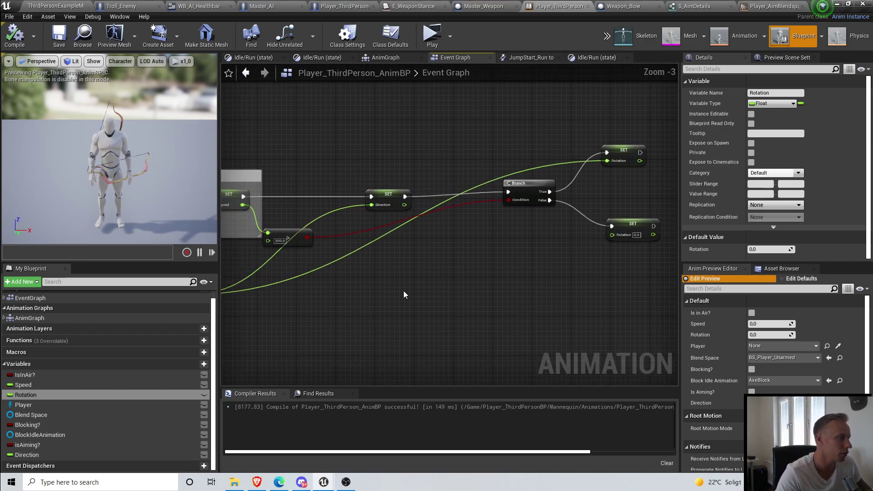
{"action": "right_click_drag", "start_coordinate": [628, 204], "coordinate": [598, 197]}
{"action": "left_click", "coordinate": [593, 216]}
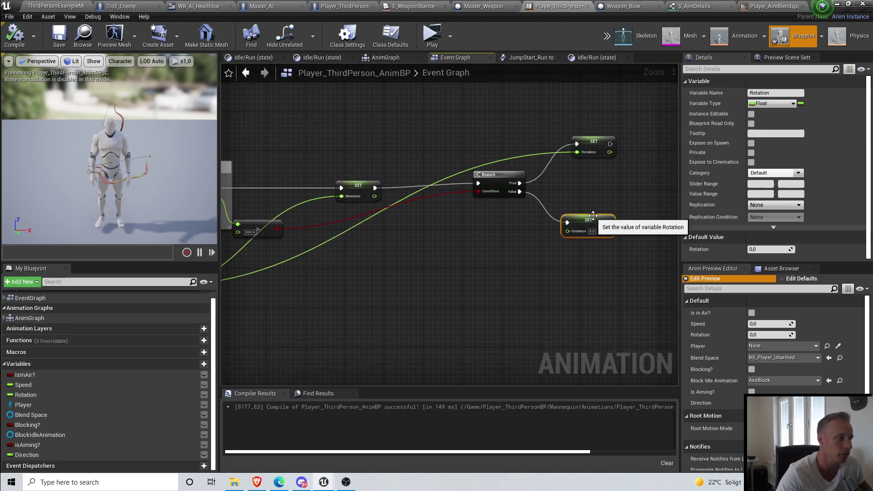
{"action": "scroll", "coordinate": [267, 235], "scroll_direction": "up", "scroll_amount": 2}
{"action": "right_click_drag", "start_coordinate": [382, 234], "coordinate": [244, 245]}
{"action": "right_click_drag", "start_coordinate": [306, 246], "coordinate": [470, 206]}
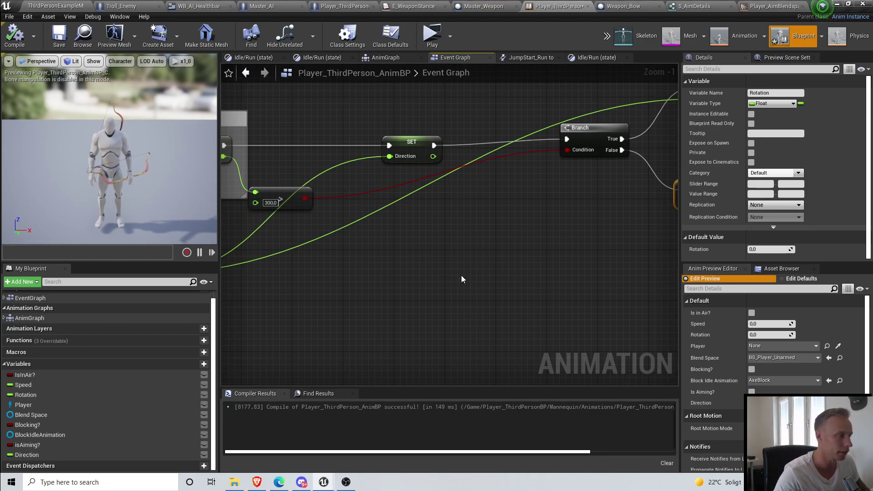
{"action": "scroll", "coordinate": [472, 251], "scroll_direction": "down", "scroll_amount": 2}
{"action": "right_click_drag", "start_coordinate": [621, 159], "coordinate": [435, 162]}
{"action": "right_click_drag", "start_coordinate": [434, 210], "coordinate": [533, 208]}
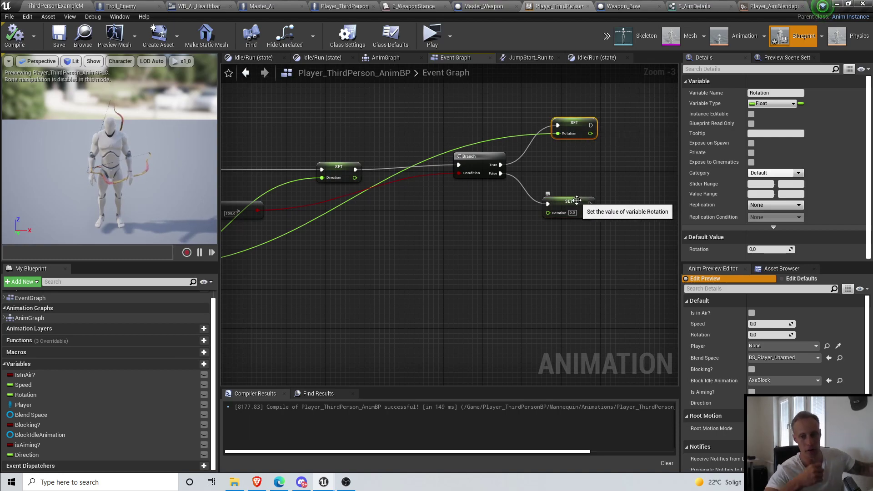
Step: Examine how Calculate Direction and the speed comparison feed the Direction and Rotation setters in the Event Graph
{"action": "right_click_drag", "start_coordinate": [554, 231], "coordinate": [641, 238]}
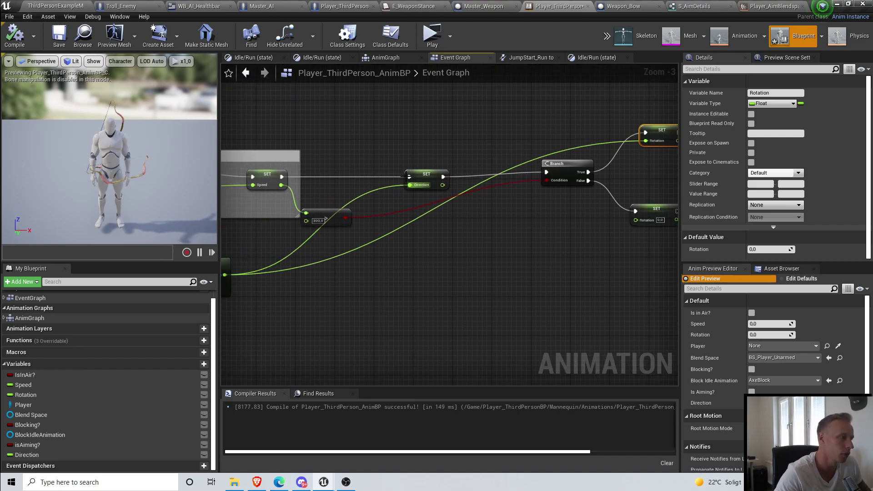
{"action": "right_click_drag", "start_coordinate": [374, 237], "coordinate": [549, 190]}
{"action": "right_click_drag", "start_coordinate": [656, 164], "coordinate": [452, 200]}
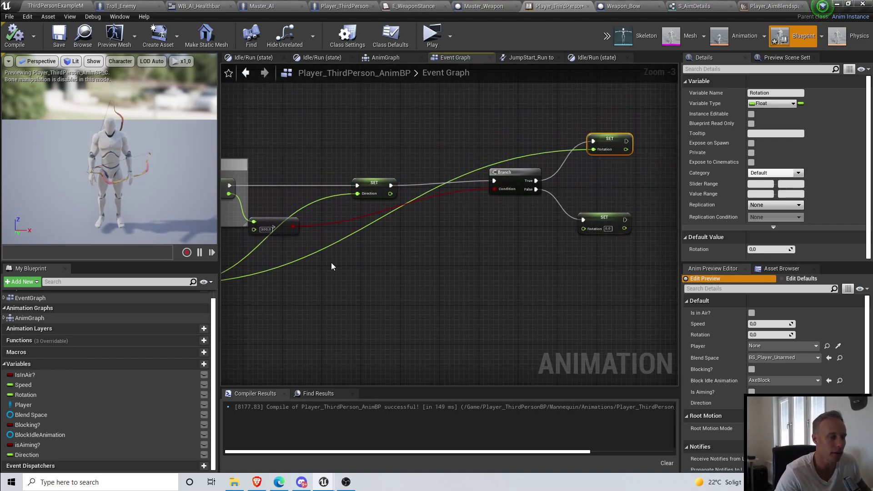
{"action": "right_click_drag", "start_coordinate": [330, 267], "coordinate": [521, 216]}
{"action": "right_click_drag", "start_coordinate": [414, 218], "coordinate": [493, 246]}
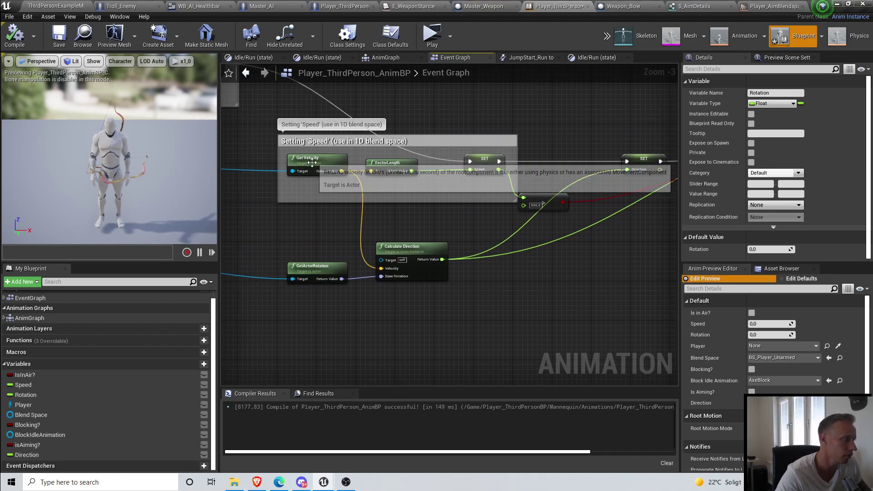
{"action": "right_click_drag", "start_coordinate": [628, 263], "coordinate": [566, 258]}
{"action": "left_click", "coordinate": [498, 200]}
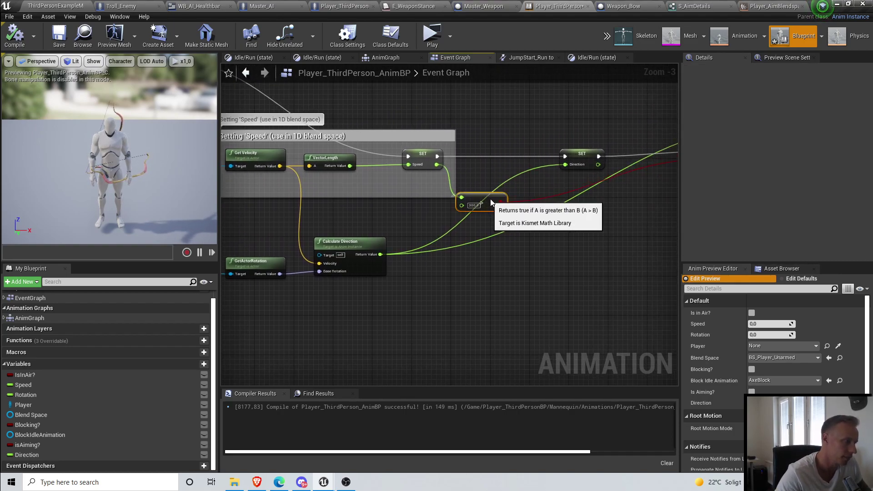
{"action": "left_click", "coordinate": [580, 163]}
{"action": "right_click_drag", "start_coordinate": [580, 163], "coordinate": [438, 152]}
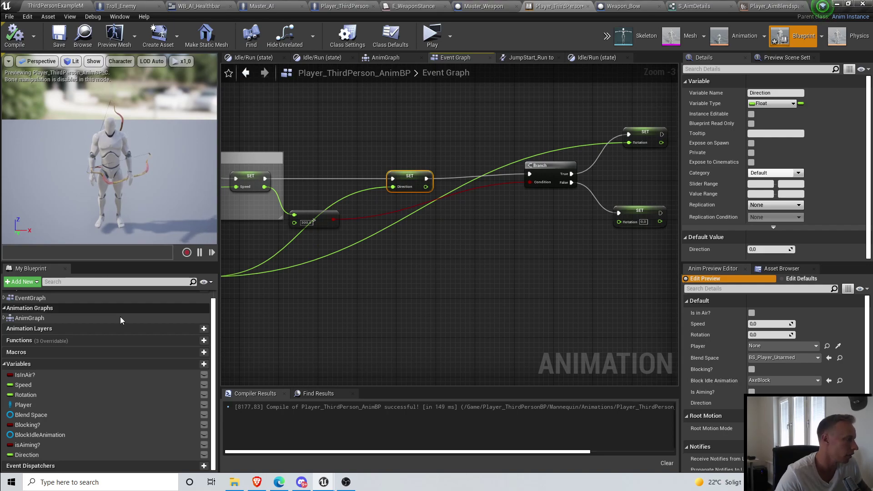
Step: Open the Aiming state through the AnimGraph and delete its unconnected Rotation variable node
{"action": "double_click", "coordinate": [68, 318]}
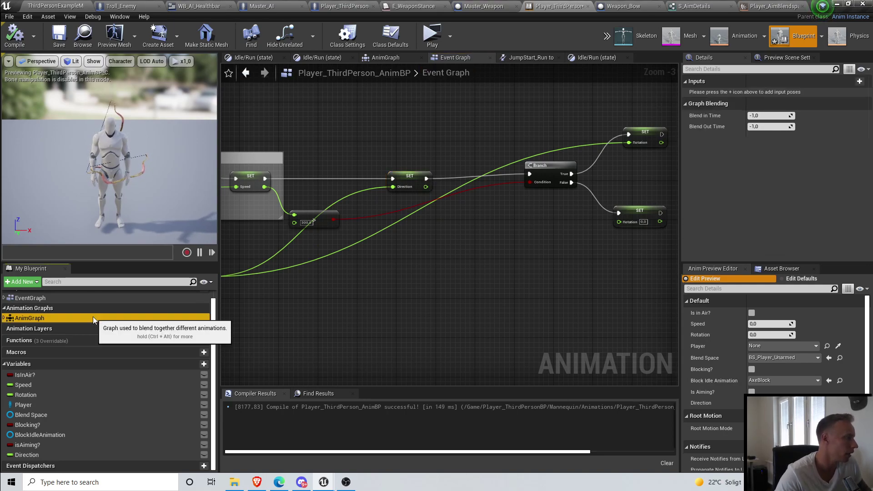
{"action": "scroll", "coordinate": [374, 180], "scroll_direction": "up", "scroll_amount": 3}
{"action": "double_click", "coordinate": [374, 180]}
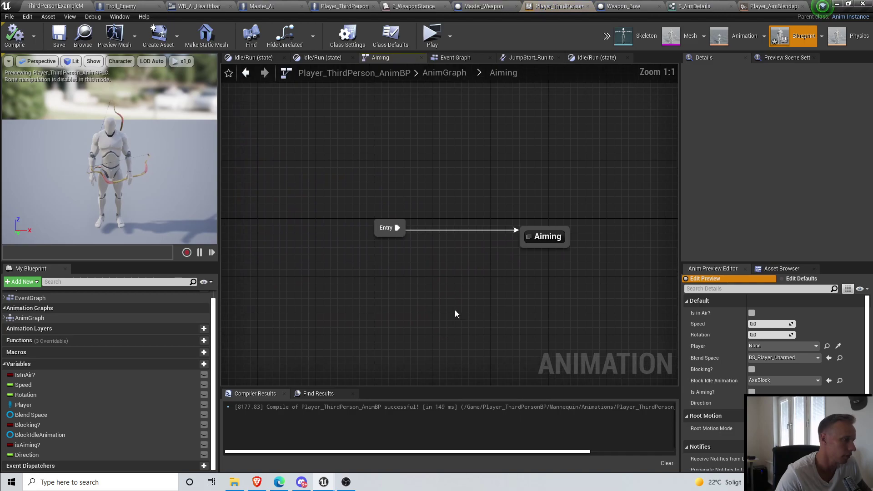
{"action": "double_click", "coordinate": [561, 237]}
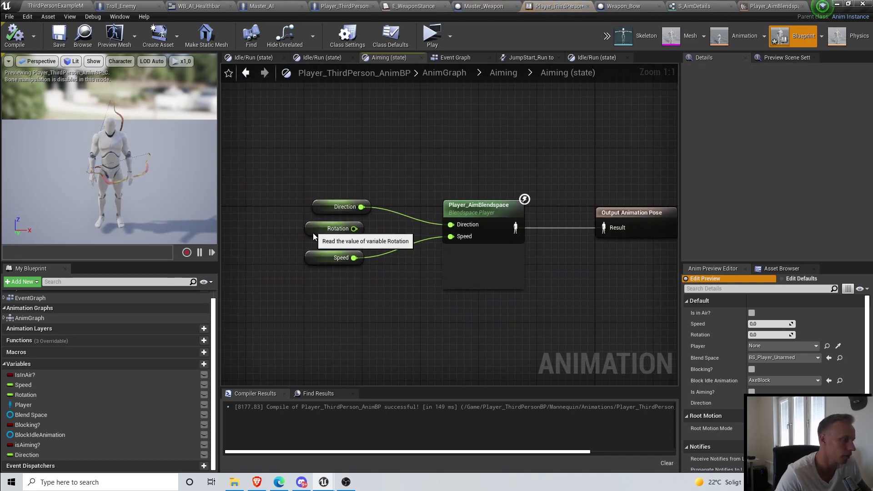
{"action": "left_click_drag", "start_coordinate": [313, 231], "coordinate": [276, 233]}
{"action": "key", "text": "Delete"}
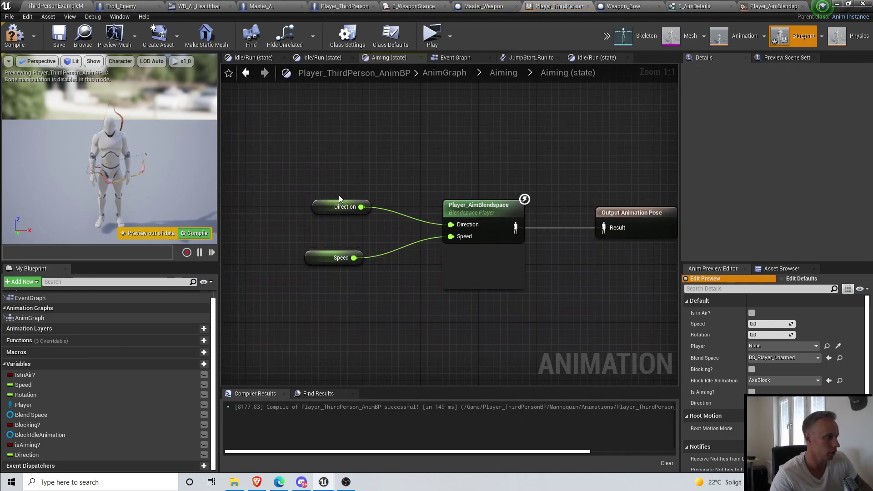
Step: Line up the Direction node with its blend space input, compile the animation blueprint, and save all changes
{"action": "left_click_drag", "start_coordinate": [319, 204], "coordinate": [309, 217]}
{"action": "left_click", "coordinate": [11, 39]}
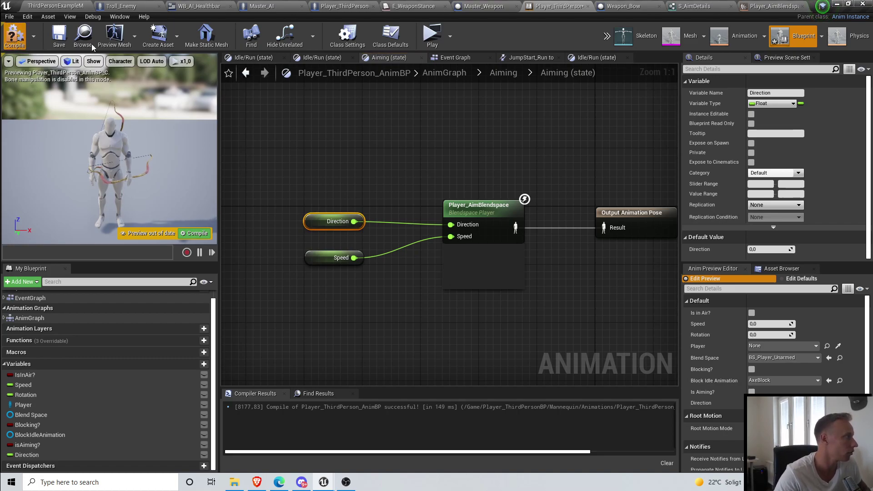
{"action": "left_click", "coordinate": [59, 36]}
{"action": "left_click", "coordinate": [10, 17]}
{"action": "left_click", "coordinate": [28, 69]}
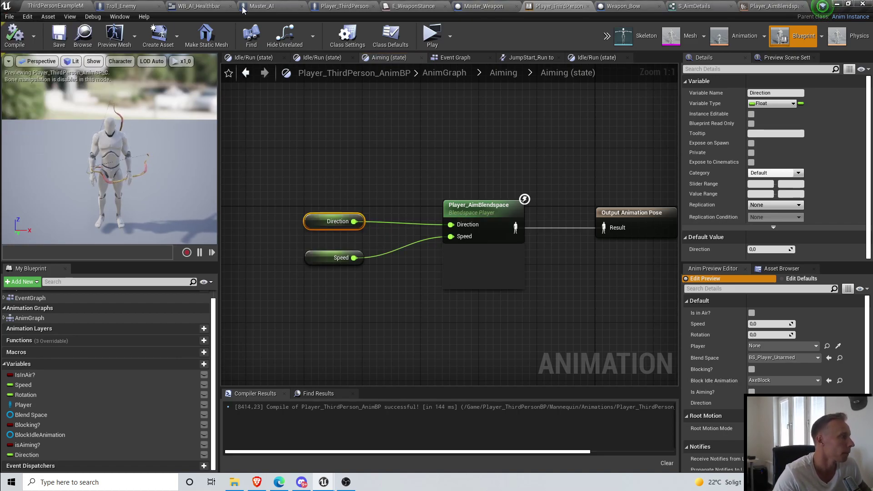
Step: Launch the game preview, run to the bow, pick it up, and equip it
{"action": "left_click", "coordinate": [433, 39]}
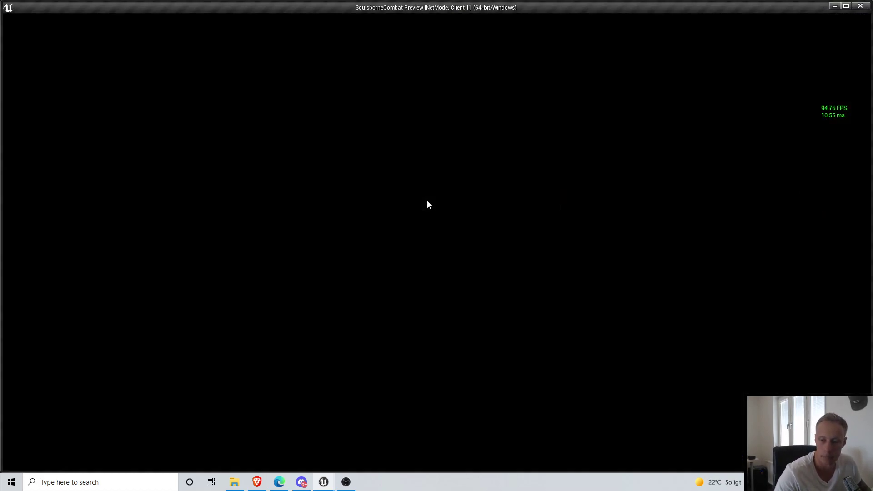
{"action": "key", "text": "w"}
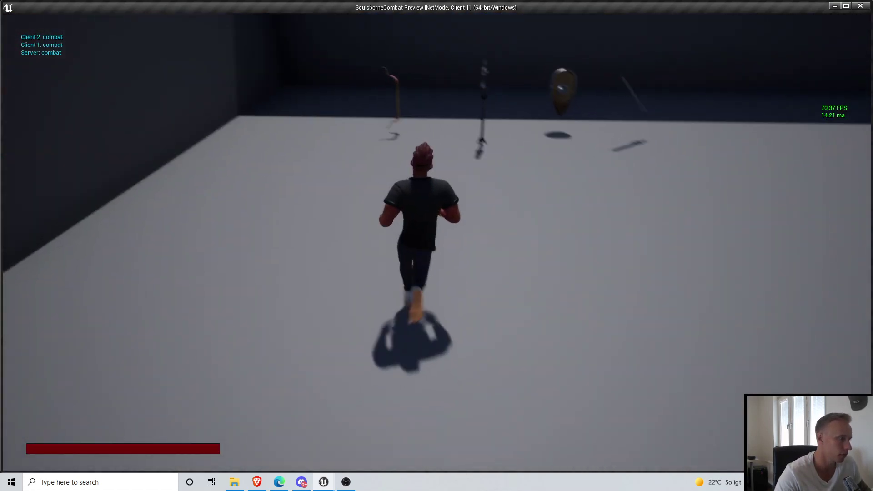
{"action": "key", "text": "e"}
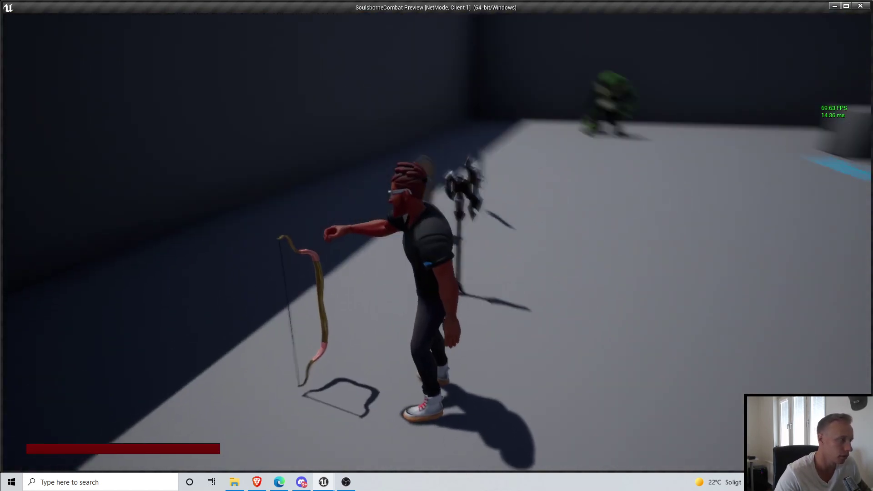
{"action": "key", "text": "w"}
{"action": "key", "text": "1"}
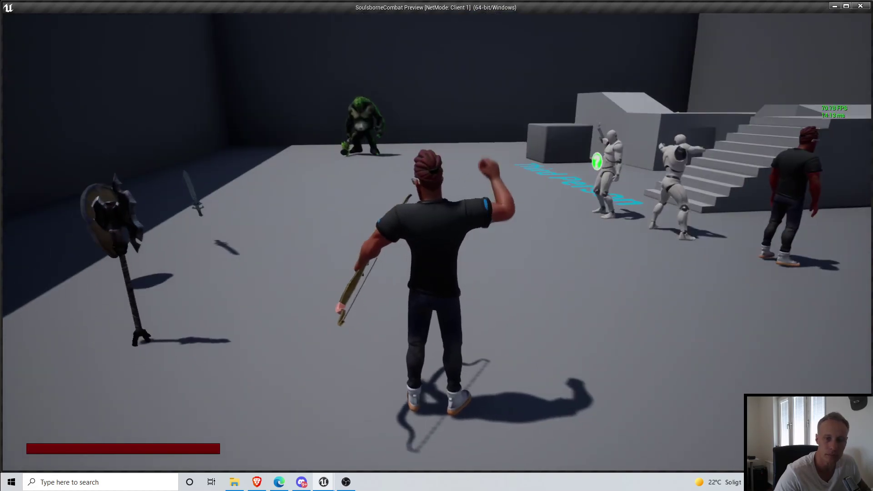
Step: Aim the bow in the preview and walk forward and sideways to check the aiming pose and facing direction
{"action": "left_click", "coordinate": [437, 245]}
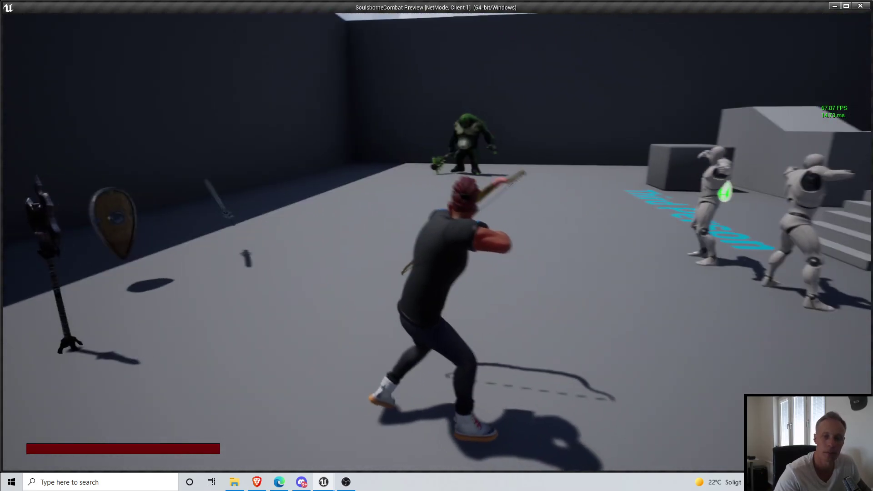
{"action": "key", "text": "w"}
{"action": "key", "text": "d"}
{"action": "key", "text": "w"}
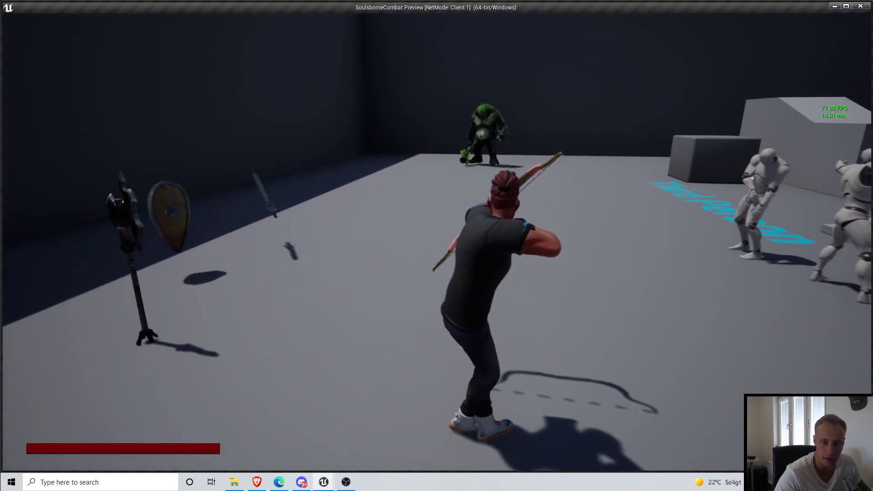
{"action": "key", "text": "w"}
{"action": "key", "text": "w"}
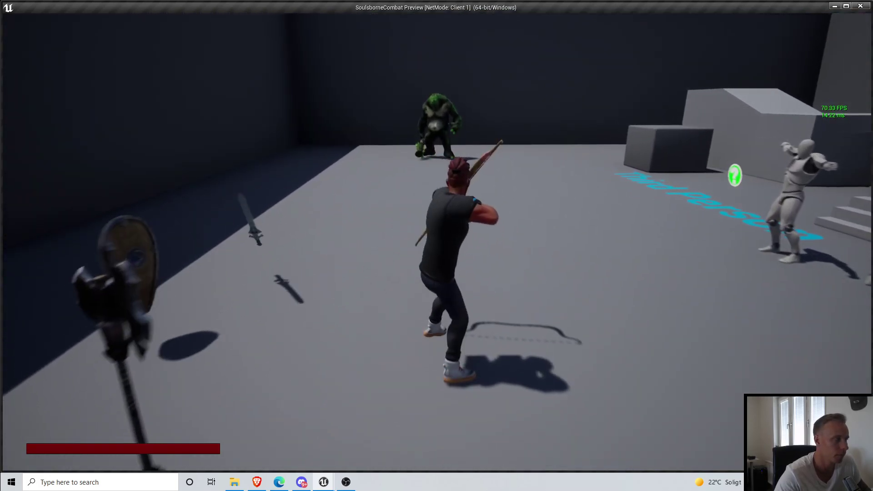
Step: Run around the level in several directions without aiming to check the normal movement animations while holding the bow
{"action": "key", "text": "w"}
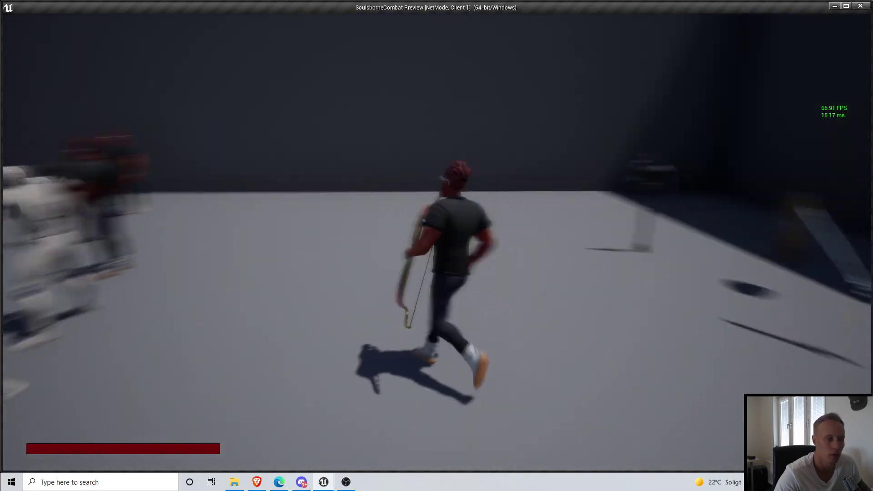
{"action": "key", "text": "s"}
{"action": "key", "text": "w"}
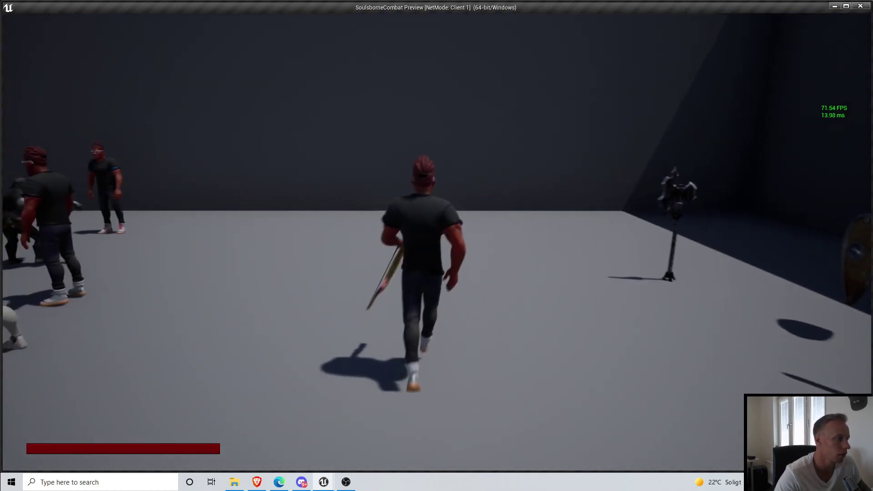
{"action": "key", "text": "s"}
{"action": "key", "text": "w"}
{"action": "key", "text": "w"}
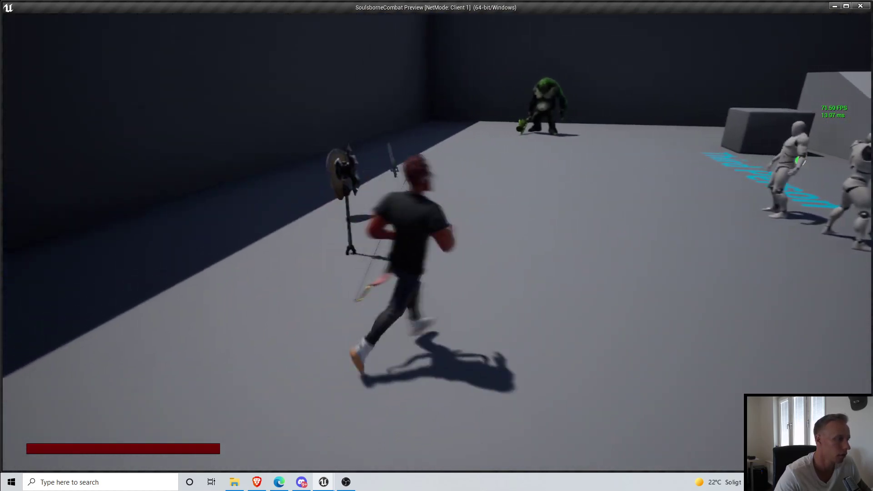
{"action": "key", "text": "a"}
{"action": "key", "text": "w"}
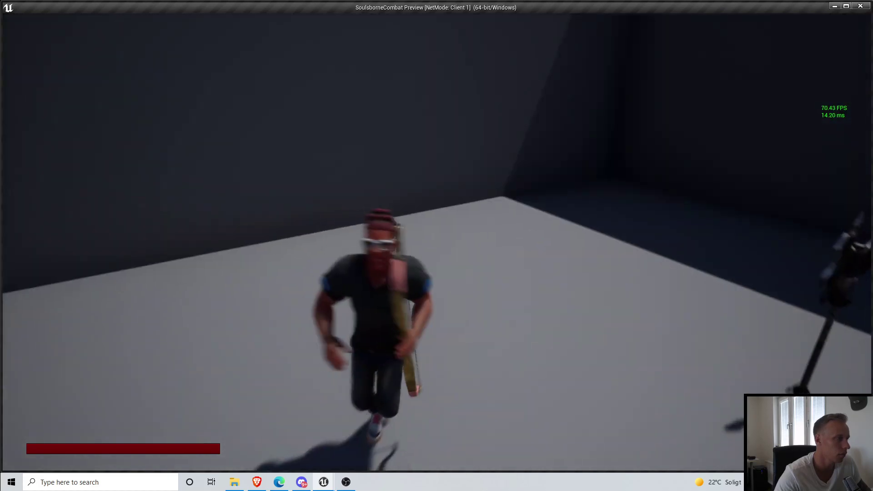
{"action": "key", "text": "s"}
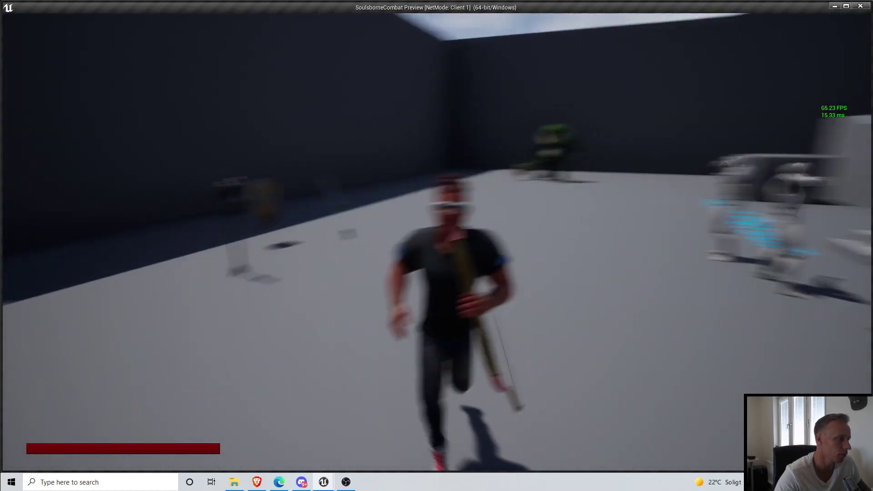
{"action": "key", "text": "w"}
{"action": "key", "text": "w"}
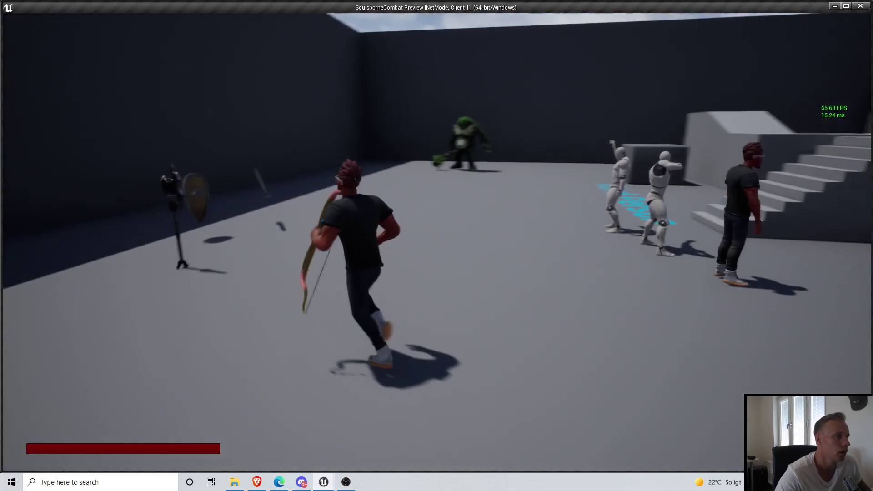
{"action": "key", "text": "w"}
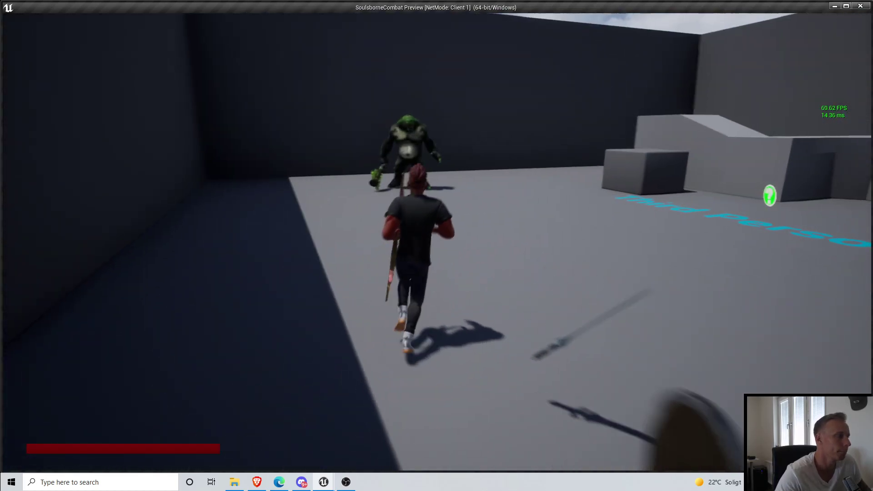
Step: Aim the bow near the troll and strafe and walk backward to test the directional aiming animations
{"action": "key", "text": "a"}
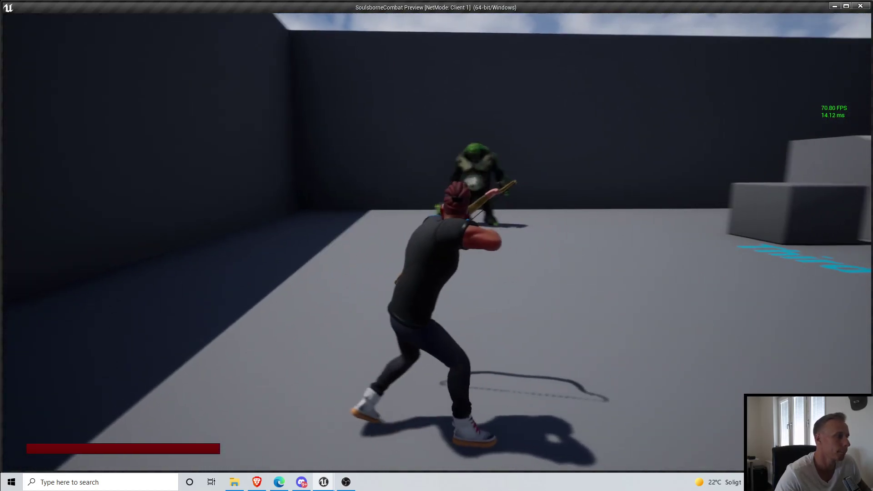
{"action": "key", "text": "d"}
{"action": "key", "text": "d"}
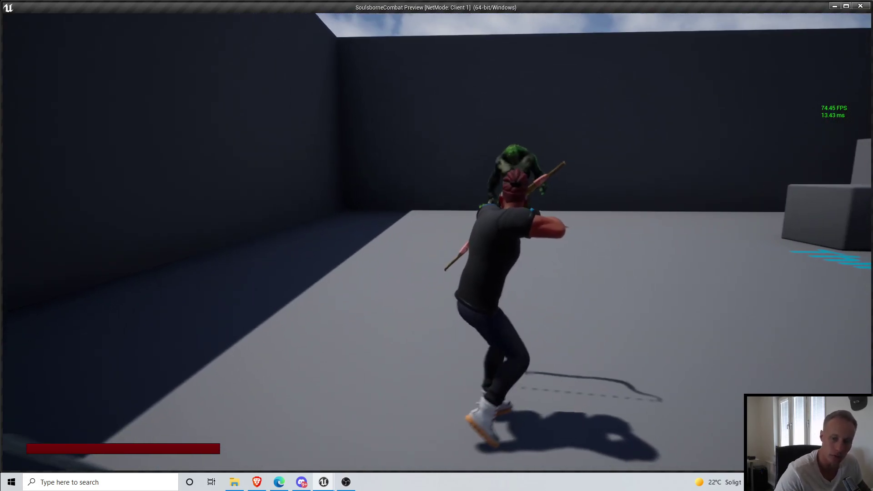
{"action": "key", "text": "s"}
{"action": "key", "text": "s"}
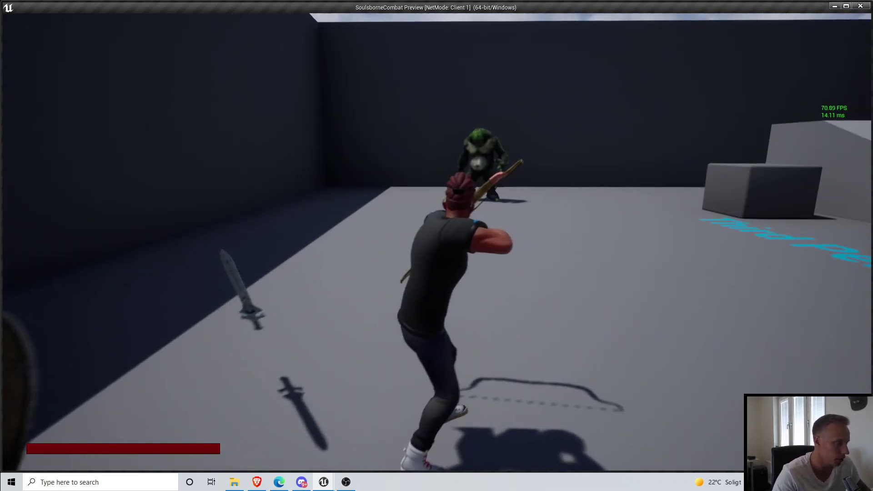
{"action": "key", "text": "d"}
{"action": "key", "text": "s"}
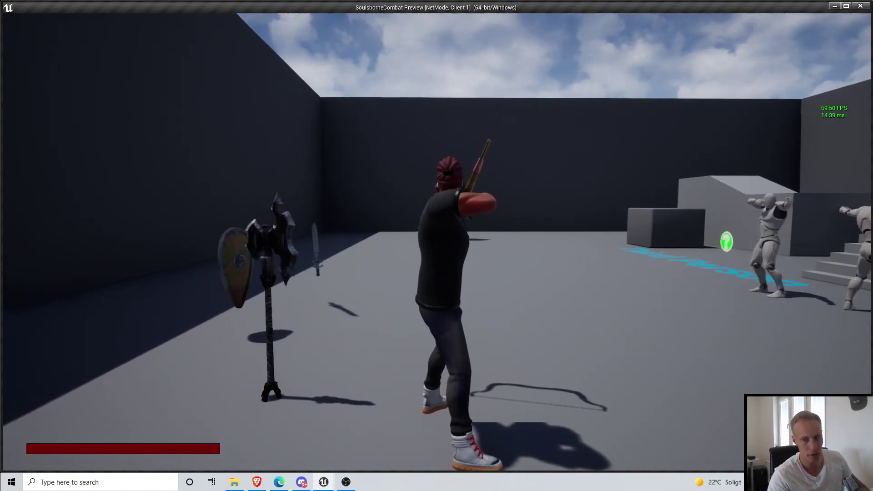
{"action": "key", "text": "a"}
{"action": "key", "text": "d"}
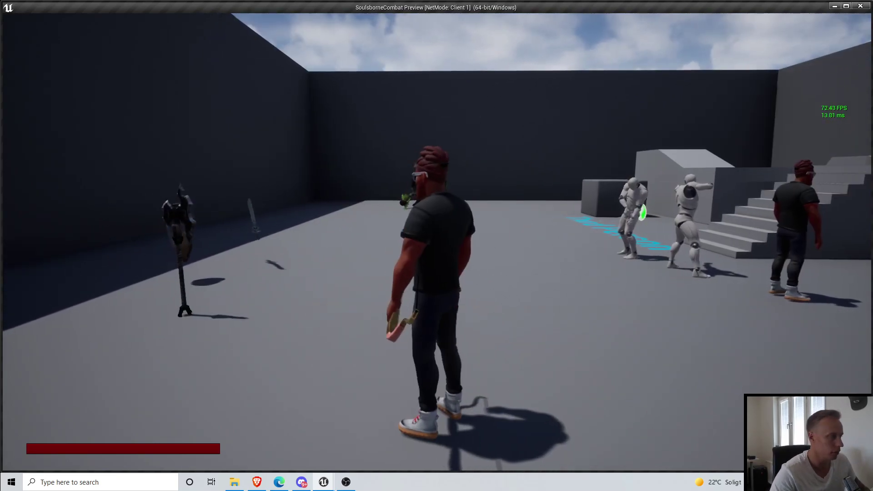
Step: End the preview and move the Direction and Speed nodes together to align them with the blend space player
{"action": "key", "text": "Escape"}
{"action": "scroll", "coordinate": [451, 200], "scroll_direction": "down", "scroll_amount": 2}
{"action": "right_click_drag", "start_coordinate": [462, 197], "coordinate": [427, 200]}
{"action": "scroll", "coordinate": [344, 239], "scroll_direction": "up", "scroll_amount": 2}
{"action": "left_click_drag", "start_coordinate": [283, 178], "coordinate": [337, 294]}
{"action": "left_click_drag", "start_coordinate": [309, 255], "coordinate": [302, 252]}
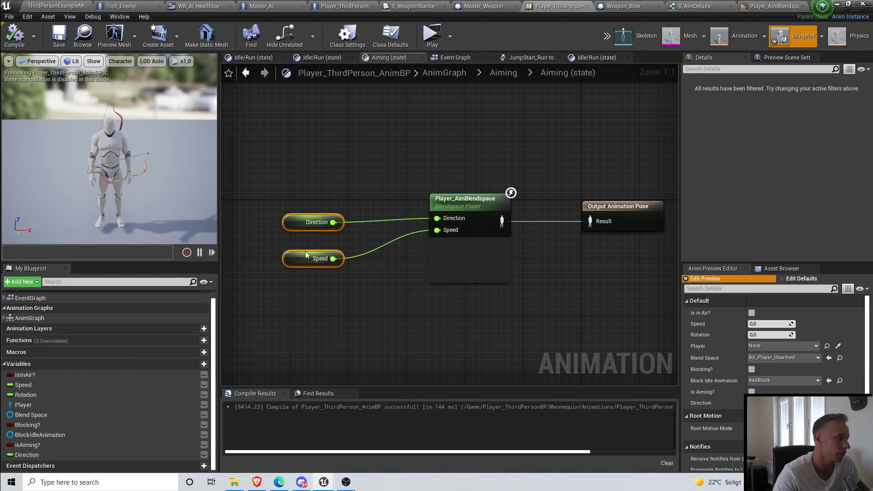
{"action": "left_click", "coordinate": [361, 325]}
Step: Expose the Blend Space setting of the Player_AimBlendspace node as a pin and promote it to a variable
{"action": "left_click", "coordinate": [466, 213]}
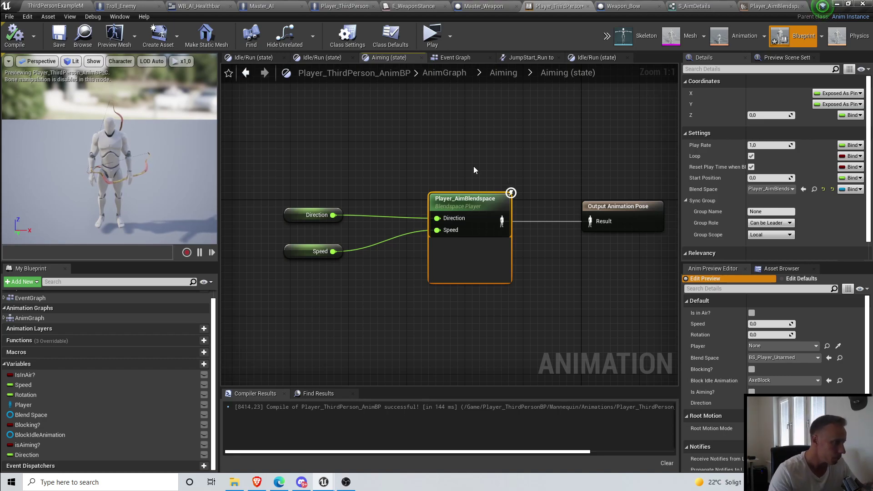
{"action": "left_click", "coordinate": [850, 190]}
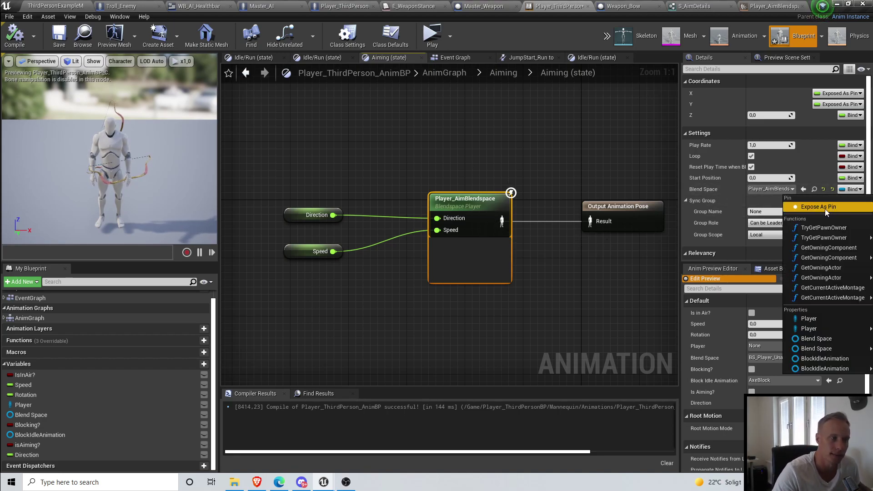
{"action": "left_click", "coordinate": [826, 208]}
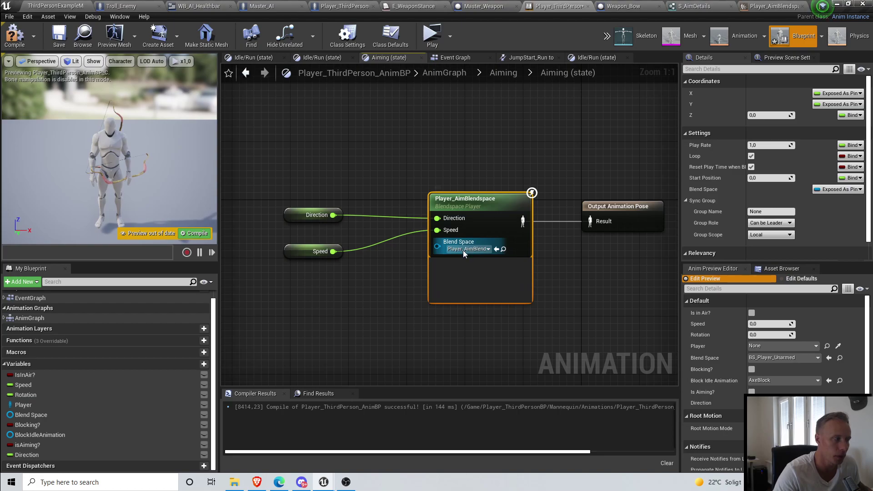
{"action": "right_click", "coordinate": [438, 246]}
{"action": "left_click", "coordinate": [471, 263]}
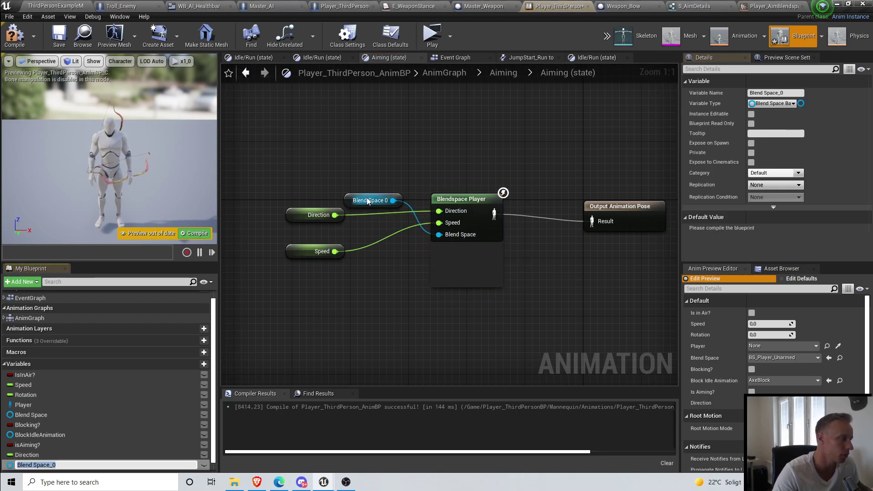
Step: Move the new blend space variable node below Speed, rename the variable AimBlendspace and compile the animation blueprint
{"action": "left_click_drag", "start_coordinate": [369, 199], "coordinate": [316, 271]}
{"action": "left_click", "coordinate": [79, 460]}
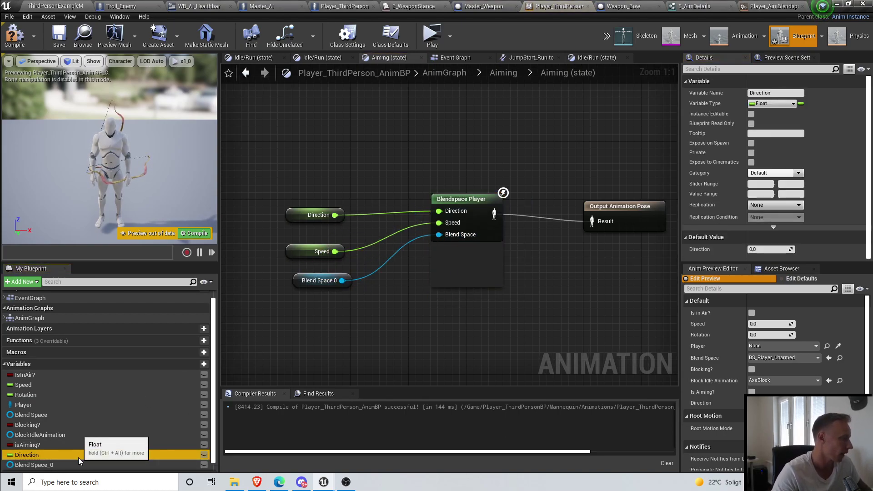
{"action": "key", "text": "F2"}
{"action": "type", "text": "AimBlendspace"}
{"action": "key", "text": "Return"}
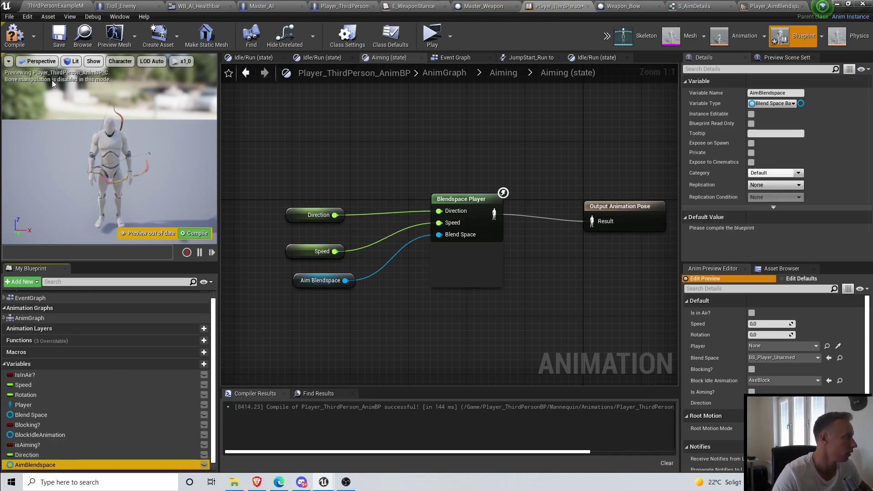
{"action": "left_click", "coordinate": [6, 47]}
Step: Tidy the Speed and Aim Blendspace nodes into an even stack beside the Blendspace Player and save the animation blueprint
{"action": "left_click_drag", "start_coordinate": [314, 281], "coordinate": [293, 281]}
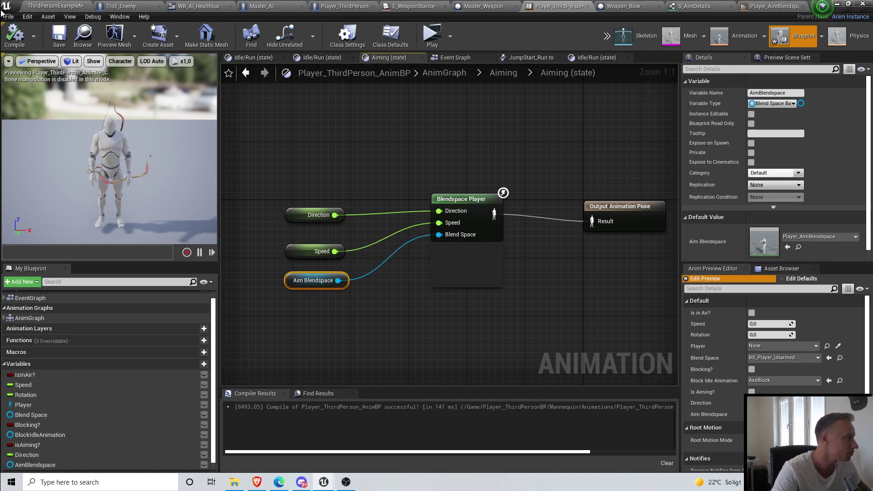
{"action": "left_click_drag", "start_coordinate": [309, 251], "coordinate": [306, 244]}
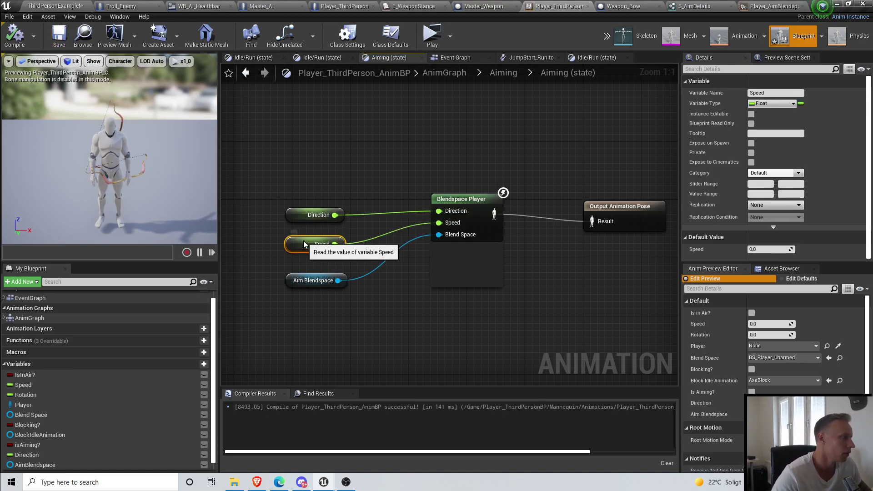
{"action": "left_click_drag", "start_coordinate": [298, 283], "coordinate": [291, 276]}
{"action": "left_click", "coordinate": [61, 40]}
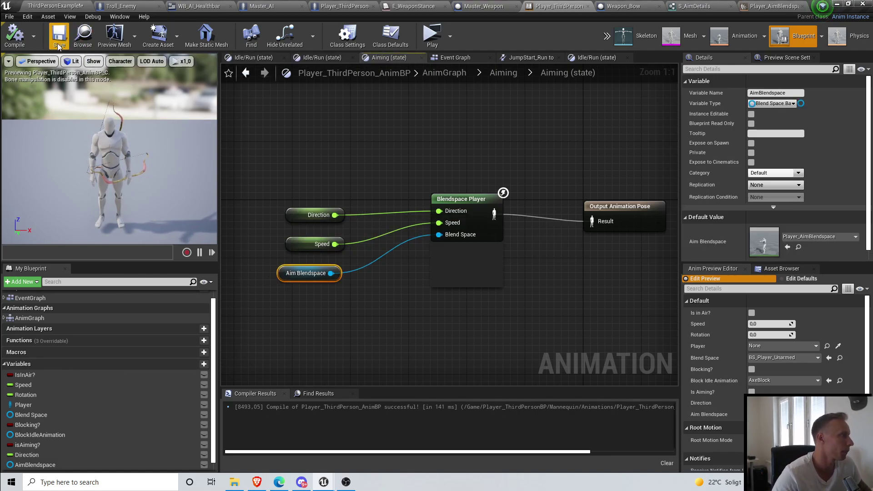
{"action": "scroll", "coordinate": [287, 136], "scroll_direction": "down", "scroll_amount": 2}
{"action": "scroll", "coordinate": [334, 168], "scroll_direction": "up", "scroll_amount": 2}
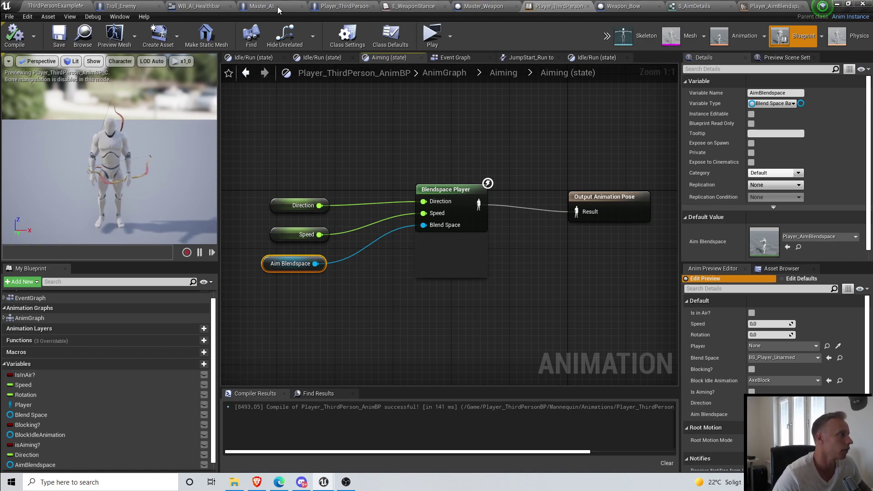
Step: Open the On Rep Is Aiming? function of Player_ThirdPersonCharacter by following the Server Set Aim call in the Input Graph
{"action": "left_click", "coordinate": [344, 7]}
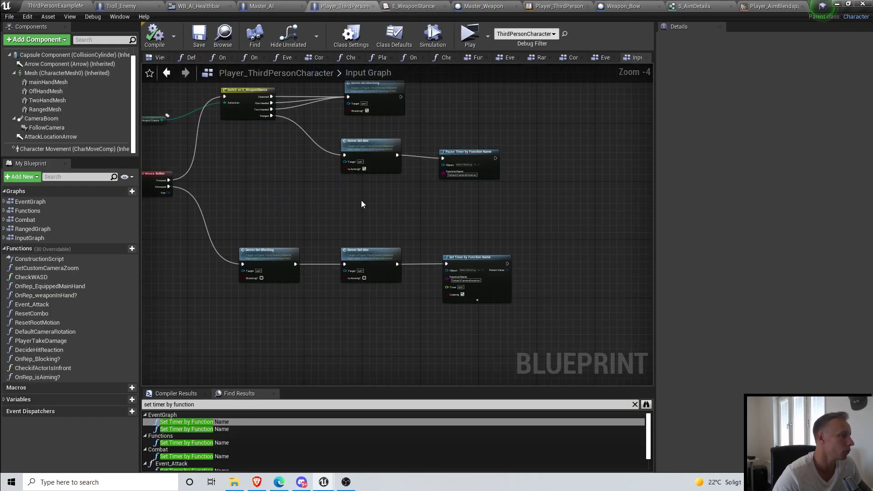
{"action": "scroll", "coordinate": [370, 167], "scroll_direction": "up", "scroll_amount": 2}
{"action": "double_click", "coordinate": [379, 145]}
{"action": "double_click", "coordinate": [538, 222]}
{"action": "right_click_drag", "start_coordinate": [561, 144], "coordinate": [405, 195]}
{"action": "scroll", "coordinate": [405, 195], "scroll_direction": "up", "scroll_amount": 1}
{"action": "right_click_drag", "start_coordinate": [398, 156], "coordinate": [378, 124]}
{"action": "scroll", "coordinate": [329, 163], "scroll_direction": "up", "scroll_amount": 2}
{"action": "right_click_drag", "start_coordinate": [418, 178], "coordinate": [385, 159]}
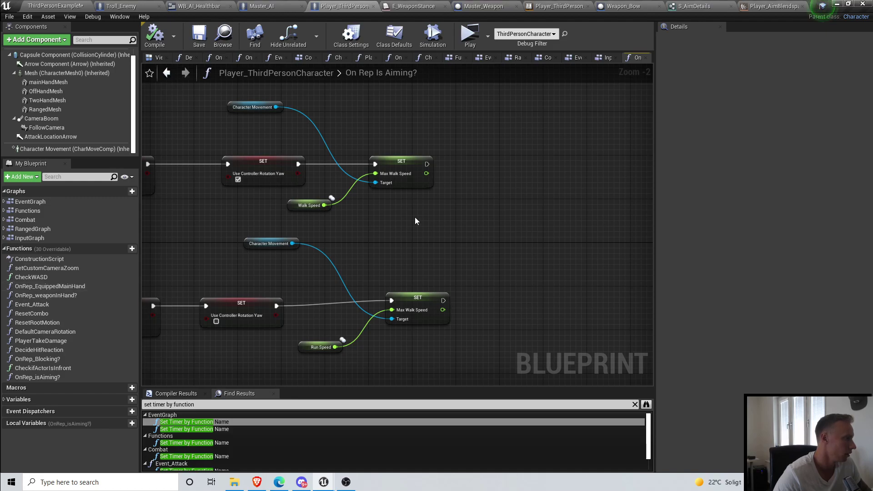
Step: Add a getter for the Anim BP Ref variable above the node that sets Max Walk Speed to Walk Speed
{"action": "right_click_drag", "start_coordinate": [341, 224], "coordinate": [363, 214]}
{"action": "right_click_drag", "start_coordinate": [492, 106], "coordinate": [488, 108]}
{"action": "right_click", "coordinate": [488, 108]}
{"action": "type", "text": "get anim"}
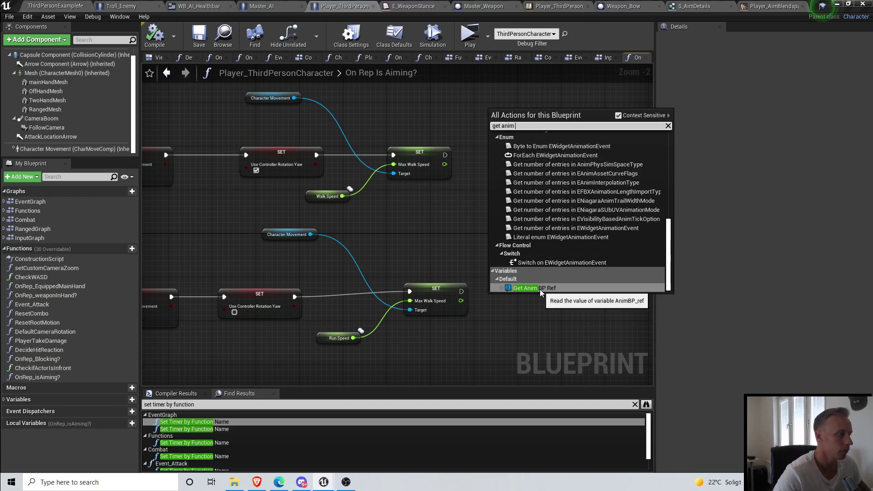
{"action": "left_click", "coordinate": [539, 288]}
{"action": "right_click_drag", "start_coordinate": [370, 147], "coordinate": [423, 127]}
{"action": "scroll", "coordinate": [509, 155], "scroll_direction": "down", "scroll_amount": 4}
{"action": "right_click_drag", "start_coordinate": [537, 171], "coordinate": [491, 181]}
{"action": "scroll", "coordinate": [481, 166], "scroll_direction": "up", "scroll_amount": 5}
Step: Add a Set Aim Blendspace node targeting Anim BP Ref and run it after the Walk Speed assignment
{"action": "left_click_drag", "start_coordinate": [430, 117], "coordinate": [472, 144]}
{"action": "type", "text": "set aim b"}
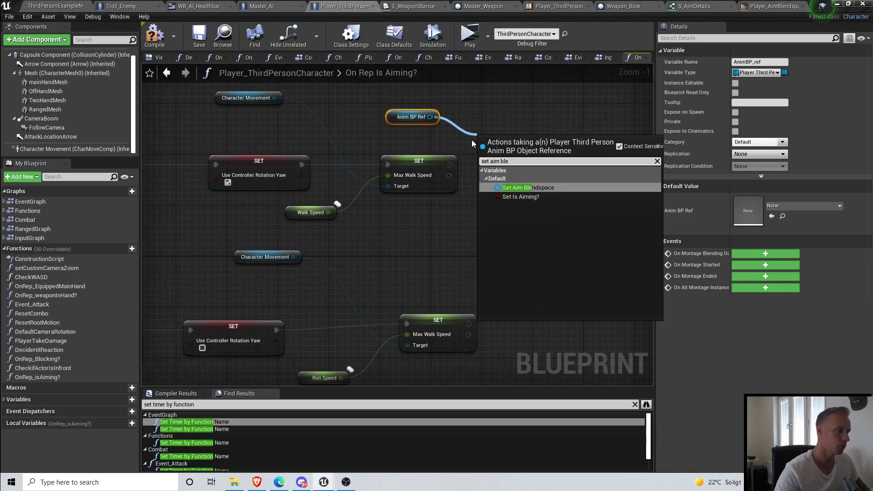
{"action": "type", "text": "le"}
{"action": "left_click", "coordinate": [575, 188]}
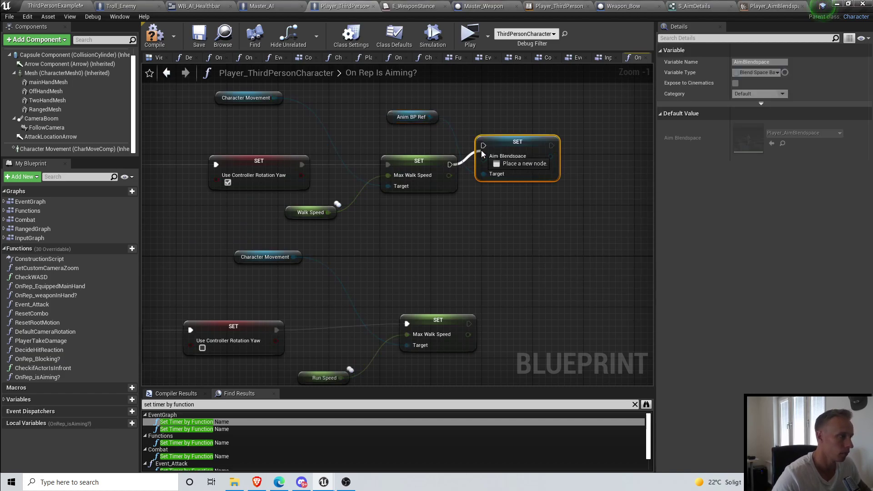
{"action": "right_click_drag", "start_coordinate": [468, 99], "coordinate": [389, 151]}
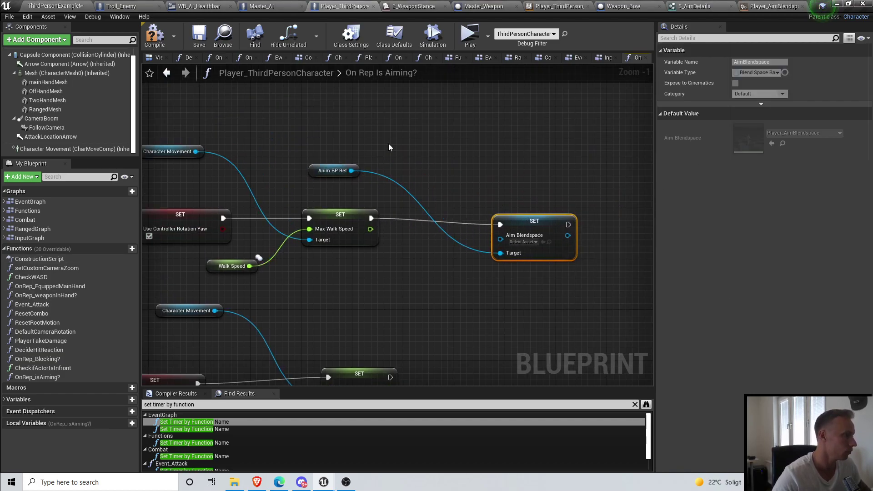
Step: Add a Ranged Details getter, break it with Break S_WeaponDetails above the aiming branch, and save the character blueprint
{"action": "right_click", "coordinate": [388, 138]}
{"action": "type", "text": "get ranged"}
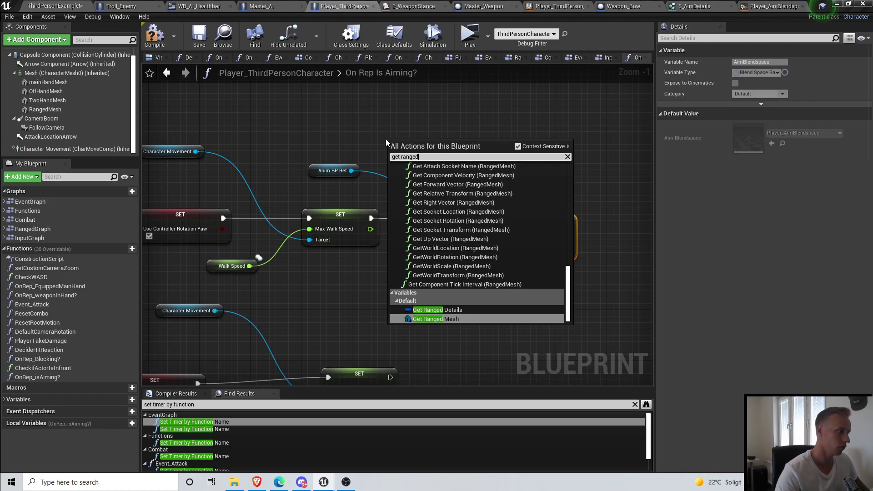
{"action": "left_click", "coordinate": [436, 315]}
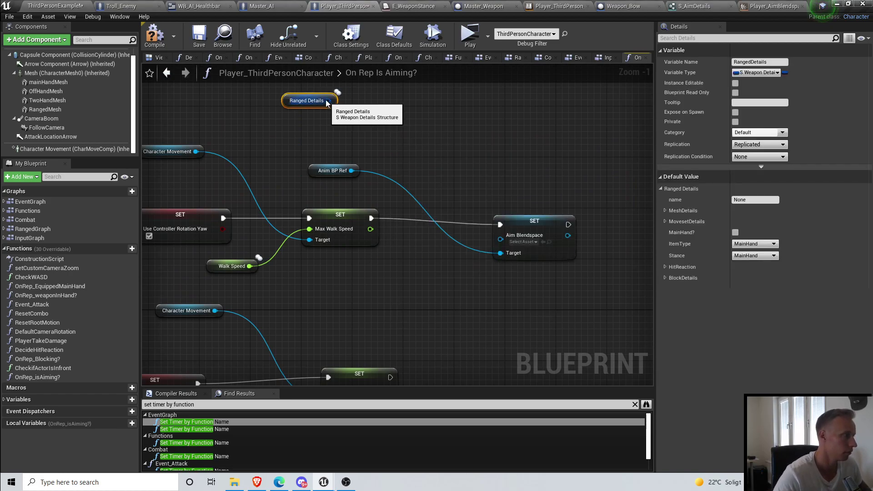
{"action": "left_click_drag", "start_coordinate": [328, 100], "coordinate": [371, 104]}
{"action": "type", "text": "break"}
{"action": "left_click", "coordinate": [412, 135]}
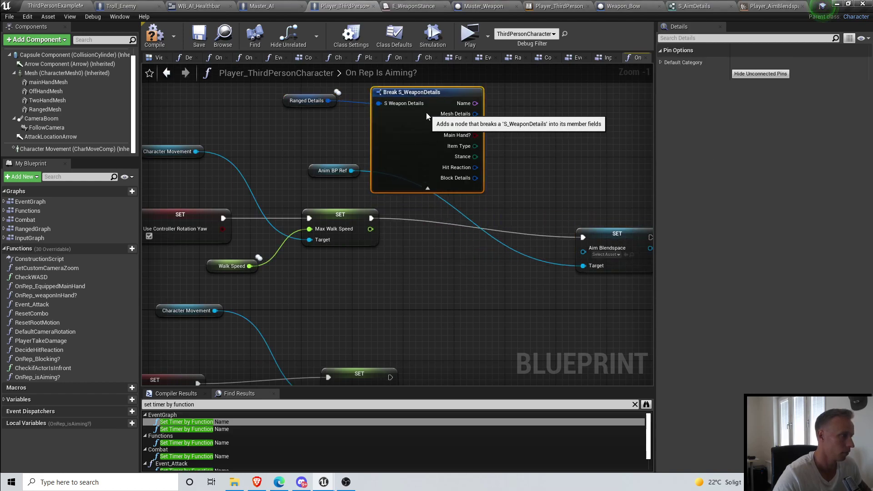
{"action": "right_click_drag", "start_coordinate": [383, 123], "coordinate": [418, 204]}
{"action": "left_click_drag", "start_coordinate": [432, 200], "coordinate": [436, 214]}
{"action": "left_click_drag", "start_coordinate": [435, 221], "coordinate": [404, 157]}
{"action": "left_click", "coordinate": [550, 190]}
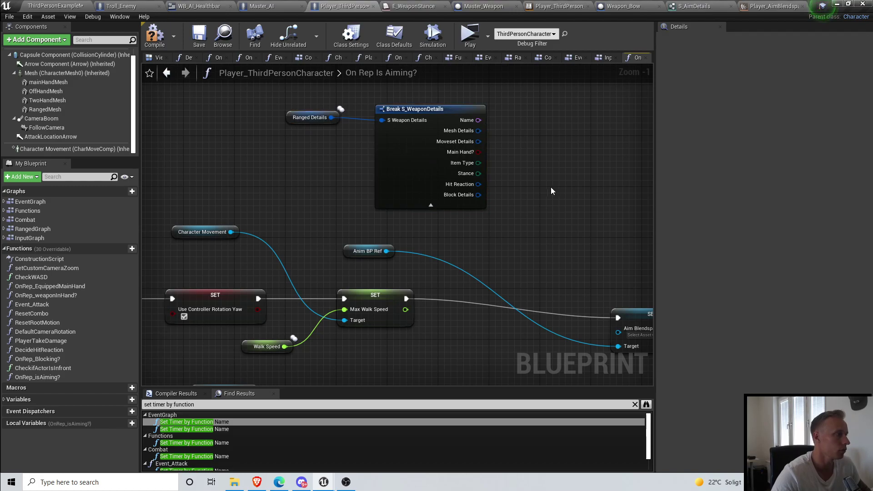
{"action": "left_click", "coordinate": [197, 47]}
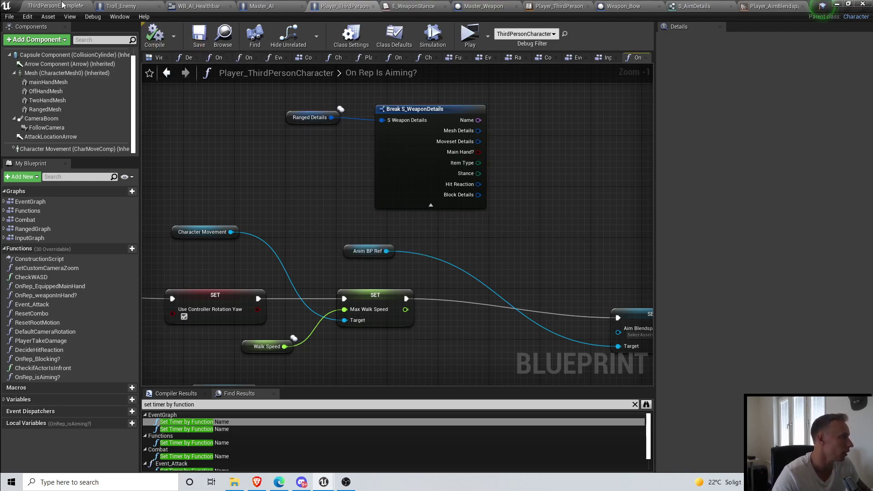
Step: Find the S_WeaponDetails structure by searching all content for "weapon det" and open it with its variable list in full view
{"action": "left_click", "coordinate": [54, 6]}
{"action": "scroll", "coordinate": [111, 385], "scroll_direction": "up", "scroll_amount": 2}
{"action": "left_click", "coordinate": [82, 363]}
{"action": "left_click", "coordinate": [260, 349]}
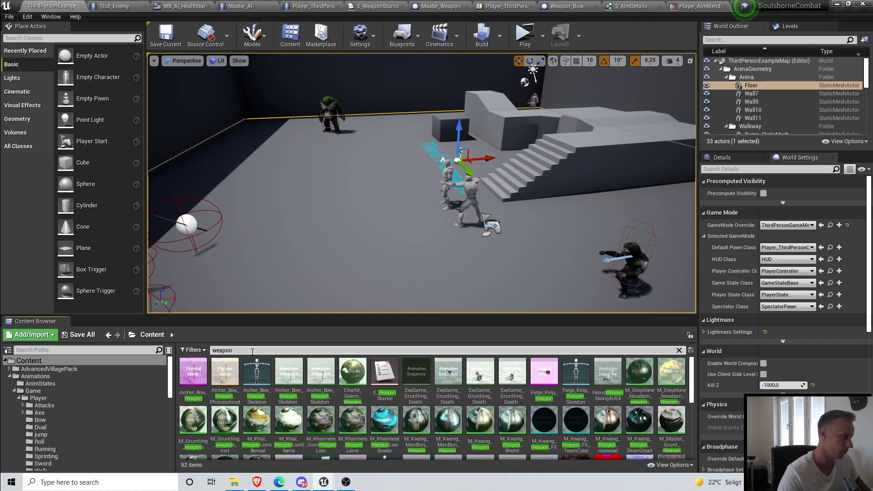
{"action": "type", "text": "weapon det"}
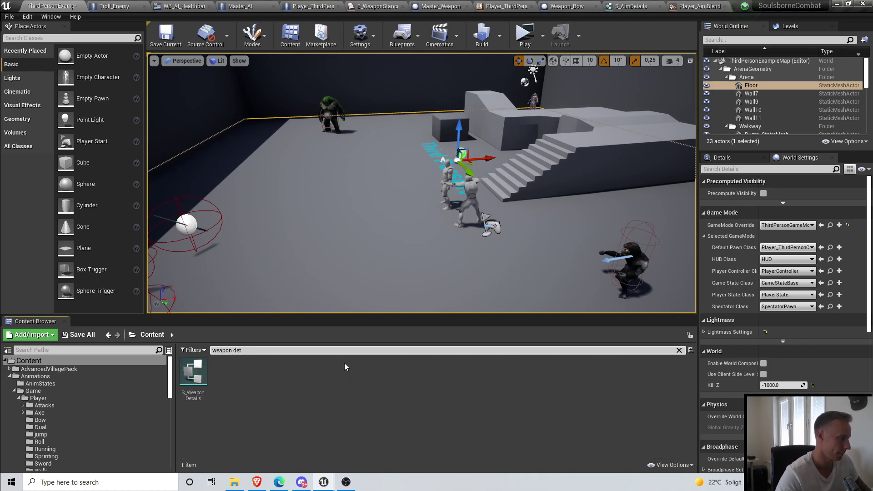
{"action": "double_click", "coordinate": [183, 368]}
{"action": "left_click_drag", "start_coordinate": [463, 140], "coordinate": [452, 240]}
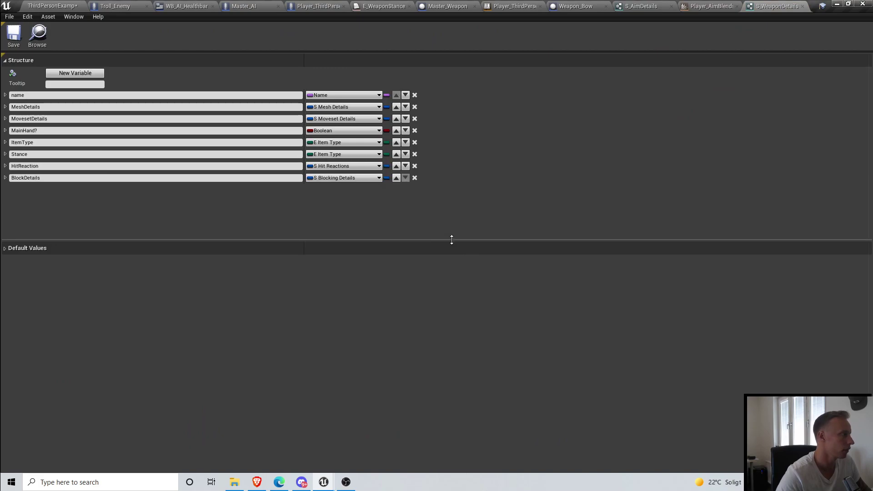
{"action": "left_click", "coordinate": [57, 64]}
{"action": "left_click", "coordinate": [14, 63]}
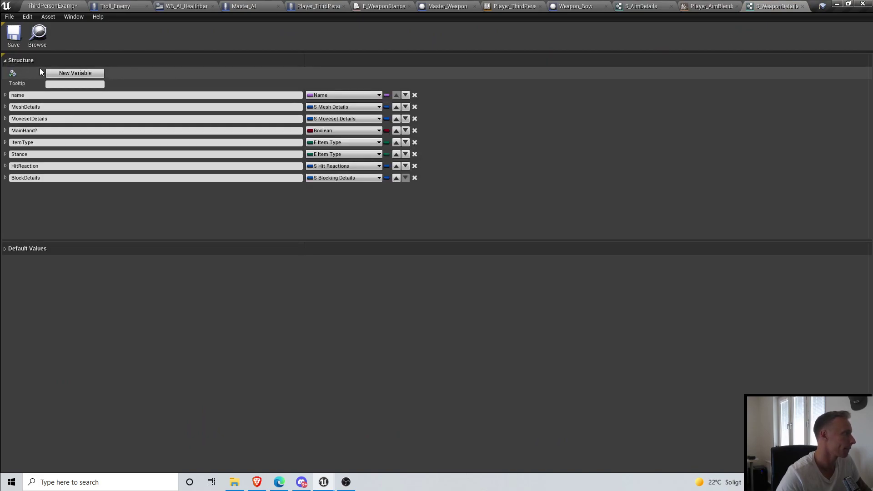
Step: Add a new variable named RangedDetails to the S_WeaponDetails structure
{"action": "left_click", "coordinate": [75, 73]}
{"action": "left_click", "coordinate": [70, 192]}
{"action": "type", "text": "RangedDetails"}
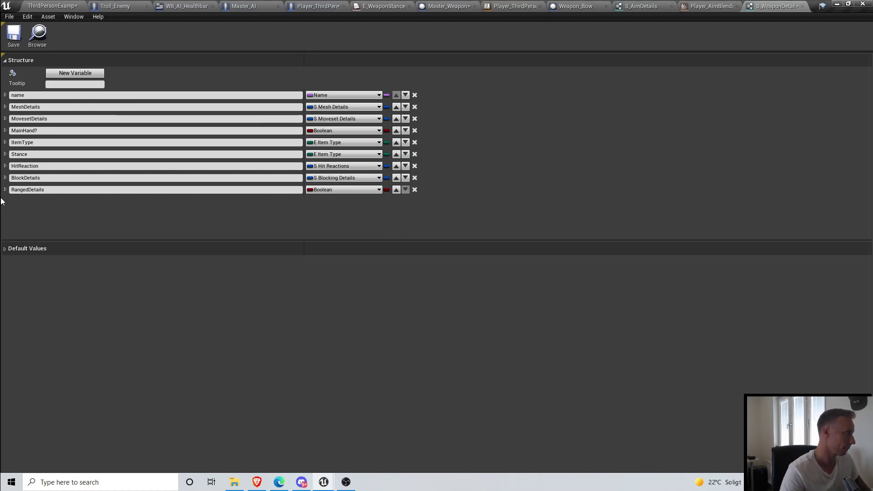
{"action": "left_click", "coordinate": [330, 190]}
{"action": "type", "text": "S_r"}
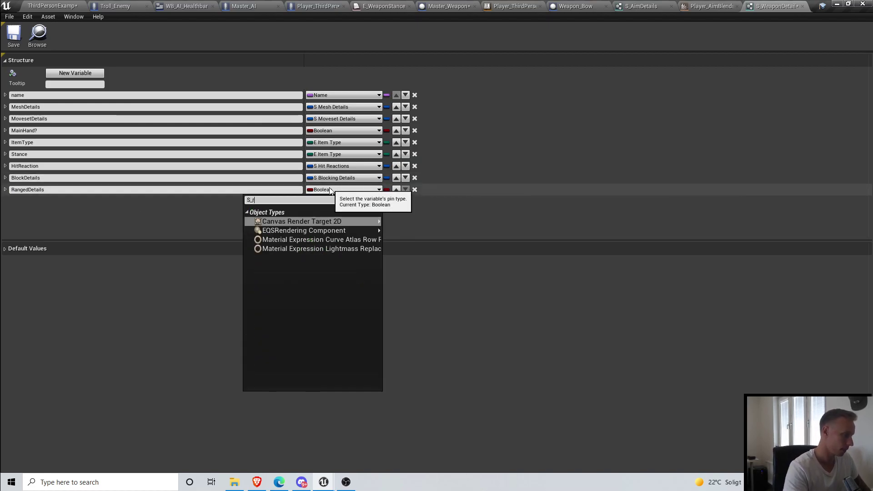
{"action": "key", "text": "BackSpace"}
{"action": "type", "text": "bo"}
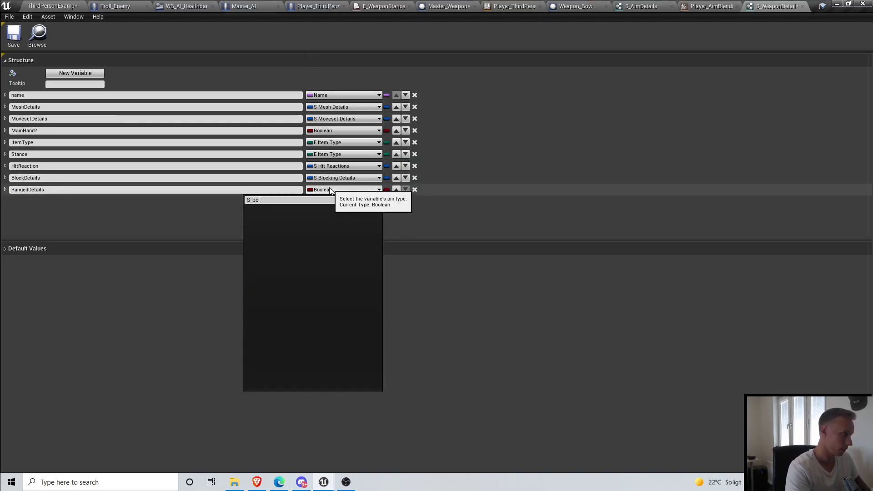
{"action": "key", "text": "BackSpace"}
{"action": "key", "text": "BackSpace"}
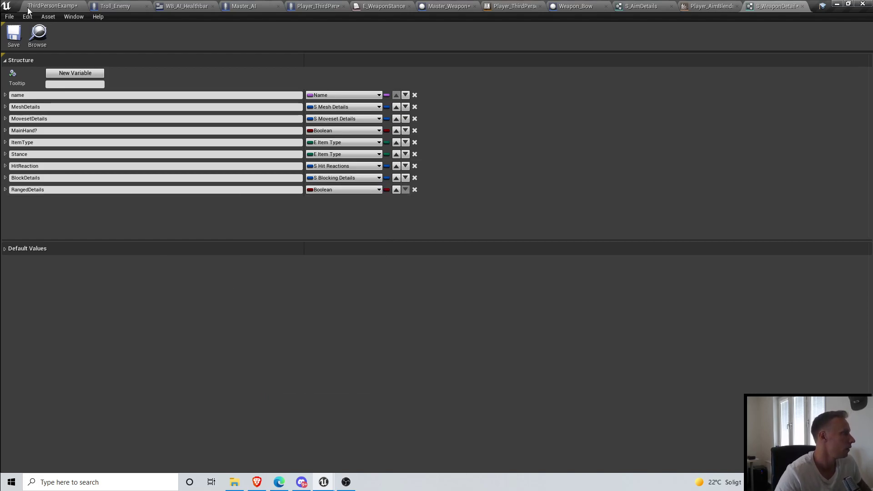
Step: Look up the aim structure's name in the folder of S_WeaponDetails and set the RangedDetails variable's type to S Aim Details
{"action": "left_click", "coordinate": [53, 6]}
{"action": "right_click", "coordinate": [181, 377]}
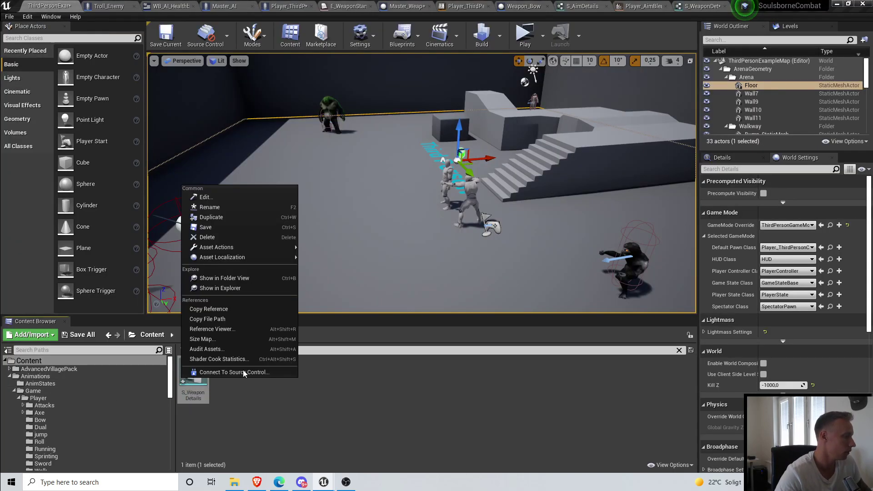
{"action": "left_click", "coordinate": [238, 278]}
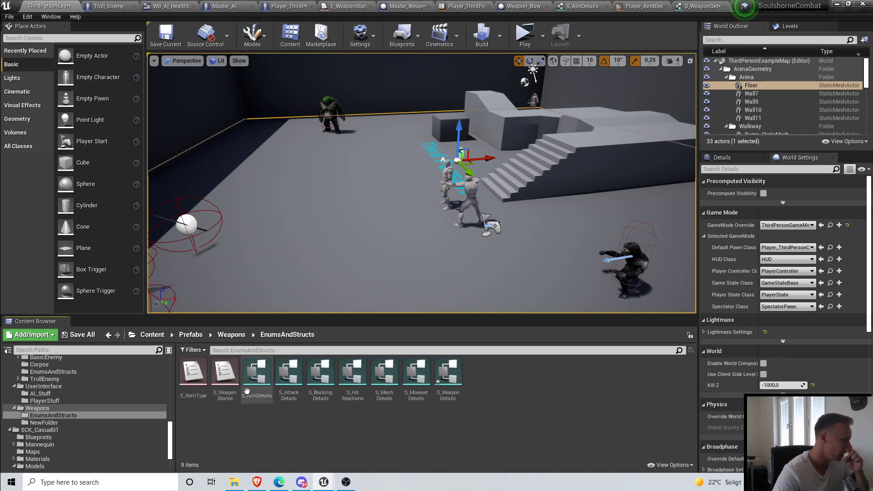
{"action": "left_click", "coordinate": [708, 5]}
{"action": "left_click", "coordinate": [327, 189]}
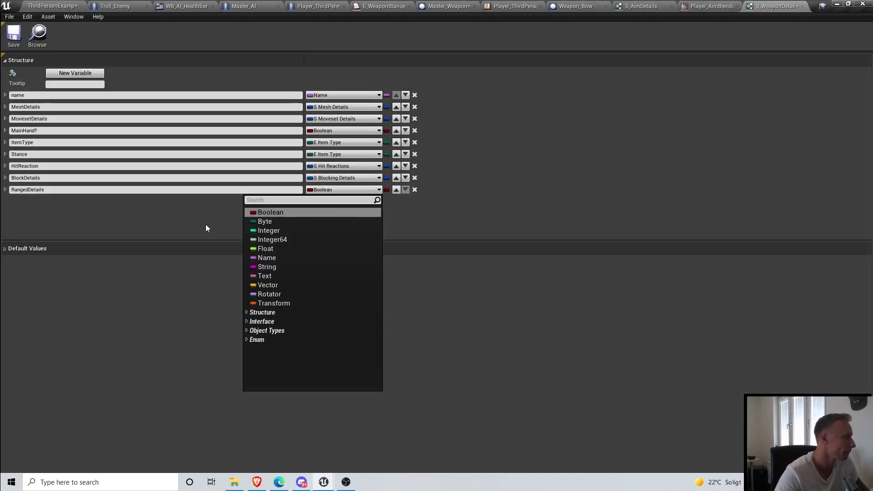
{"action": "type", "text": "aimdet"}
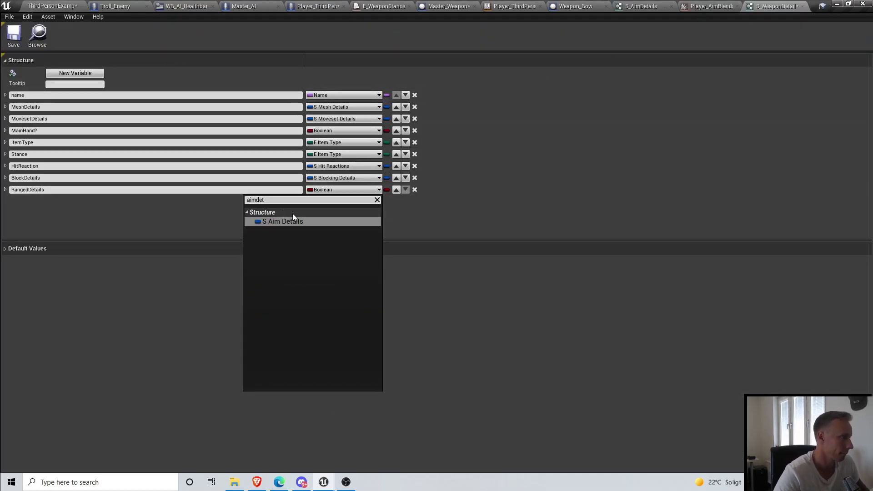
{"action": "left_click", "coordinate": [295, 224]}
Step: Rename the RangedDetails structure variable to AimDetails and save all assets, including Player_ThirdPersonCharacter
{"action": "left_click", "coordinate": [40, 190]}
{"action": "type", "text": "Aim"}
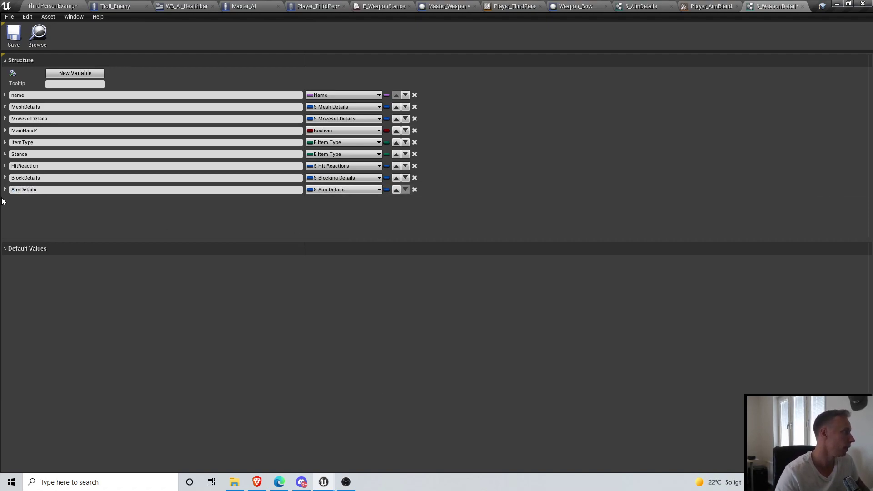
{"action": "left_click", "coordinate": [5, 19]}
{"action": "left_click", "coordinate": [38, 68]}
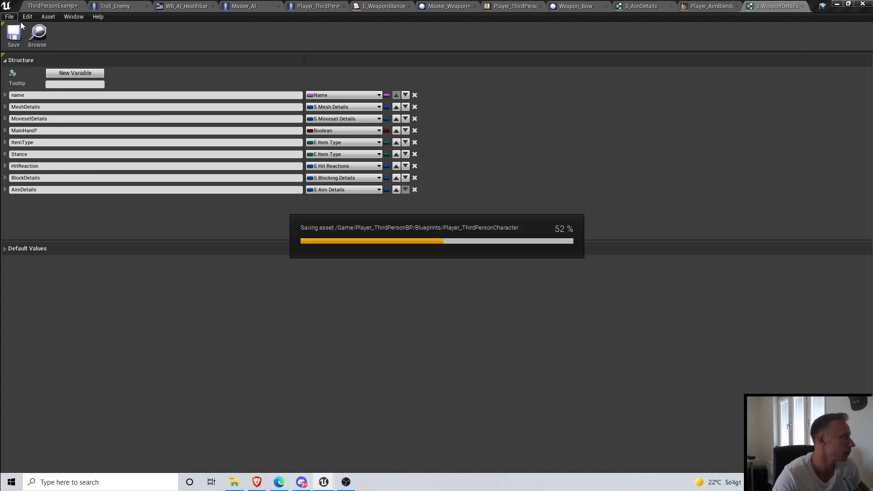
{"action": "left_click", "coordinate": [309, 6]}
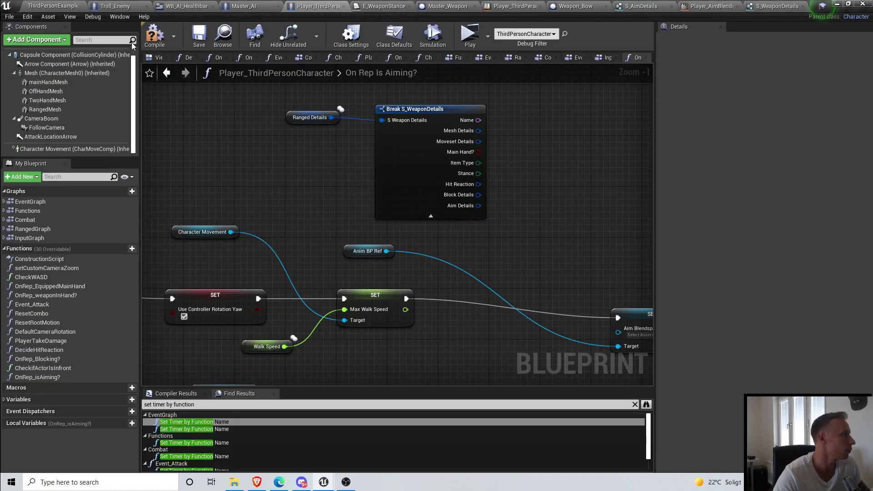
{"action": "left_click", "coordinate": [200, 38]}
Step: Browse to the Weapons folder from the sword placed in the level, open Master_Weapon, compile it and save all assets
{"action": "left_click", "coordinate": [48, 7]}
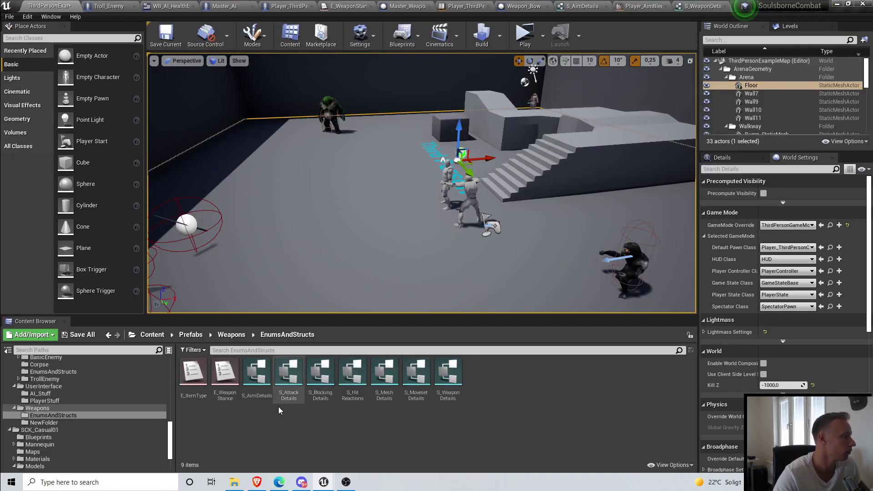
{"action": "left_click", "coordinate": [187, 225]}
{"action": "right_click", "coordinate": [187, 224]}
{"action": "left_click", "coordinate": [227, 197]}
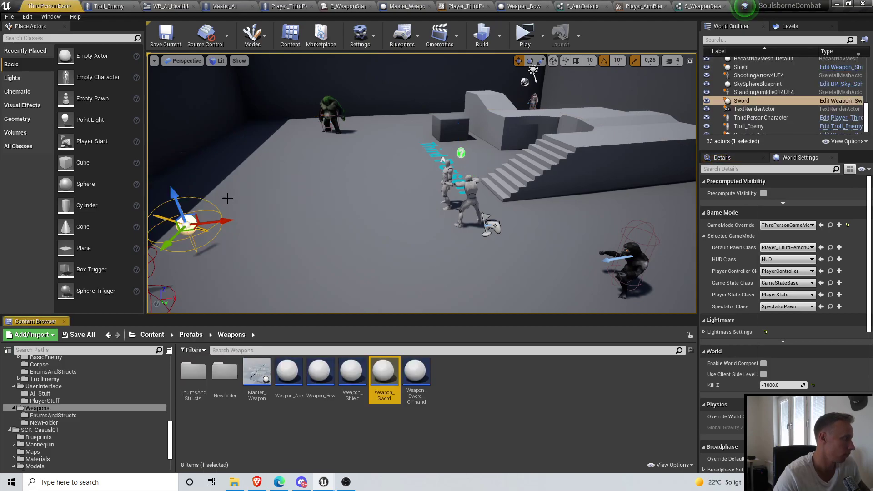
{"action": "double_click", "coordinate": [257, 369]}
{"action": "left_click", "coordinate": [153, 36]}
{"action": "left_click", "coordinate": [9, 17]}
{"action": "left_click", "coordinate": [32, 67]}
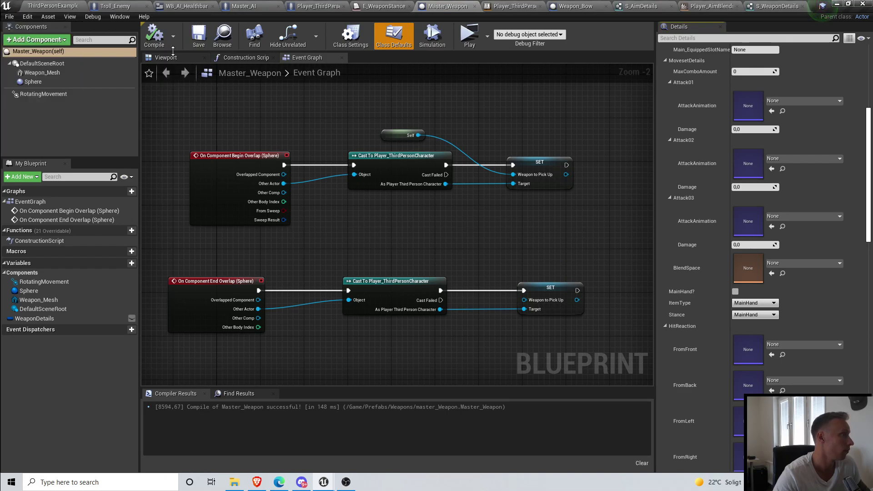
Step: In Player_ThirdPersonCharacter's On Rep Is Aiming? graph, add a Break S_AimDetails node from the Aim Details output of Break S_WeaponDetails
{"action": "left_click", "coordinate": [313, 7]}
{"action": "right_click_drag", "start_coordinate": [470, 231], "coordinate": [314, 184]}
{"action": "left_click_drag", "start_coordinate": [350, 185], "coordinate": [351, 187]}
{"action": "type", "text": "brea"}
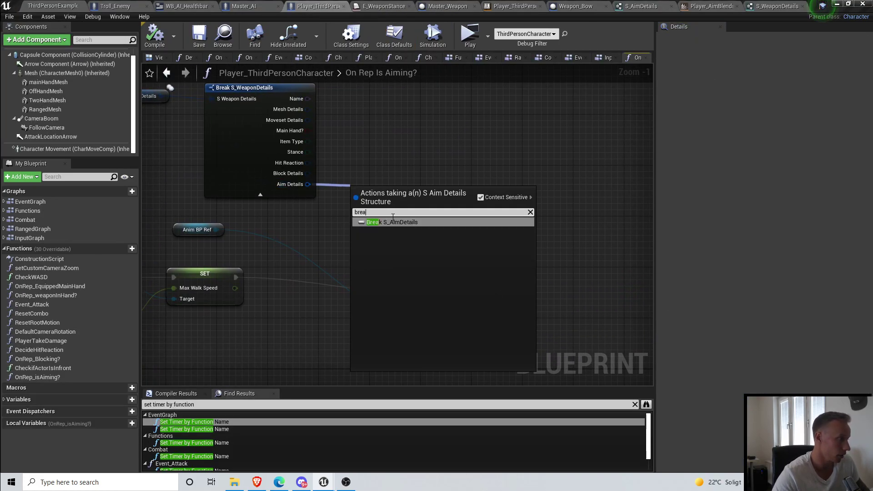
{"action": "left_click", "coordinate": [401, 223]}
{"action": "right_click_drag", "start_coordinate": [465, 232], "coordinate": [398, 216]}
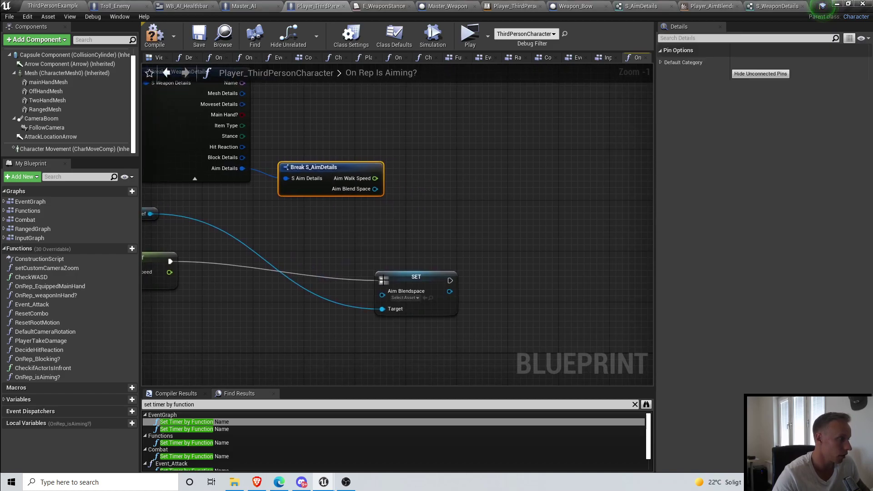
Step: Connect the Aim Blend Space output to the Aim Blendspace SET node, reposition that node, and compile and save the blueprint
{"action": "left_click", "coordinate": [352, 257]}
{"action": "left_click_drag", "start_coordinate": [368, 293], "coordinate": [465, 269]}
{"action": "left_click", "coordinate": [198, 36]}
{"action": "right_click_drag", "start_coordinate": [238, 162], "coordinate": [317, 209]}
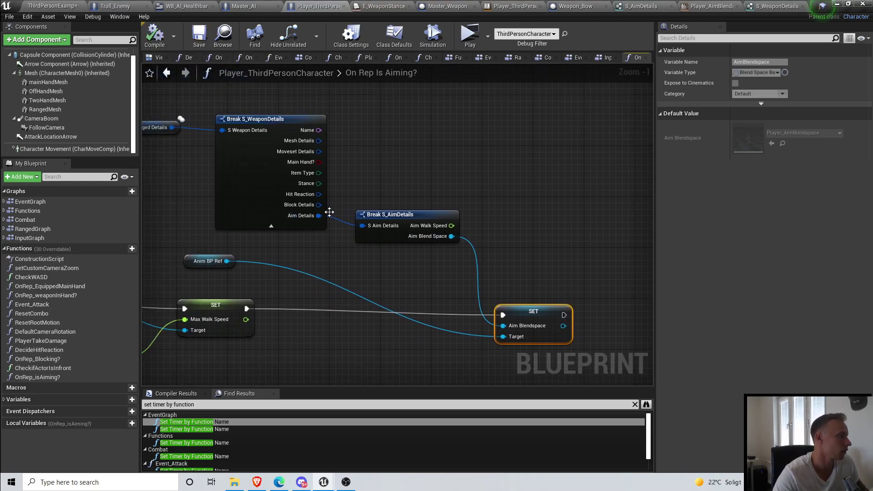
{"action": "scroll", "coordinate": [316, 210], "scroll_direction": "down", "scroll_amount": 1}
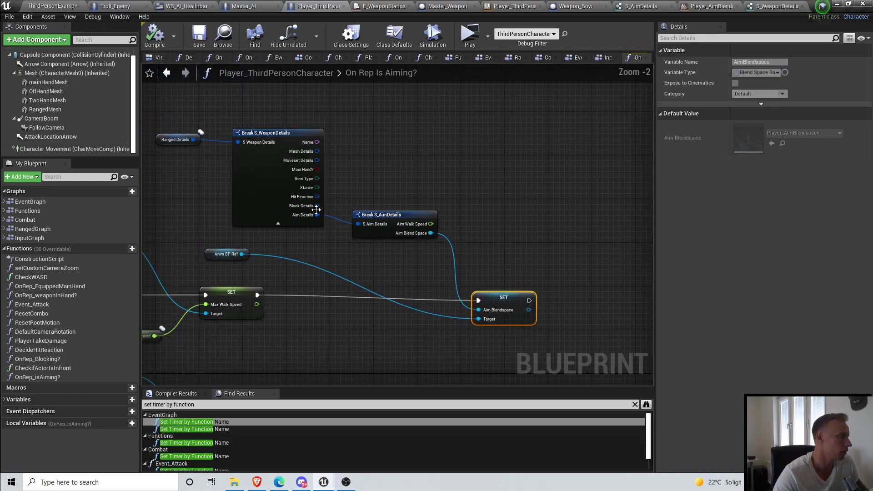
Step: Open the Weapon_Bow blueprint, filter its details by "deta", and collapse the moveset, hit reaction and block details above AimDetails
{"action": "left_click", "coordinate": [48, 7]}
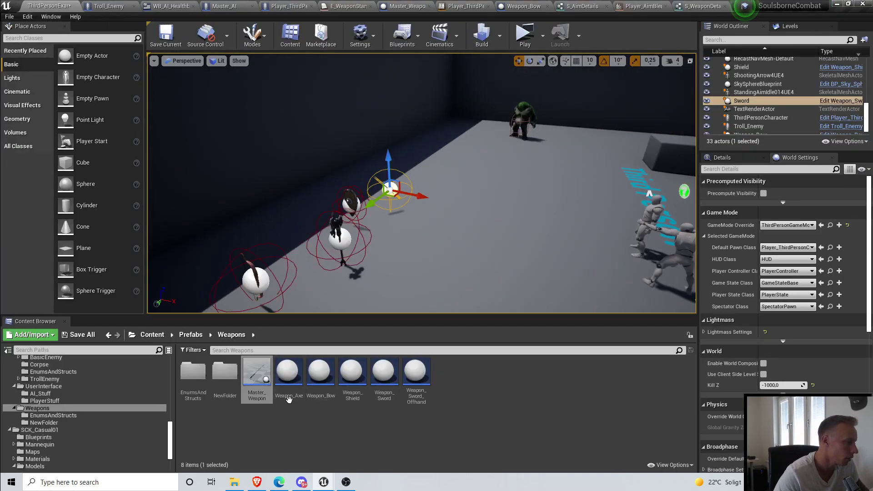
{"action": "double_click", "coordinate": [320, 377]}
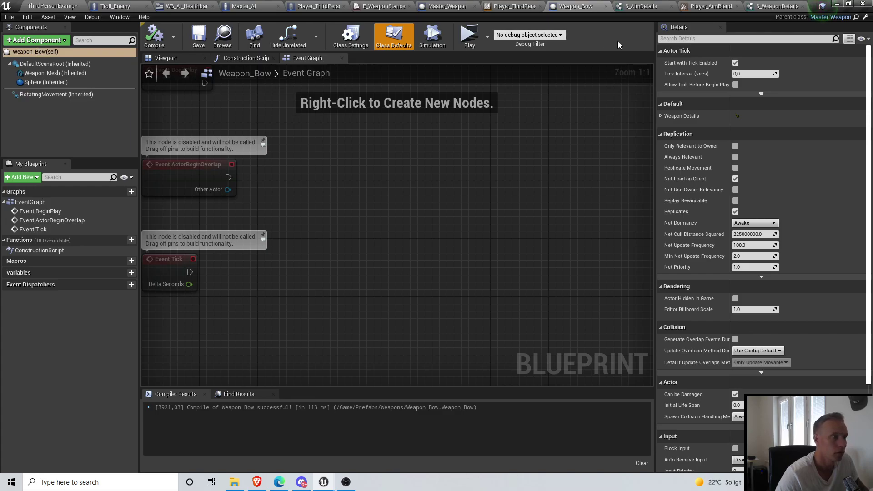
{"action": "left_click", "coordinate": [724, 39]}
{"action": "type", "text": "deta"}
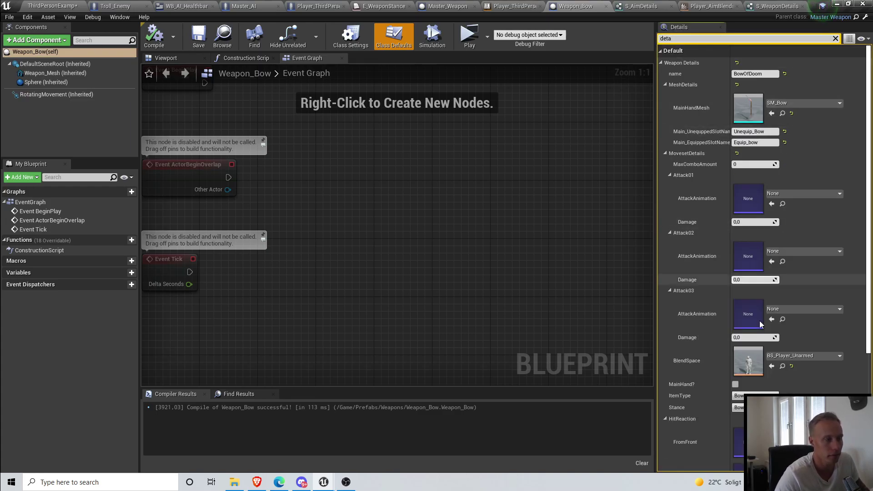
{"action": "left_click", "coordinate": [664, 302]}
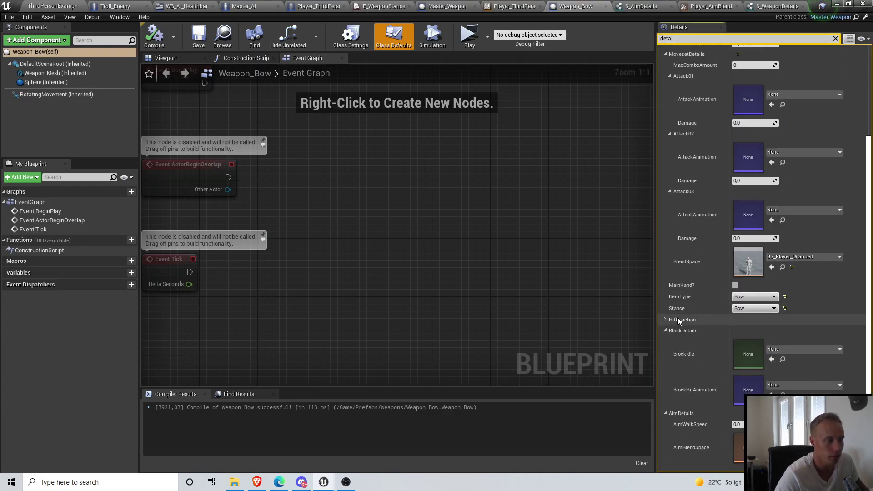
{"action": "scroll", "coordinate": [671, 145], "scroll_direction": "up", "scroll_amount": 2}
{"action": "left_click", "coordinate": [666, 83]}
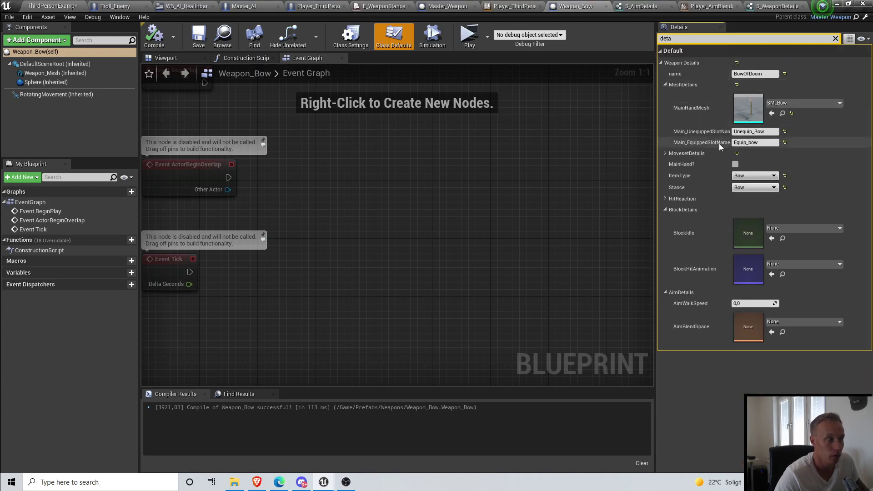
{"action": "left_click", "coordinate": [665, 209]}
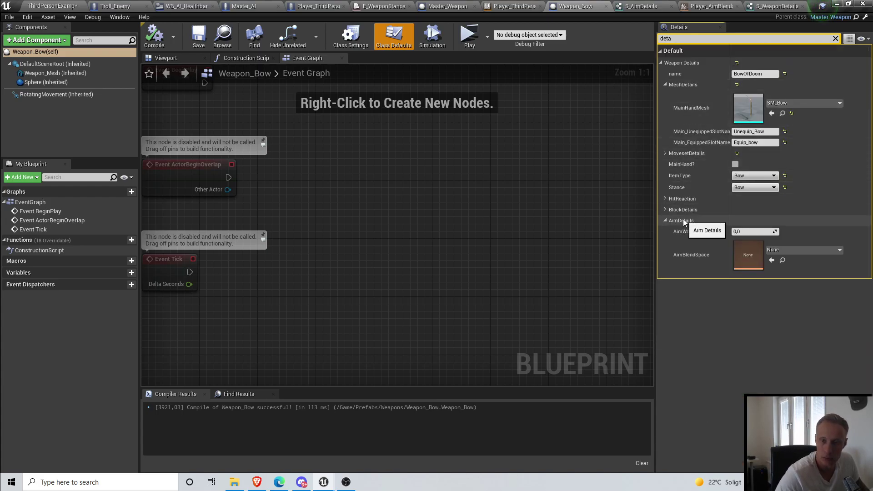
Step: Set the bow's AimBlendSpace in AimDetails to Player_AimBlendspace
{"action": "left_click", "coordinate": [784, 250]}
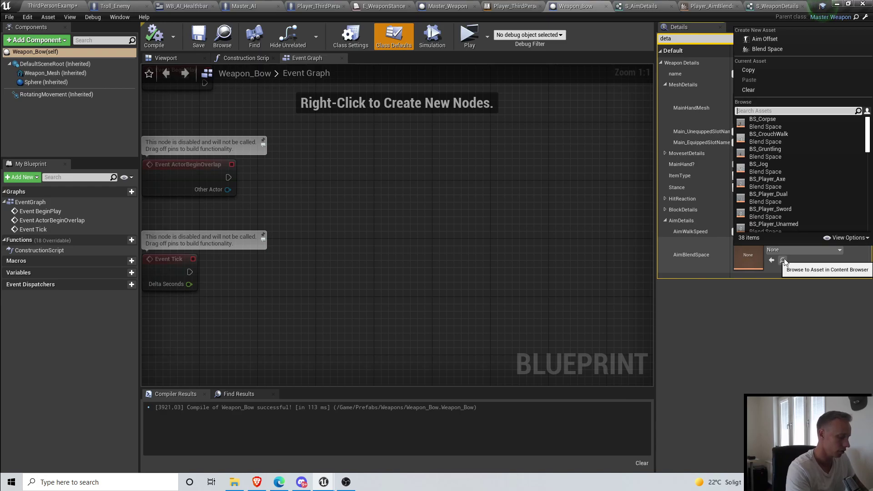
{"action": "type", "text": "Aim"}
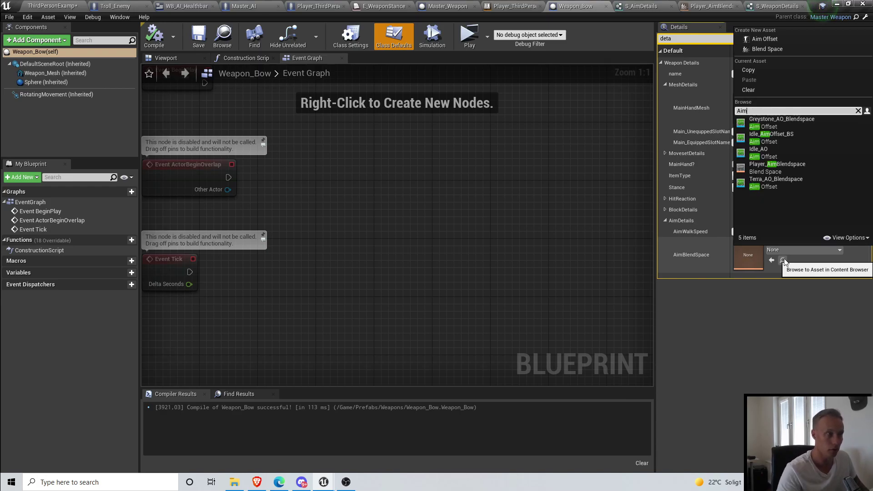
{"action": "left_click", "coordinate": [776, 170]}
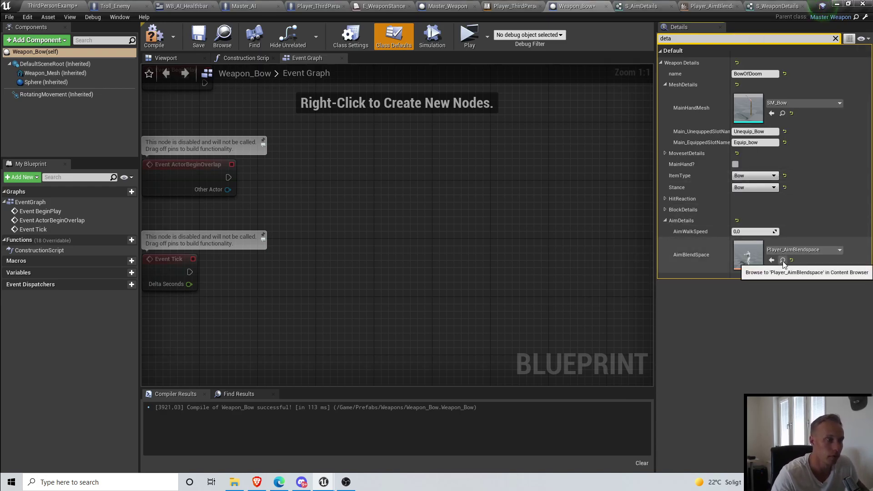
Step: Browse to the Player_AimBlendspace asset from the bow's details, rename it to Player_AimBowBlendspace, and save all assets
{"action": "left_click", "coordinate": [782, 260]}
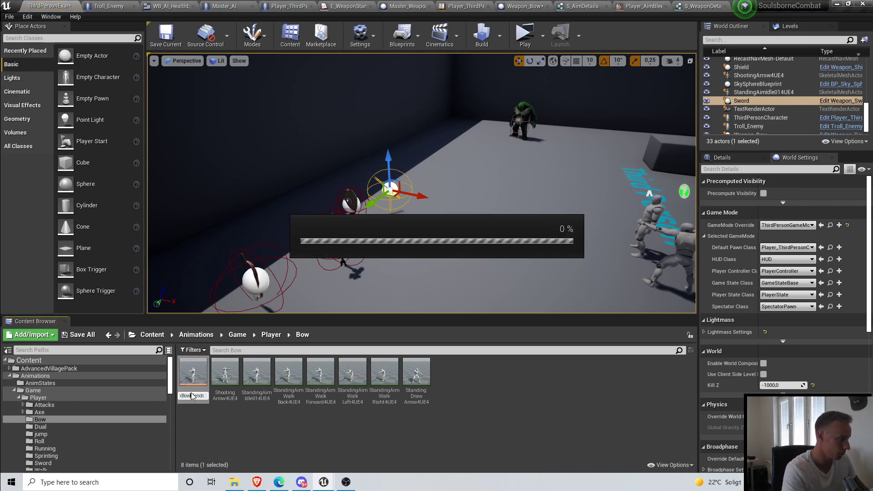
{"action": "key", "text": "Return"}
{"action": "left_click", "coordinate": [13, 16]}
{"action": "left_click", "coordinate": [71, 93]}
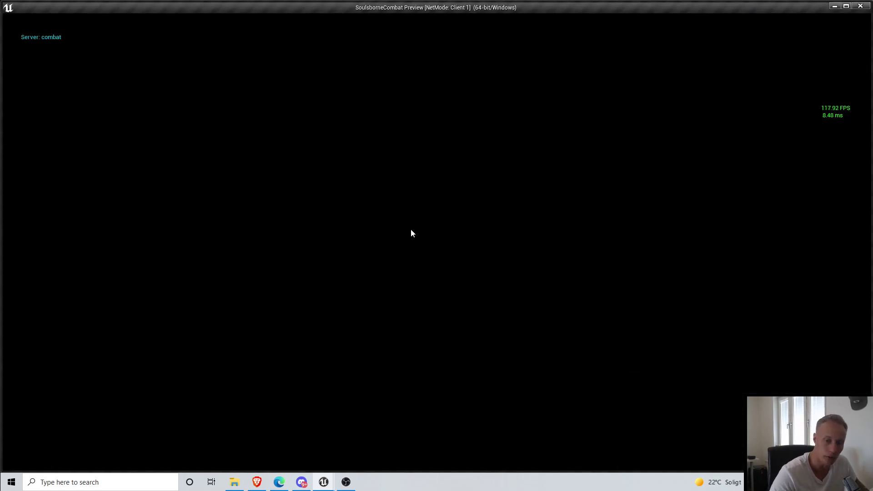
Step: Play-test the level by picking up and equipping the bow and moving around while aiming, and stop the preview
{"action": "key", "text": "w"}
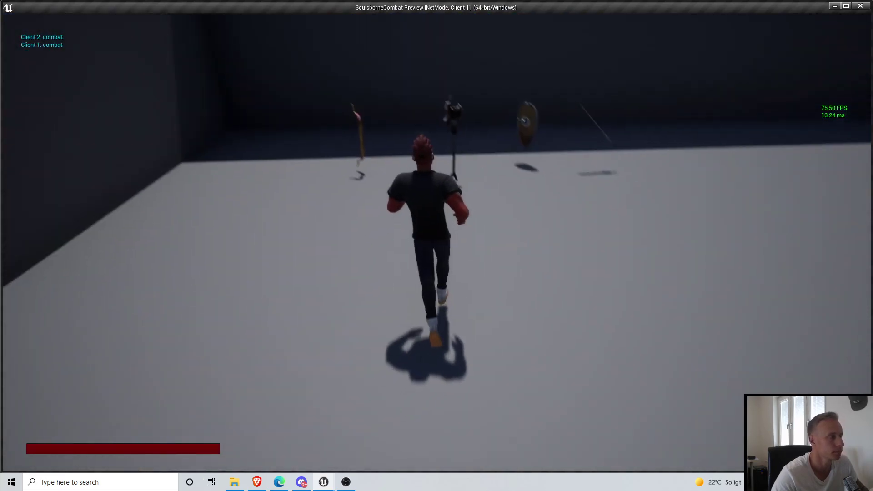
{"action": "key", "text": "e"}
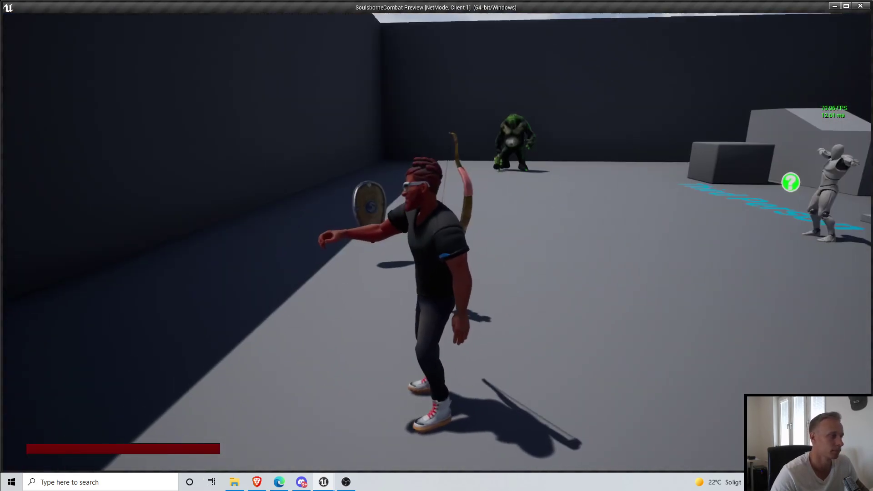
{"action": "key", "text": "w"}
{"action": "key", "text": "x"}
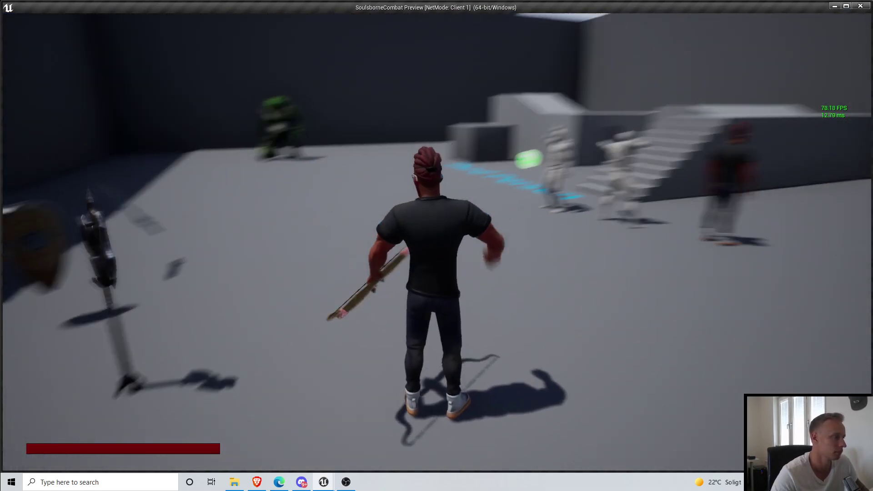
{"action": "key", "text": "w"}
{"action": "key", "text": "s"}
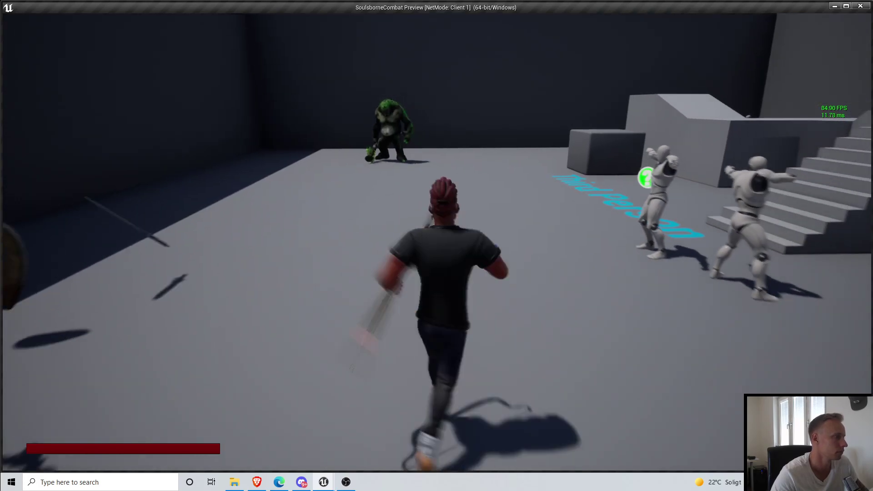
{"action": "key", "text": "d"}
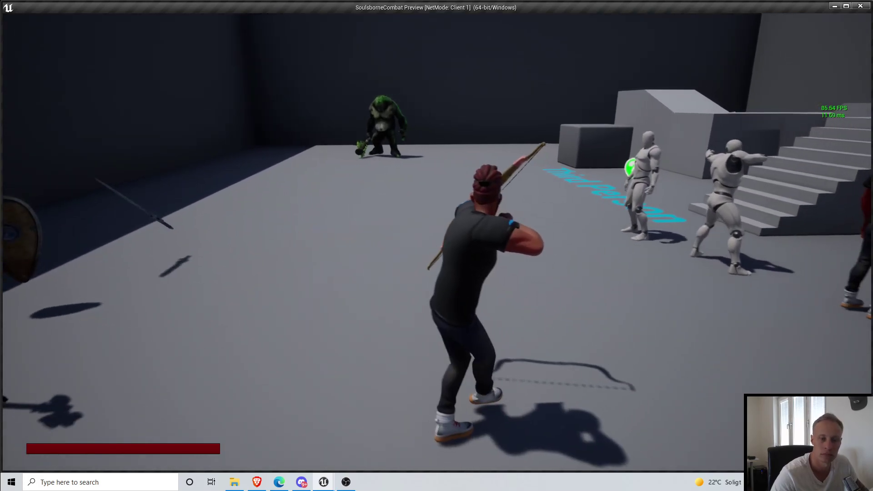
{"action": "key", "text": "a"}
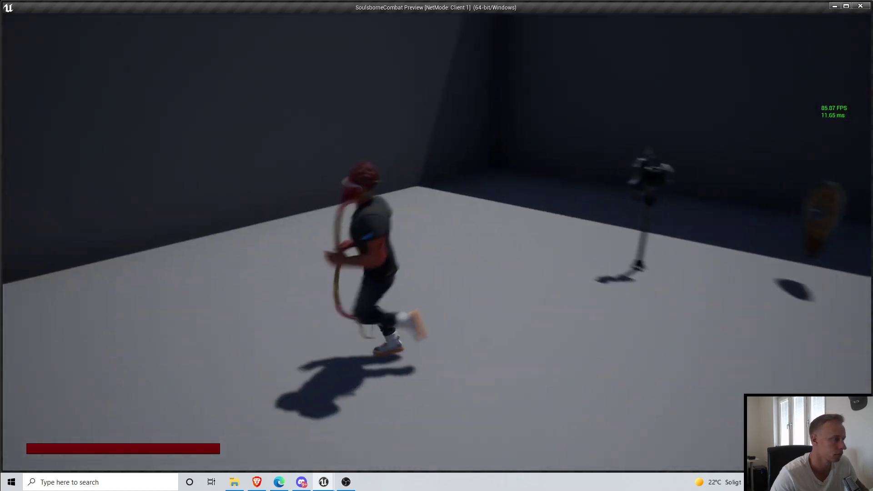
{"action": "key", "text": "w"}
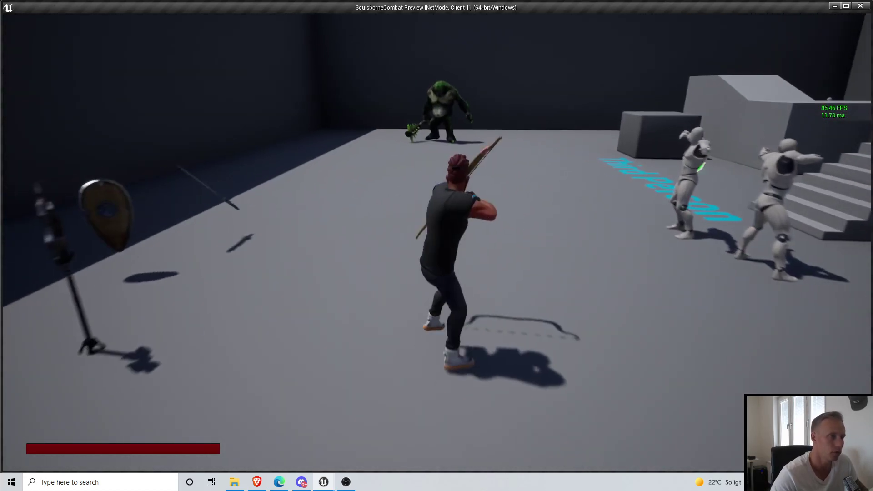
{"action": "key", "text": "Escape"}
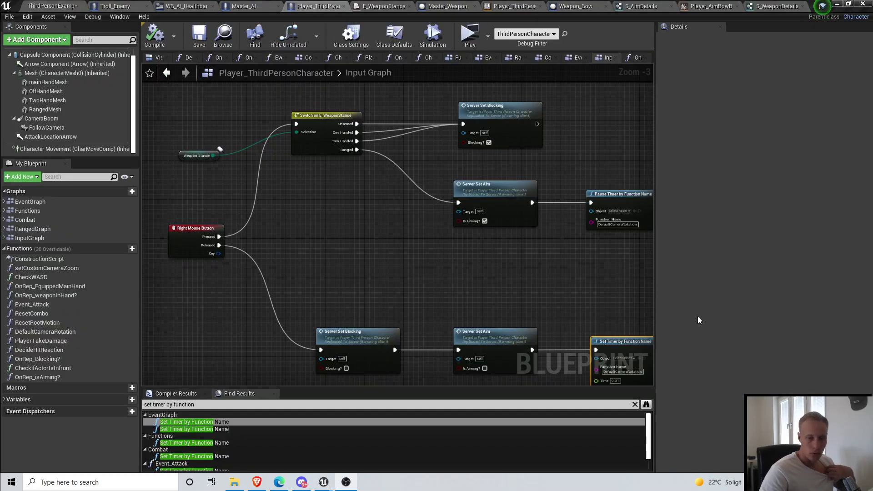
Step: Run the preview again, equip the bow, and check the character's movement in all directions with and without aiming
{"action": "left_click", "coordinate": [471, 37]}
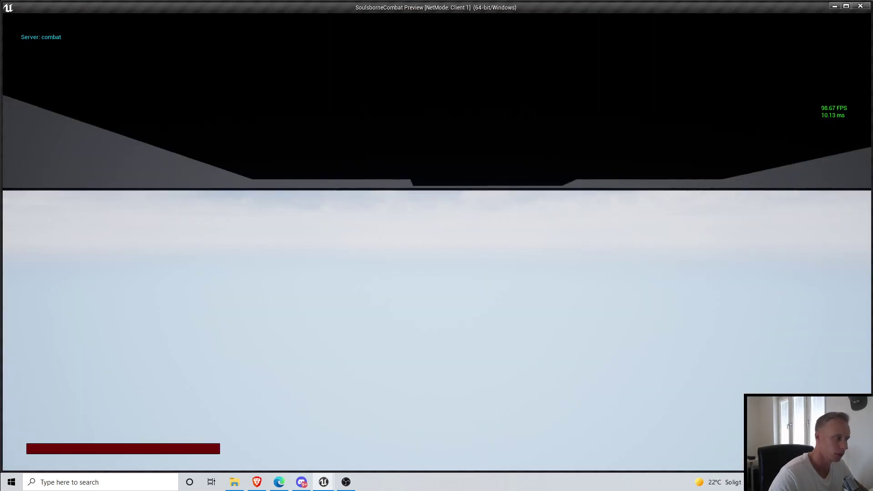
{"action": "key", "text": "w"}
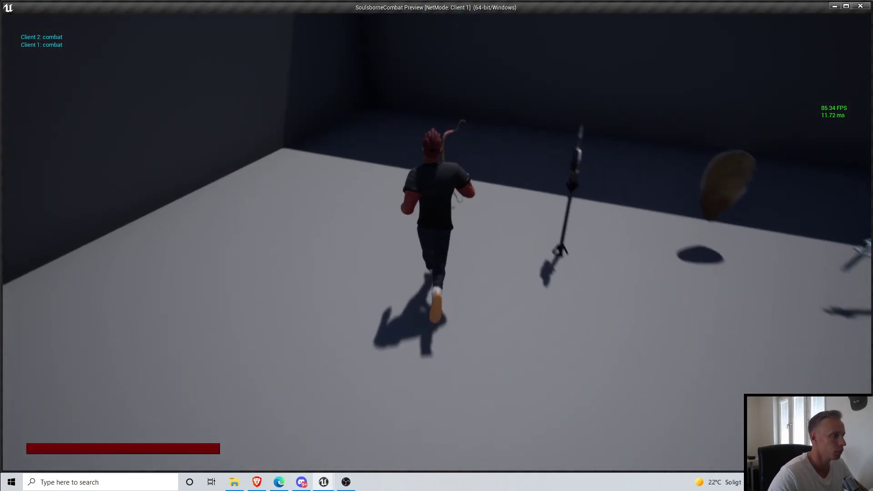
{"action": "key", "text": "e"}
{"action": "key", "text": "w"}
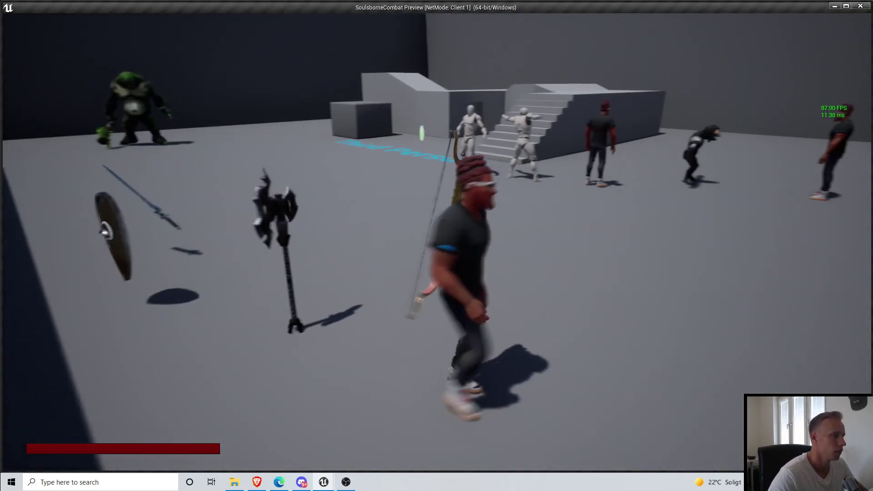
{"action": "key", "text": "s"}
{"action": "key", "text": "x"}
{"action": "key", "text": "w"}
{"action": "key", "text": "s"}
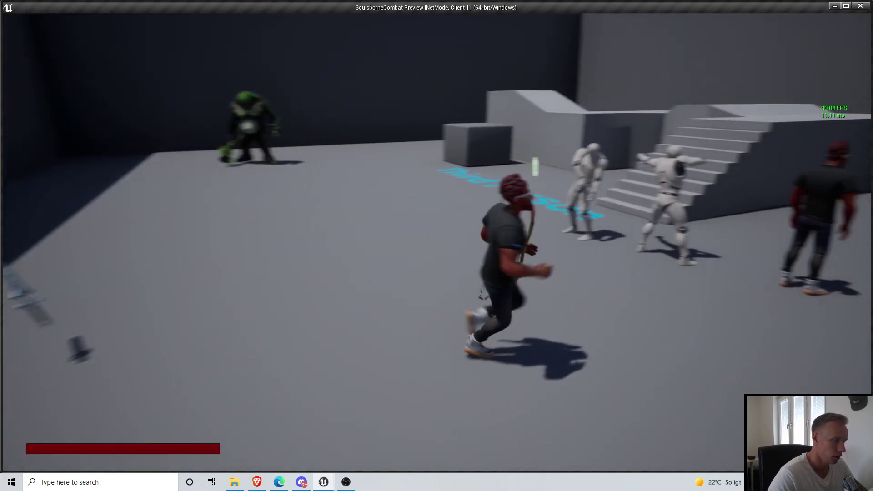
{"action": "key", "text": "w"}
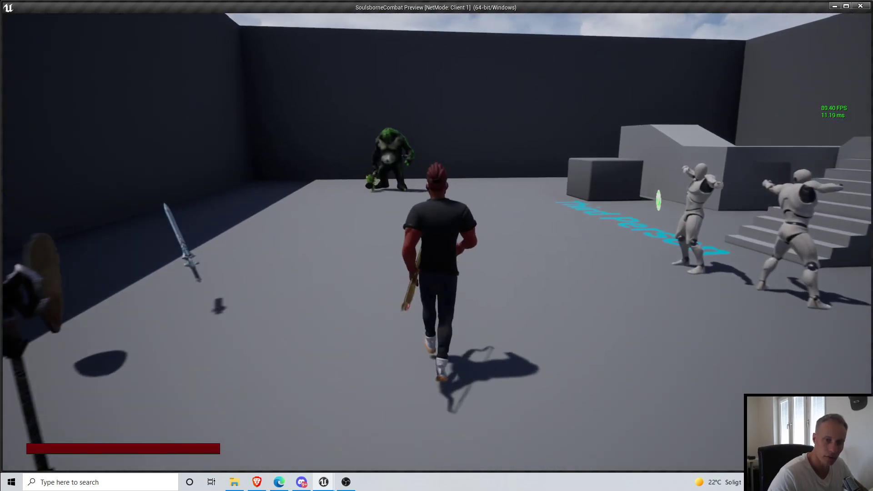
{"action": "key", "text": "d"}
{"action": "key", "text": "s"}
{"action": "key", "text": "a"}
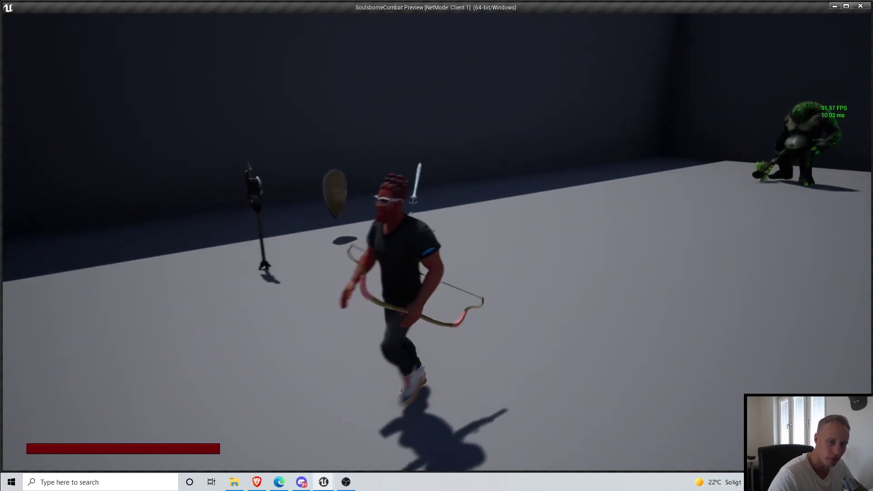
{"action": "key", "text": "w"}
{"action": "key", "text": "a"}
{"action": "key", "text": "d"}
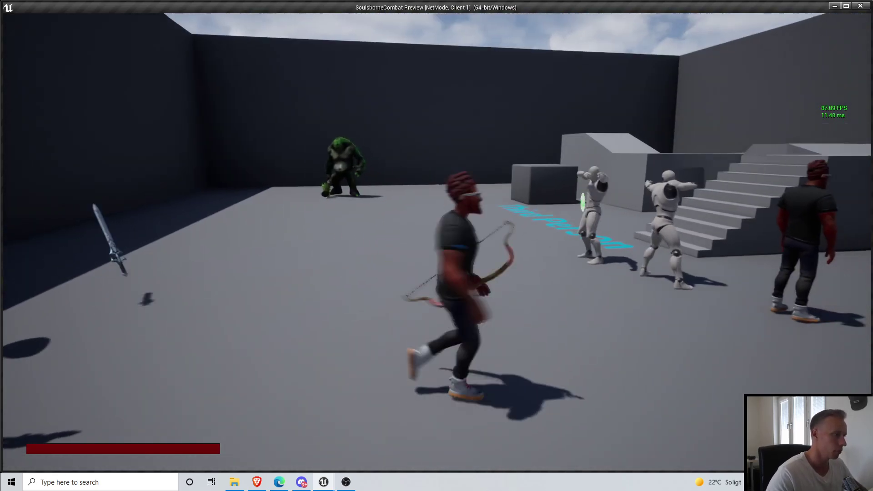
{"action": "key", "text": "w"}
{"action": "key", "text": "w"}
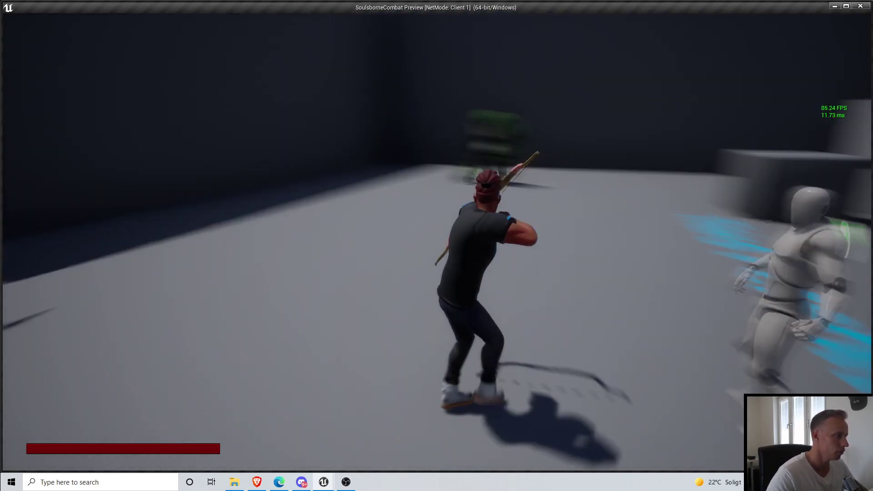
{"action": "key", "text": "Escape"}
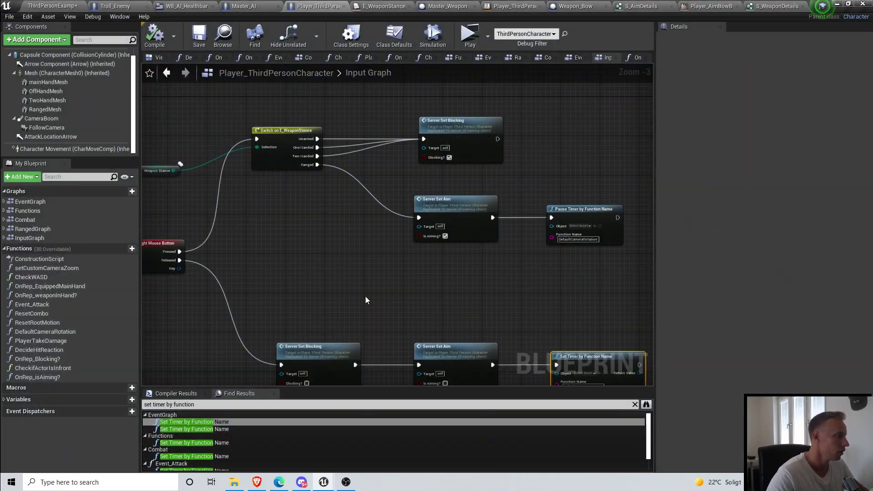
Step: Move the Weapon Stance node in the Input Graph up level with the Selection input of Switch on E_WeaponStance
{"action": "scroll", "coordinate": [349, 255], "scroll_direction": "down", "scroll_amount": 1}
{"action": "scroll", "coordinate": [318, 282], "scroll_direction": "up", "scroll_amount": 3}
{"action": "left_click_drag", "start_coordinate": [309, 172], "coordinate": [316, 140]}
{"action": "right_click_drag", "start_coordinate": [512, 213], "coordinate": [364, 204]}
Step: Examine the Server Set Blocking event and the On Rep Blocking? function, and return to the Input Graph
{"action": "scroll", "coordinate": [360, 218], "scroll_direction": "down", "scroll_amount": 3}
{"action": "scroll", "coordinate": [537, 198], "scroll_direction": "up", "scroll_amount": 1}
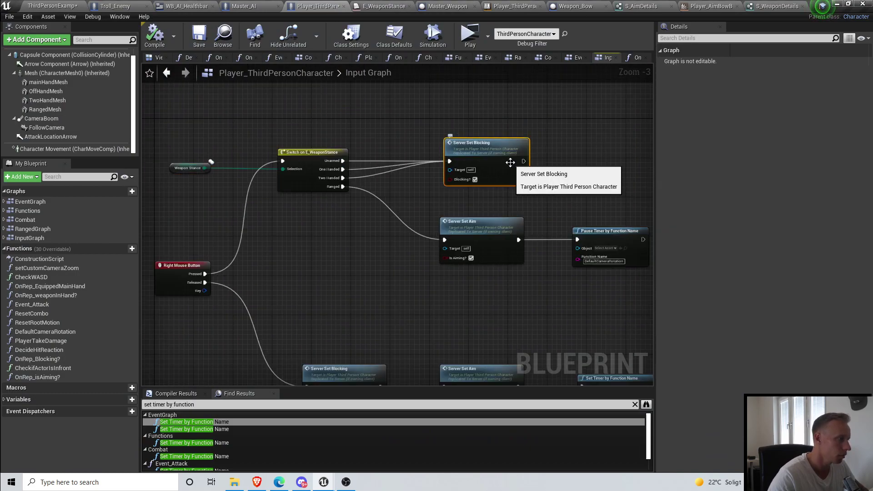
{"action": "double_click", "coordinate": [514, 163]}
{"action": "double_click", "coordinate": [490, 260]}
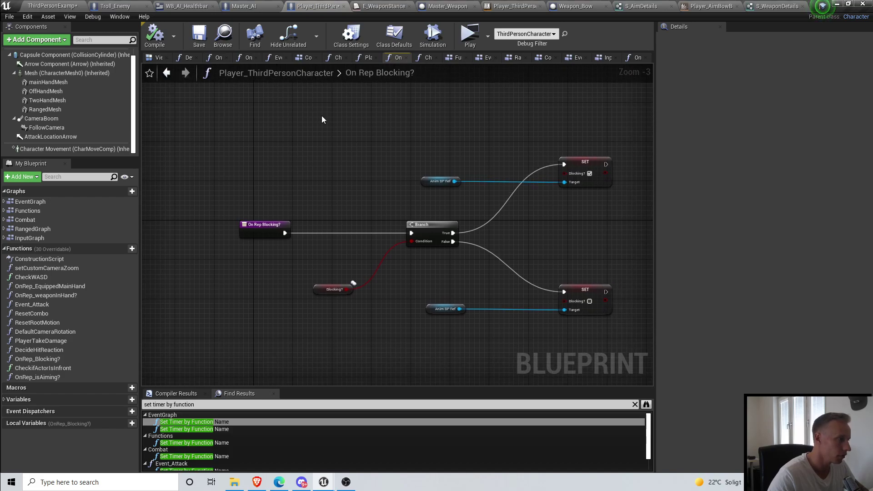
{"action": "left_click", "coordinate": [168, 73]}
{"action": "left_click", "coordinate": [168, 72]}
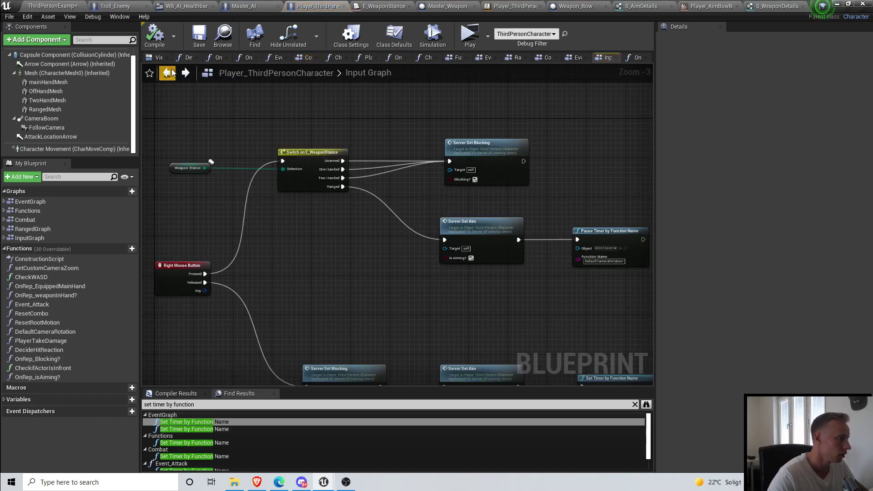
Step: Copy the Server Set Blocking and Server Set Aim nodes from the Right Mouse Button's Released branch in the Input Graph
{"action": "scroll", "coordinate": [312, 203], "scroll_direction": "down", "scroll_amount": 2}
{"action": "scroll", "coordinate": [347, 314], "scroll_direction": "up", "scroll_amount": 2}
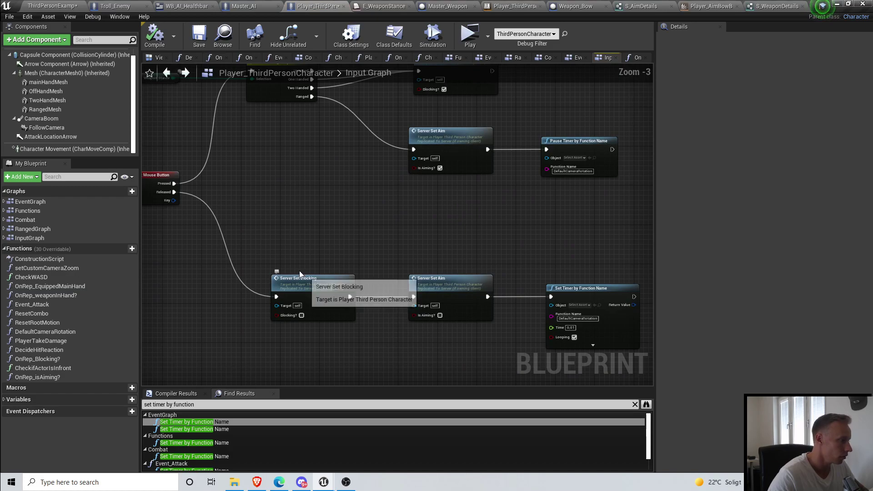
{"action": "left_click_drag", "start_coordinate": [498, 325], "coordinate": [495, 328]}
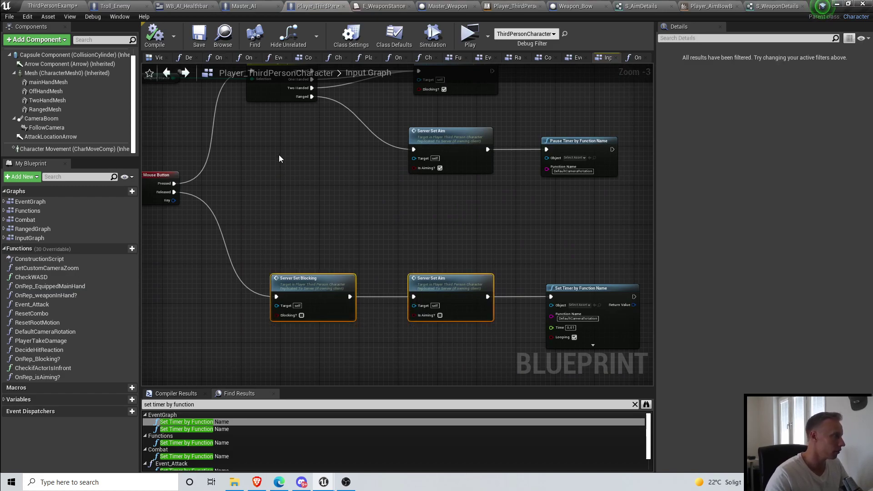
{"action": "scroll", "coordinate": [280, 156], "scroll_direction": "down", "scroll_amount": 1}
{"action": "right_click_drag", "start_coordinate": [252, 149], "coordinate": [317, 252]}
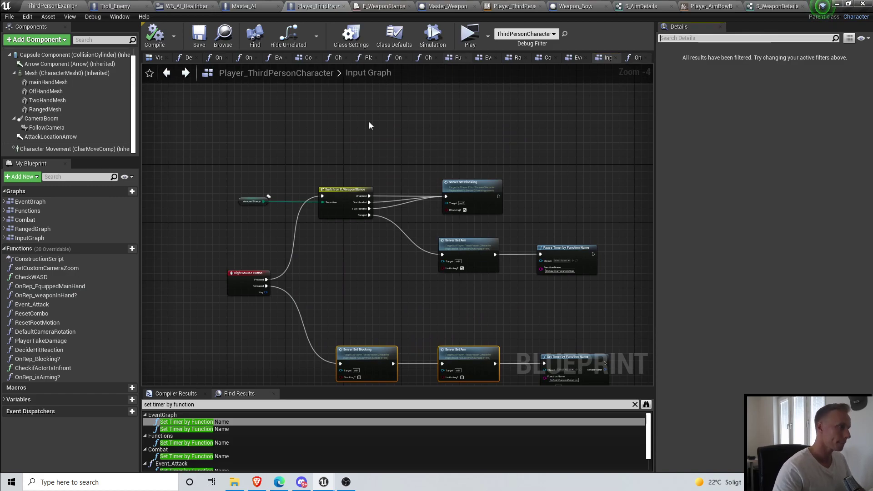
Step: Paste the Server Set Blocking and Server Set Aim pair after Add to Viewport in the Event Graph, then compile and save
{"action": "left_click", "coordinate": [483, 57]}
{"action": "right_click_drag", "start_coordinate": [381, 156], "coordinate": [403, 67]}
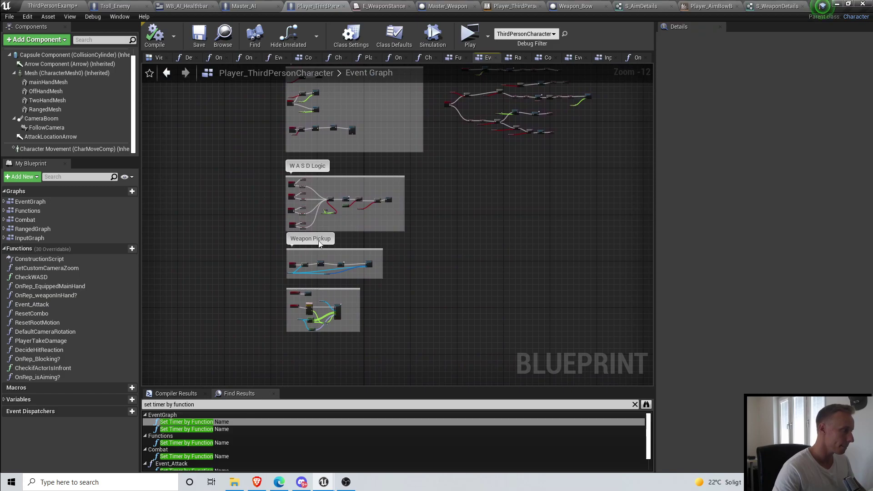
{"action": "right_click_drag", "start_coordinate": [315, 274], "coordinate": [320, 450]}
{"action": "right_click_drag", "start_coordinate": [335, 123], "coordinate": [356, 209]}
{"action": "scroll", "coordinate": [356, 210], "scroll_direction": "up", "scroll_amount": 9}
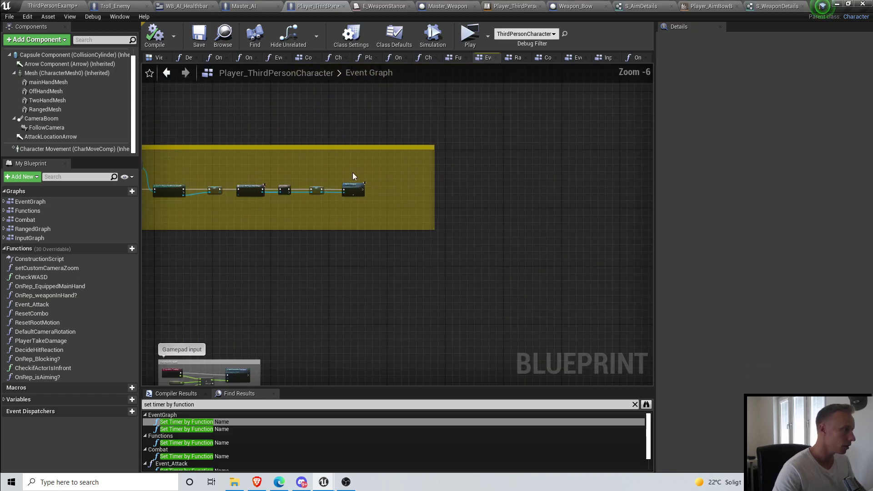
{"action": "left_click_drag", "start_coordinate": [433, 210], "coordinate": [482, 200]}
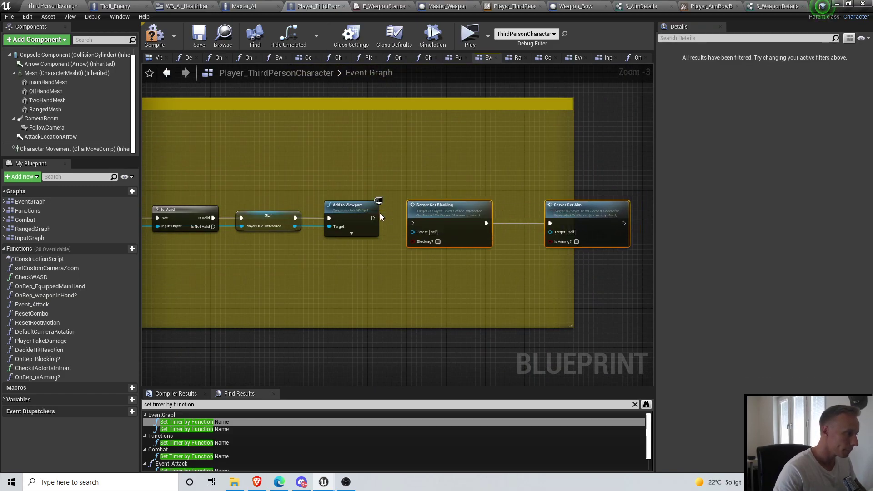
{"action": "left_click", "coordinate": [147, 37]}
{"action": "left_click", "coordinate": [199, 35]}
Step: Play-test the level by picking up and equipping the bow and moving while aiming, and stop the preview
{"action": "left_click", "coordinate": [469, 35]}
{"action": "left_click", "coordinate": [446, 284]}
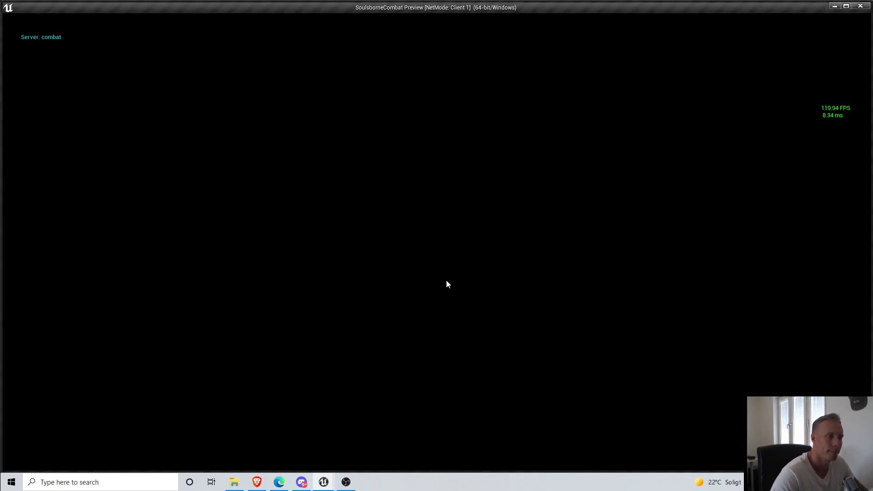
{"action": "key", "text": "w"}
{"action": "key", "text": "w"}
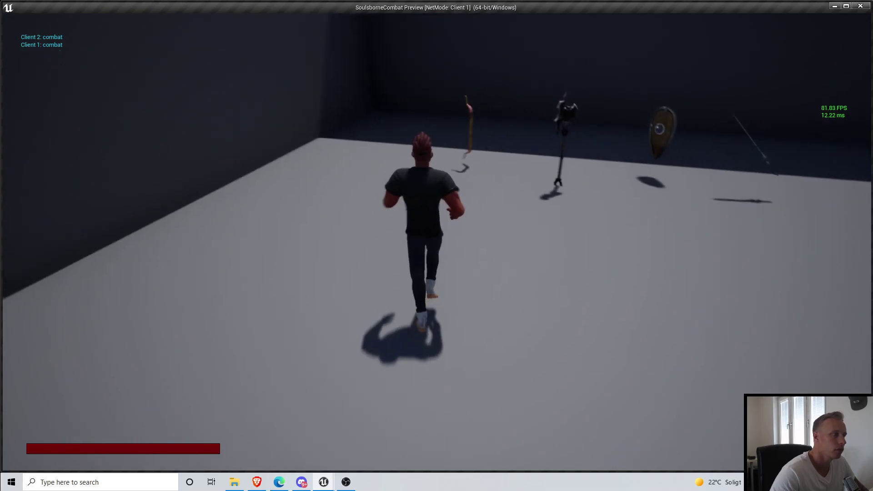
{"action": "key", "text": "e"}
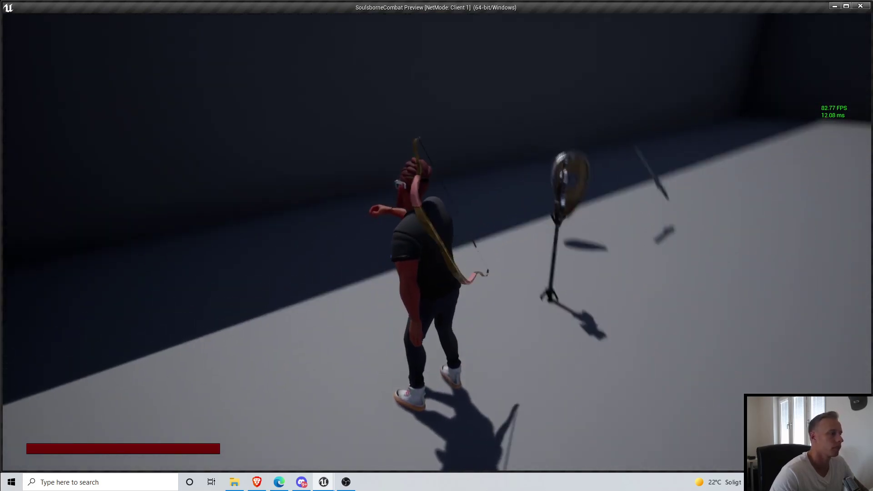
{"action": "key", "text": "w"}
{"action": "key", "text": "r"}
{"action": "key", "text": "w"}
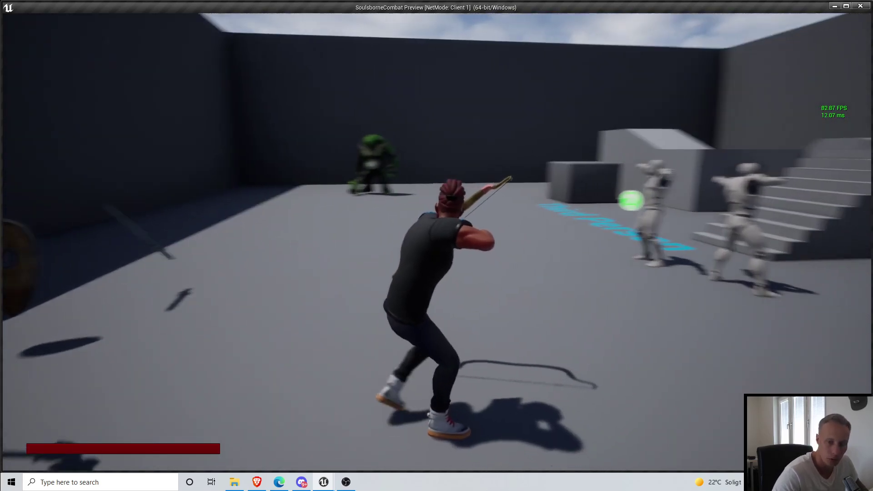
{"action": "key", "text": "a"}
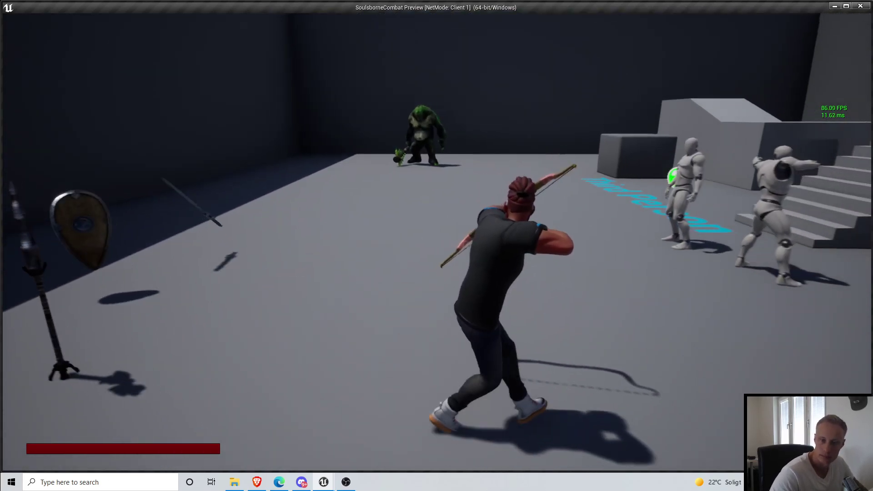
{"action": "key", "text": "Escape"}
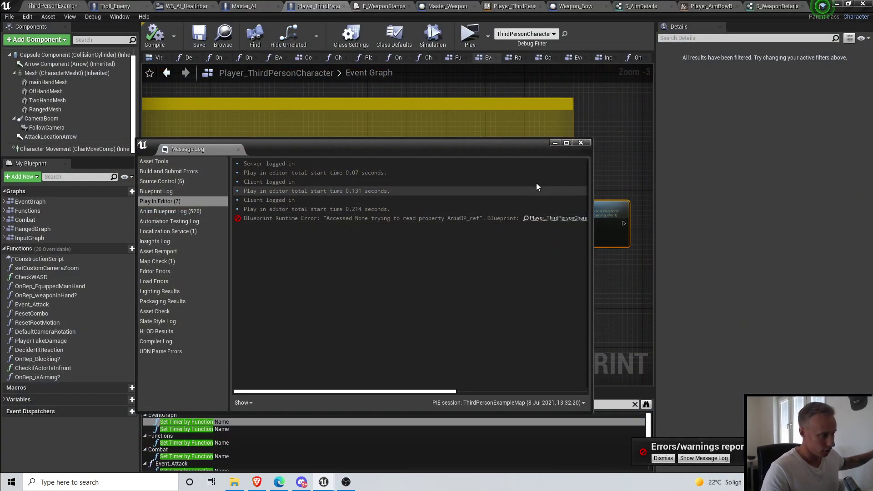
Step: Open the Set isAiming? node from the AnimBP_ref runtime error in the Message Log
{"action": "left_click_drag", "start_coordinate": [392, 392], "coordinate": [508, 378]}
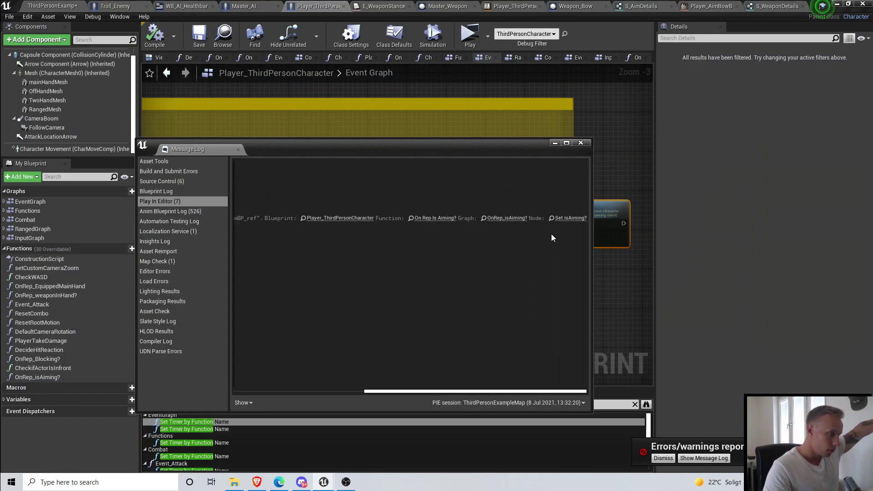
{"action": "left_click", "coordinate": [571, 218]}
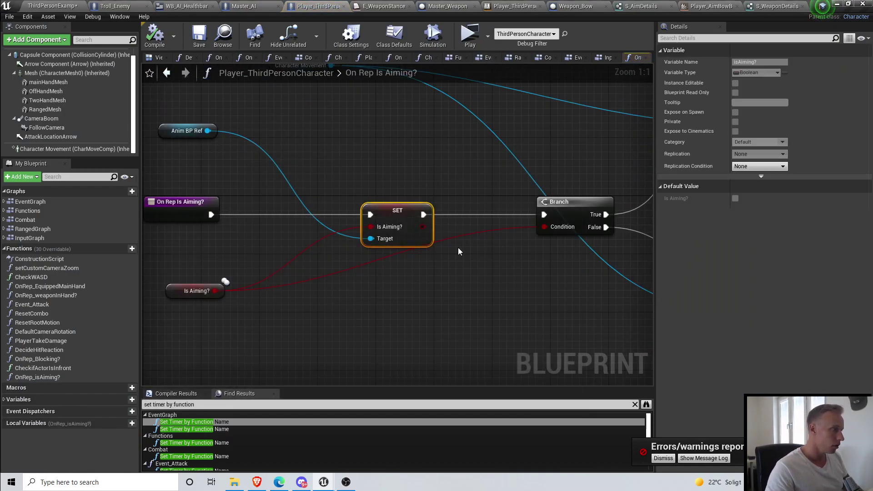
{"action": "scroll", "coordinate": [459, 251], "scroll_direction": "down", "scroll_amount": 2}
{"action": "right_click_drag", "start_coordinate": [253, 236], "coordinate": [365, 238]}
Step: Insert an Is Valid check on Anim BP Ref between the On Rep Is Aiming? entry and the SET Is Aiming? node
{"action": "left_click_drag", "start_coordinate": [364, 214], "coordinate": [306, 220]}
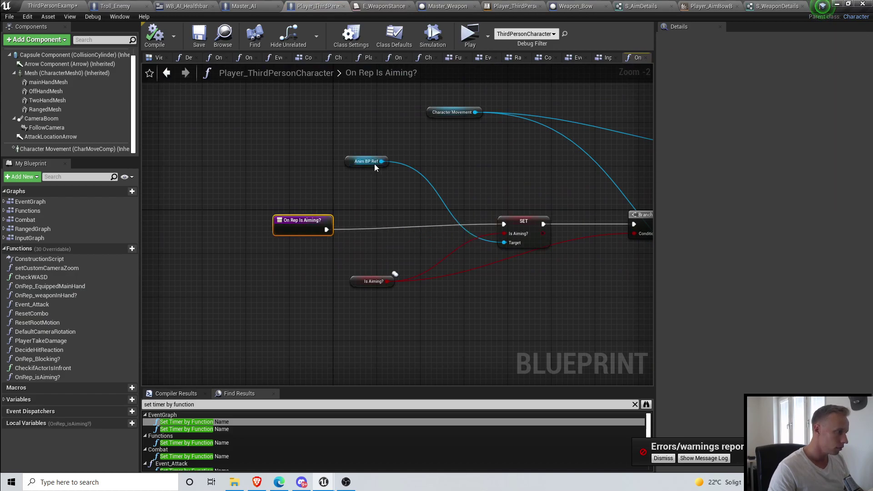
{"action": "left_click_drag", "start_coordinate": [389, 182], "coordinate": [389, 182]}
{"action": "type", "text": "is valid"}
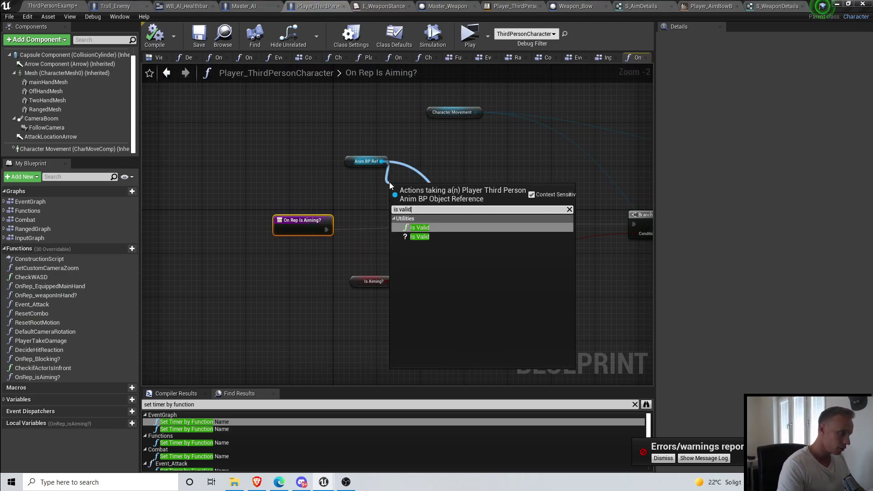
{"action": "left_click", "coordinate": [420, 237]}
{"action": "scroll", "coordinate": [366, 245], "scroll_direction": "up", "scroll_amount": 2}
{"action": "left_click_drag", "start_coordinate": [423, 171], "coordinate": [416, 219]}
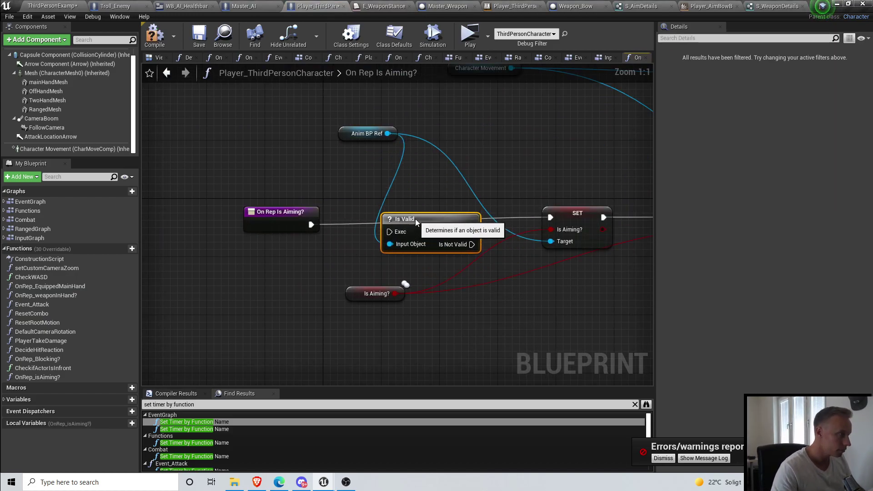
{"action": "left_click_drag", "start_coordinate": [311, 225], "coordinate": [340, 226]}
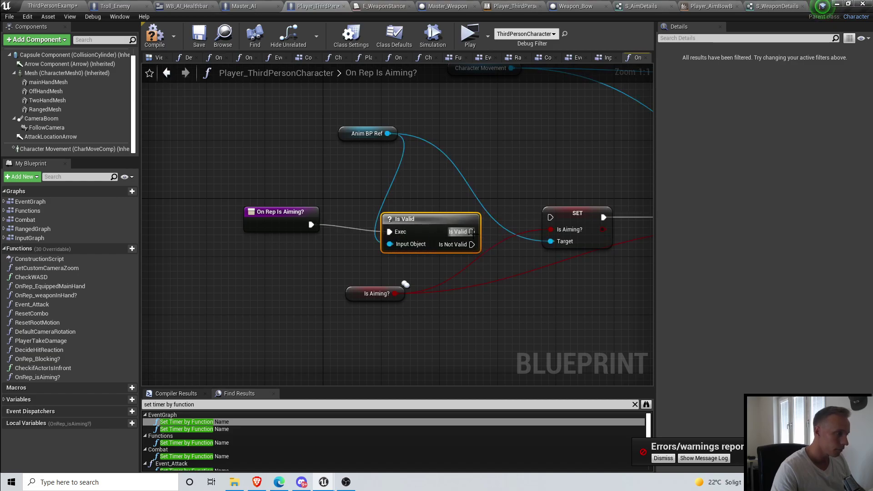
{"action": "left_click_drag", "start_coordinate": [429, 220], "coordinate": [430, 212]}
Step: Align the On Rep Is Aiming? entry, Anim BP Ref and Is Valid nodes so their execution wire runs straight into SET
{"action": "right_click_drag", "start_coordinate": [589, 164], "coordinate": [364, 212]}
{"action": "right_click_drag", "start_coordinate": [181, 237], "coordinate": [334, 217]}
{"action": "left_click_drag", "start_coordinate": [159, 140], "coordinate": [366, 236]}
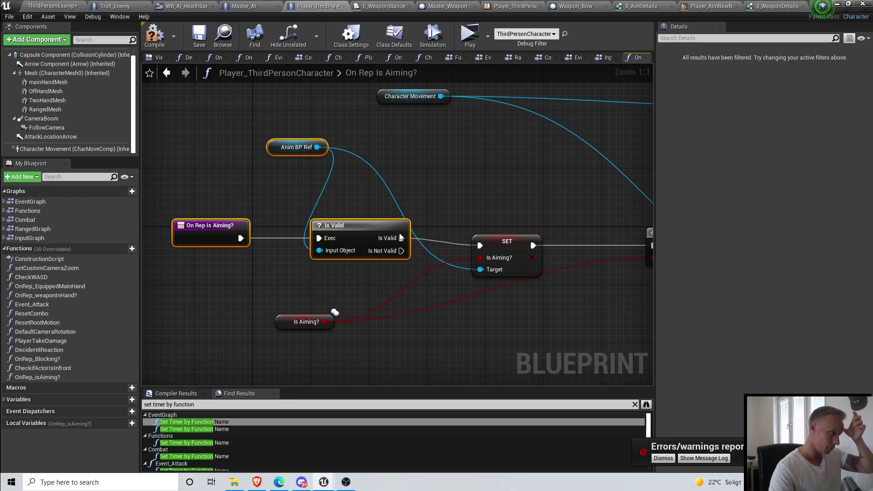
{"action": "right_click_drag", "start_coordinate": [591, 207], "coordinate": [552, 207]}
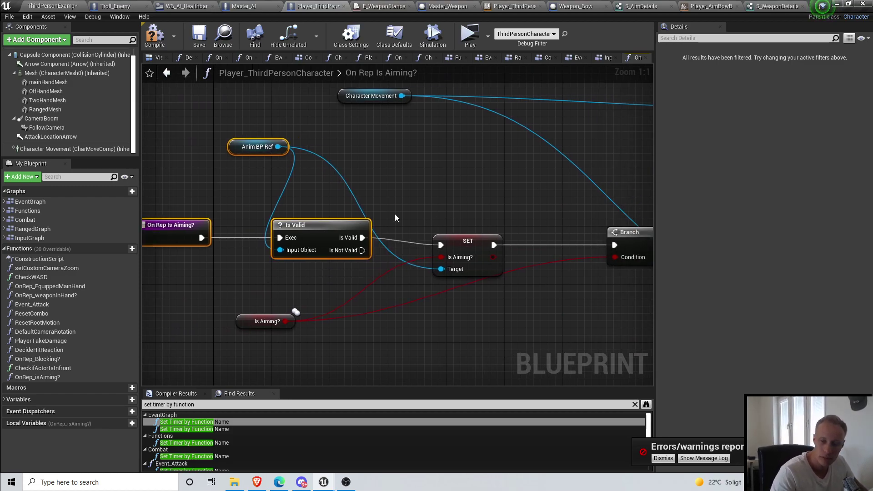
{"action": "right_click_drag", "start_coordinate": [411, 183], "coordinate": [461, 184]}
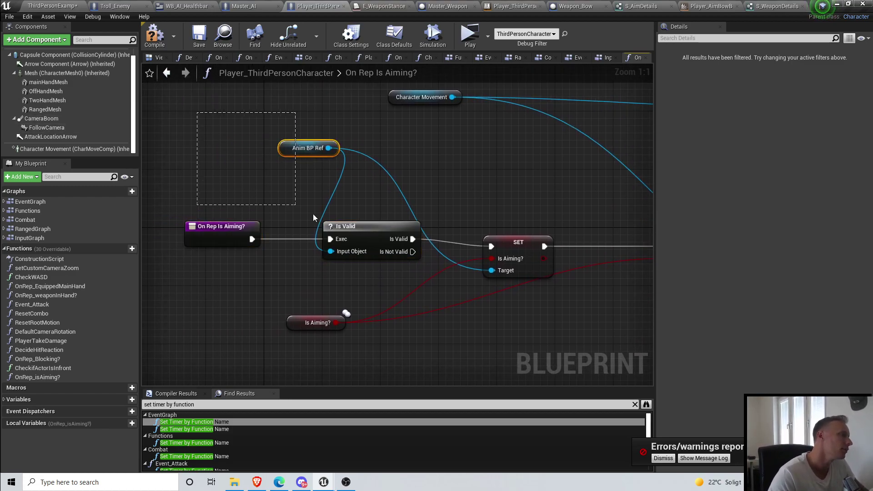
{"action": "left_click_drag", "start_coordinate": [369, 237], "coordinate": [362, 244]}
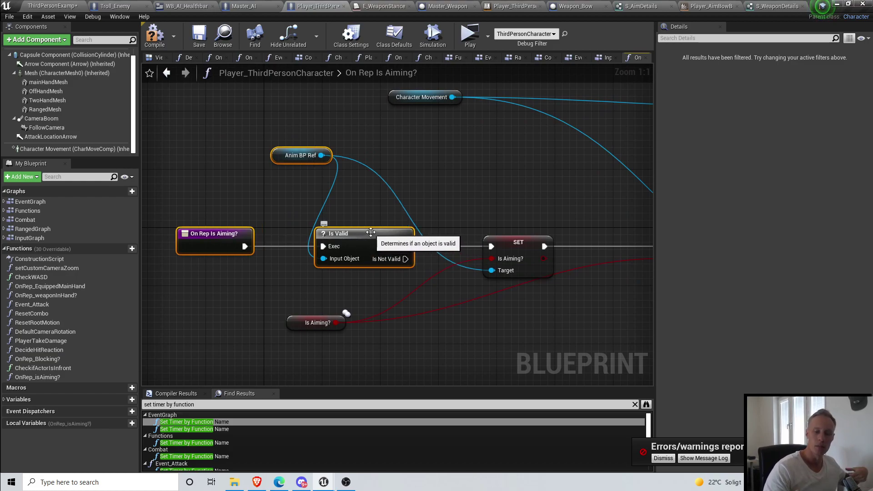